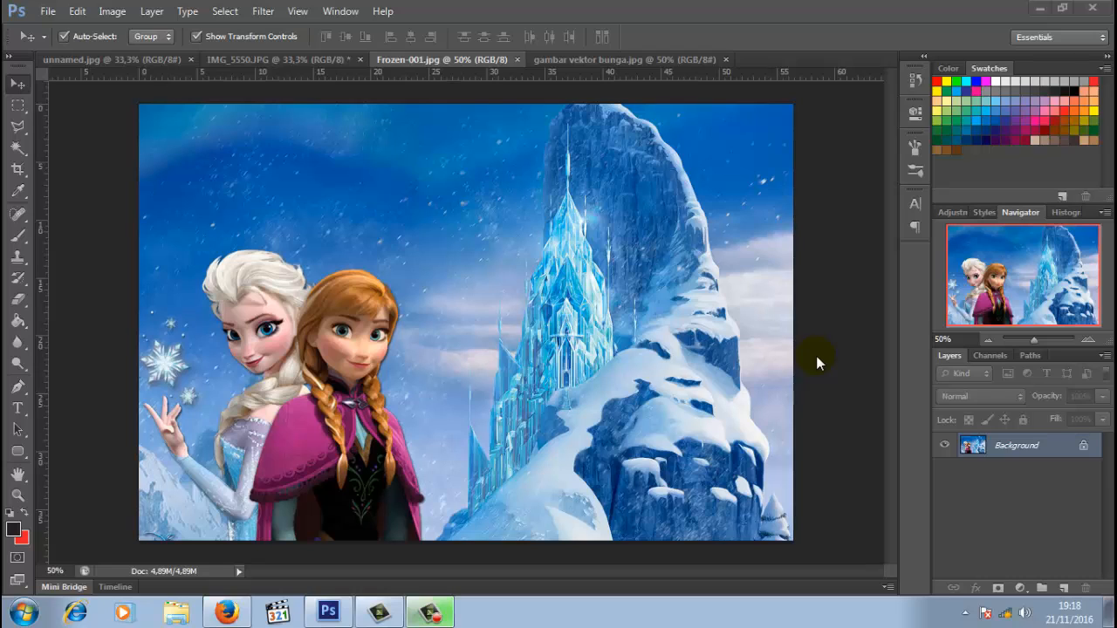
- Compare the open reference images unnamed.jpg, Frozen-001.jpg and gambar vektor bunga.jpg in Photoshop
{"action": "left_click_drag", "start_coordinate": [424, 230], "coordinate": [304, 235]}
{"action": "left_click_drag", "start_coordinate": [318, 237], "coordinate": [358, 243]}
{"action": "left_click_drag", "start_coordinate": [390, 238], "coordinate": [410, 164]}
{"action": "mouse_move", "coordinate": [445, 113]}
{"action": "left_mouse_down"}
{"action": "mouse_move", "coordinate": [356, 187]}
{"action": "mouse_move", "coordinate": [152, 117]}
{"action": "left_mouse_up"}
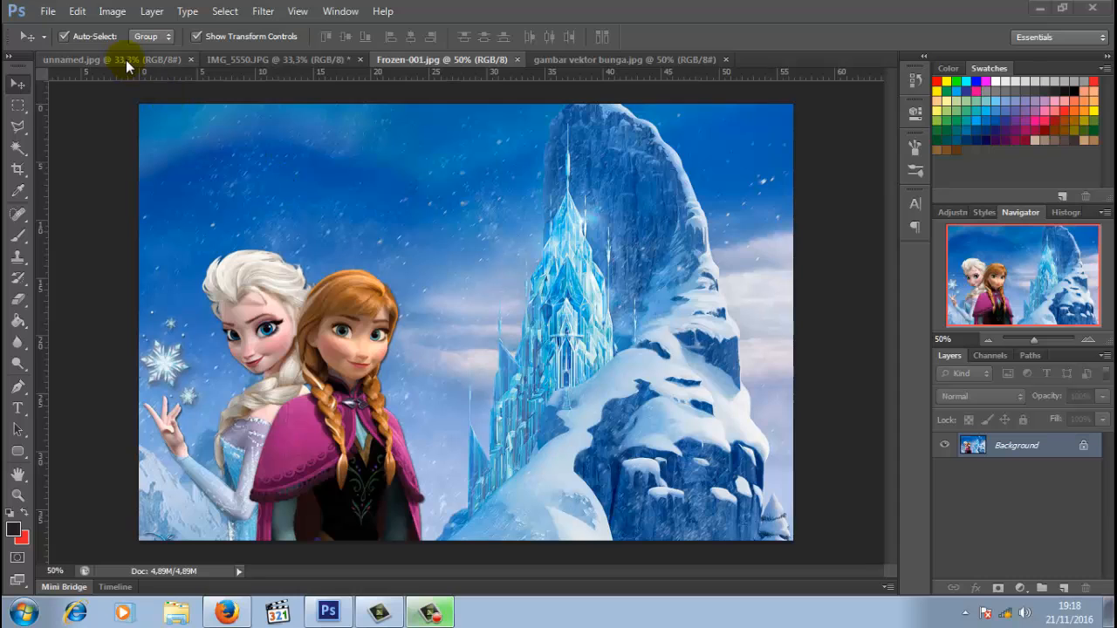
{"action": "left_click", "coordinate": [125, 61]}
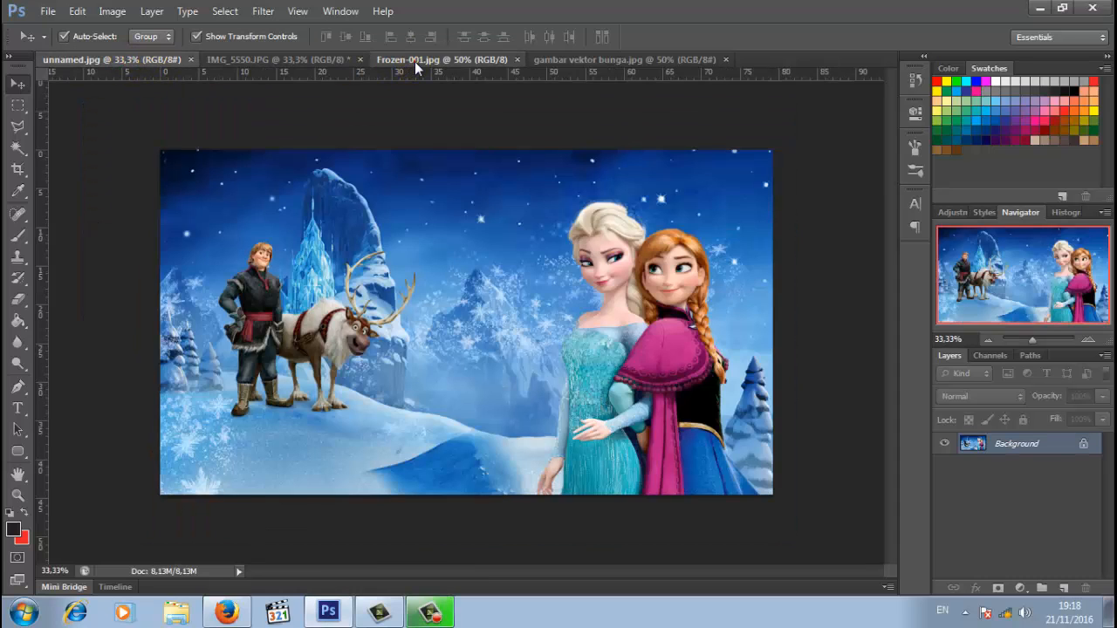
{"action": "left_click", "coordinate": [415, 61]}
{"action": "left_click", "coordinate": [115, 61]}
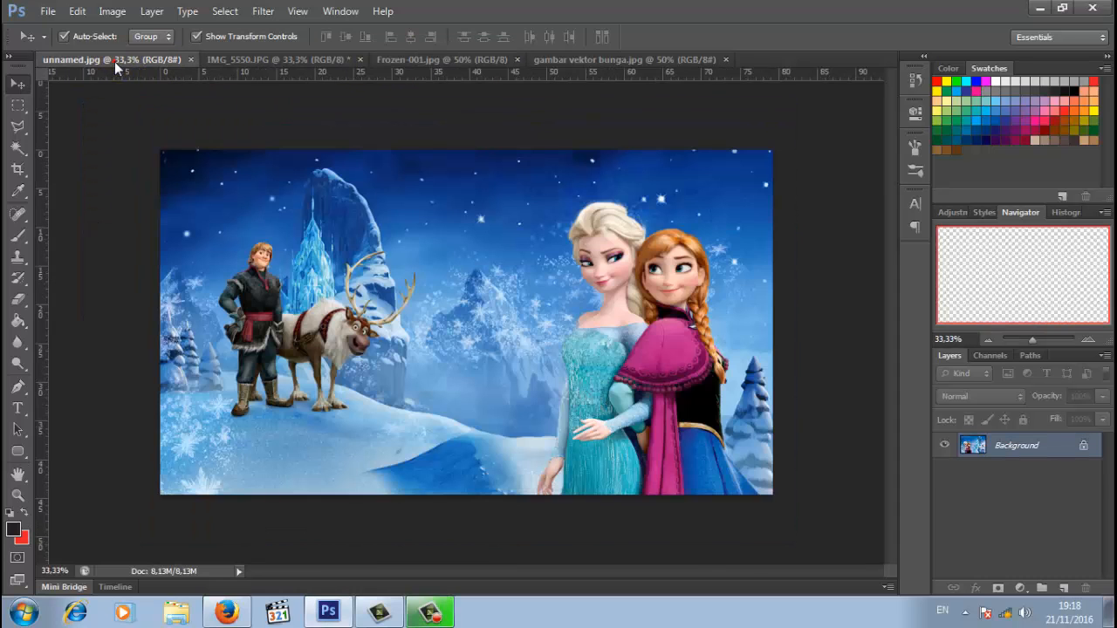
{"action": "left_click", "coordinate": [435, 61]}
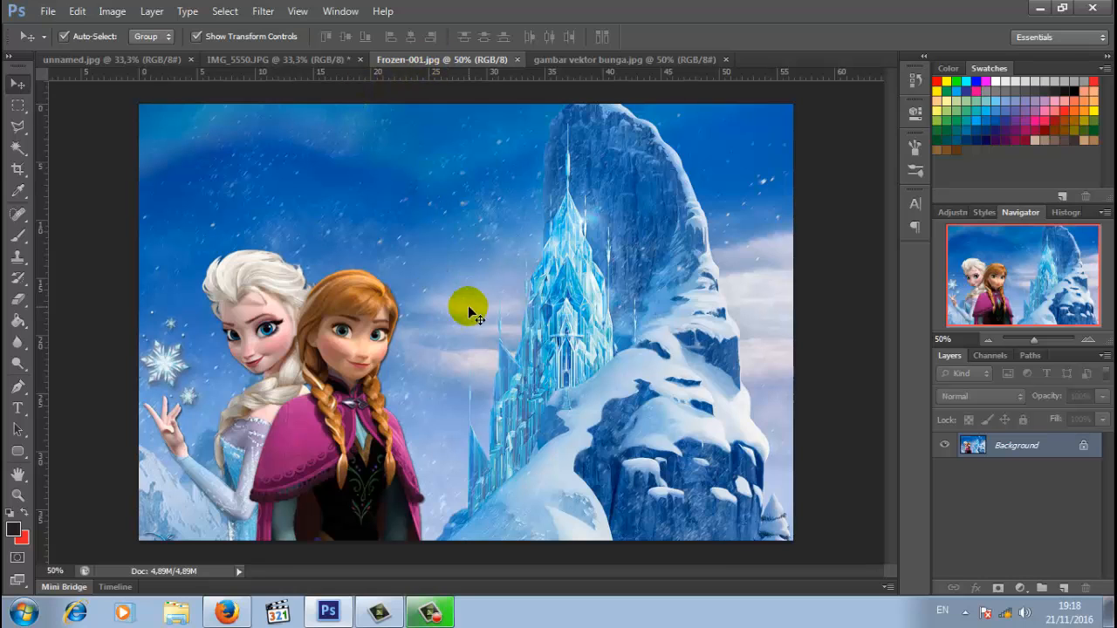
{"action": "left_click", "coordinate": [646, 61]}
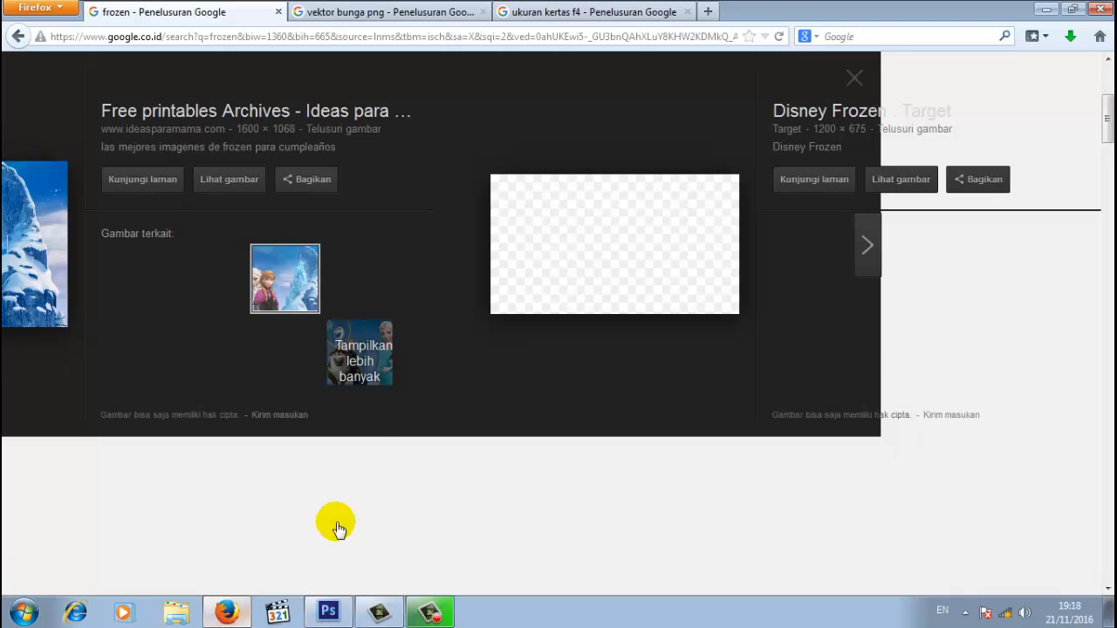
- In Firefox, review the frozen image results, bring up 'vektor bunga png' results, then return to Photoshop
{"action": "left_click", "coordinate": [226, 613]}
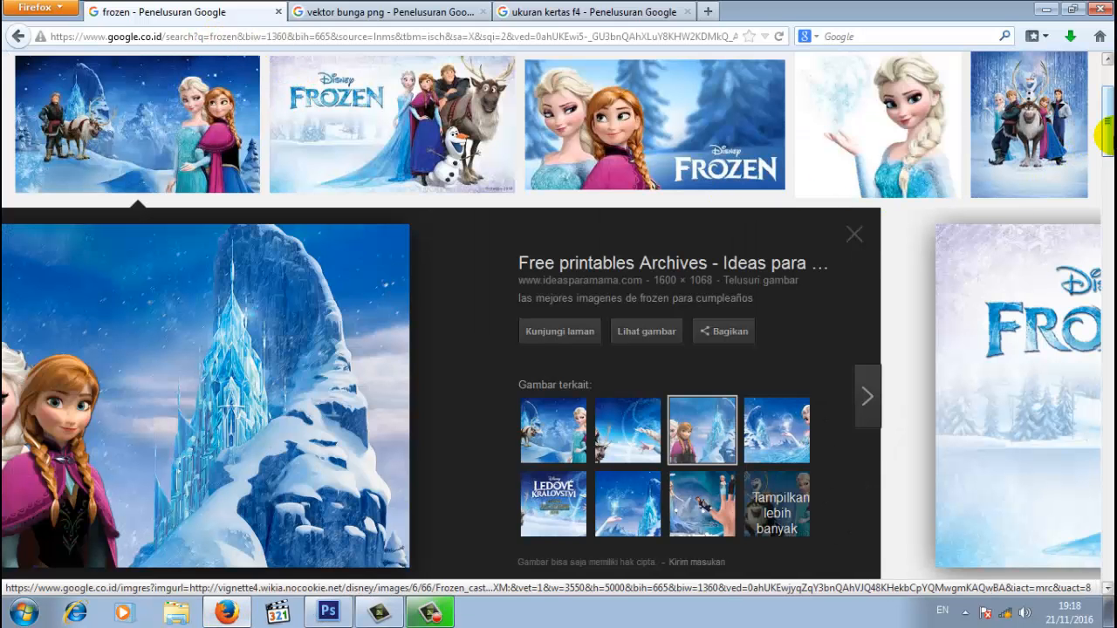
{"action": "left_click_drag", "start_coordinate": [1111, 134], "coordinate": [1113, 105]}
{"action": "left_click", "coordinate": [252, 85]}
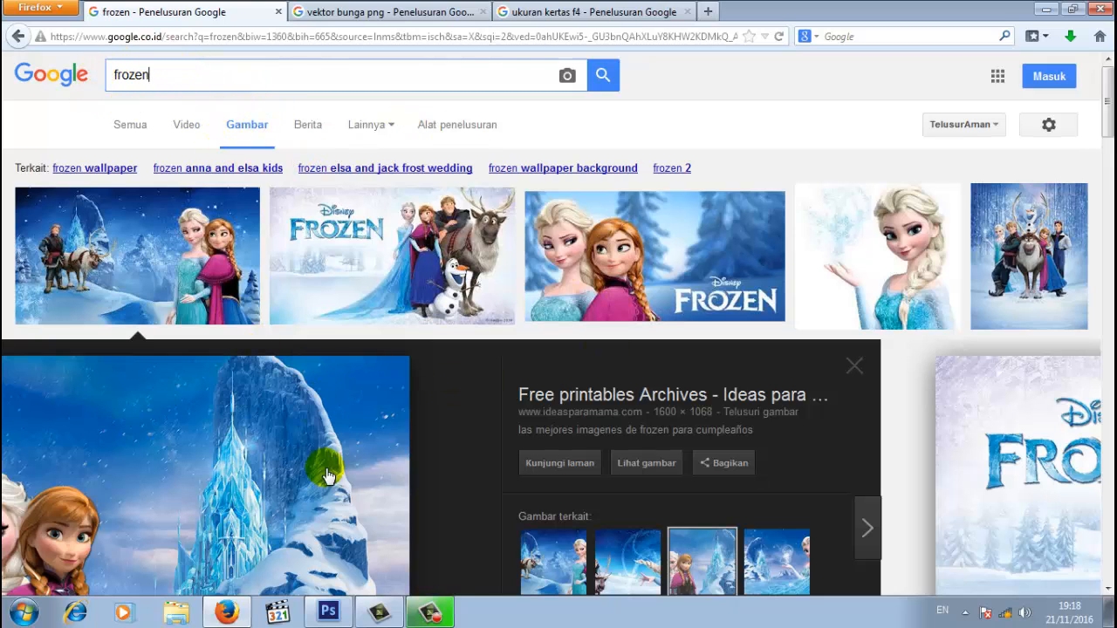
{"action": "scroll", "coordinate": [382, 398], "scroll_direction": "down", "scroll_amount": 4}
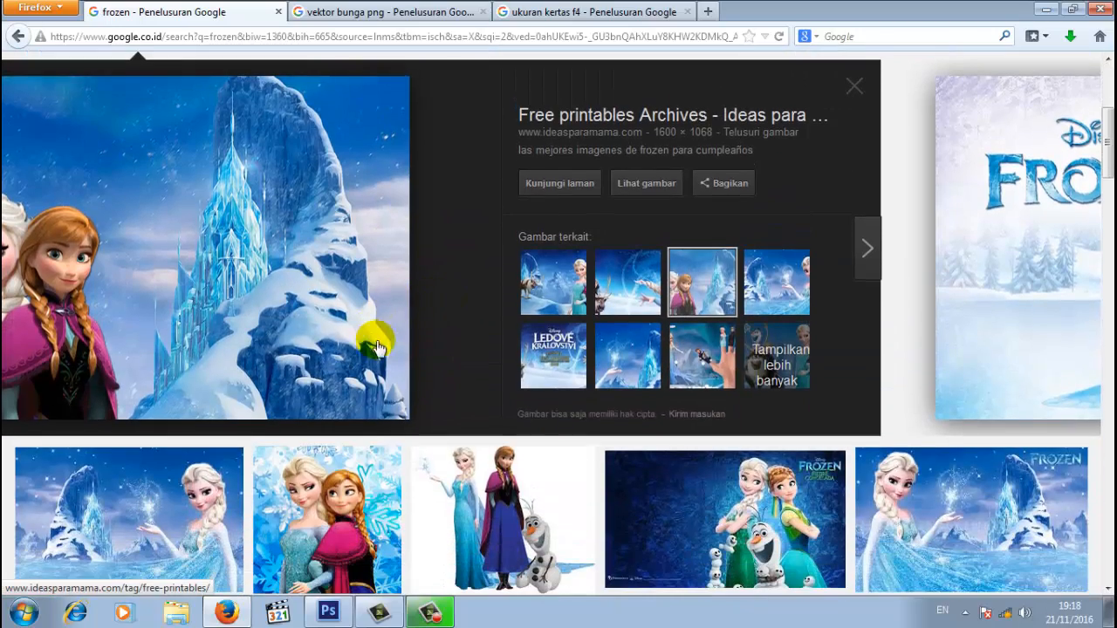
{"action": "scroll", "coordinate": [384, 345], "scroll_direction": "up", "scroll_amount": 4}
{"action": "left_click", "coordinate": [391, 12]}
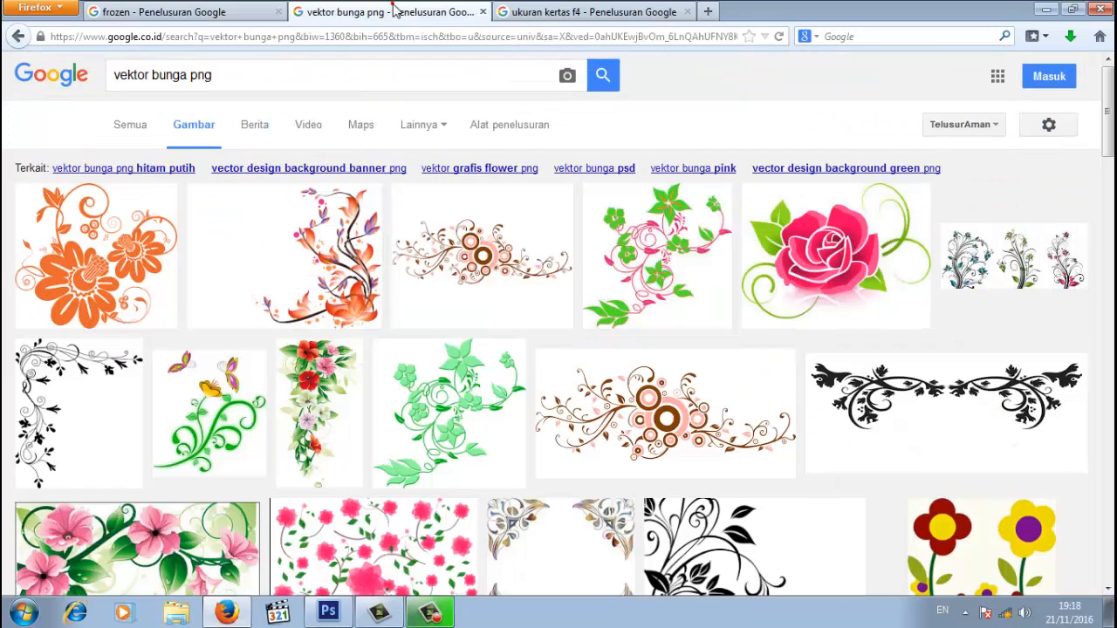
{"action": "left_click", "coordinate": [318, 77]}
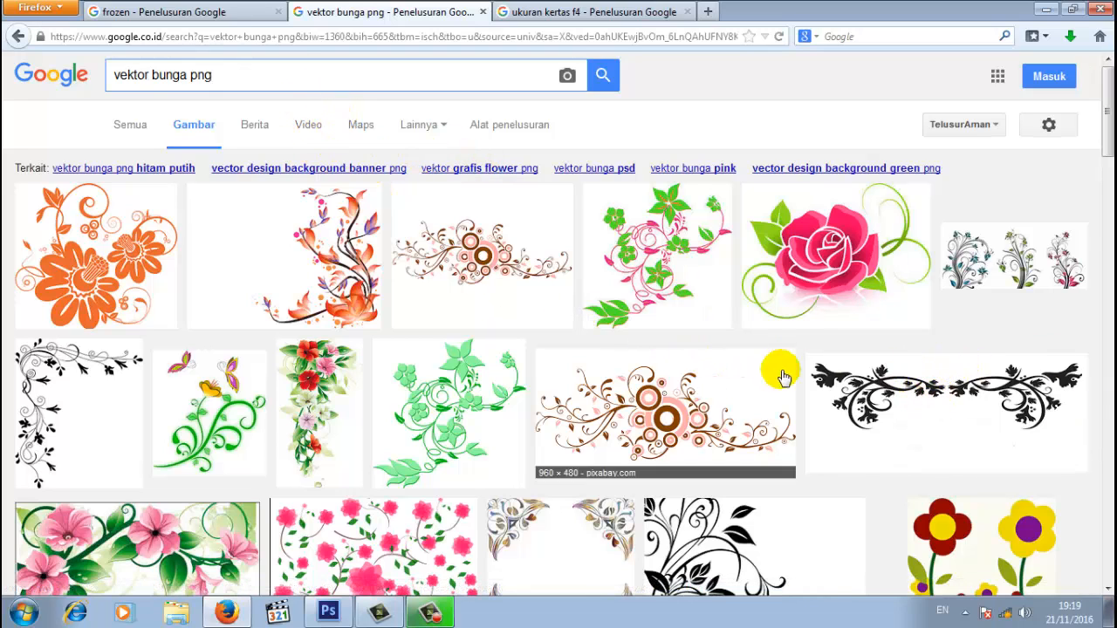
{"action": "left_click", "coordinate": [327, 614]}
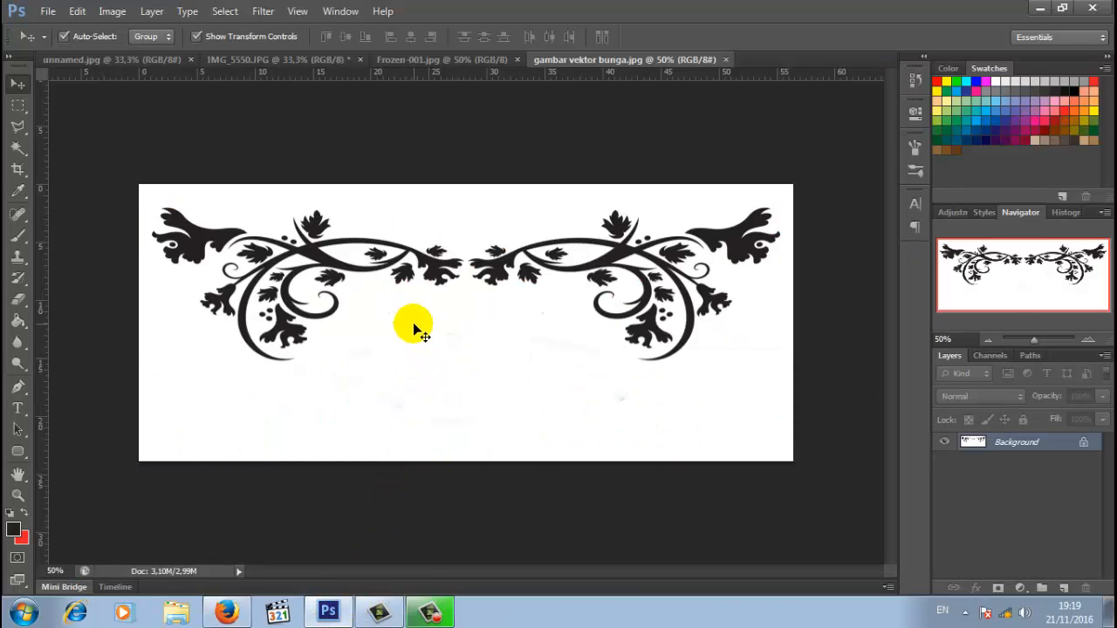
- Create a new document using the International Paper preset at A4 size
{"action": "left_click", "coordinate": [49, 11]}
{"action": "left_click", "coordinate": [58, 29]}
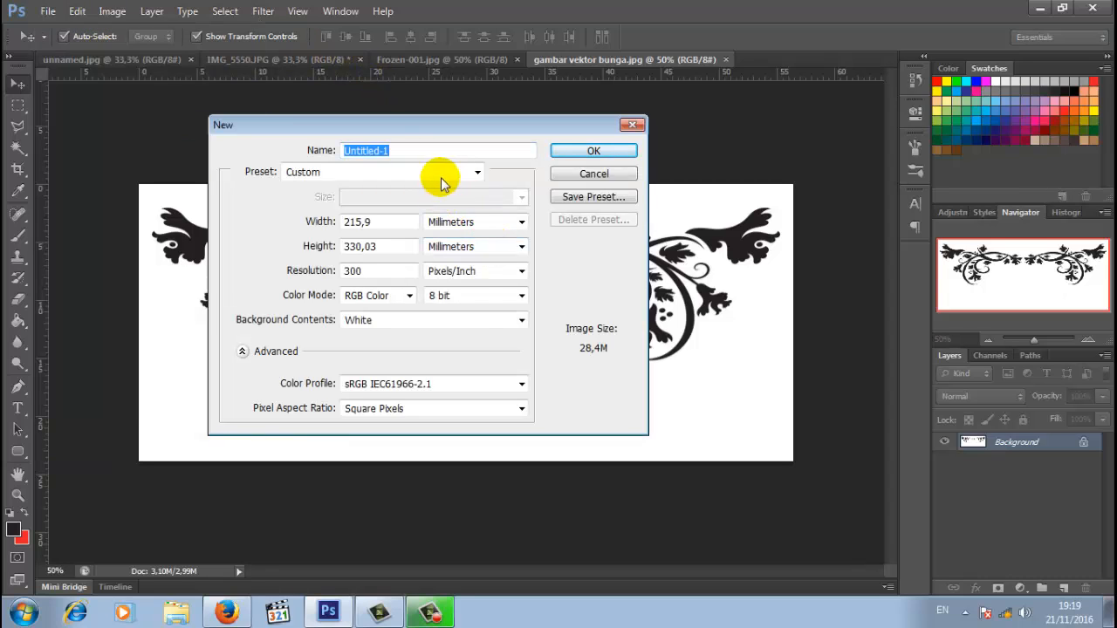
{"action": "left_click", "coordinate": [432, 173]}
{"action": "left_click", "coordinate": [348, 243]}
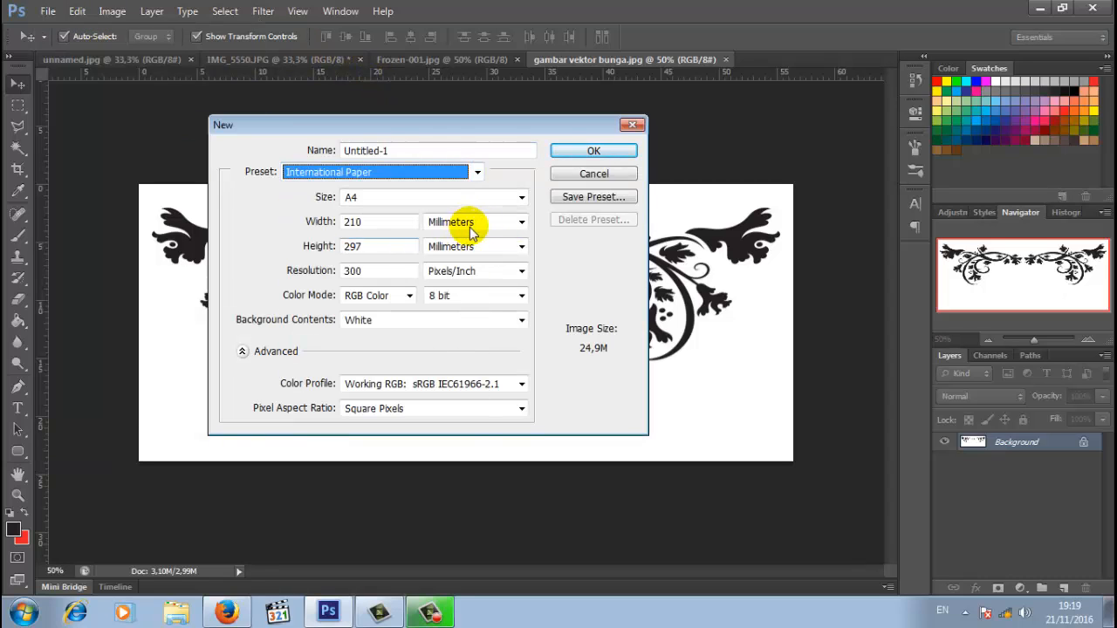
{"action": "left_click", "coordinate": [520, 199]}
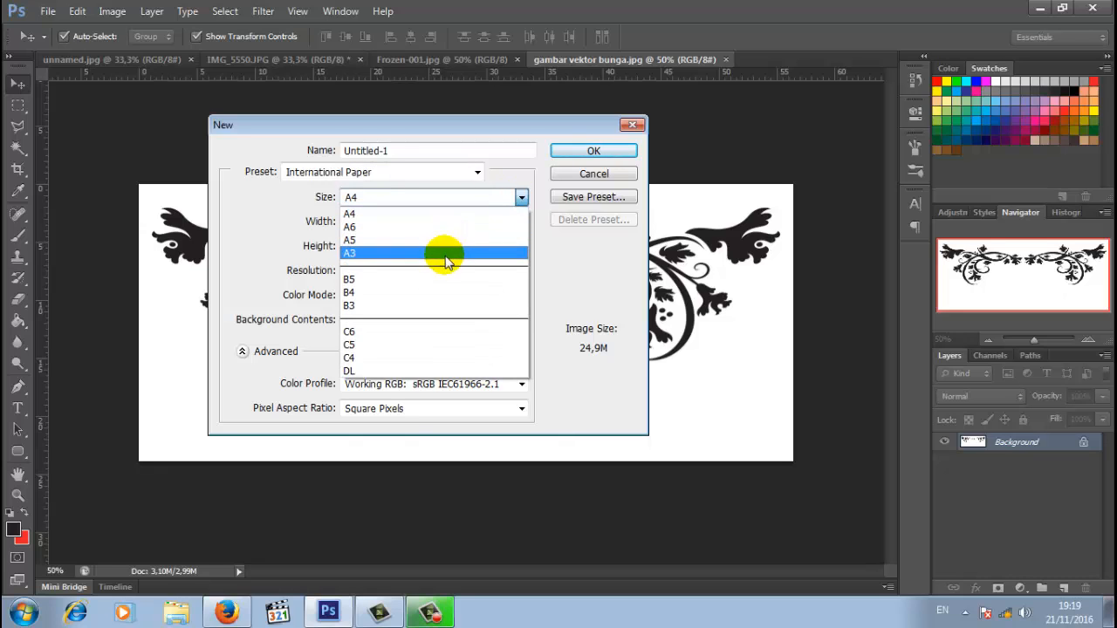
{"action": "left_click", "coordinate": [430, 215]}
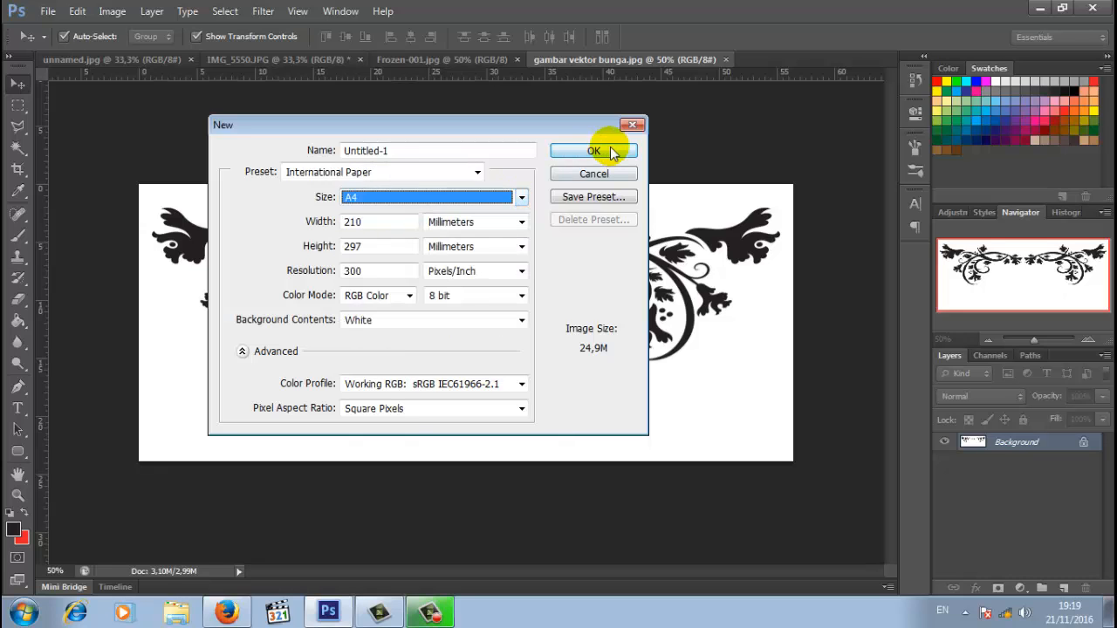
{"action": "left_click", "coordinate": [608, 151]}
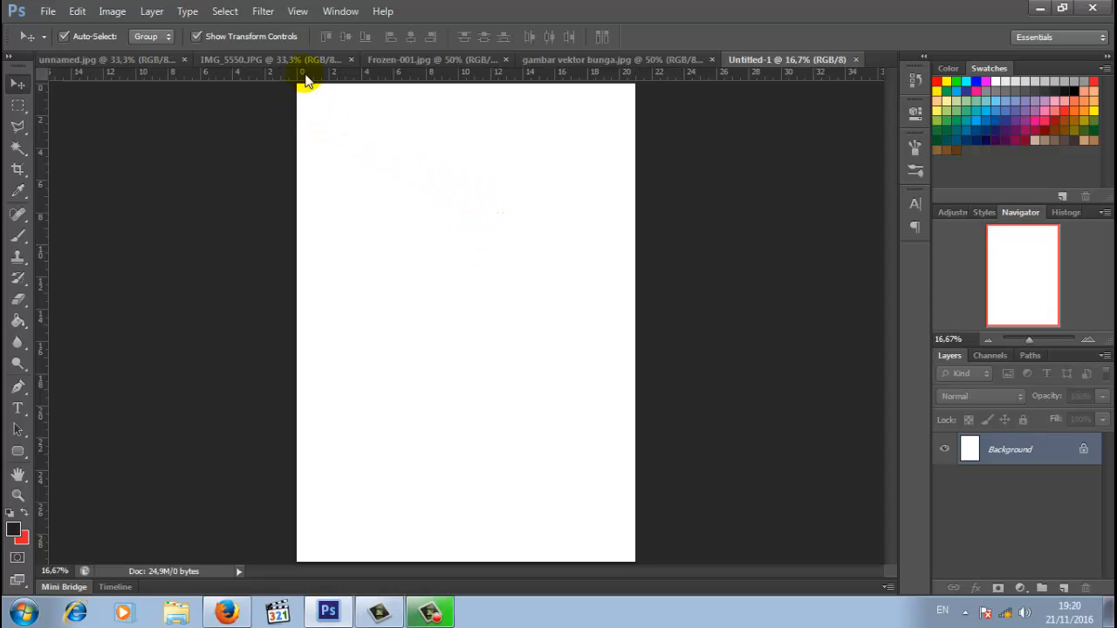
- Add two vertical guides with New Guide, at 2,5 cm and 18,5 cm
{"action": "left_click", "coordinate": [298, 12]}
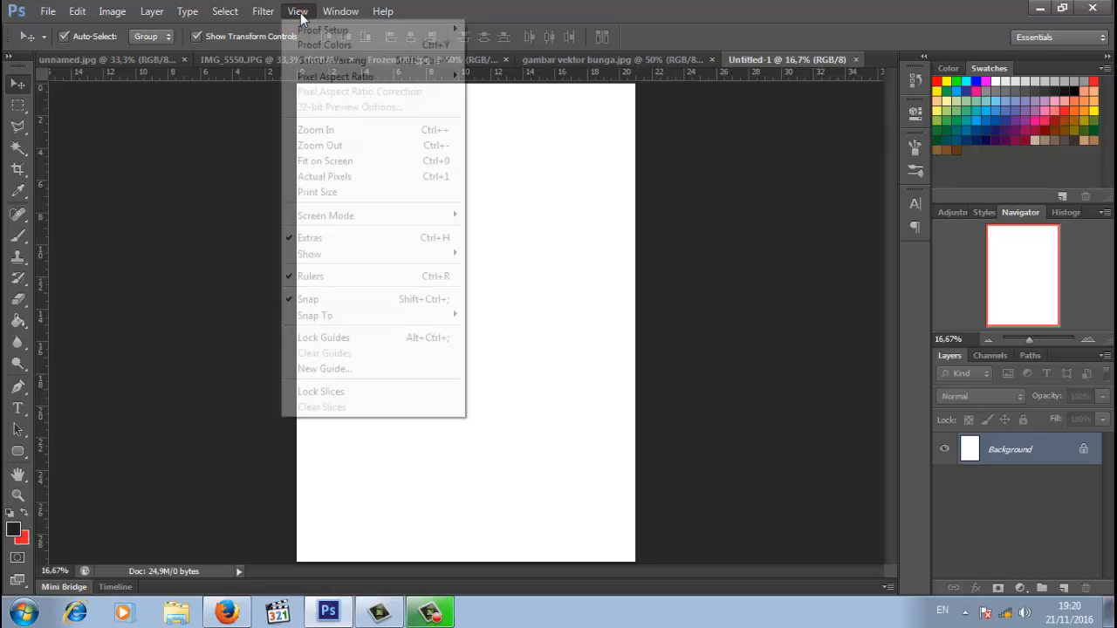
{"action": "left_click", "coordinate": [357, 369]}
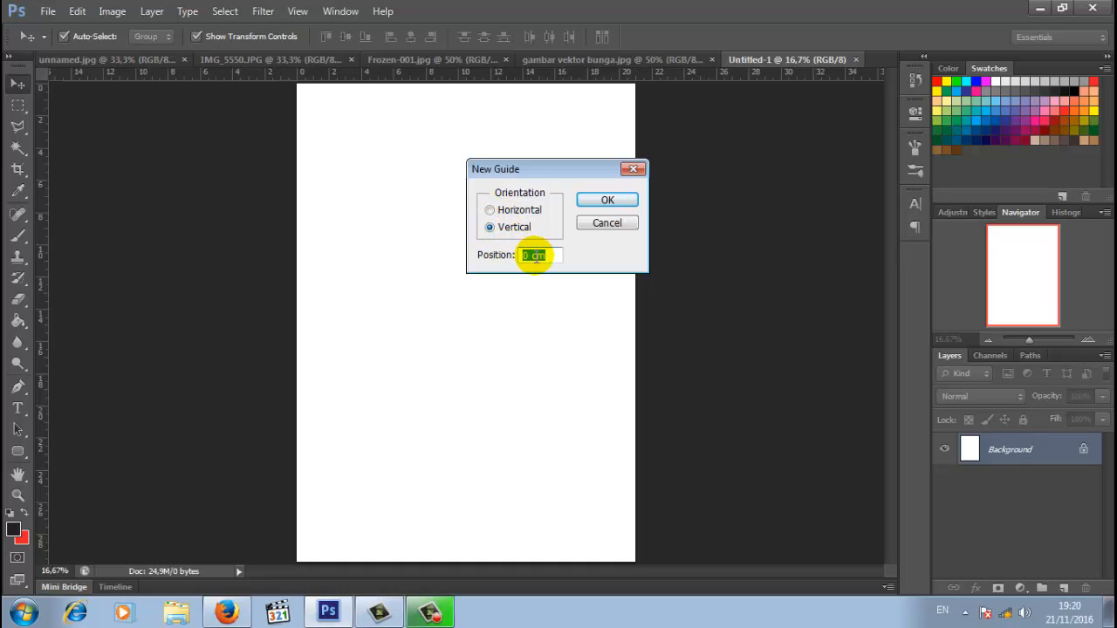
{"action": "double_click", "coordinate": [534, 255]}
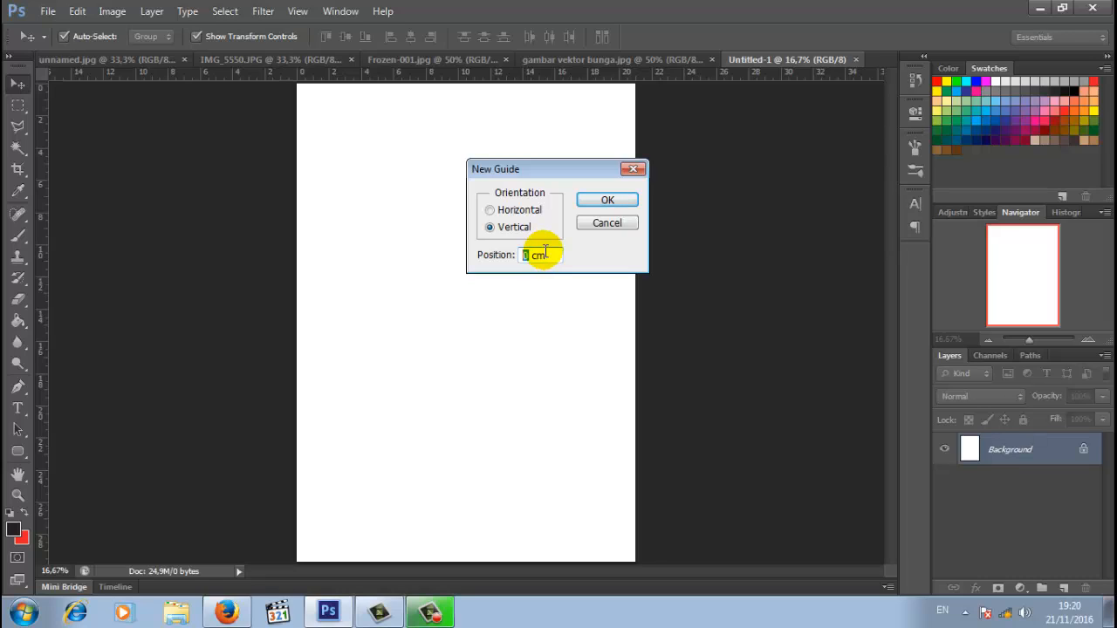
{"action": "type", "text": "2"}
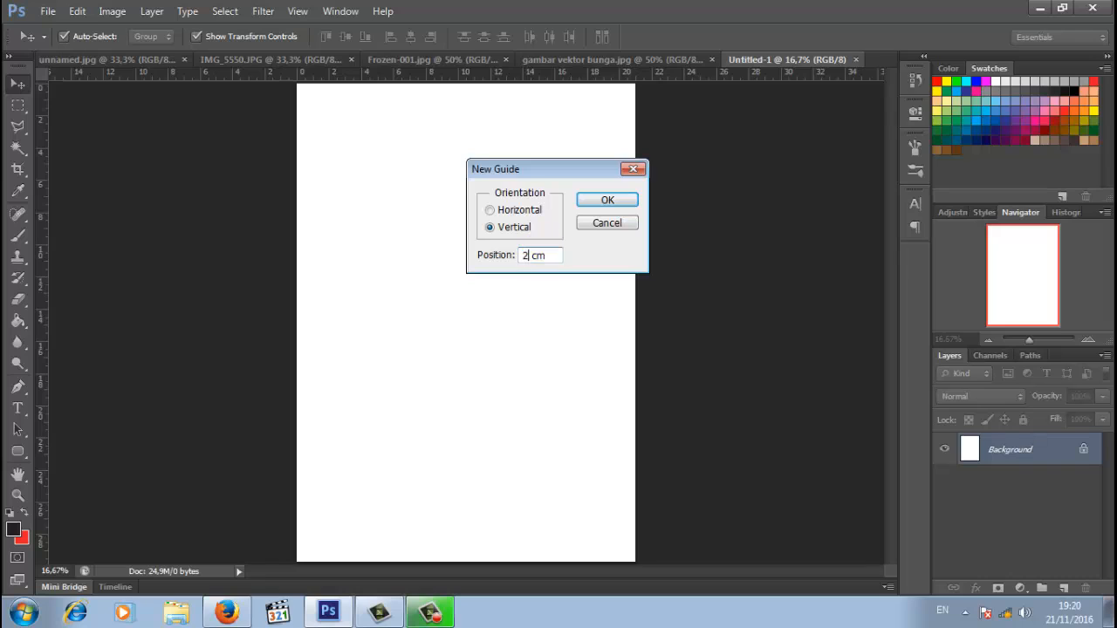
{"action": "type", "text": ",5"}
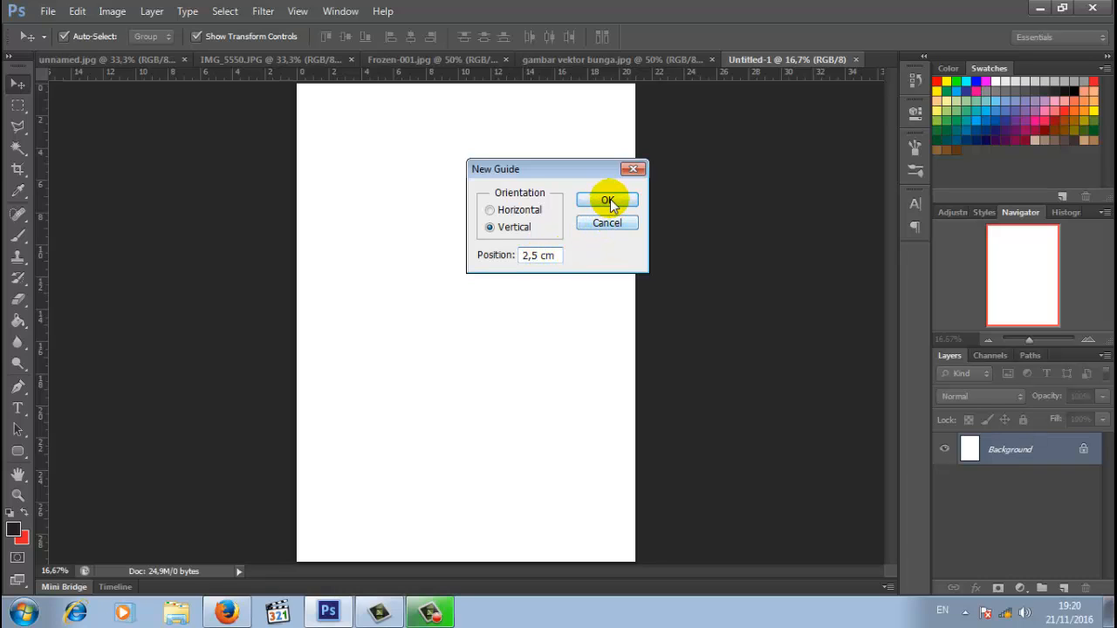
{"action": "left_click", "coordinate": [610, 201]}
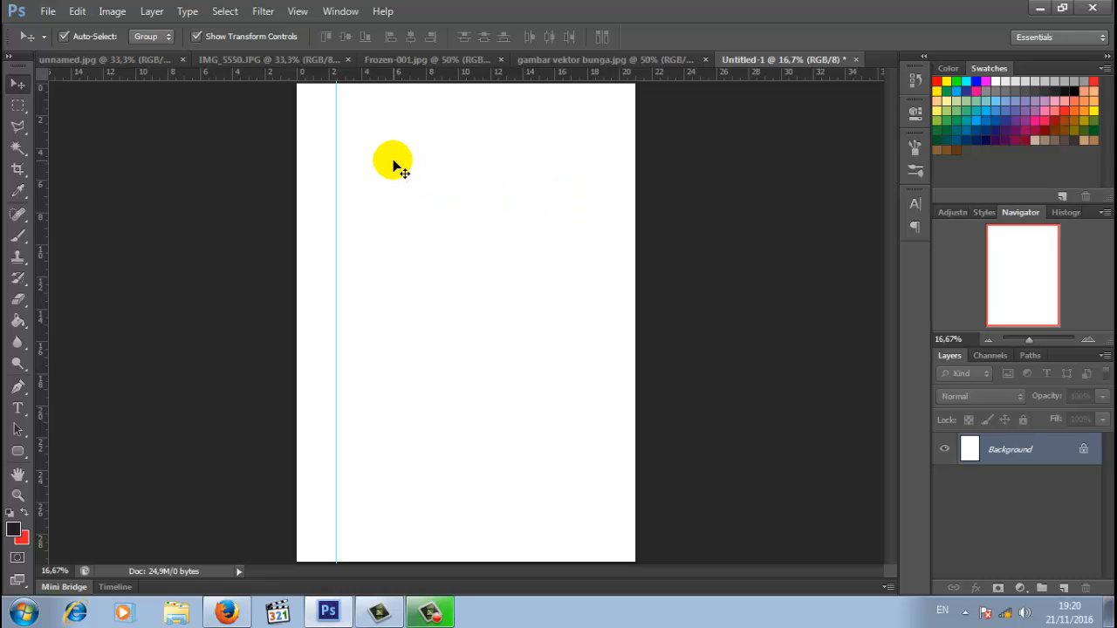
{"action": "left_click", "coordinate": [295, 13]}
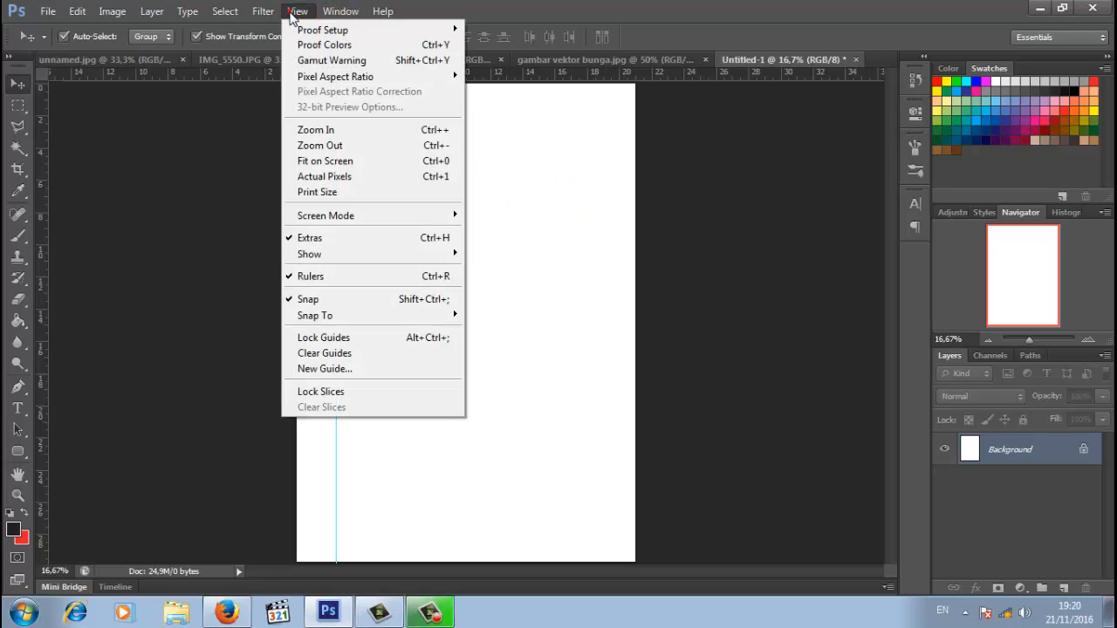
{"action": "left_click", "coordinate": [361, 369]}
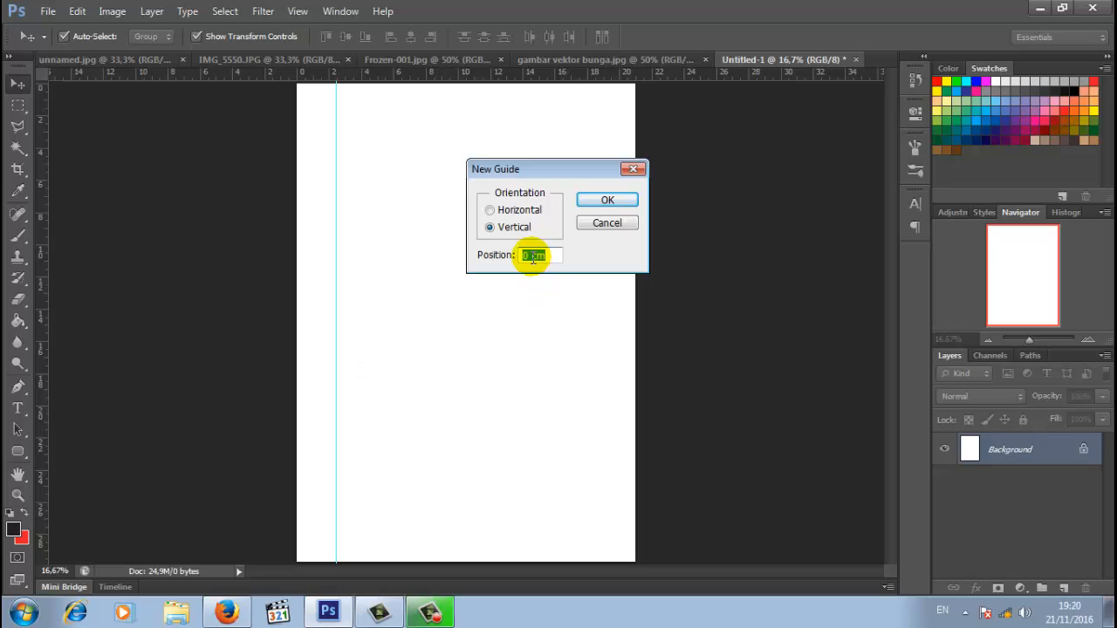
{"action": "double_click", "coordinate": [526, 255]}
{"action": "type", "text": "18"}
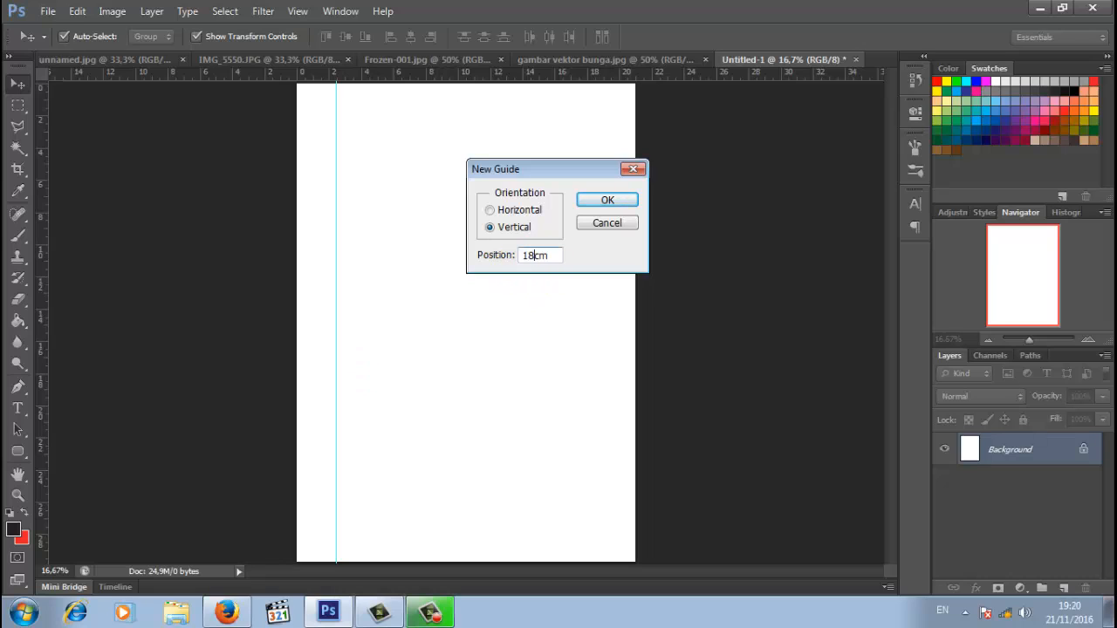
{"action": "type", "text": ",5"}
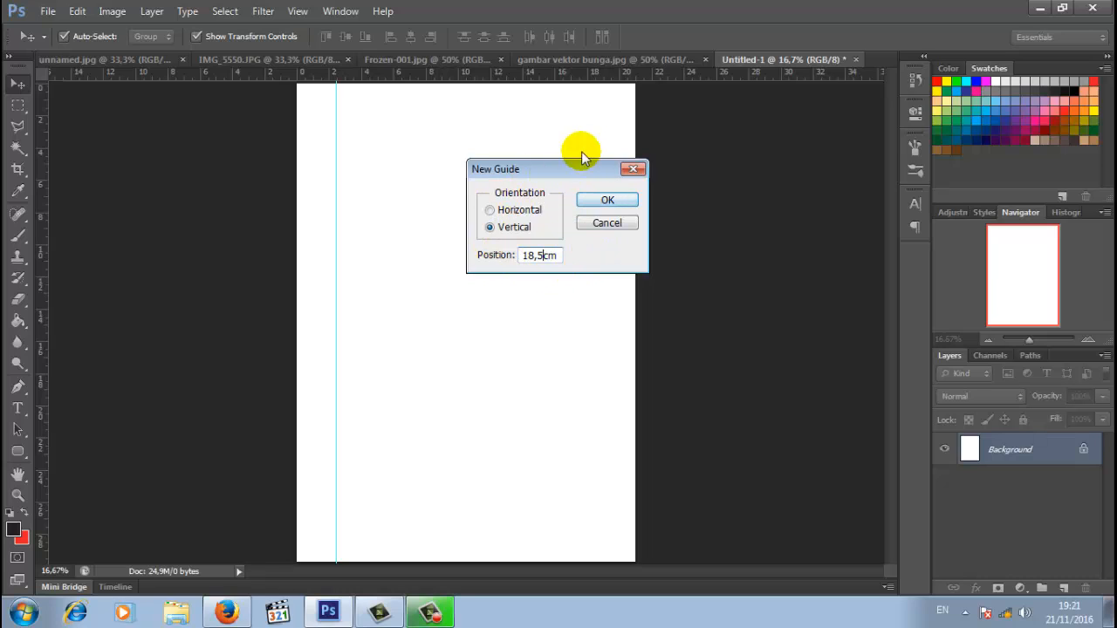
{"action": "left_click", "coordinate": [603, 202]}
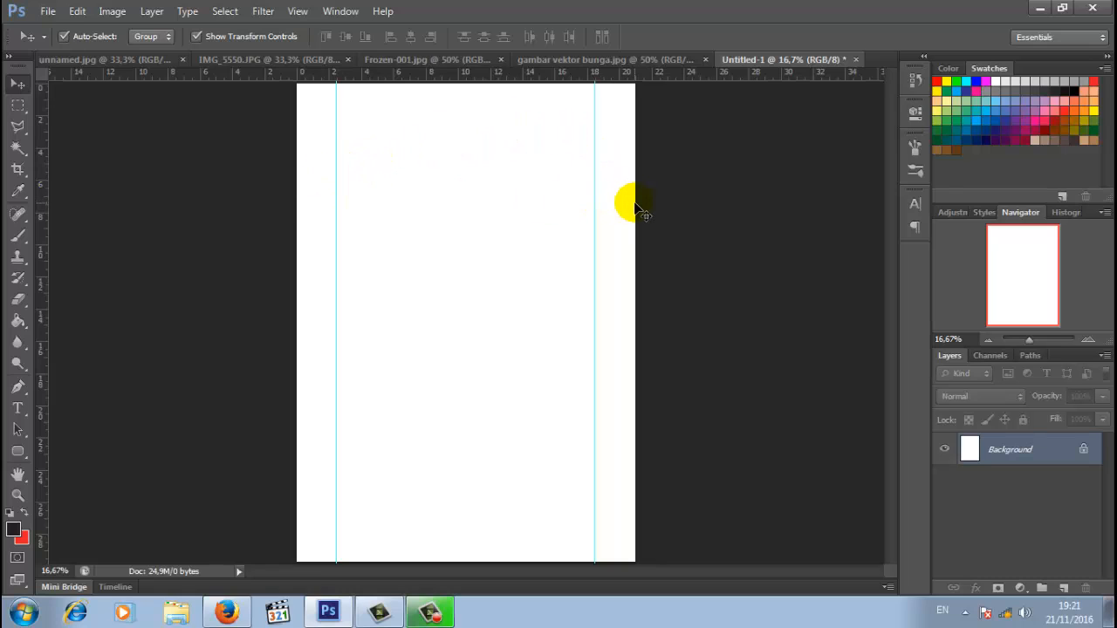
- Add horizontal guides at 1 cm and 3,5 cm
{"action": "left_click", "coordinate": [298, 10]}
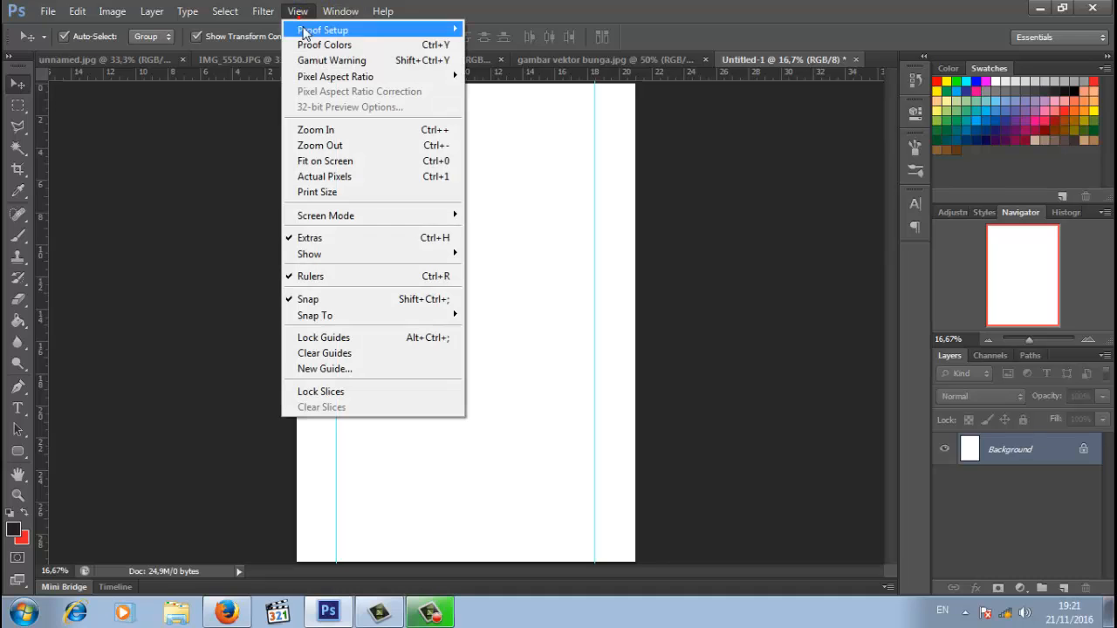
{"action": "left_click", "coordinate": [352, 364]}
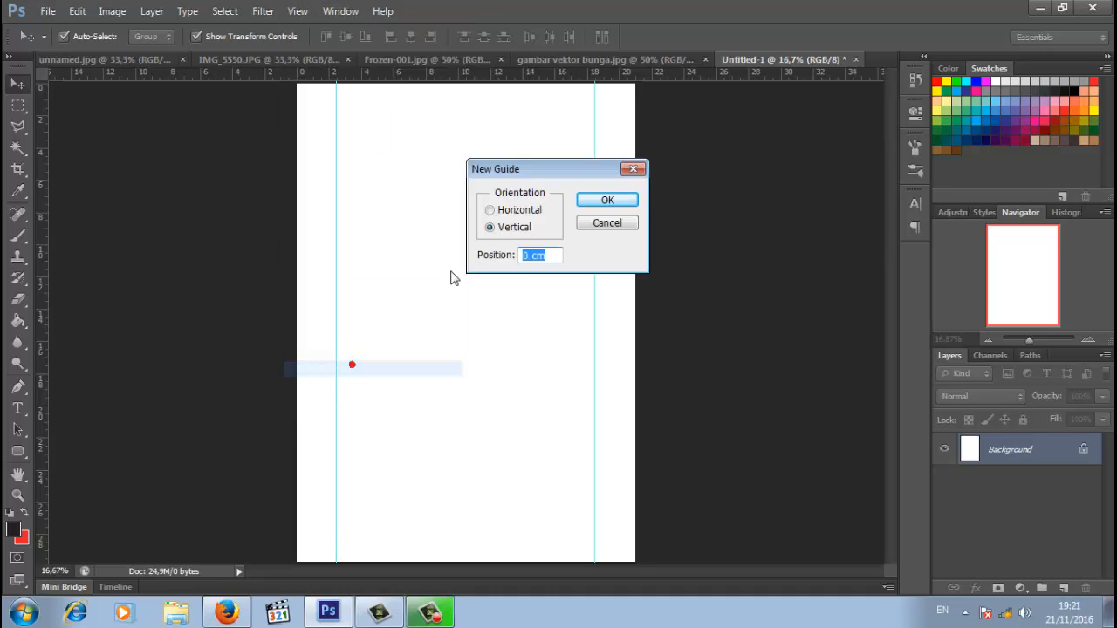
{"action": "left_click", "coordinate": [490, 209]}
{"action": "left_click_drag", "start_coordinate": [528, 259], "coordinate": [519, 263]}
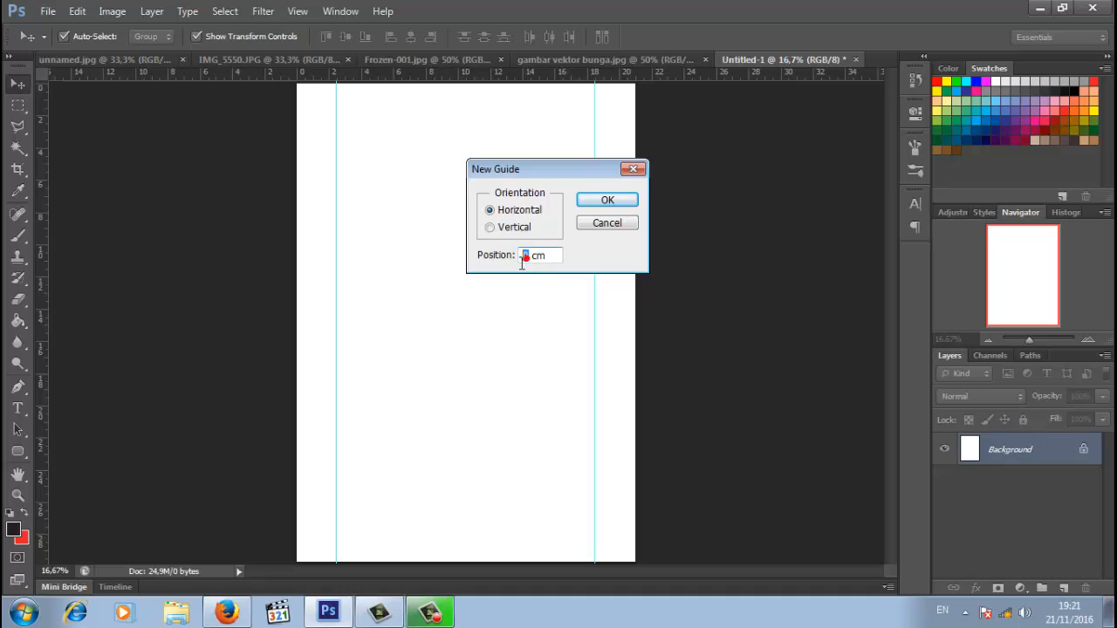
{"action": "type", "text": "1"}
{"action": "left_click", "coordinate": [626, 204]}
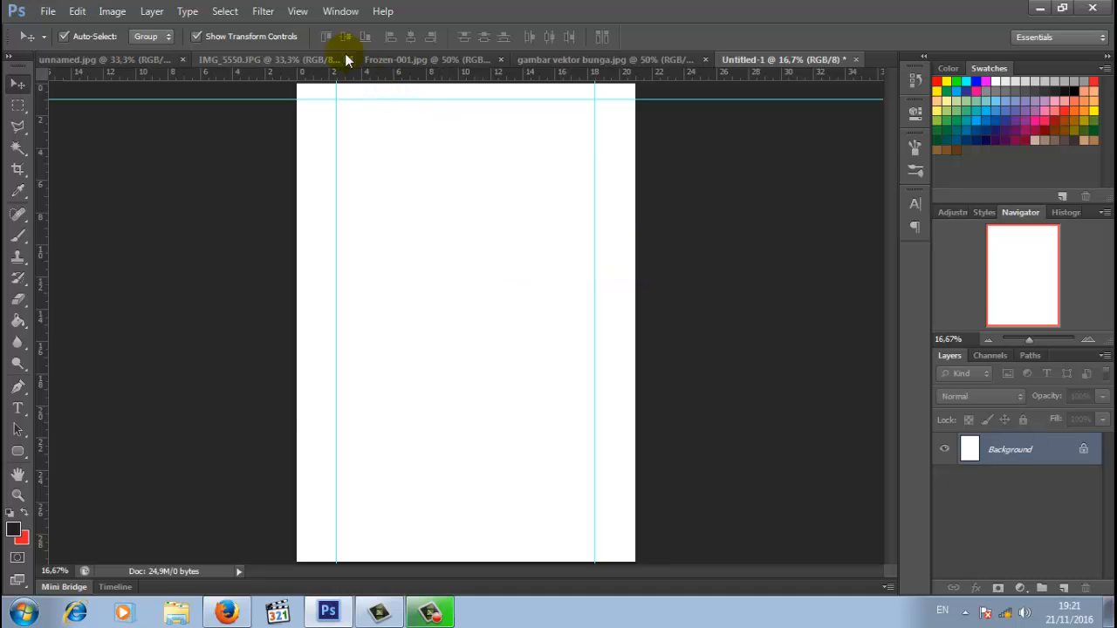
{"action": "left_click", "coordinate": [297, 11]}
{"action": "left_click", "coordinate": [345, 370]}
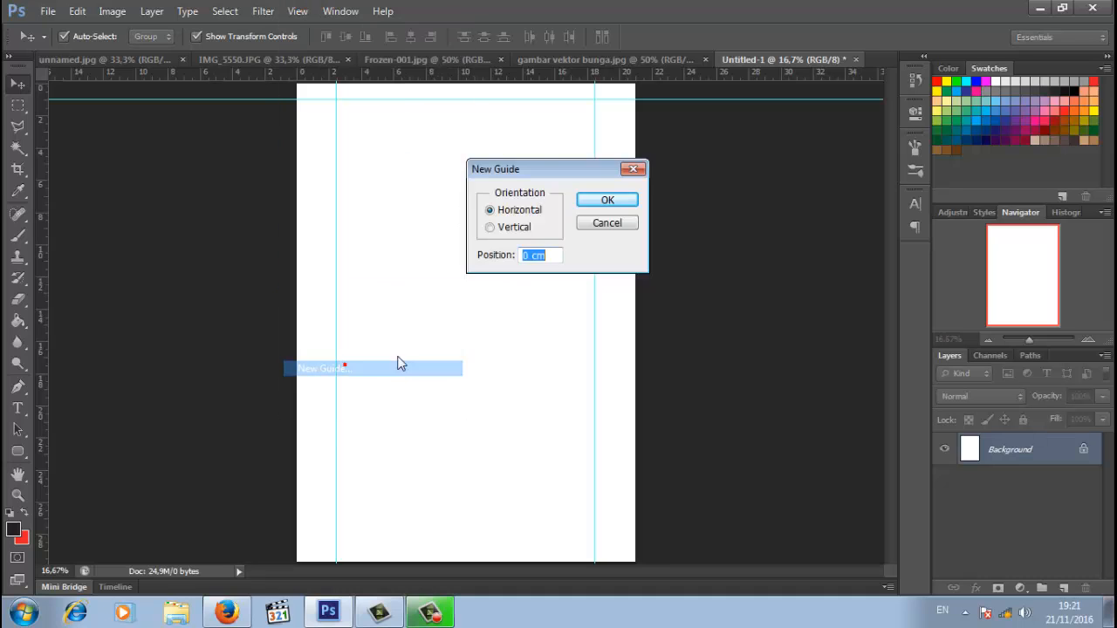
{"action": "type", "text": "3,"}
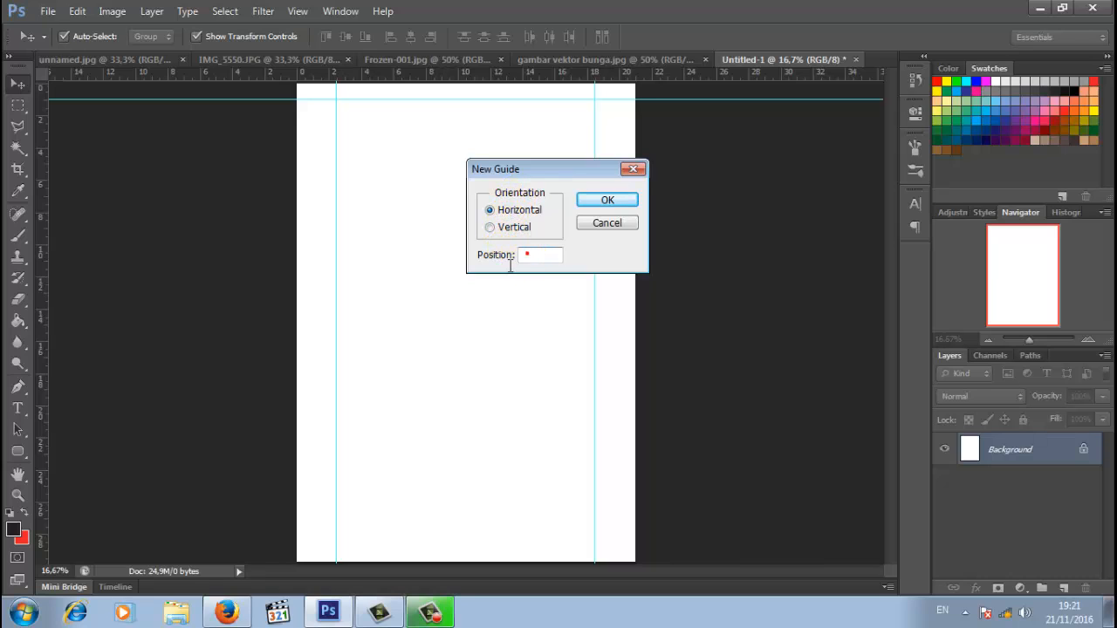
{"action": "type", "text": "5"}
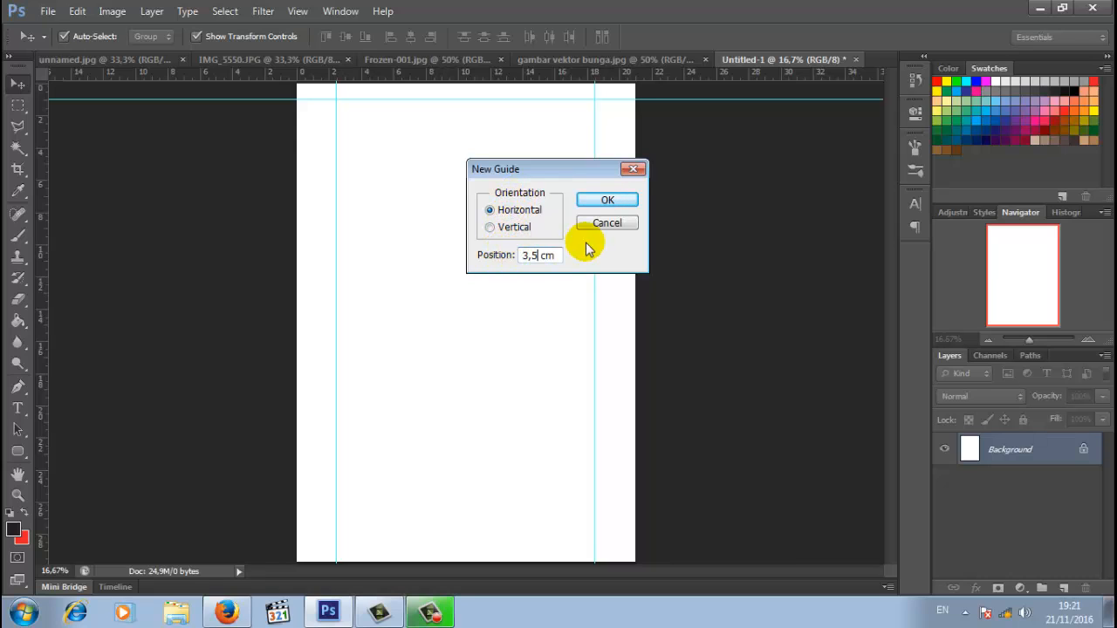
{"action": "left_click", "coordinate": [606, 202]}
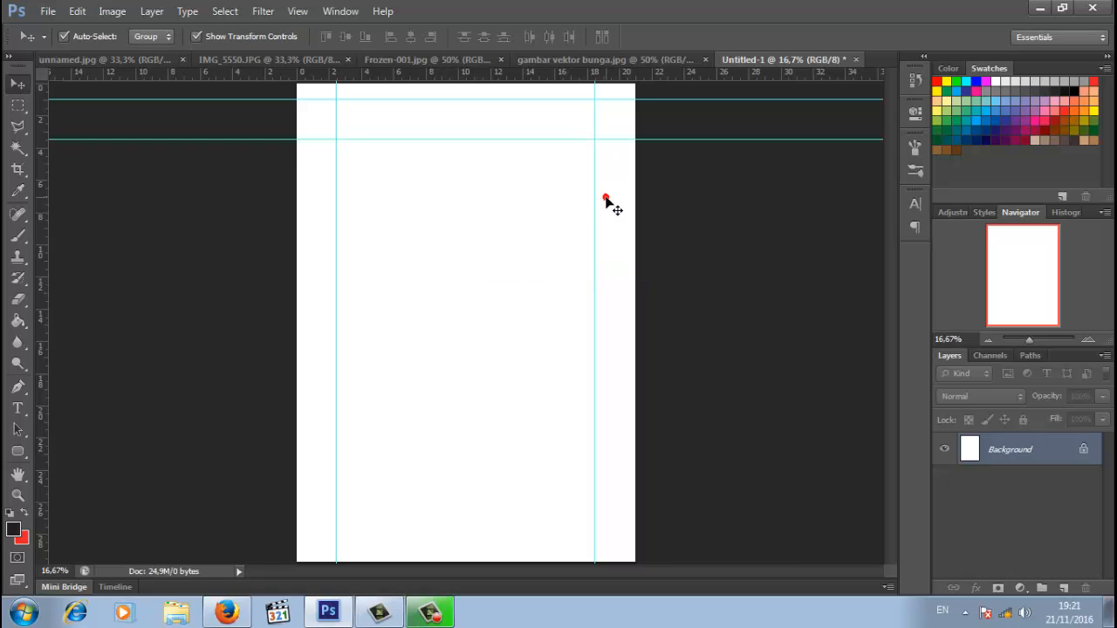
- Add horizontal guides at 10 cm and 16,5 cm
{"action": "left_click", "coordinate": [298, 12]}
{"action": "left_click", "coordinate": [368, 369]}
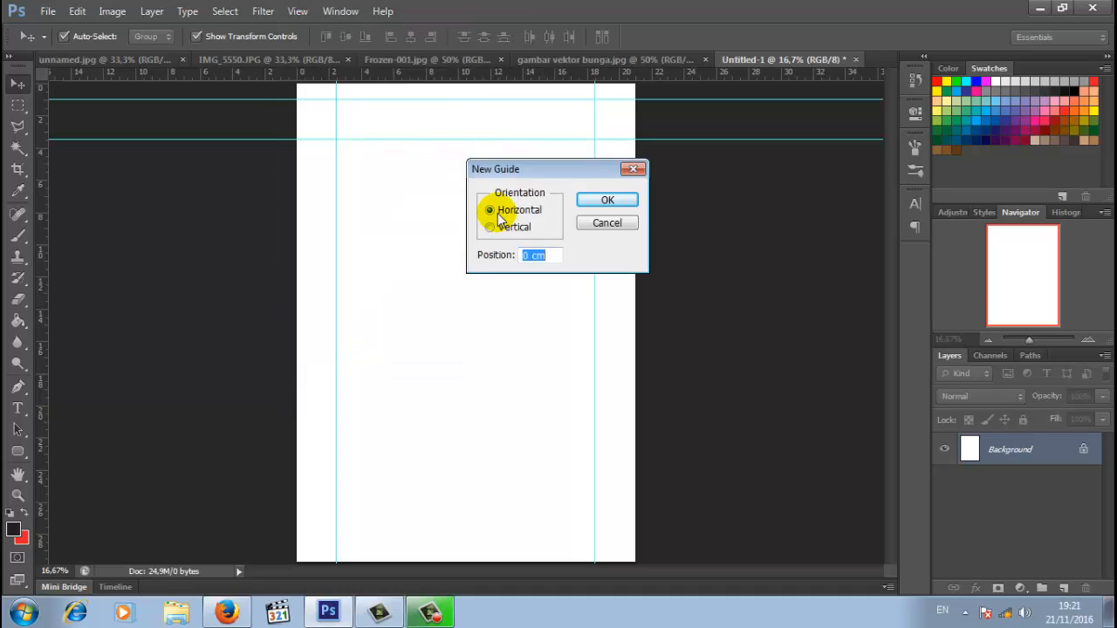
{"action": "type", "text": "0"}
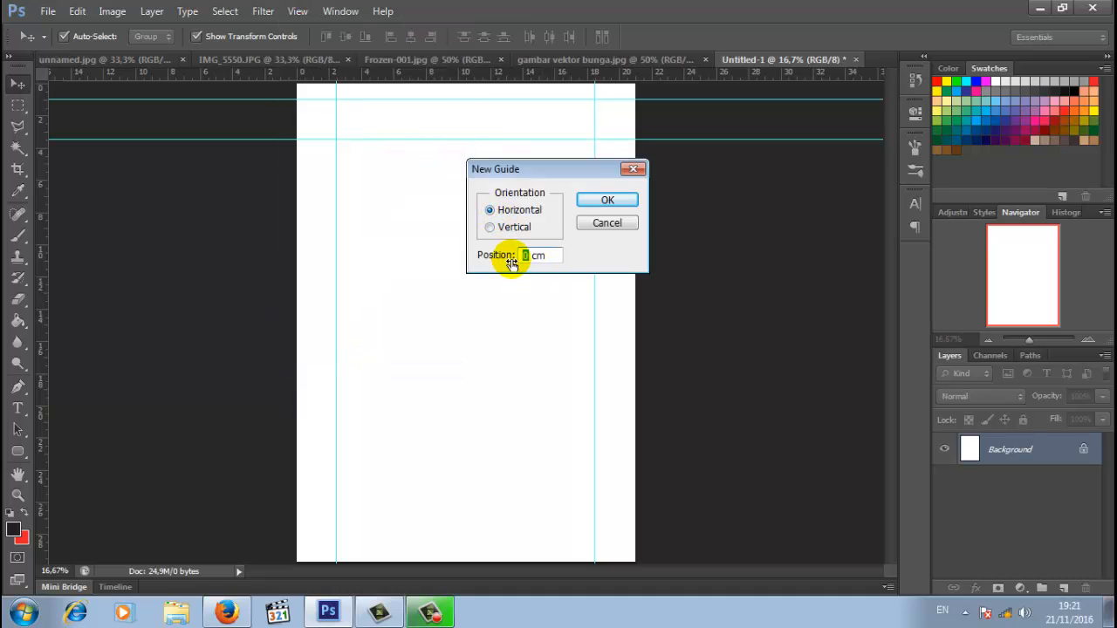
{"action": "type", "text": "1"}
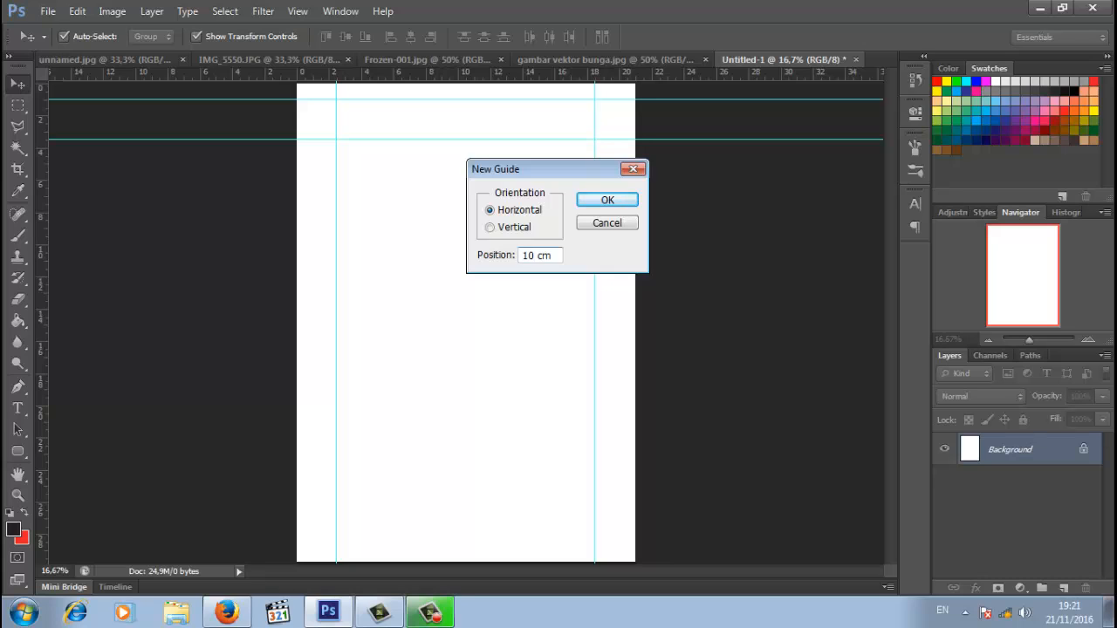
{"action": "type", "text": "0"}
{"action": "left_click", "coordinate": [608, 199]}
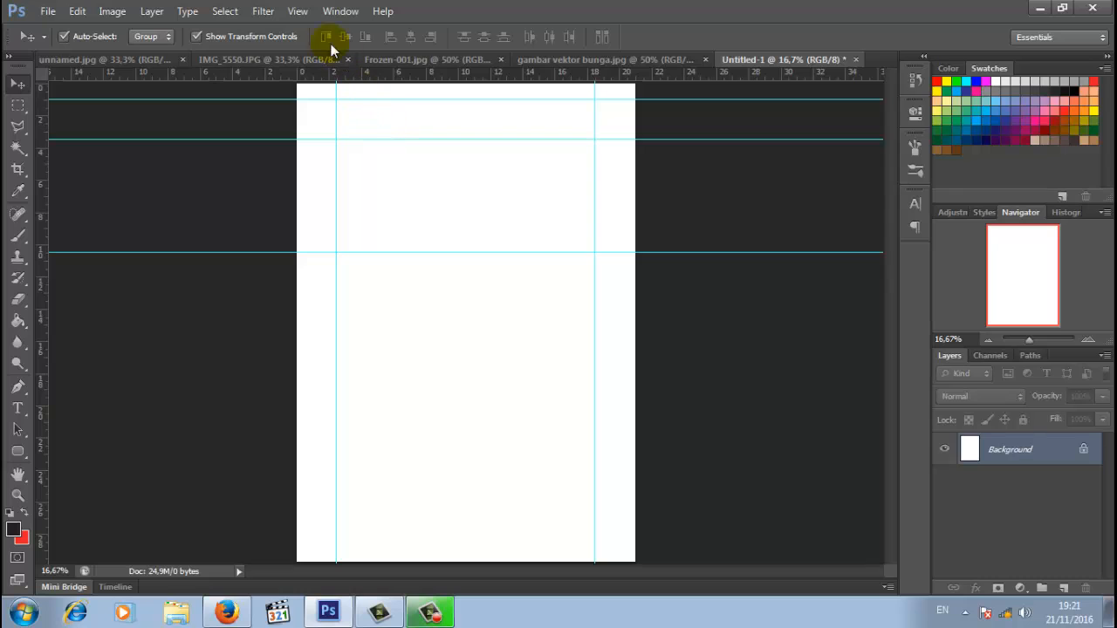
{"action": "left_click", "coordinate": [298, 10]}
{"action": "left_click", "coordinate": [366, 369]}
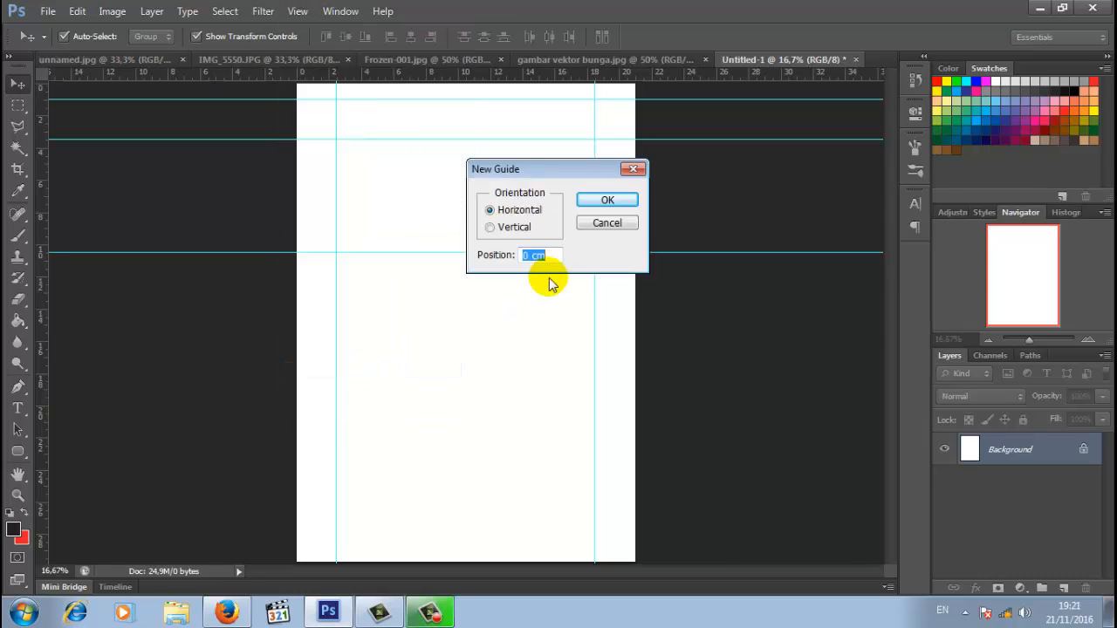
{"action": "double_click", "coordinate": [530, 255]}
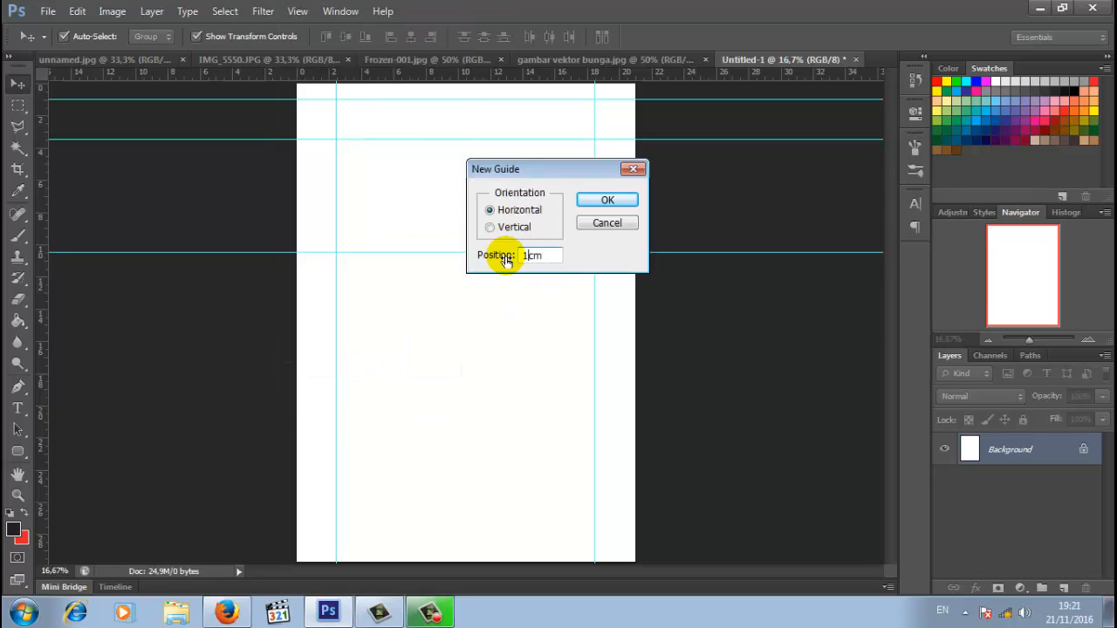
{"action": "type", "text": "16,5"}
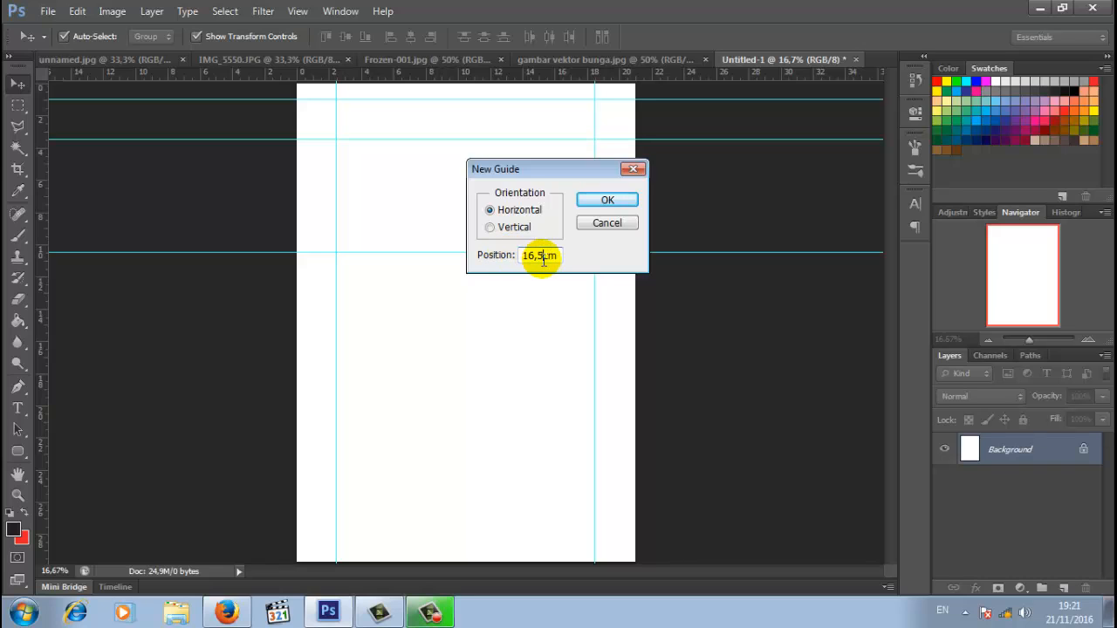
{"action": "left_click", "coordinate": [607, 200]}
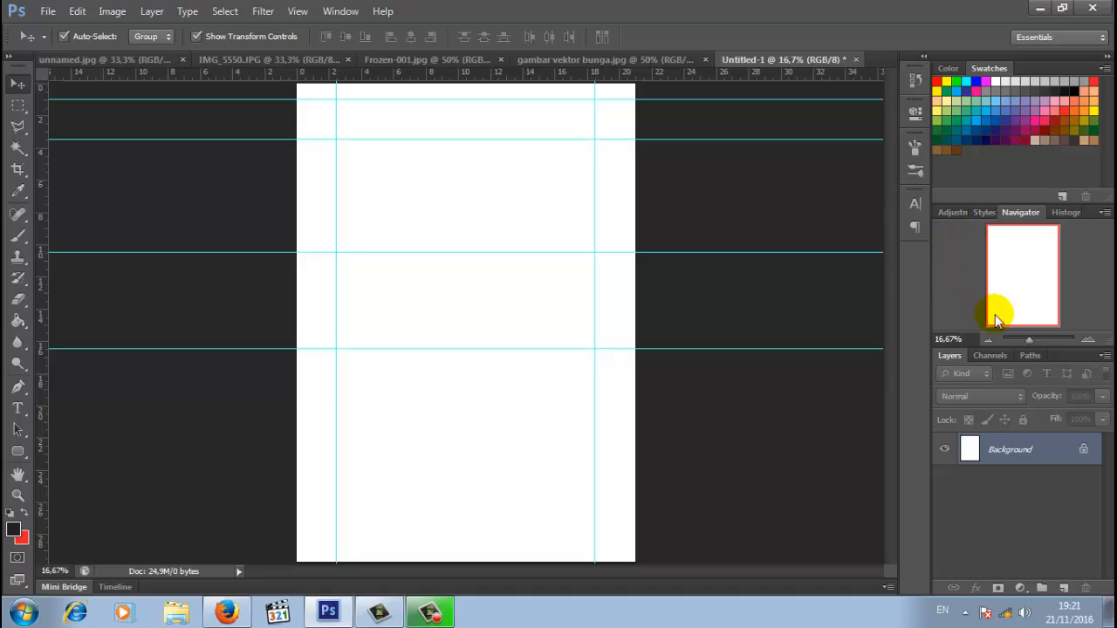
- On a new Layer 1, marquee the rectangle between the vertical guides from 3,5 to 10 cm
{"action": "left_click", "coordinate": [1062, 589]}
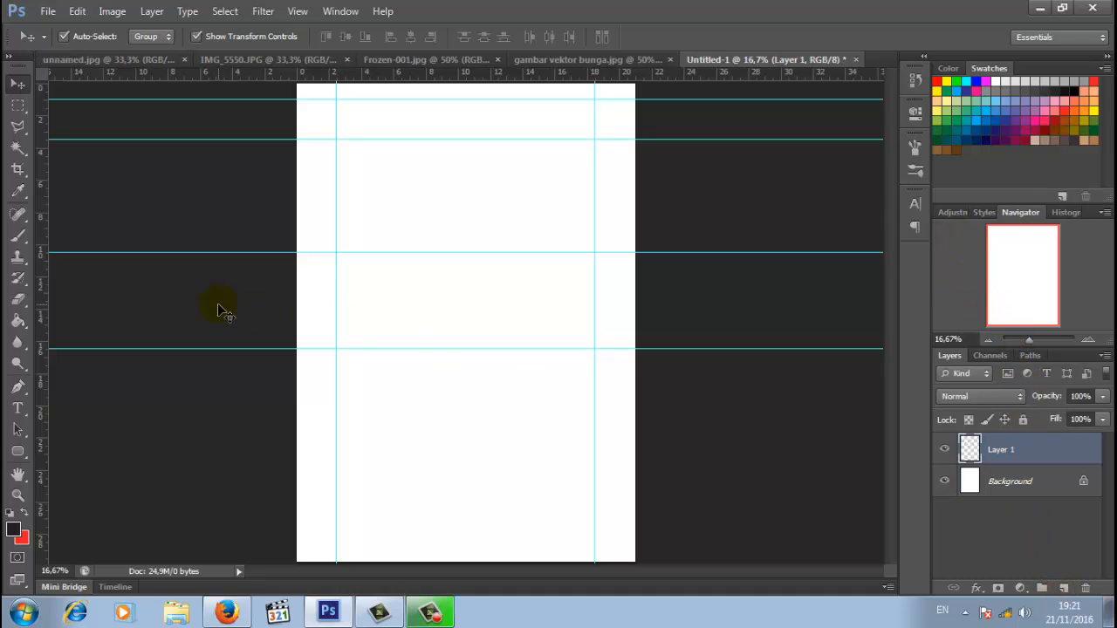
{"action": "left_click", "coordinate": [19, 105]}
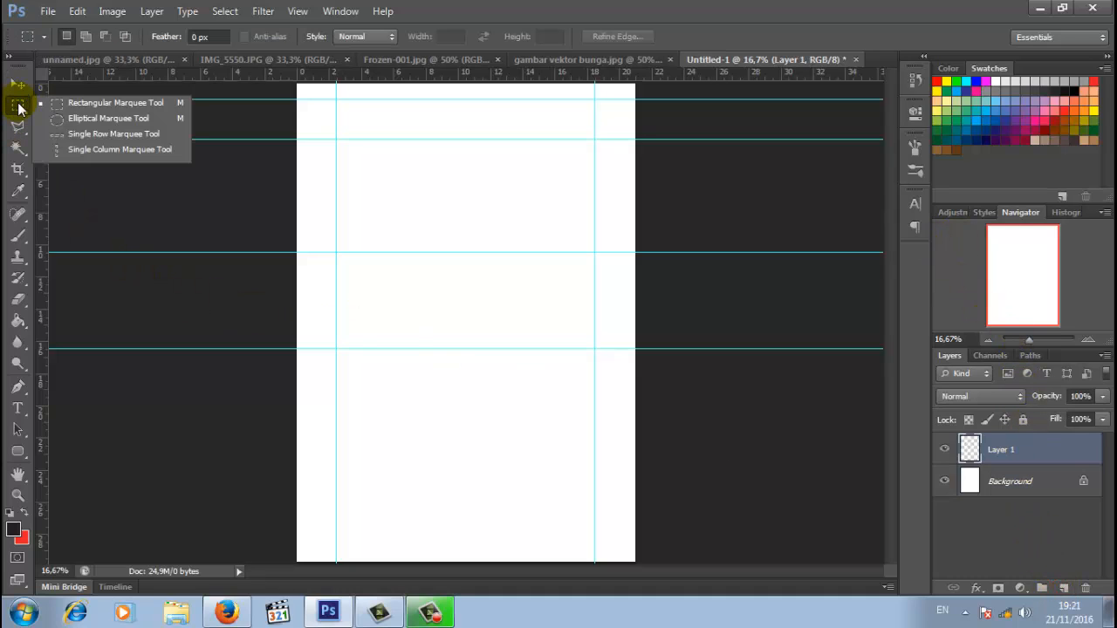
{"action": "left_click", "coordinate": [81, 105]}
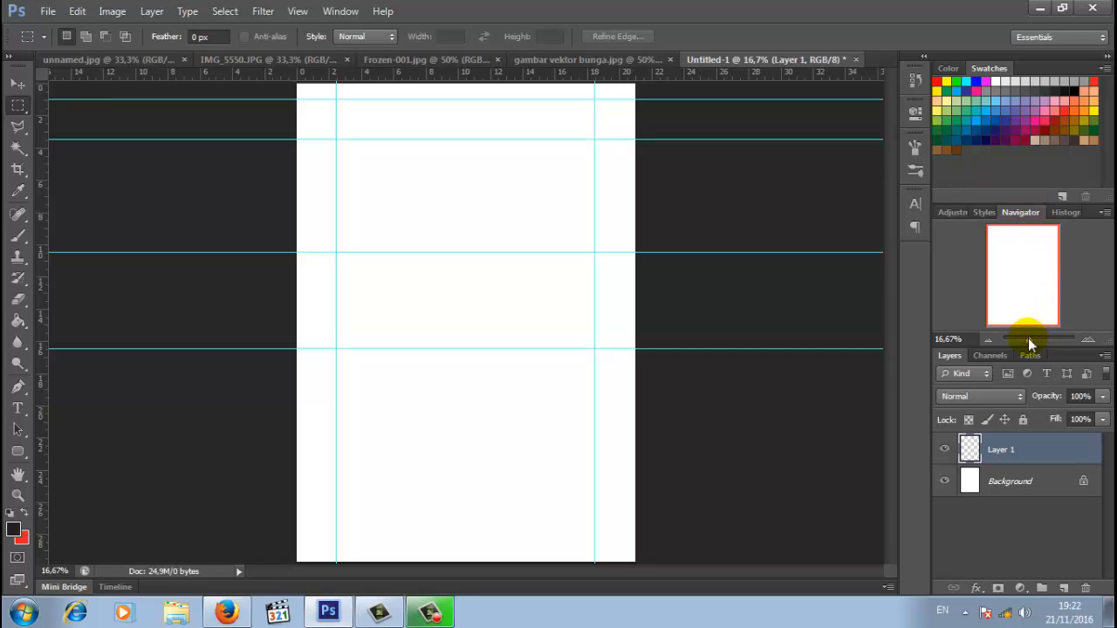
{"action": "left_click_drag", "start_coordinate": [1029, 344], "coordinate": [1031, 346]}
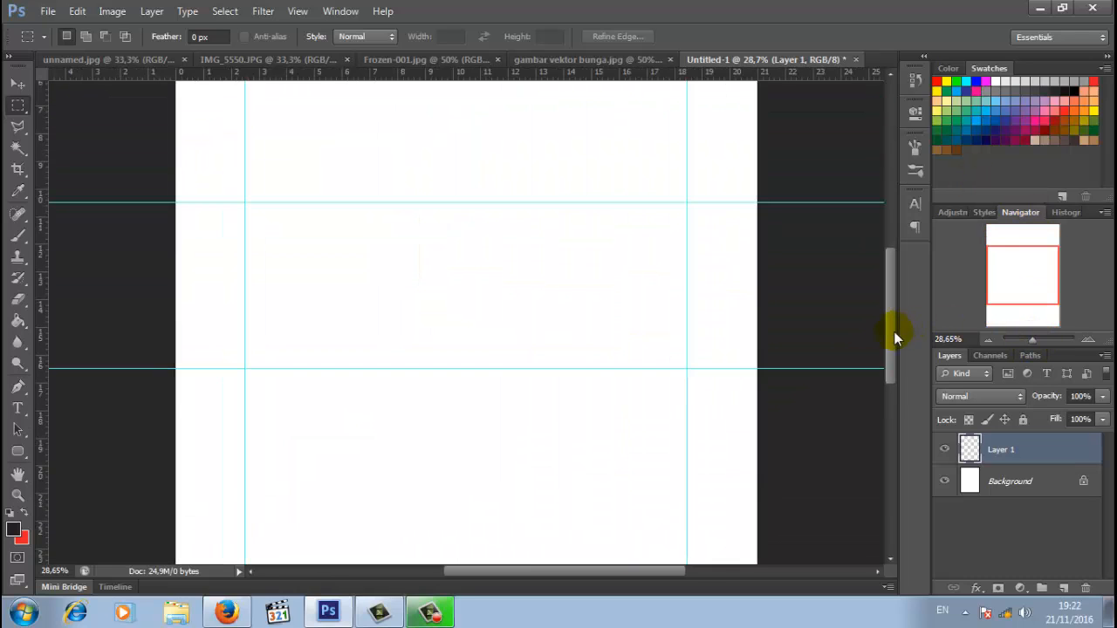
{"action": "left_click_drag", "start_coordinate": [893, 331], "coordinate": [891, 285]}
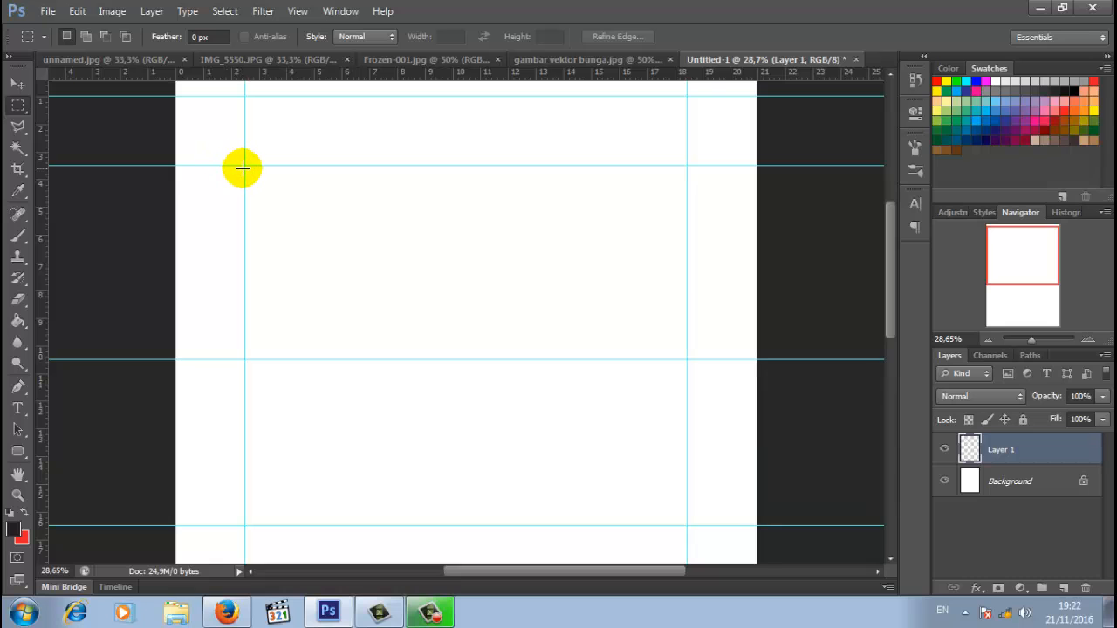
{"action": "left_click_drag", "start_coordinate": [243, 165], "coordinate": [685, 355]}
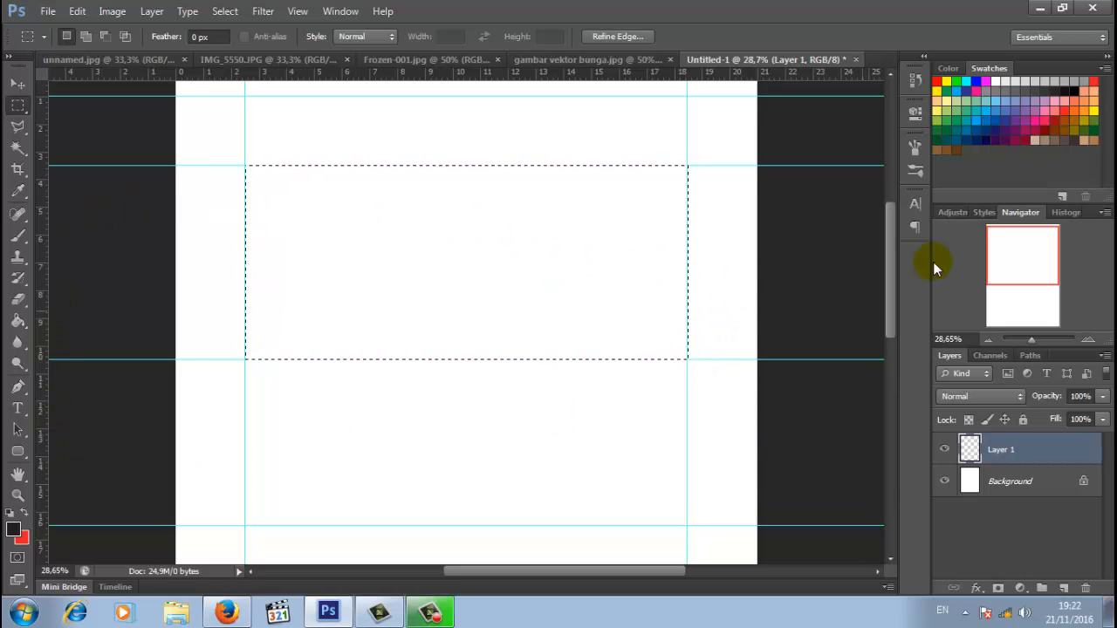
- Fill the selection with a cyan swatch using the Paint Bucket and deselect
{"action": "left_click", "coordinate": [967, 80]}
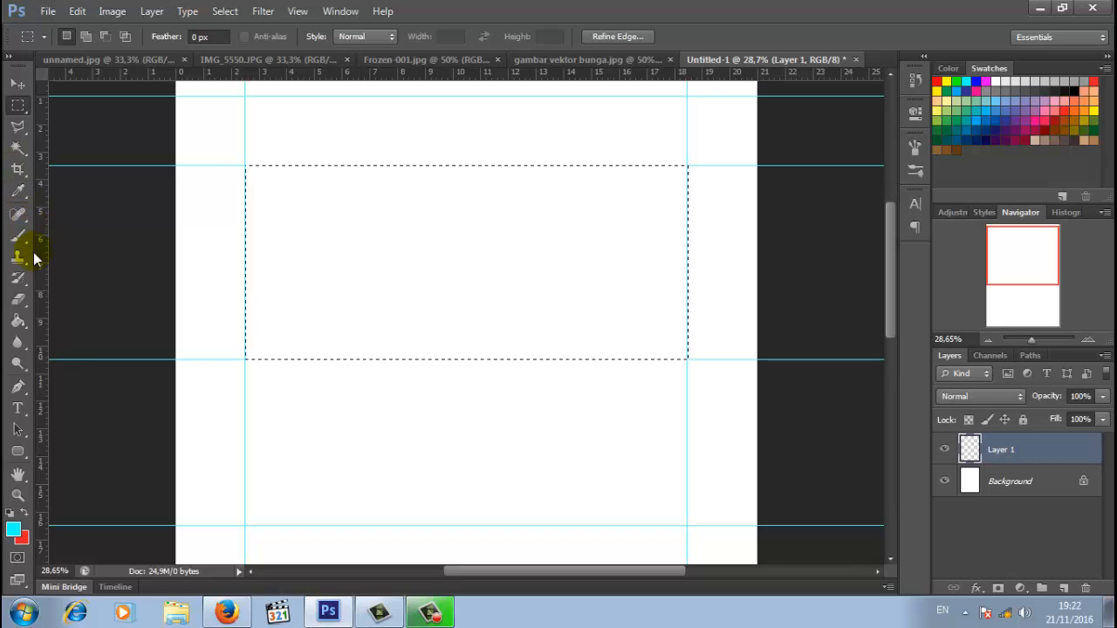
{"action": "left_click", "coordinate": [19, 319]}
{"action": "left_click", "coordinate": [417, 244]}
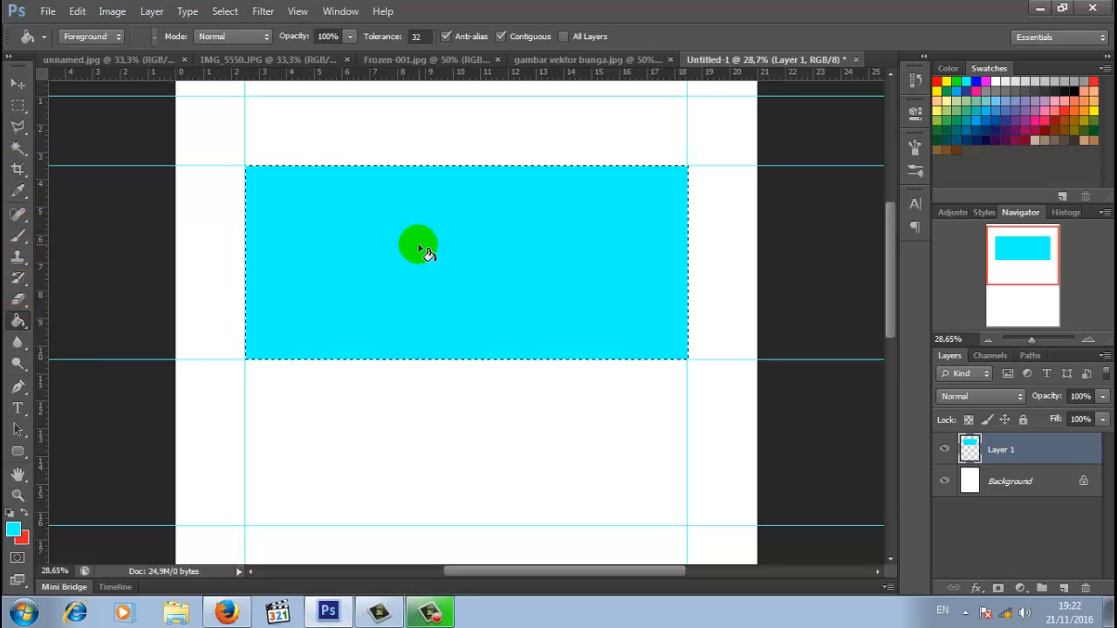
{"action": "left_click", "coordinate": [224, 10]}
{"action": "left_click", "coordinate": [237, 42]}
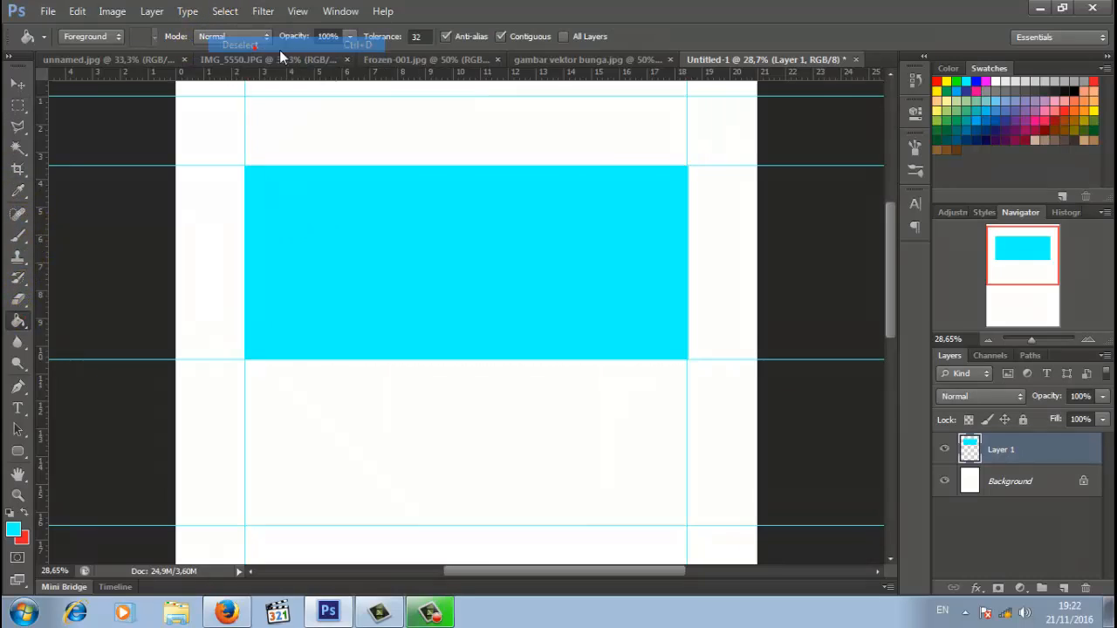
{"action": "left_click_drag", "start_coordinate": [893, 241], "coordinate": [823, 232]}
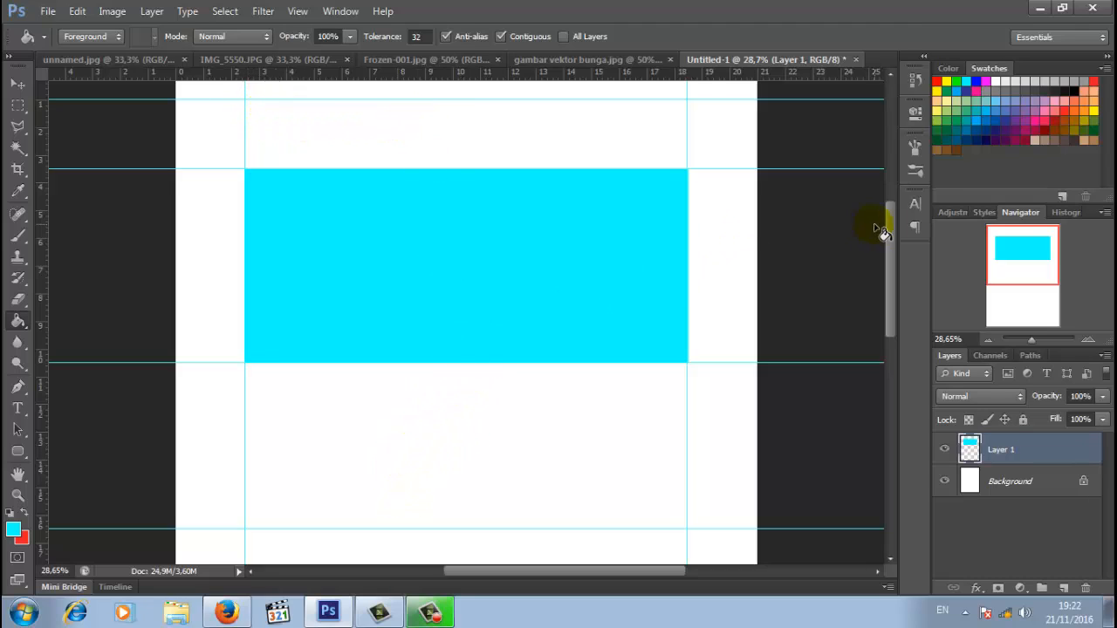
- Zoom to 100% and add a vertical guide at 2,5 cm
{"action": "left_click_drag", "start_coordinate": [1030, 342], "coordinate": [1038, 341]}
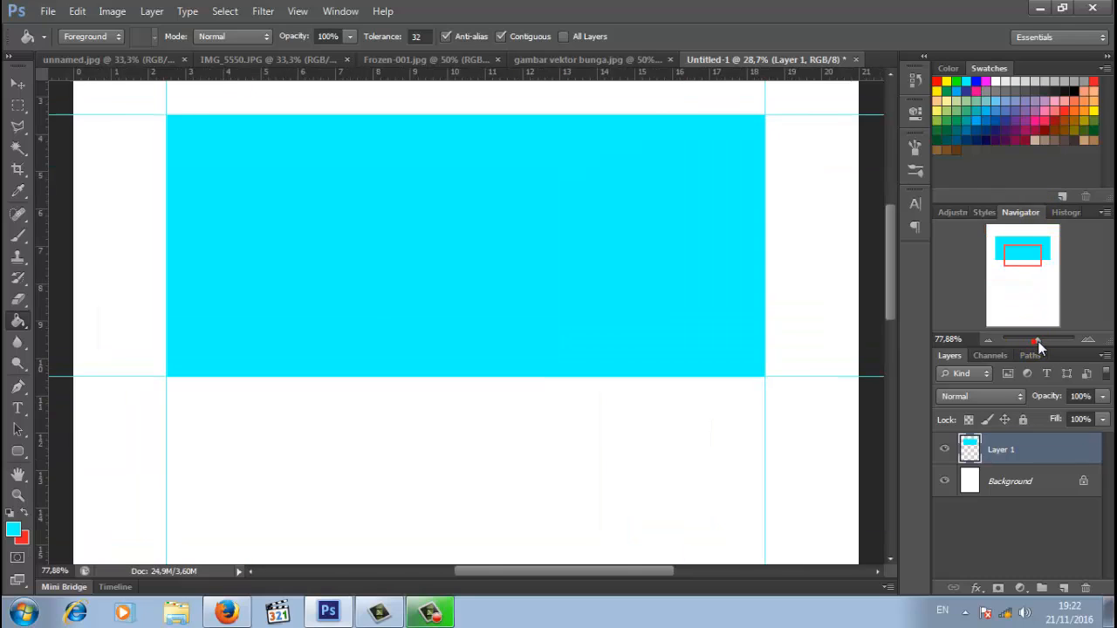
{"action": "scroll", "coordinate": [892, 250], "scroll_direction": "up", "scroll_amount": 10}
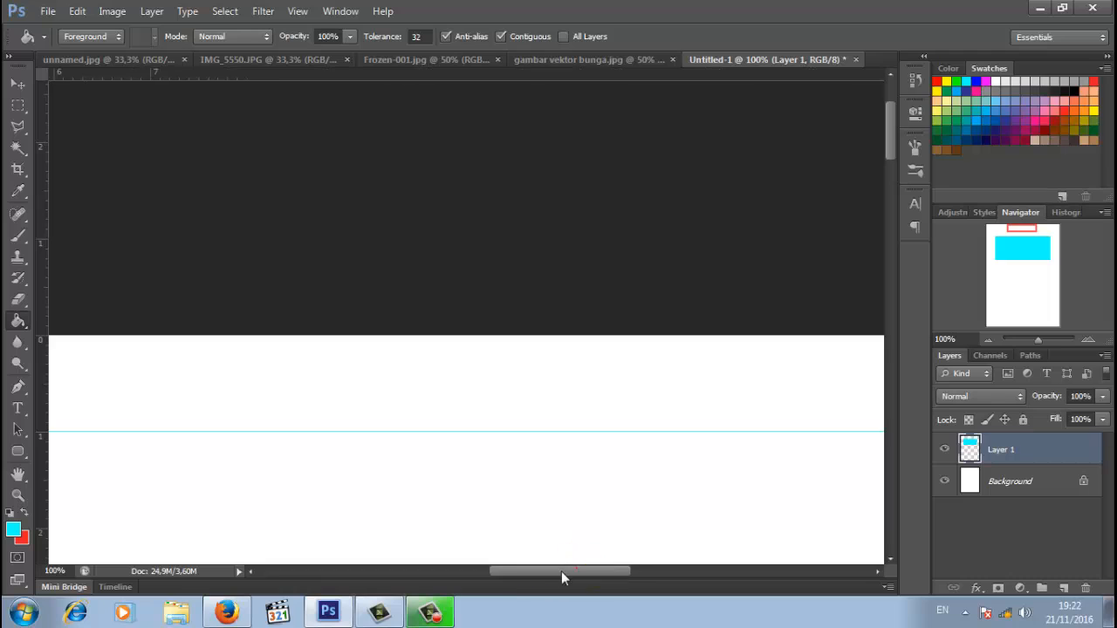
{"action": "left_click_drag", "start_coordinate": [561, 572], "coordinate": [460, 571]}
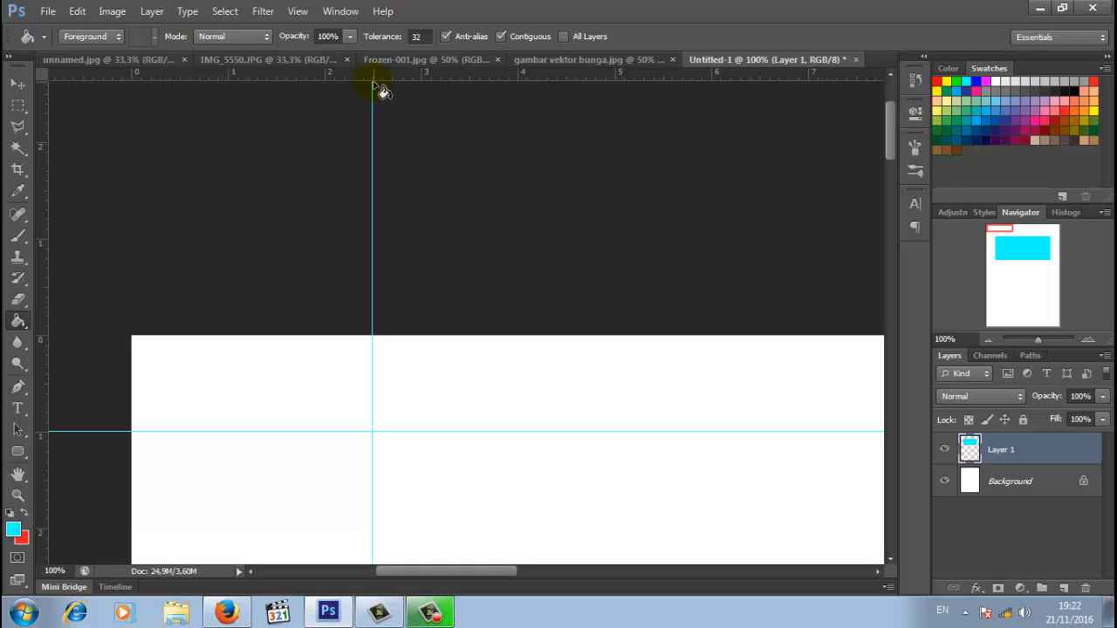
{"action": "left_click", "coordinate": [297, 12]}
{"action": "left_click", "coordinate": [360, 369]}
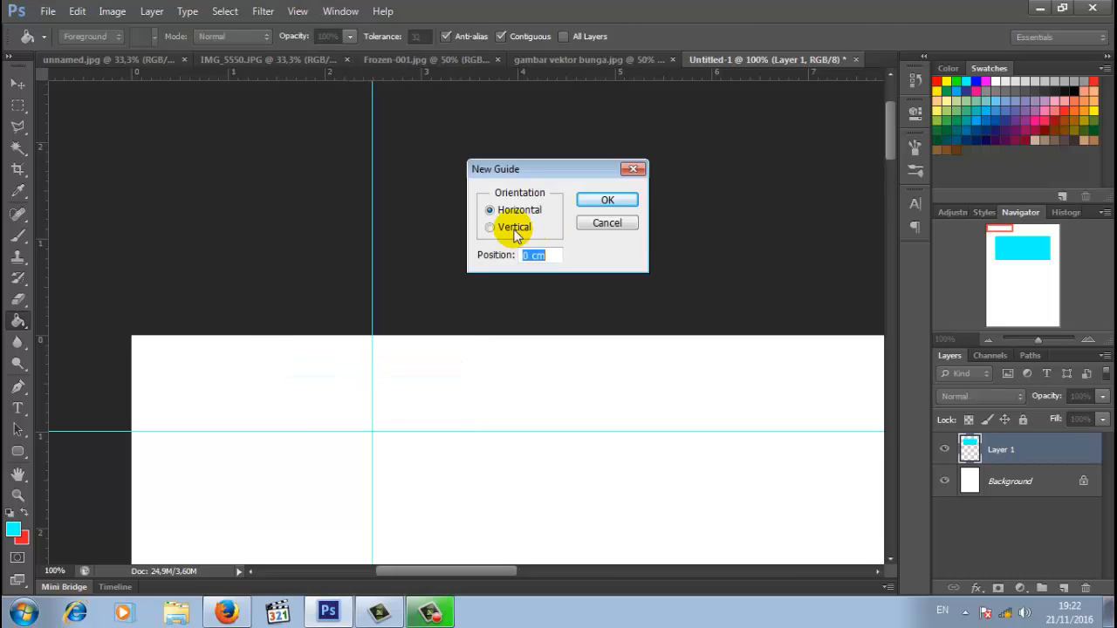
{"action": "left_click", "coordinate": [490, 227]}
{"action": "left_click_drag", "start_coordinate": [533, 255], "coordinate": [511, 256]}
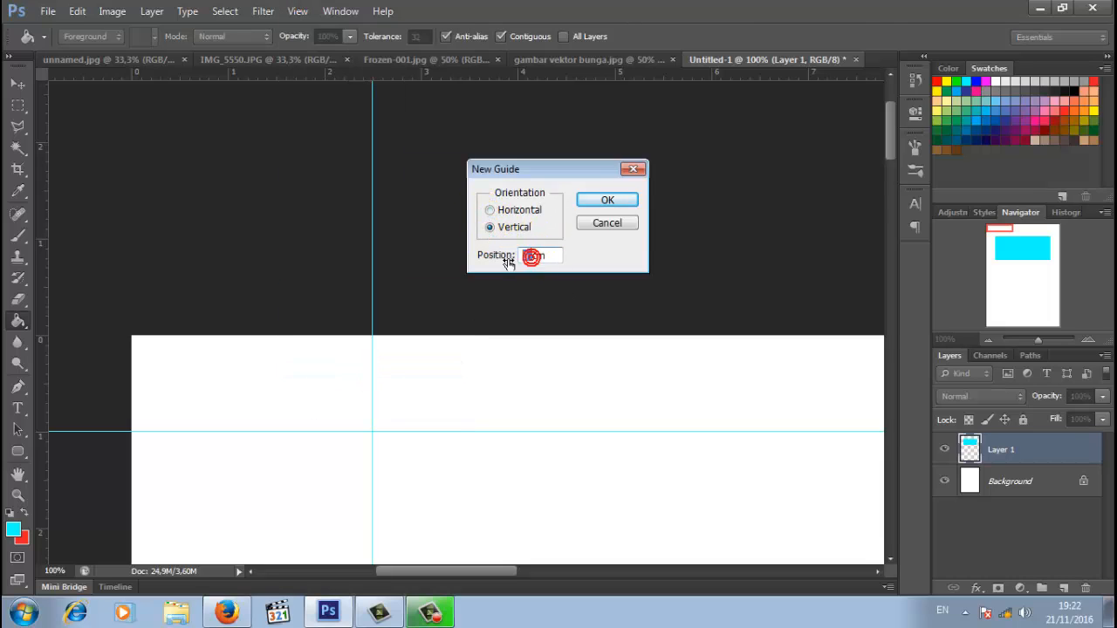
{"action": "type", "text": "2,"}
{"action": "type", "text": "5"}
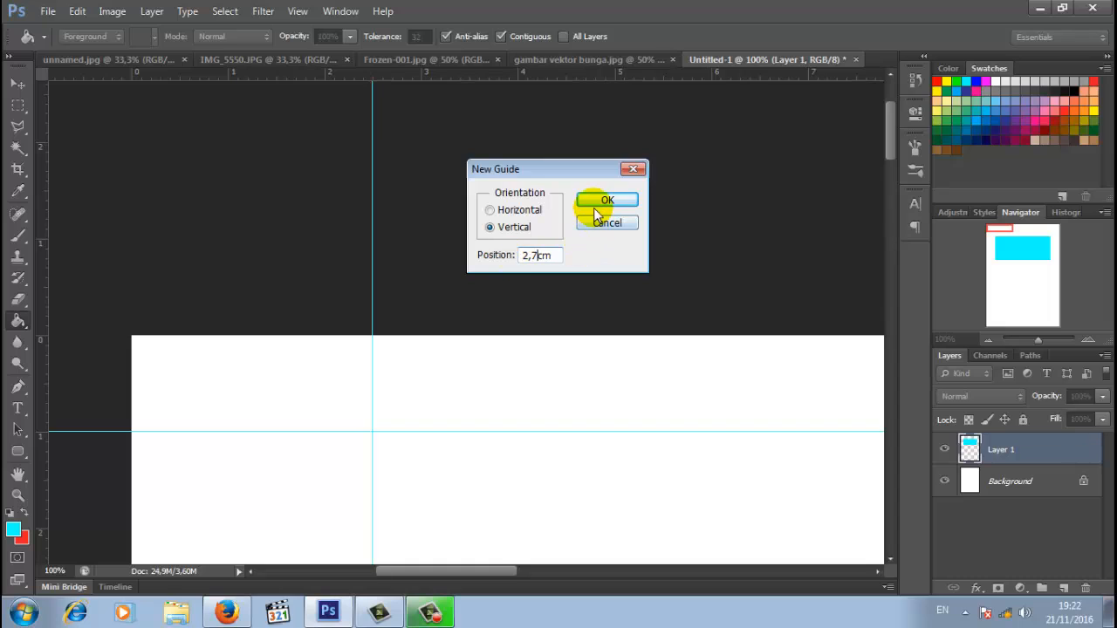
{"action": "left_click", "coordinate": [602, 203]}
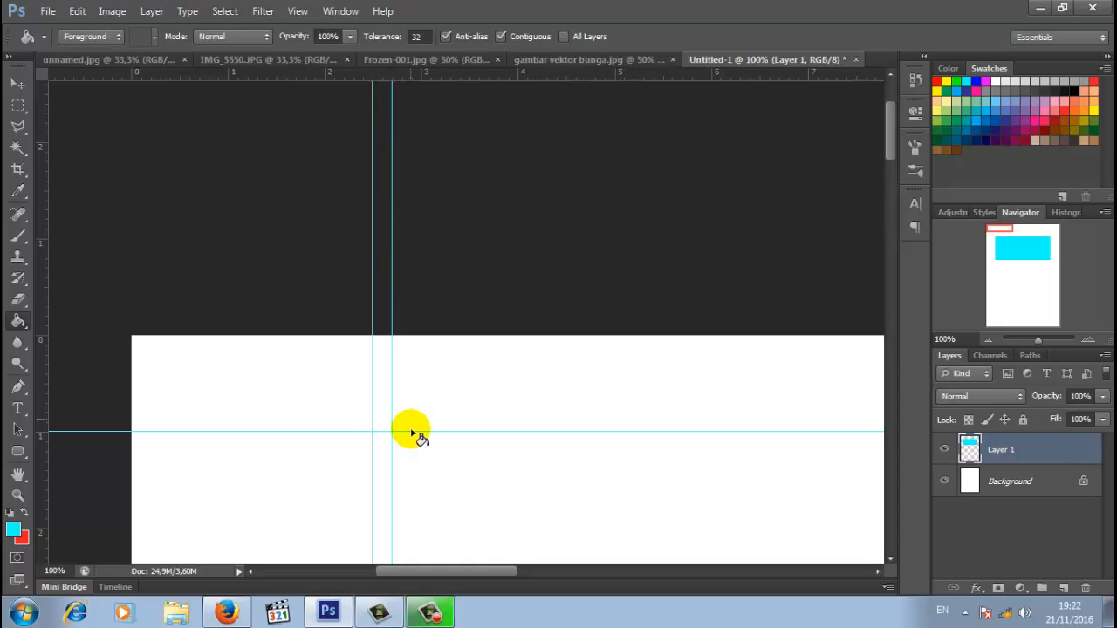
- Add another vertical guide at 18,3 cm
{"action": "left_click_drag", "start_coordinate": [425, 571], "coordinate": [639, 570]}
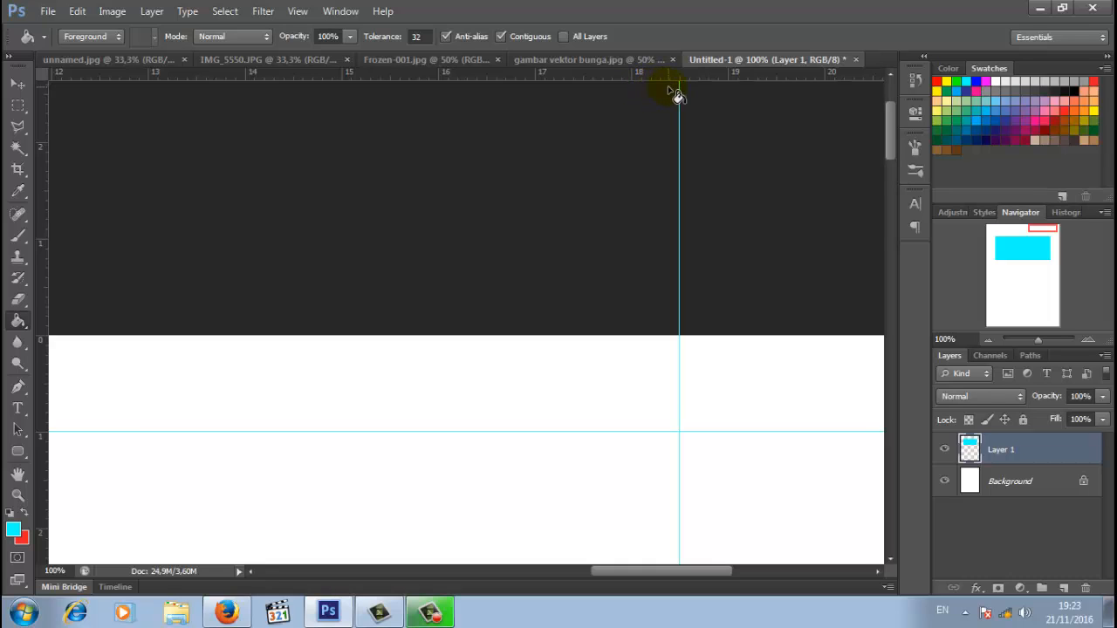
{"action": "left_click", "coordinate": [297, 10]}
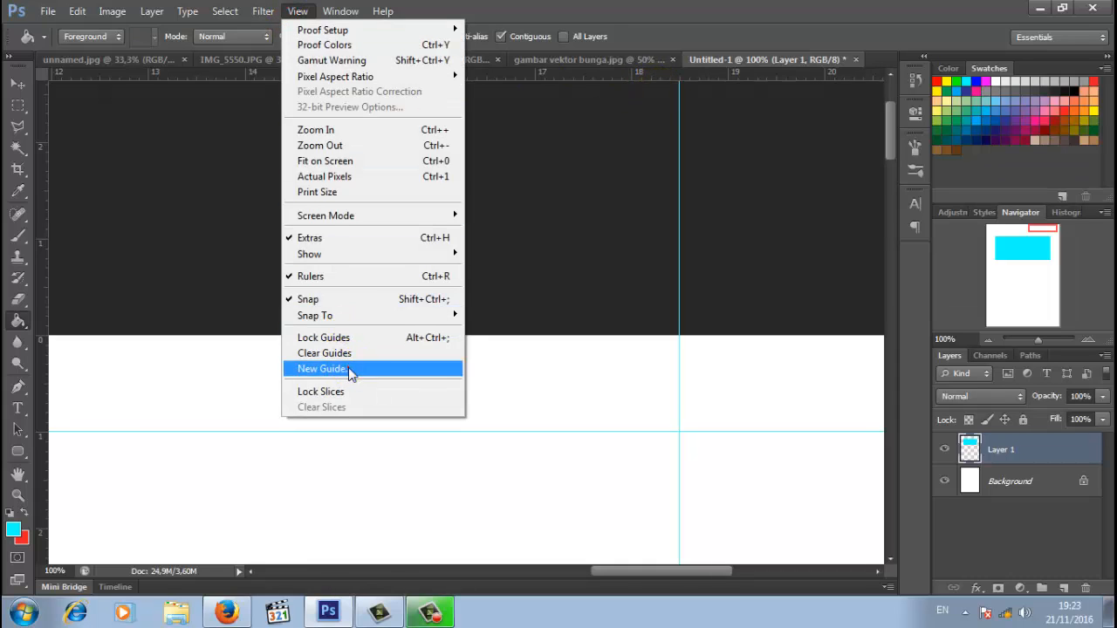
{"action": "left_click", "coordinate": [348, 365]}
{"action": "type", "text": "1cm"}
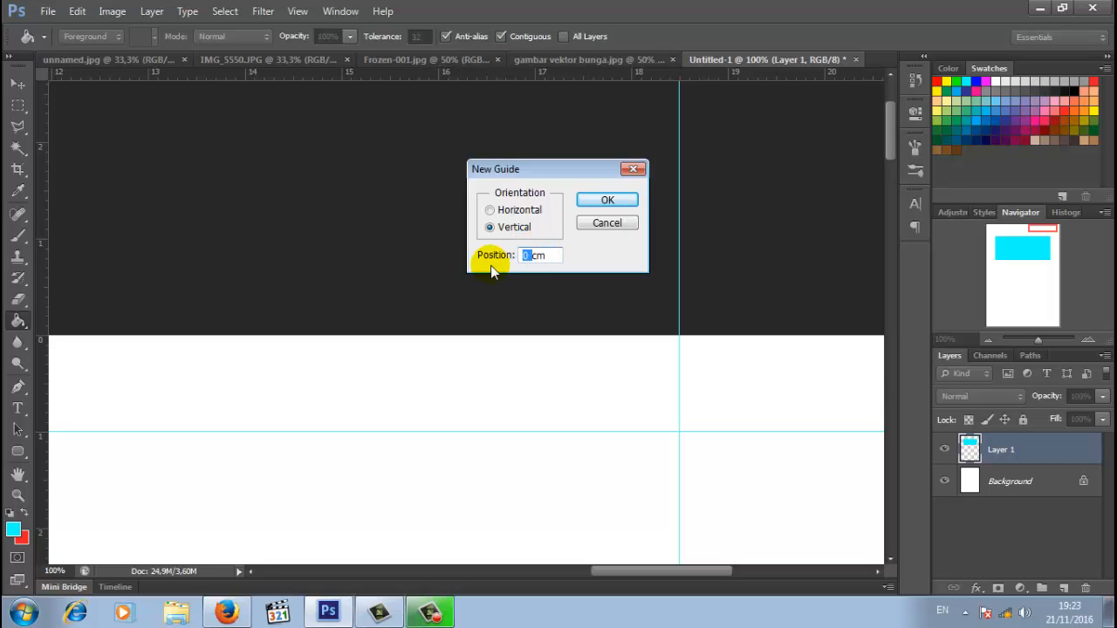
{"action": "type", "text": "8,3"}
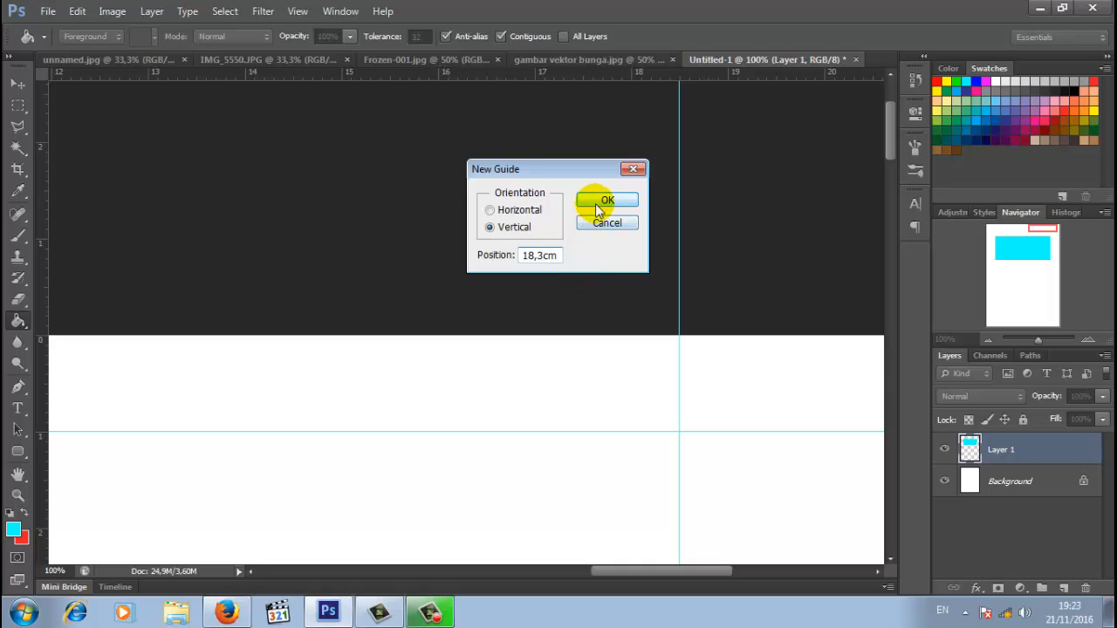
{"action": "left_click", "coordinate": [606, 201]}
{"action": "scroll", "coordinate": [563, 366], "scroll_direction": "down", "scroll_amount": 3}
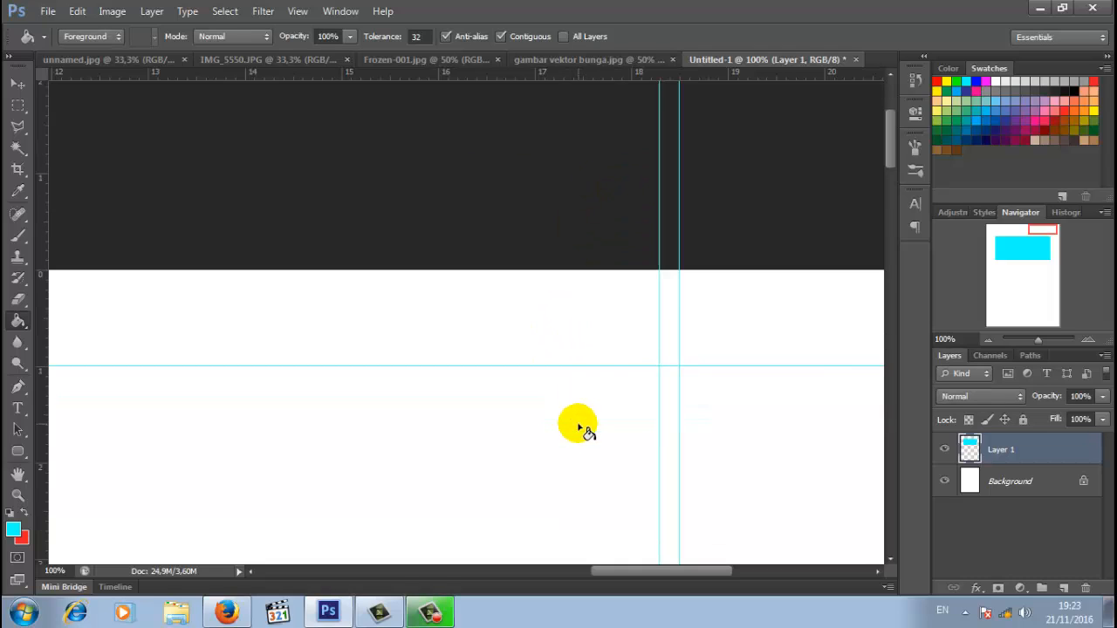
- On a new layer, outline a trapezoid flap above the cyan strip with the Polygonal Lasso
{"action": "left_click_drag", "start_coordinate": [677, 568], "coordinate": [484, 565]}
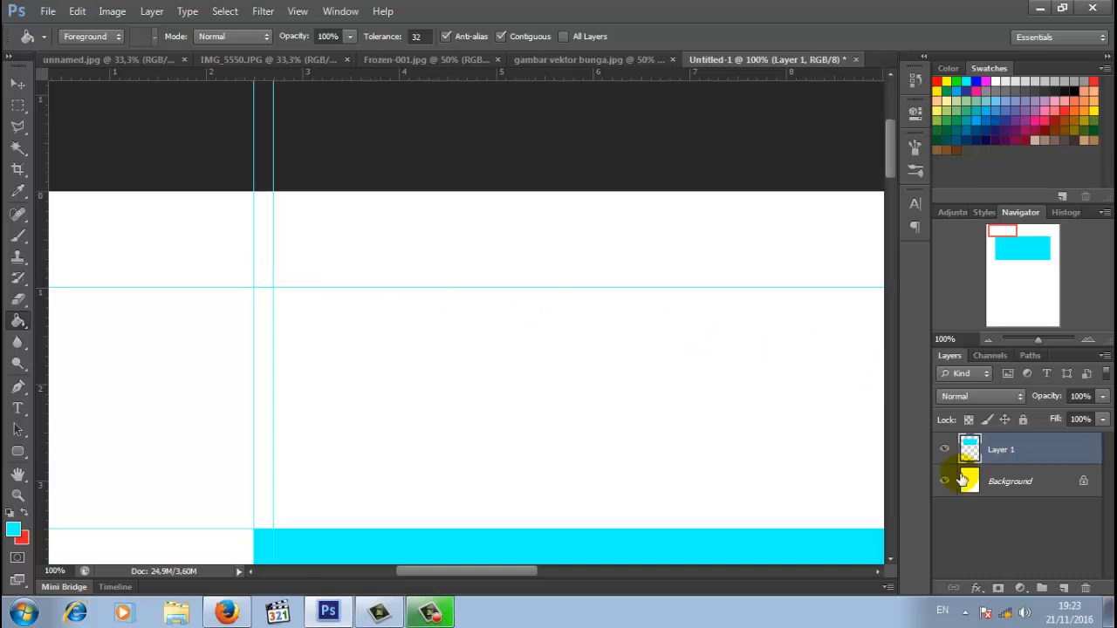
{"action": "left_click", "coordinate": [1064, 589]}
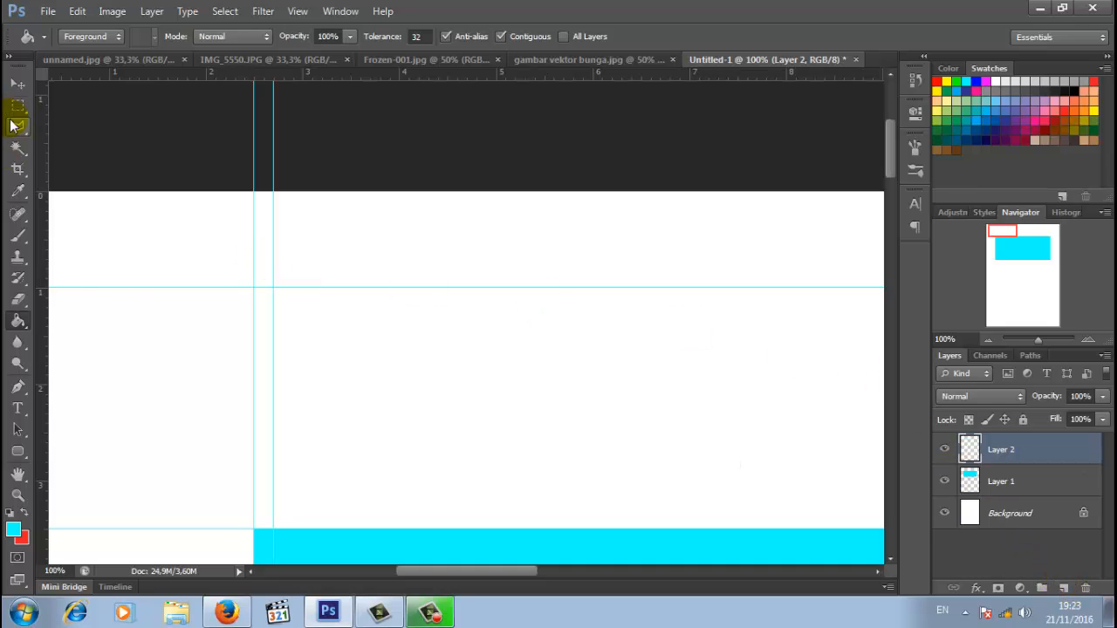
{"action": "left_click_drag", "start_coordinate": [12, 127], "coordinate": [106, 145]}
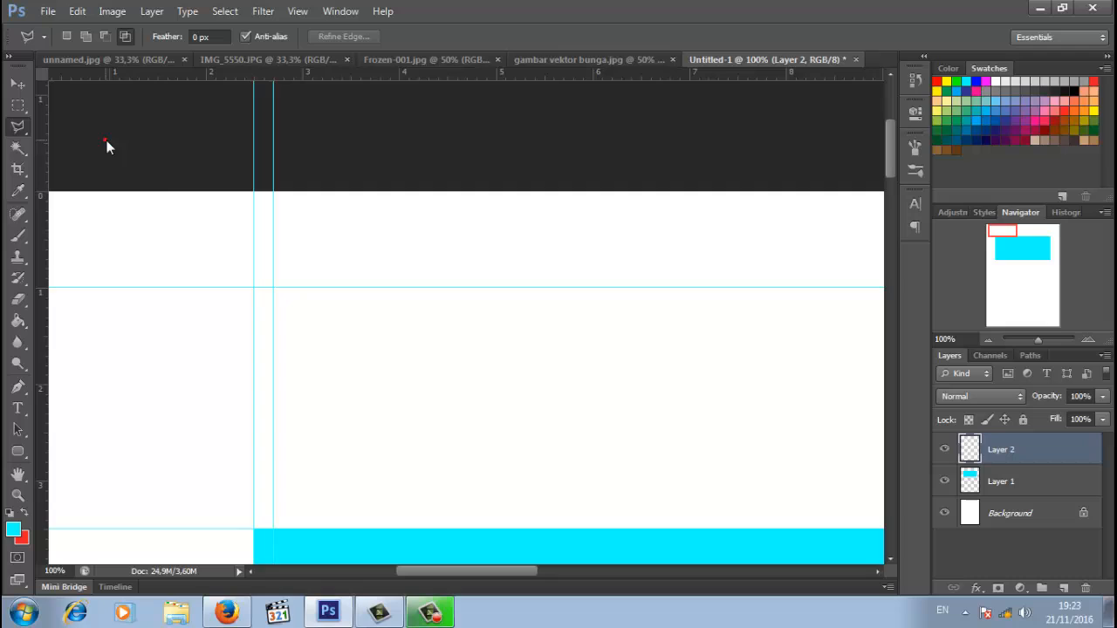
{"action": "left_click", "coordinate": [253, 529]}
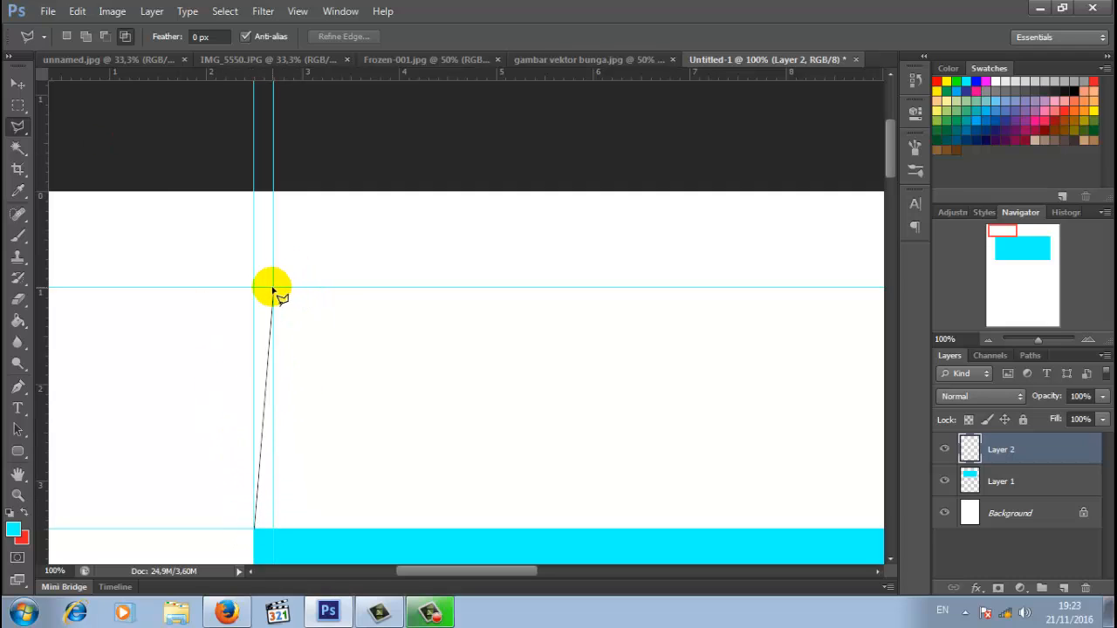
{"action": "left_click", "coordinate": [272, 288]}
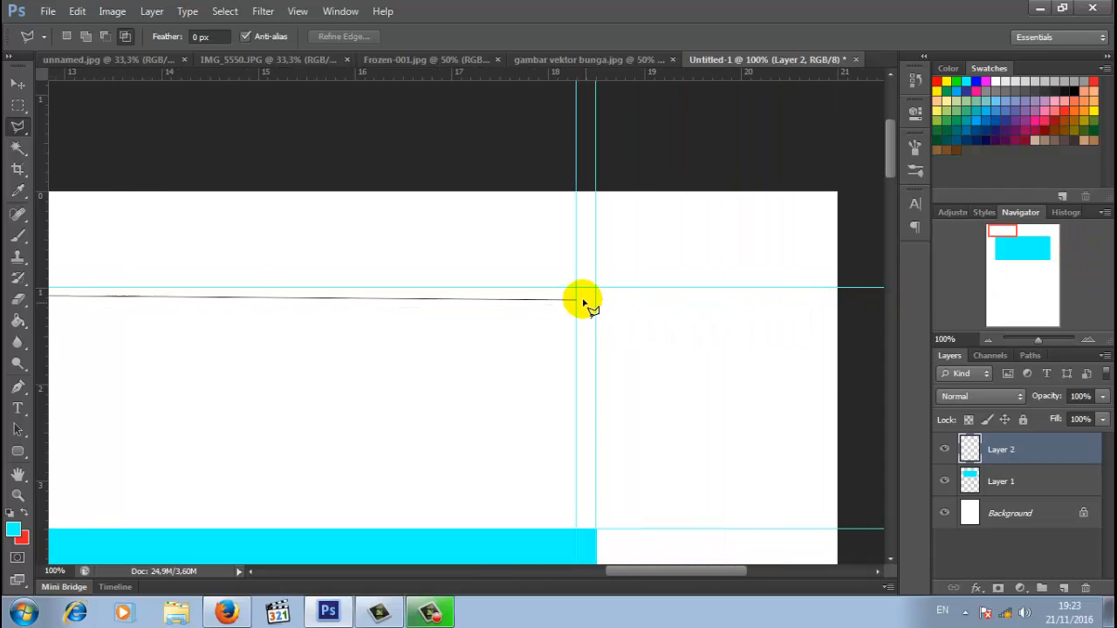
{"action": "left_click", "coordinate": [576, 288]}
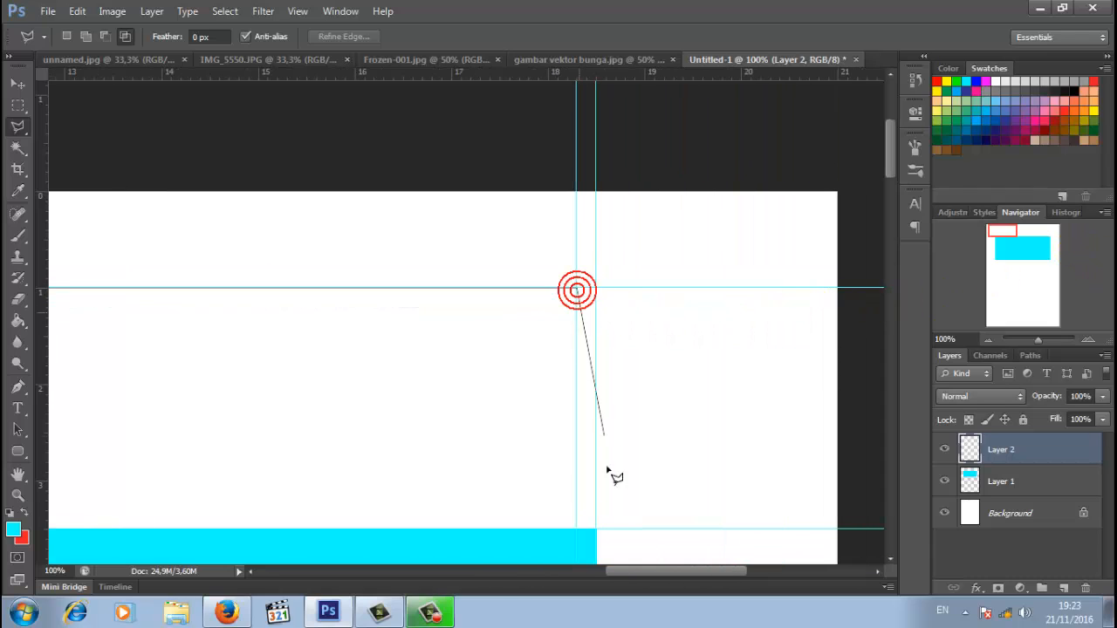
{"action": "left_click", "coordinate": [597, 530]}
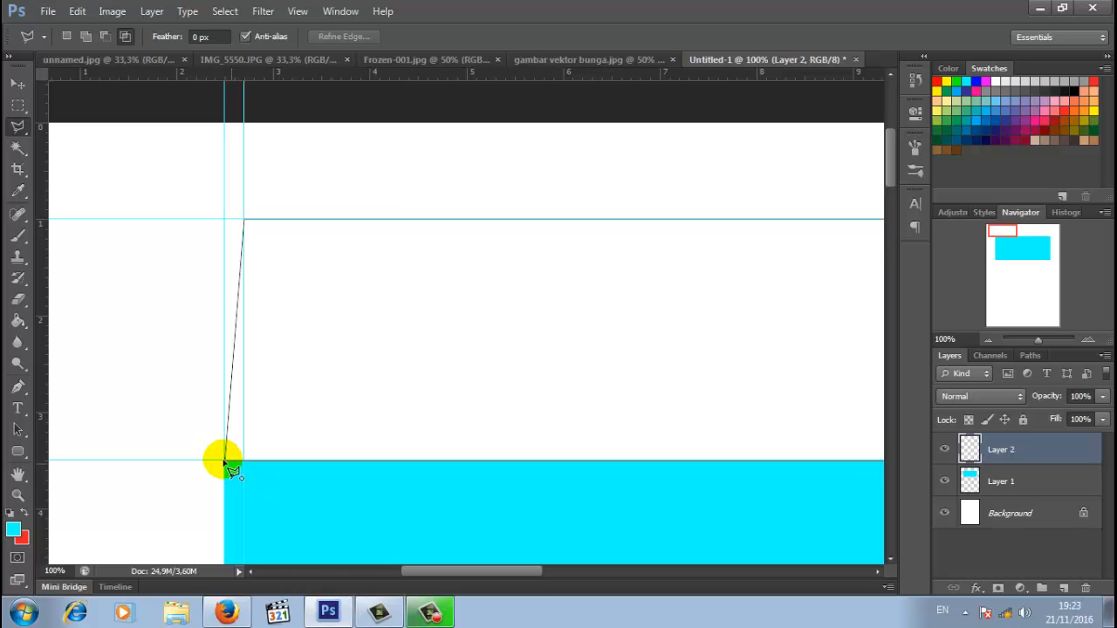
{"action": "left_click", "coordinate": [230, 468]}
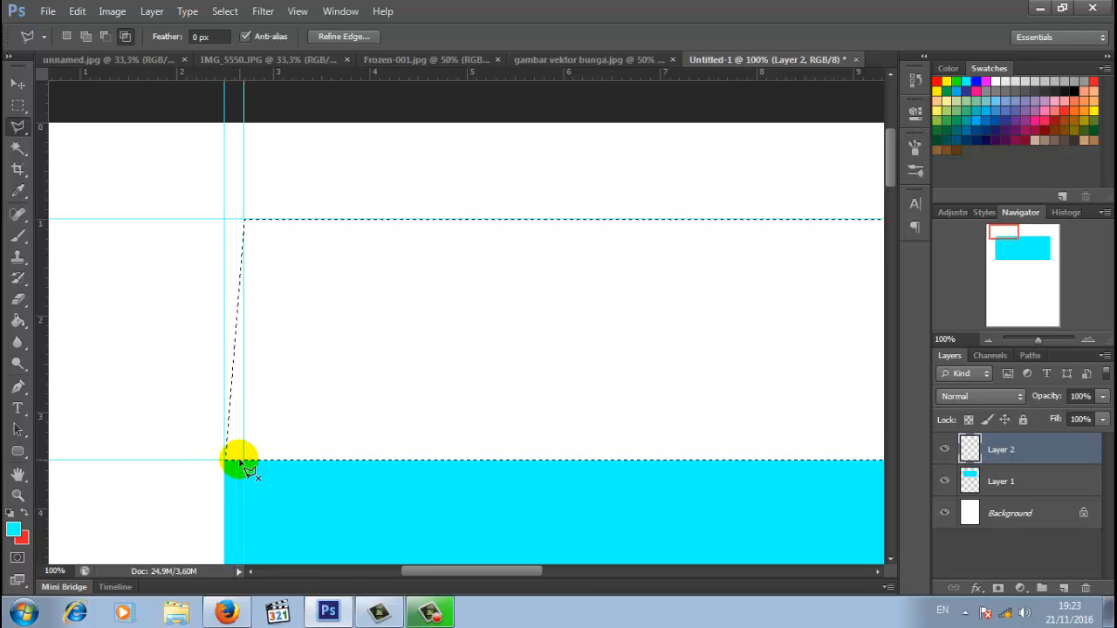
- Fill the flap selection with cyan using the Paint Bucket and deselect
{"action": "left_click_drag", "start_coordinate": [1036, 338], "coordinate": [1035, 345]}
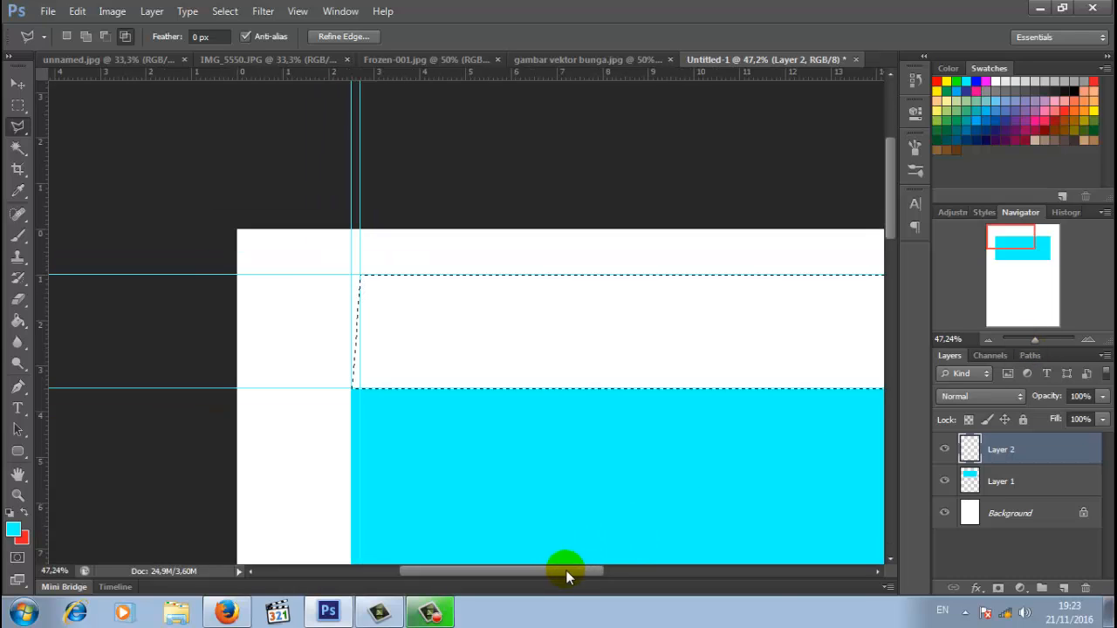
{"action": "left_click_drag", "start_coordinate": [567, 570], "coordinate": [634, 574]}
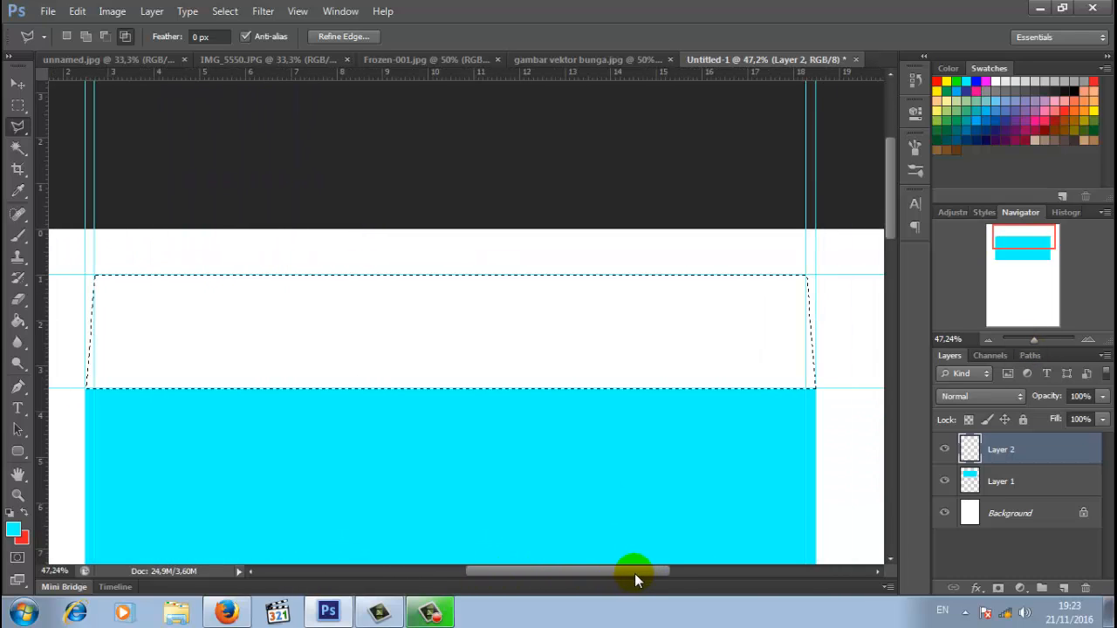
{"action": "left_click", "coordinate": [17, 321]}
{"action": "left_click", "coordinate": [202, 326]}
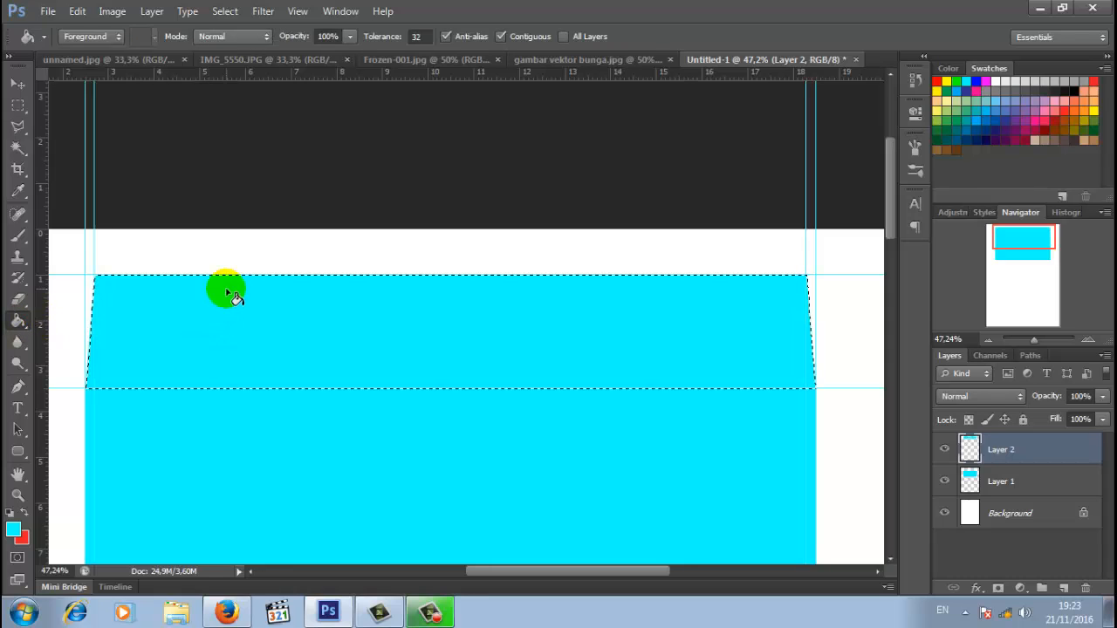
{"action": "left_click", "coordinate": [225, 11]}
{"action": "left_click", "coordinate": [248, 45]}
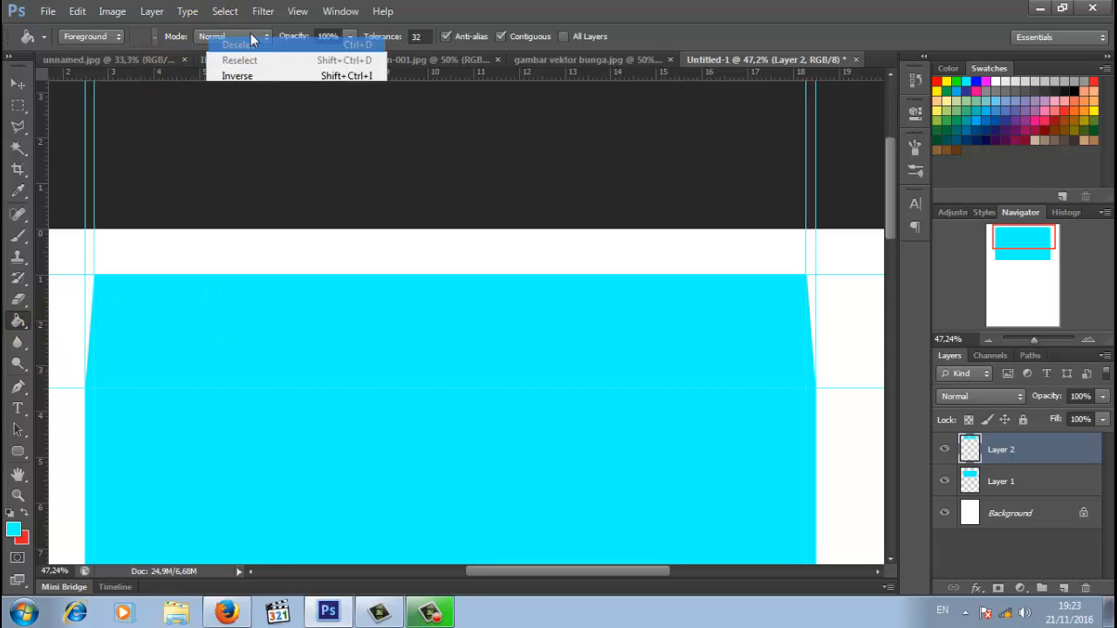
- On new Layer 3, outline the tapered panel below the strip with the Polygonal Lasso
{"action": "left_click_drag", "start_coordinate": [886, 208], "coordinate": [894, 312]}
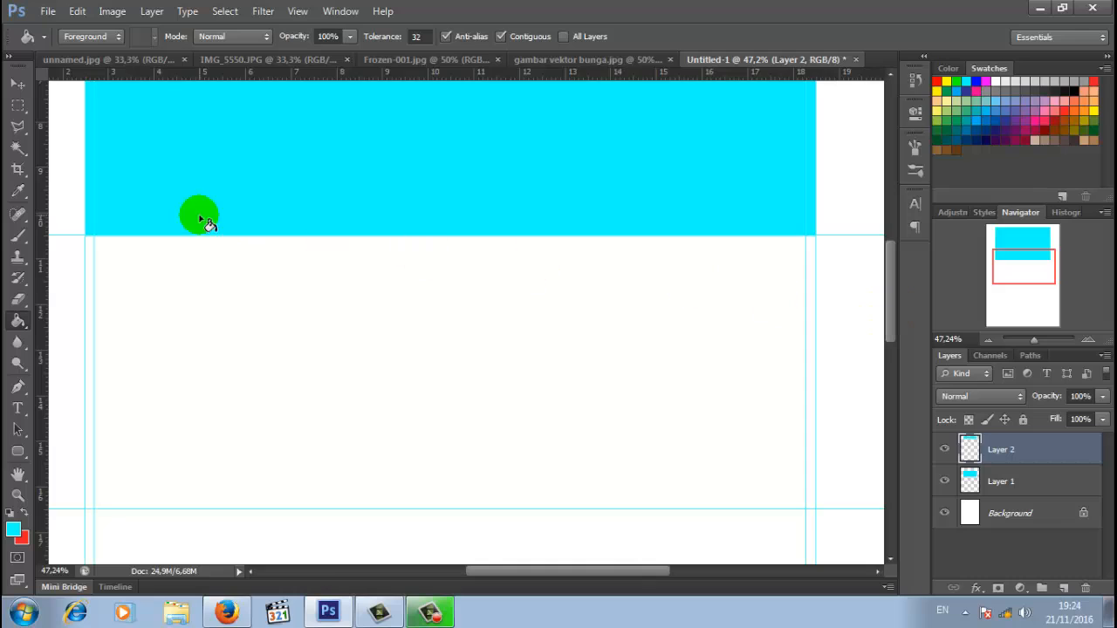
{"action": "left_click", "coordinate": [19, 125]}
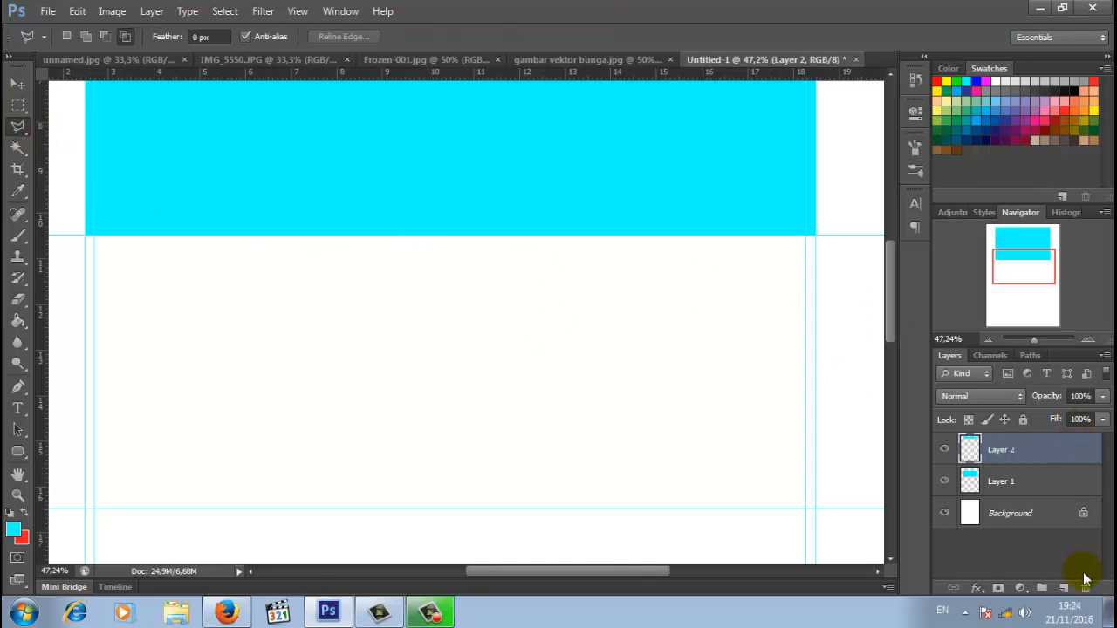
{"action": "left_click", "coordinate": [1063, 589]}
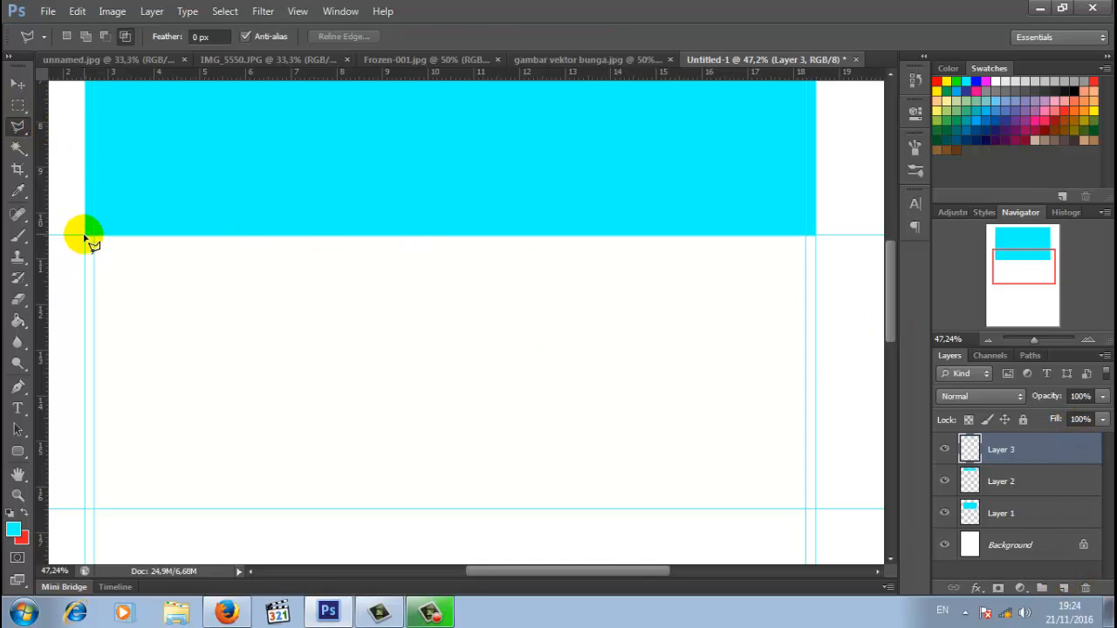
{"action": "left_click", "coordinate": [94, 506]}
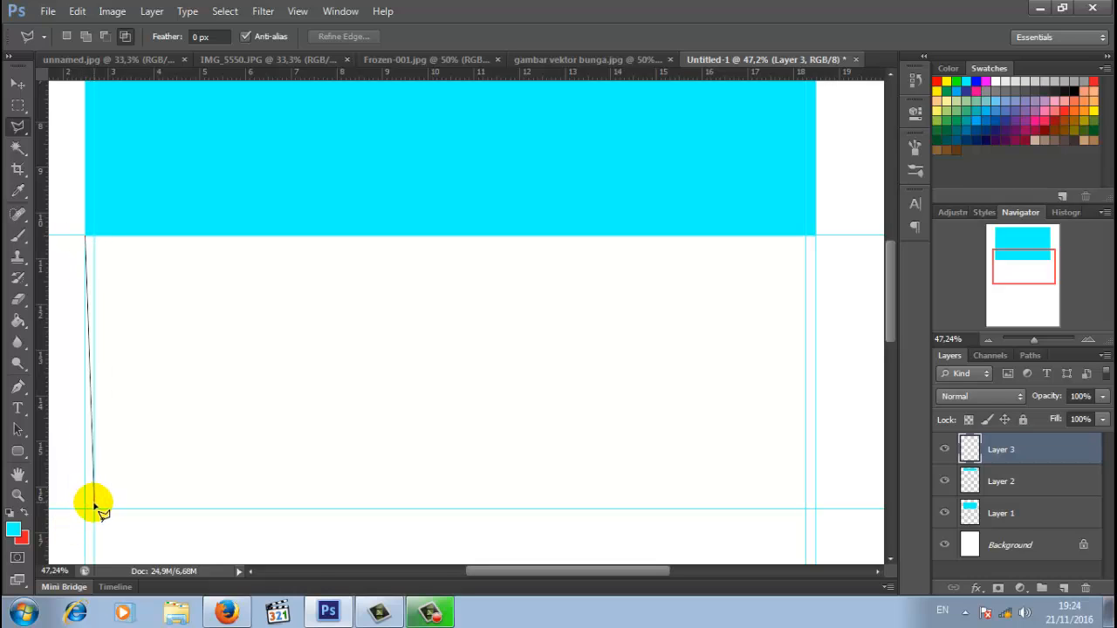
{"action": "left_click", "coordinate": [805, 509]}
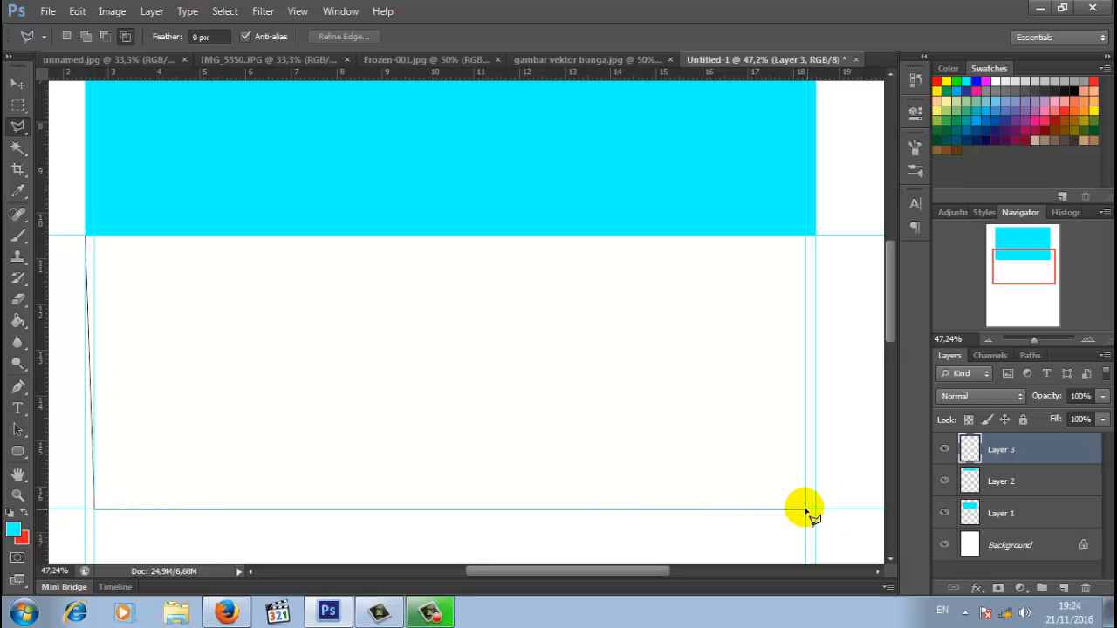
{"action": "left_click", "coordinate": [817, 244]}
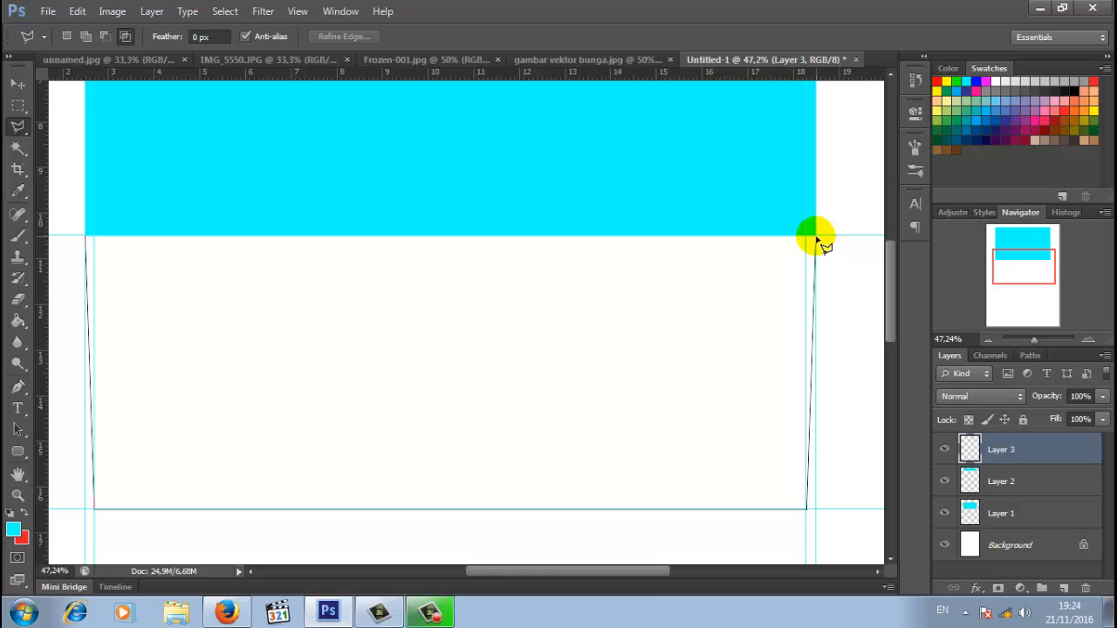
{"action": "left_click", "coordinate": [166, 237]}
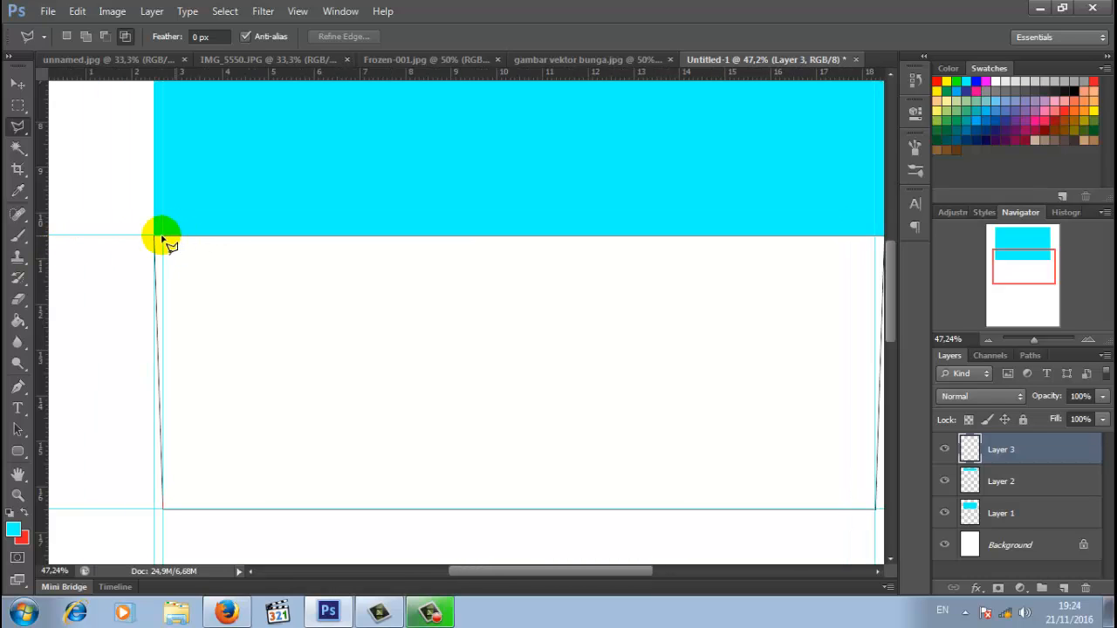
{"action": "left_click", "coordinate": [157, 237]}
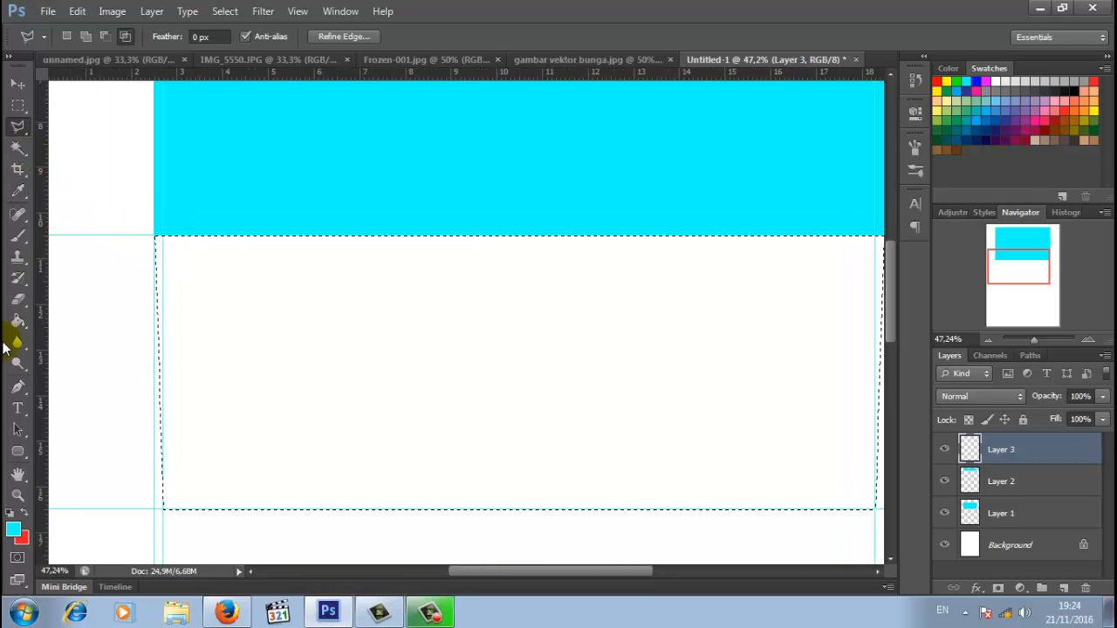
- Fill the lower panel selection with cyan and deselect
{"action": "left_click", "coordinate": [17, 321]}
{"action": "left_click", "coordinate": [361, 351]}
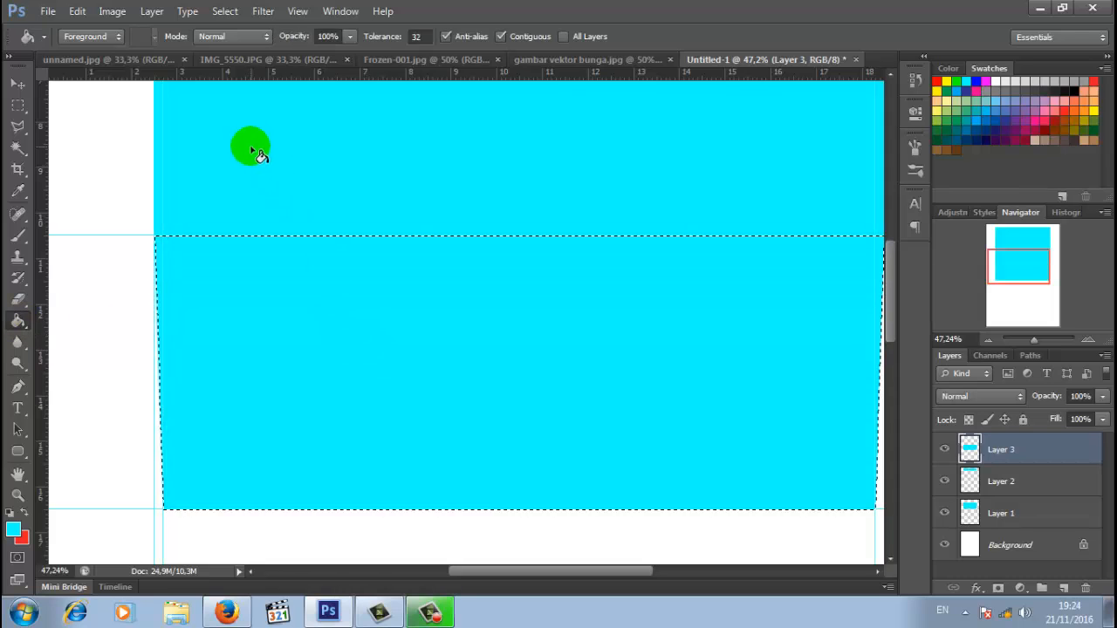
{"action": "left_click", "coordinate": [224, 11]}
{"action": "left_click", "coordinate": [237, 42]}
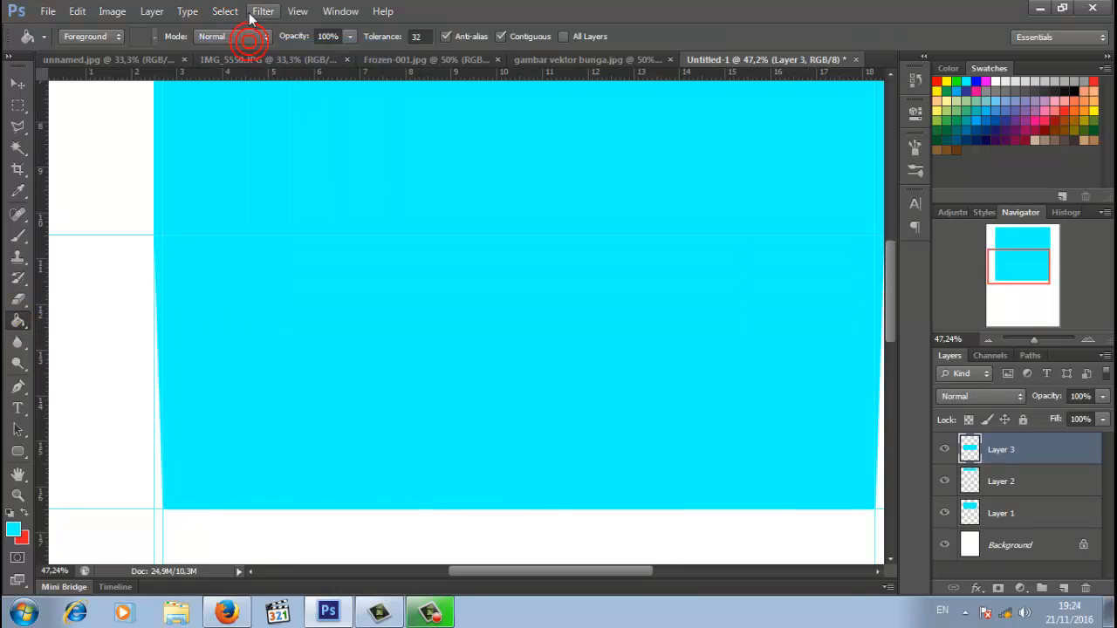
{"action": "left_click_drag", "start_coordinate": [889, 334], "coordinate": [888, 270]}
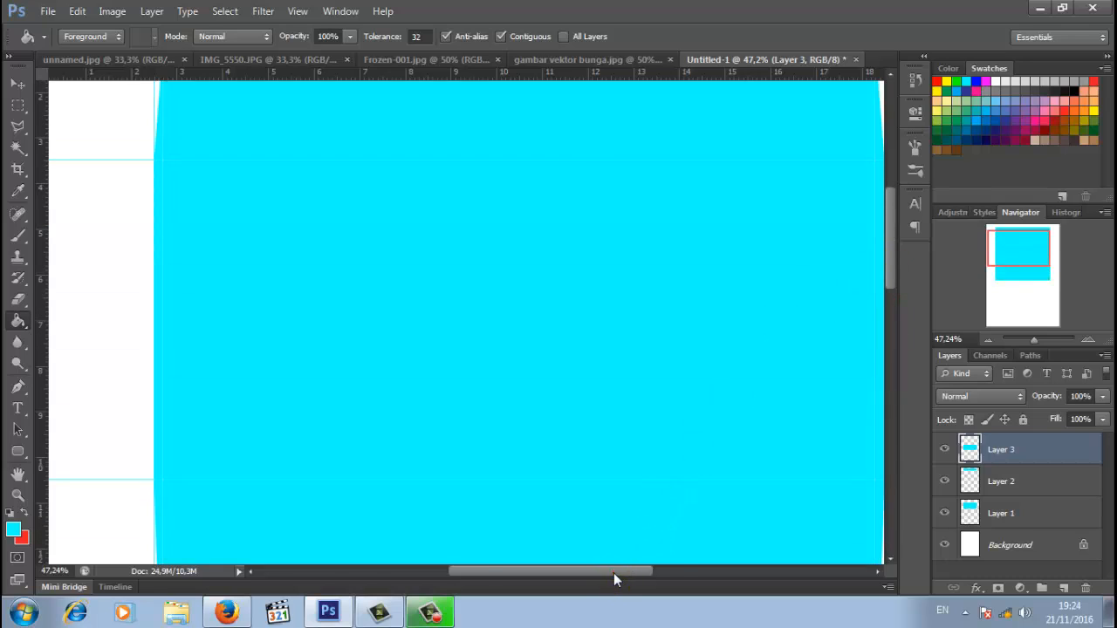
{"action": "left_click_drag", "start_coordinate": [613, 578], "coordinate": [654, 578]}
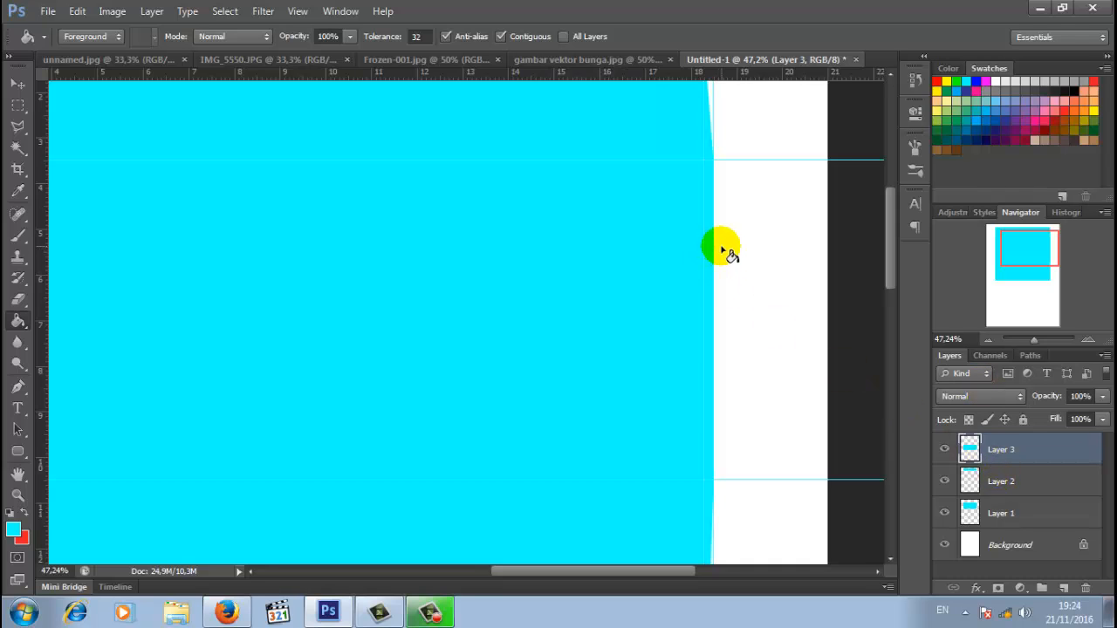
- Duplicate Layer 1 and transform the copy into a narrow side flap right of the rectangle
{"action": "left_click", "coordinate": [1027, 514]}
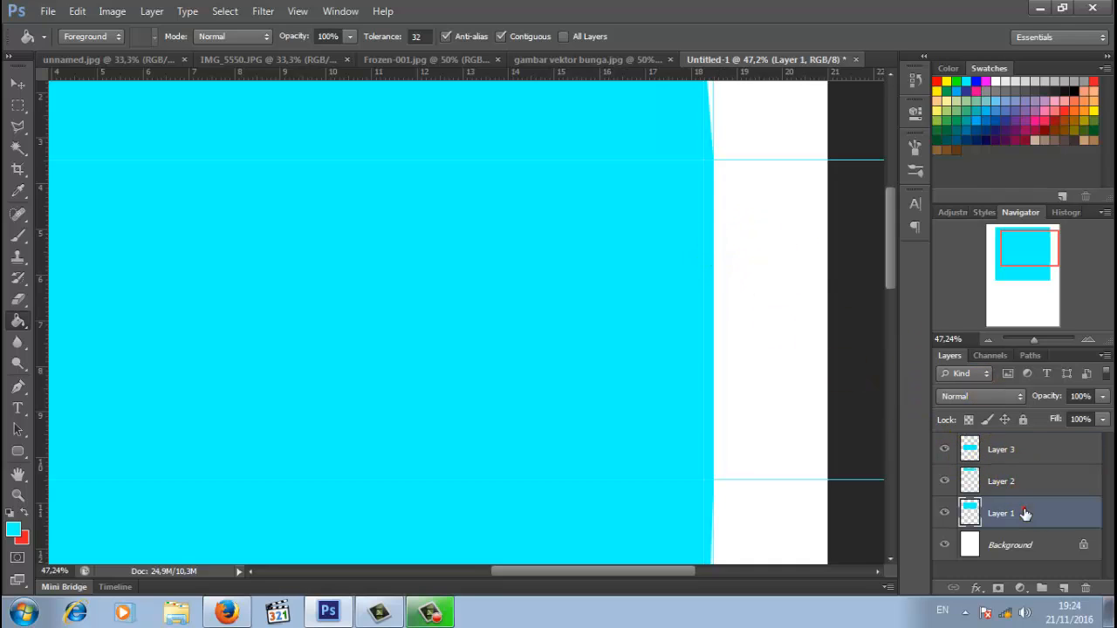
{"action": "right_click", "coordinate": [1011, 517]}
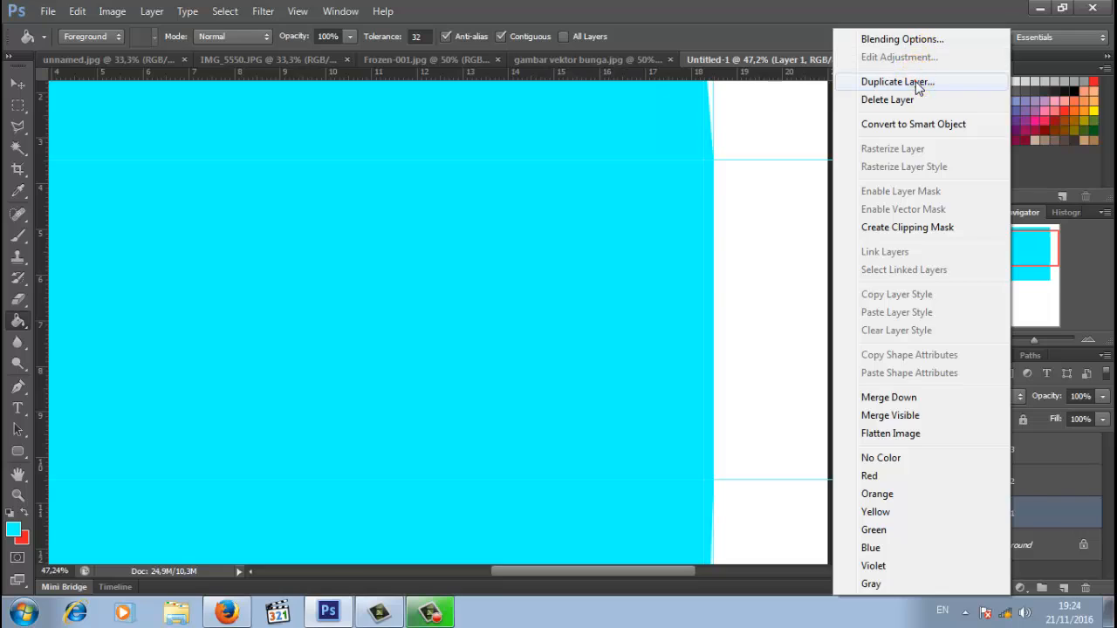
{"action": "left_click", "coordinate": [916, 81]}
{"action": "left_click", "coordinate": [701, 183]}
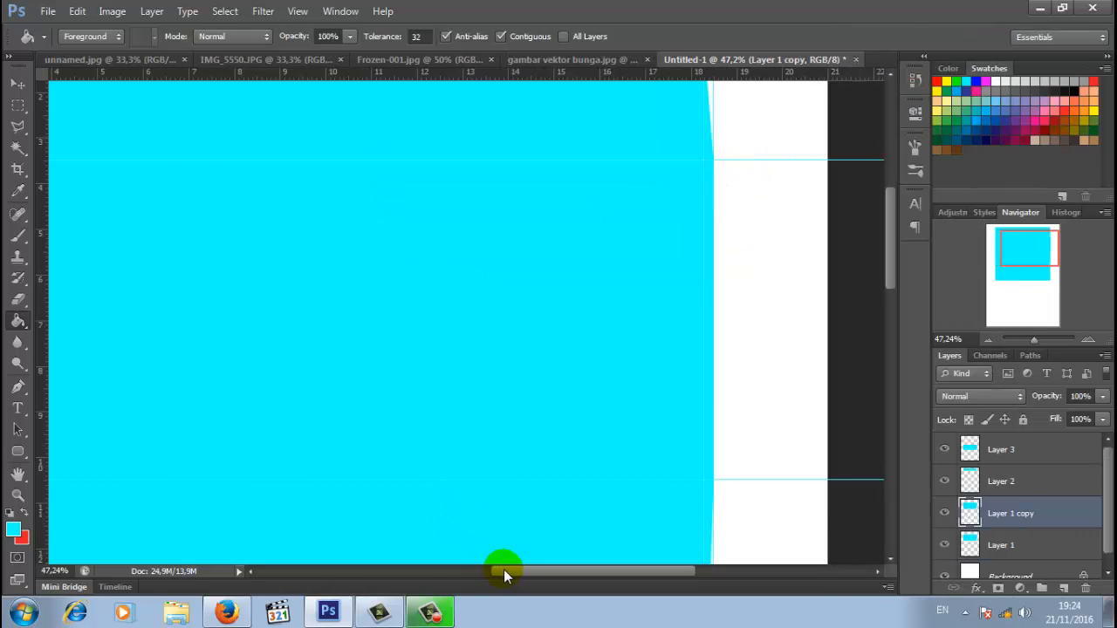
{"action": "left_click_drag", "start_coordinate": [504, 569], "coordinate": [450, 572]}
{"action": "left_click", "coordinate": [17, 83]}
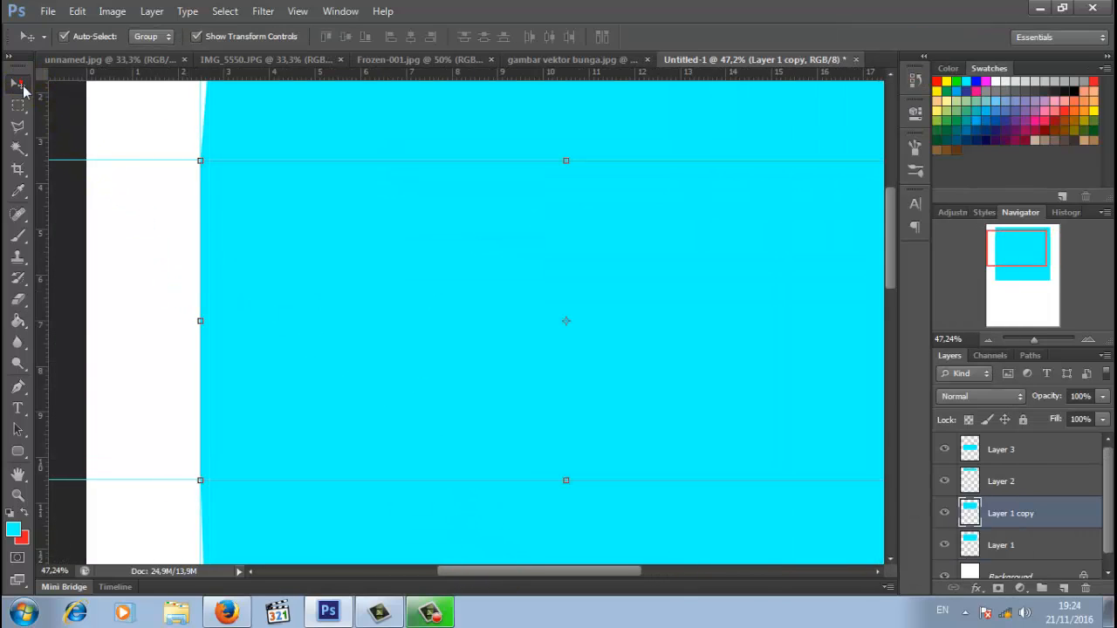
{"action": "left_click_drag", "start_coordinate": [199, 320], "coordinate": [845, 345]}
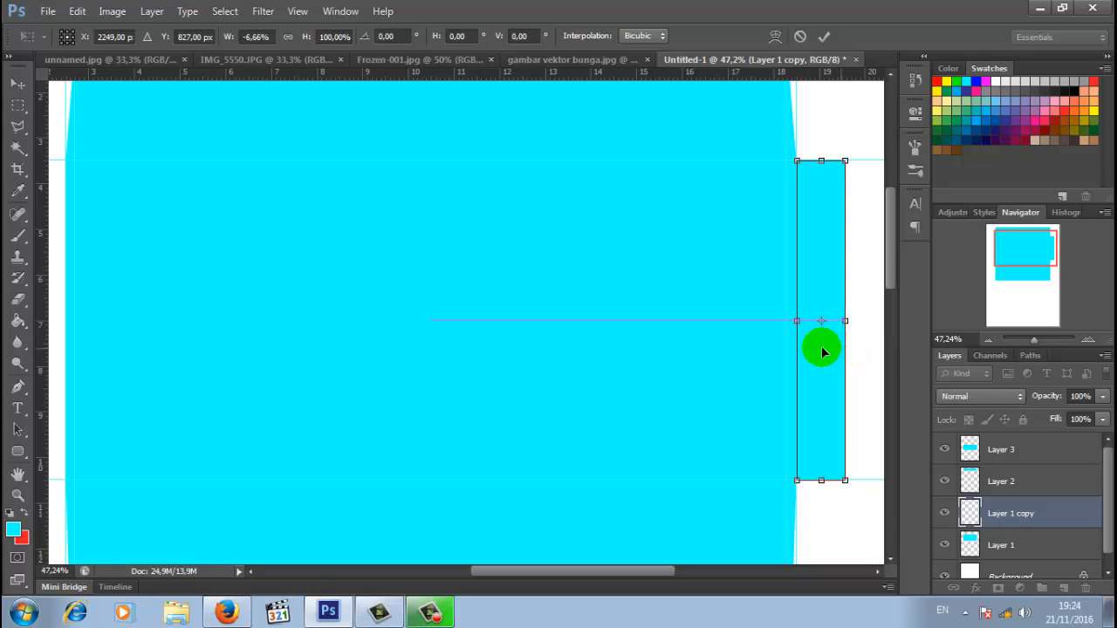
{"action": "left_click", "coordinate": [824, 38]}
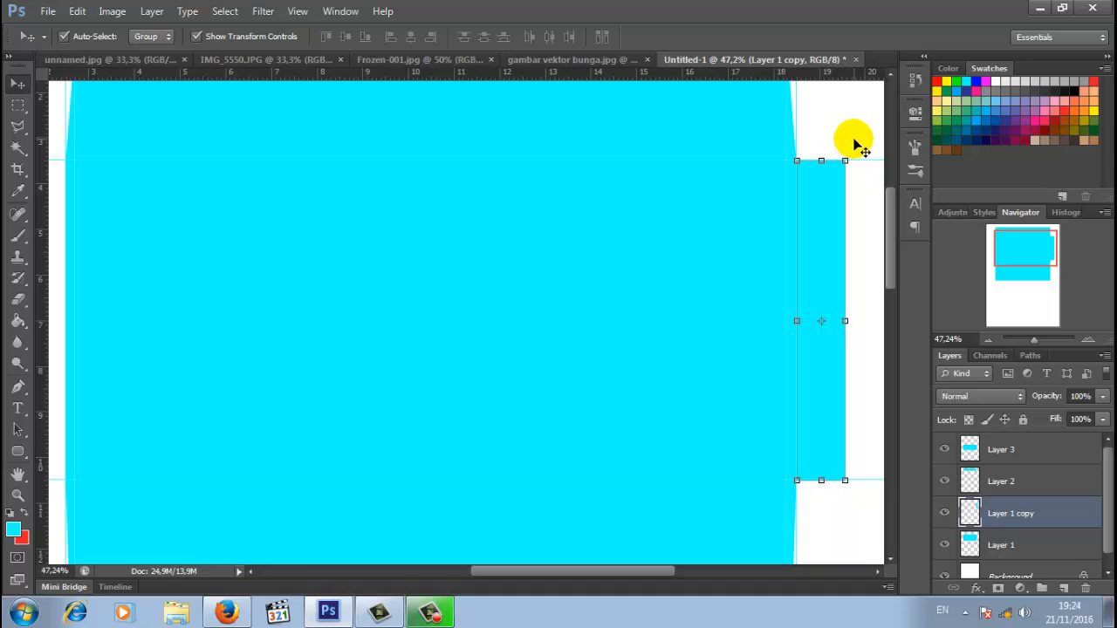
- Slant the side flap's top-right and bottom-right corners inward with Free Transform
{"action": "left_click_drag", "start_coordinate": [673, 571], "coordinate": [717, 572]}
{"action": "left_click", "coordinate": [1034, 248]}
{"action": "left_click_drag", "start_coordinate": [1034, 342], "coordinate": [1035, 341]}
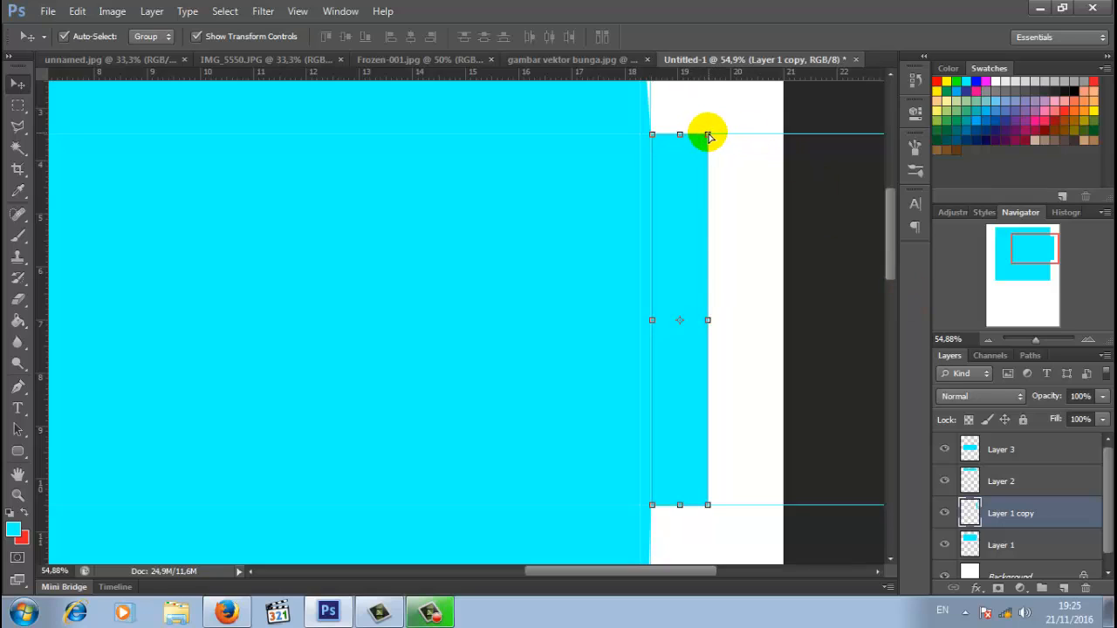
{"action": "left_click", "coordinate": [708, 135]}
{"action": "left_click_drag", "start_coordinate": [709, 137], "coordinate": [709, 138]}
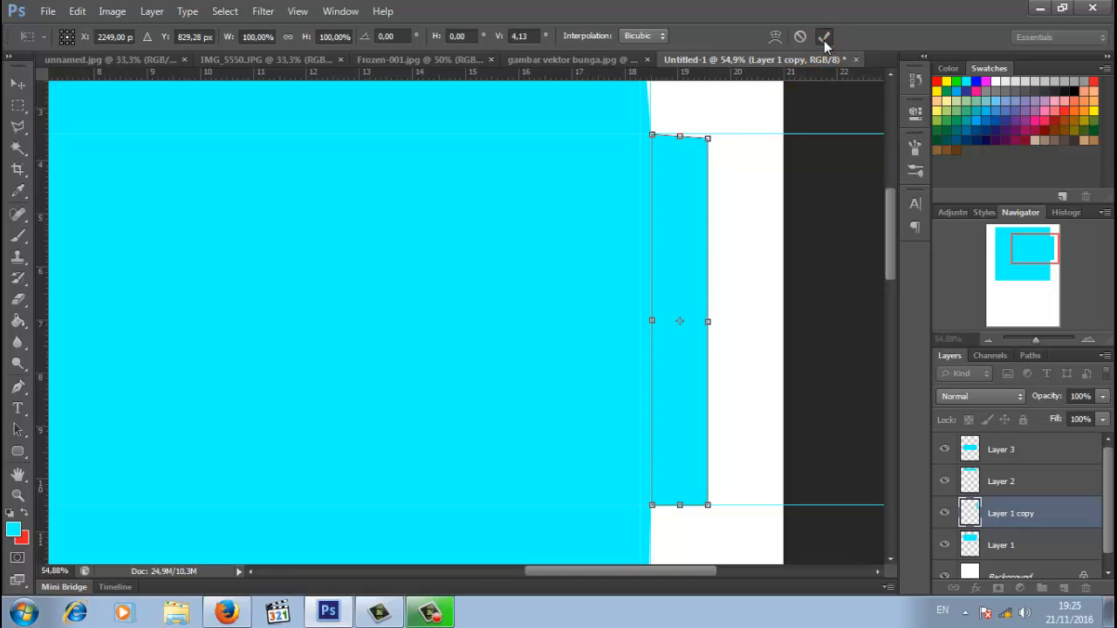
{"action": "left_click", "coordinate": [825, 38]}
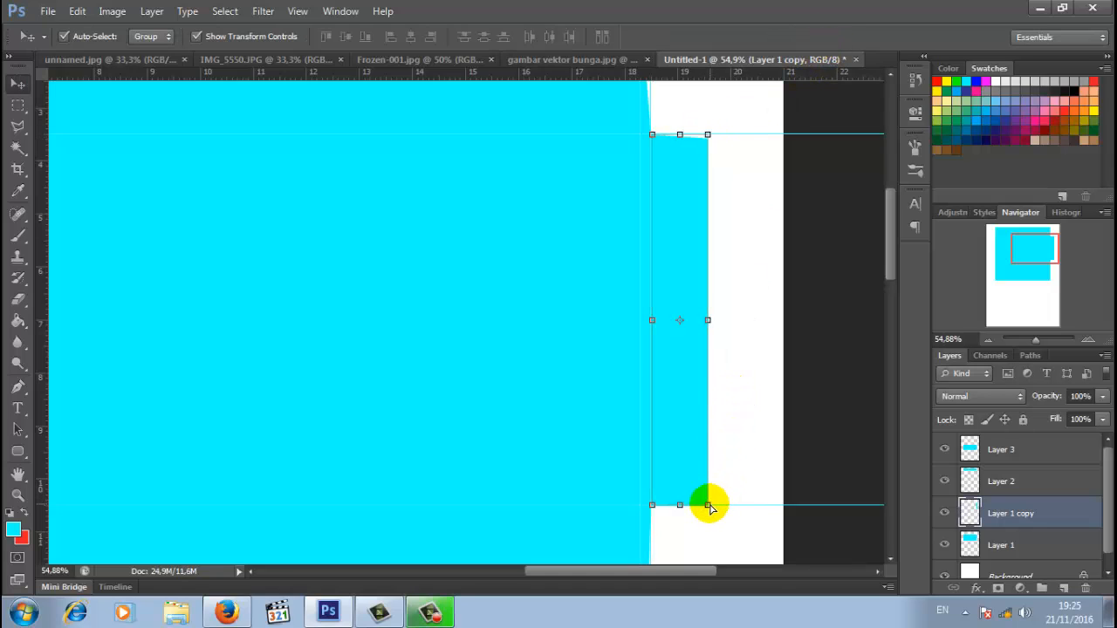
{"action": "left_click_drag", "start_coordinate": [710, 506], "coordinate": [709, 504]}
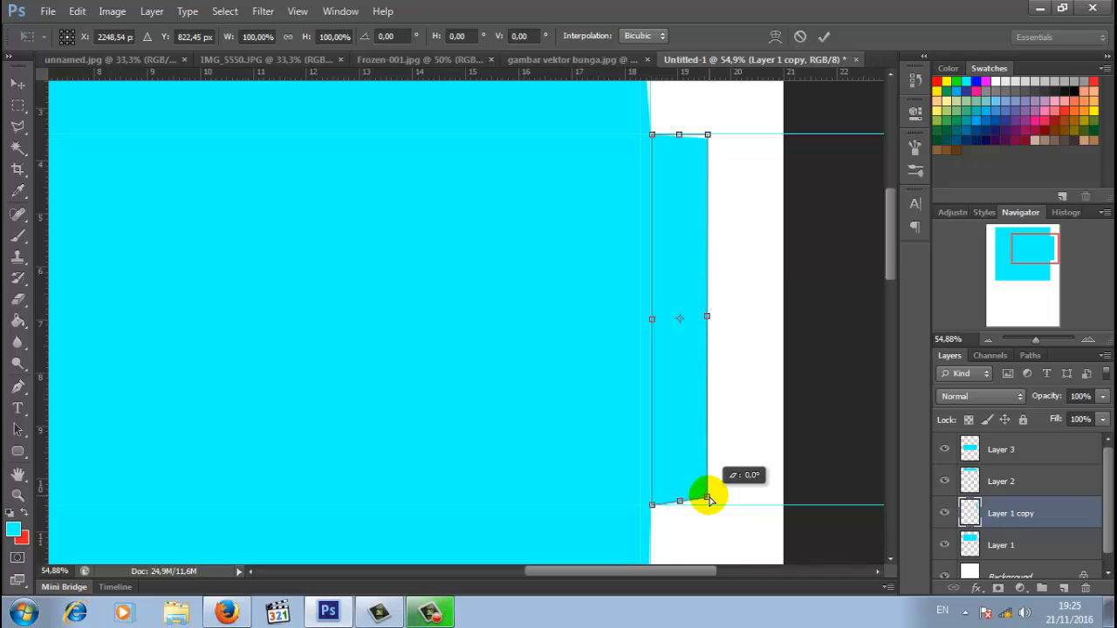
{"action": "left_click_drag", "start_coordinate": [709, 501], "coordinate": [708, 499]}
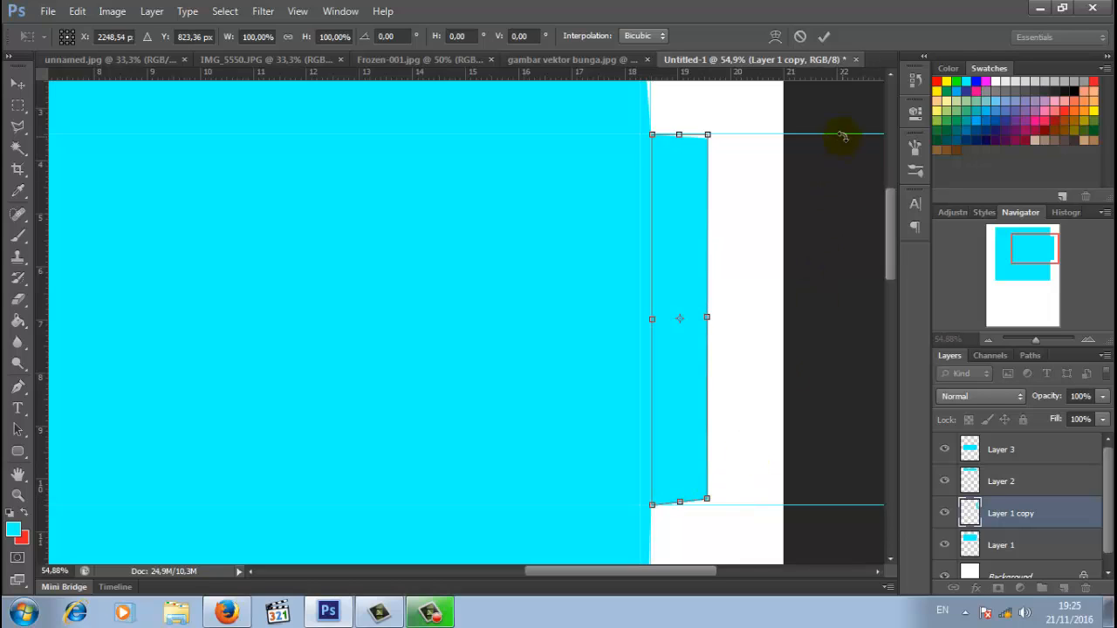
{"action": "left_click", "coordinate": [823, 37]}
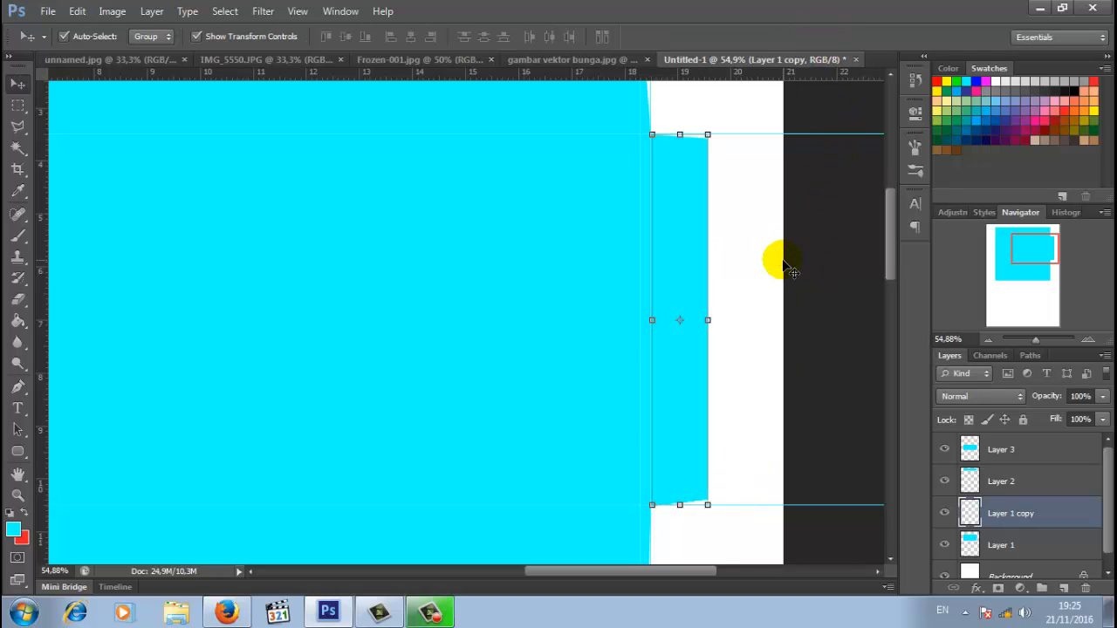
{"action": "left_click", "coordinate": [782, 259]}
{"action": "left_click", "coordinate": [692, 382]}
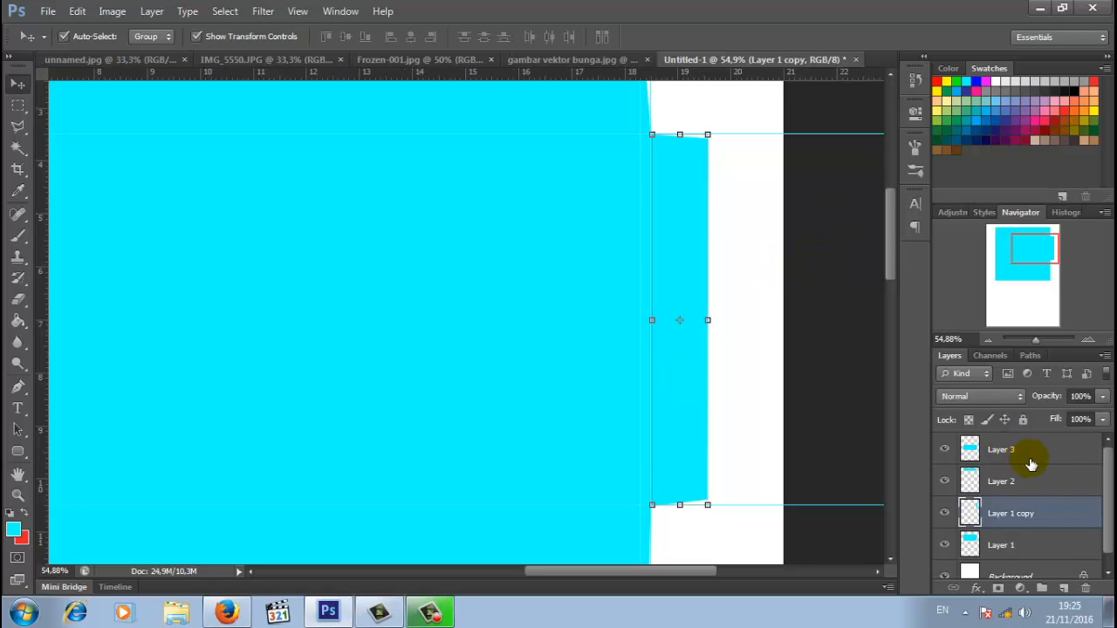
- Duplicate the right side flap layer, move the copy to the left and flip it horizontally
{"action": "left_click_drag", "start_coordinate": [1036, 338], "coordinate": [1032, 340]}
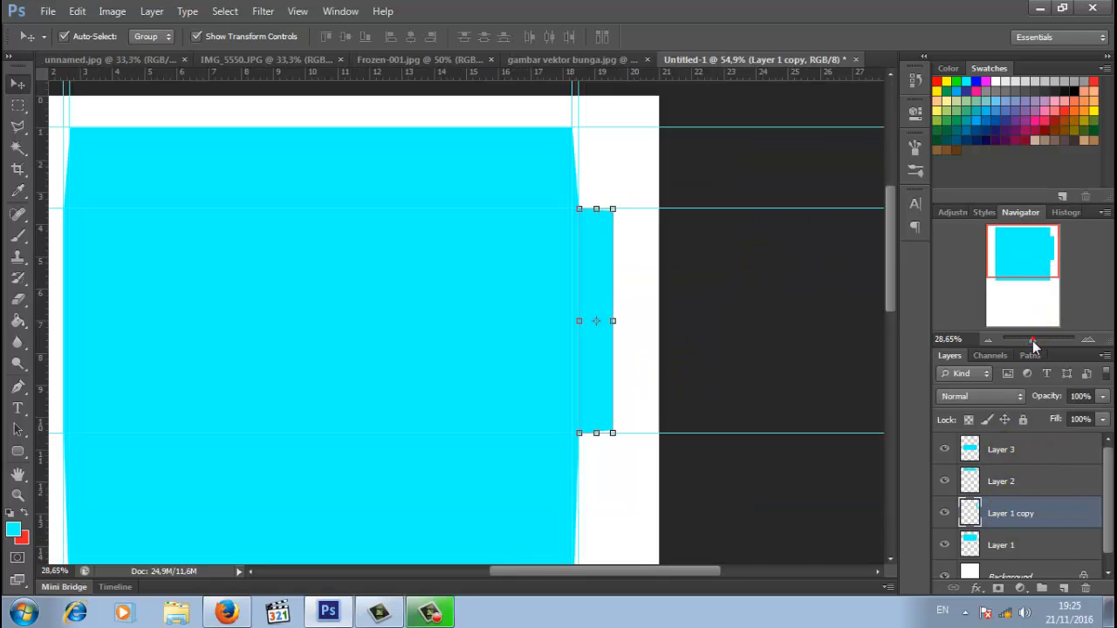
{"action": "right_click", "coordinate": [1010, 513]}
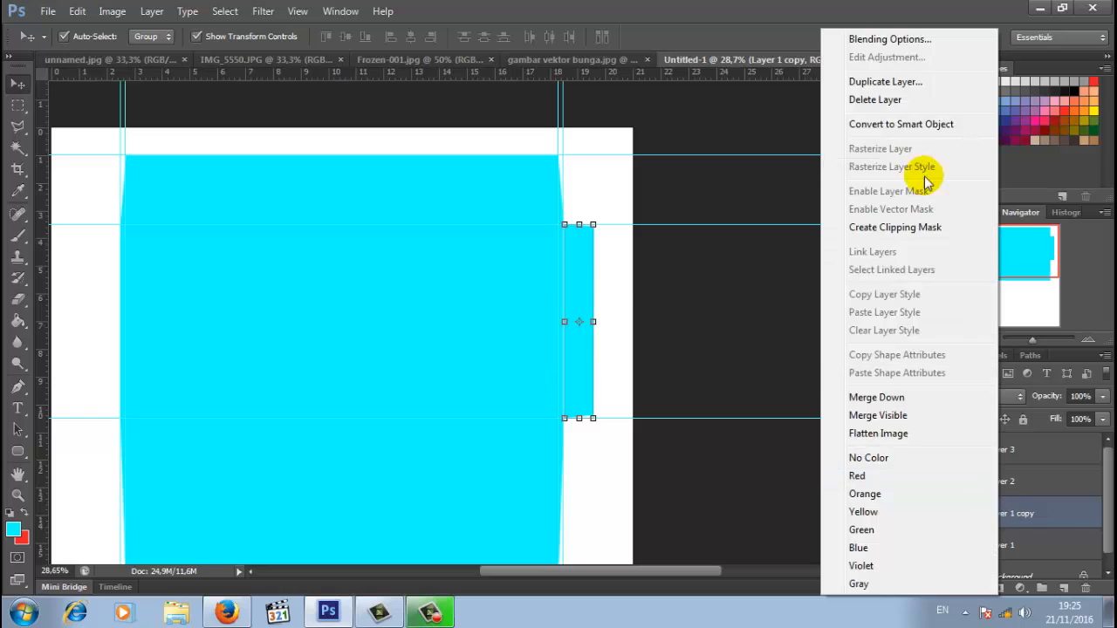
{"action": "left_click", "coordinate": [910, 79]}
{"action": "left_click", "coordinate": [700, 184]}
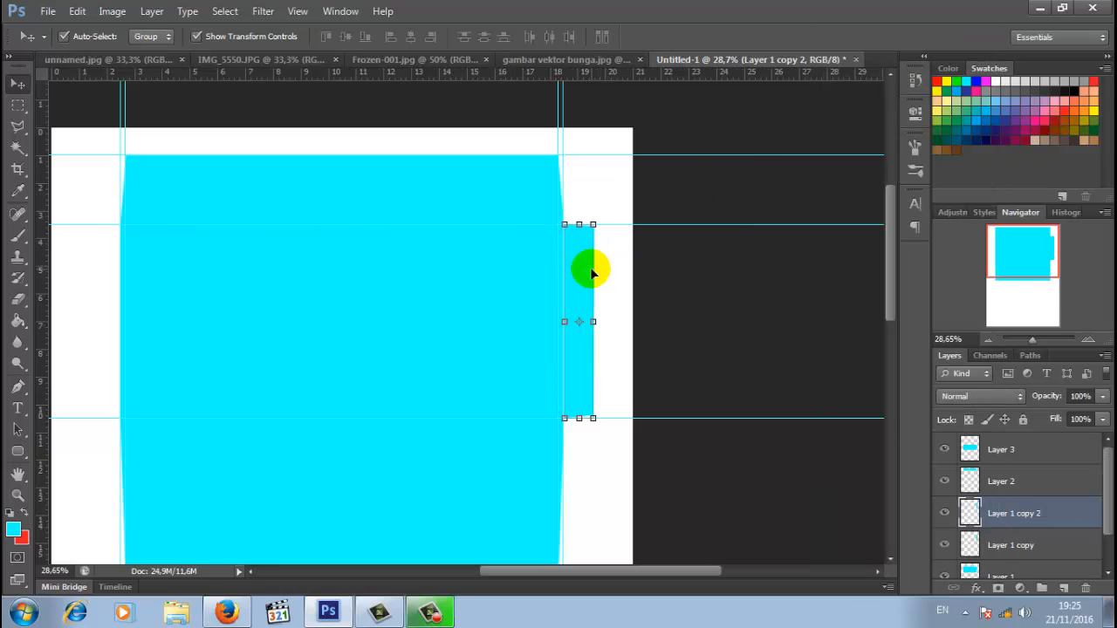
{"action": "left_click_drag", "start_coordinate": [580, 272], "coordinate": [119, 277]}
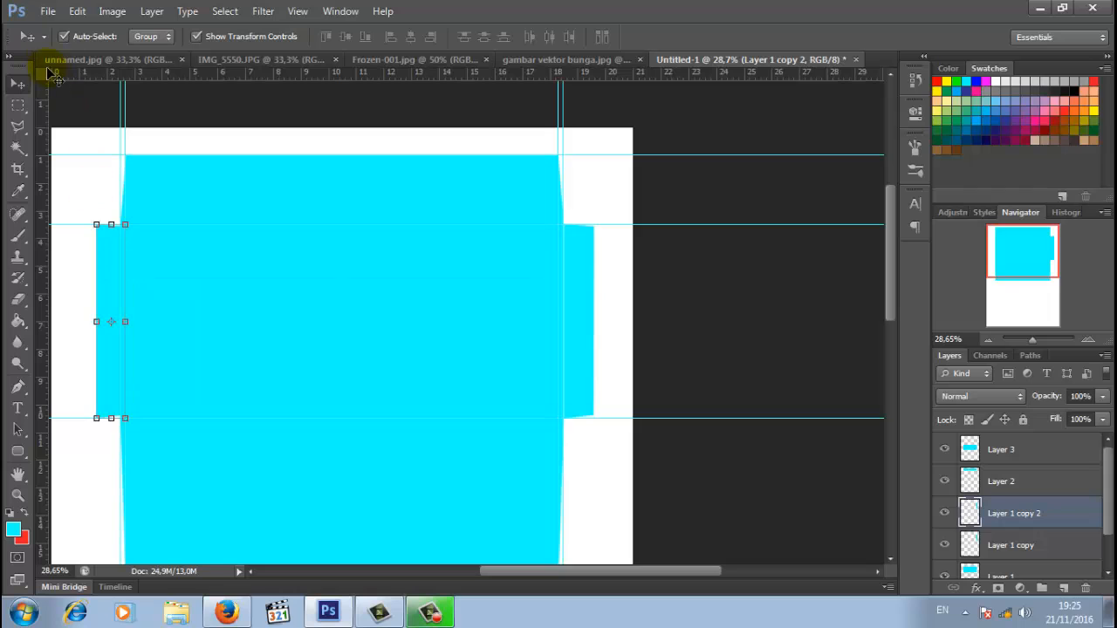
{"action": "left_click", "coordinate": [77, 11]}
{"action": "mouse_move", "coordinate": [306, 316]}
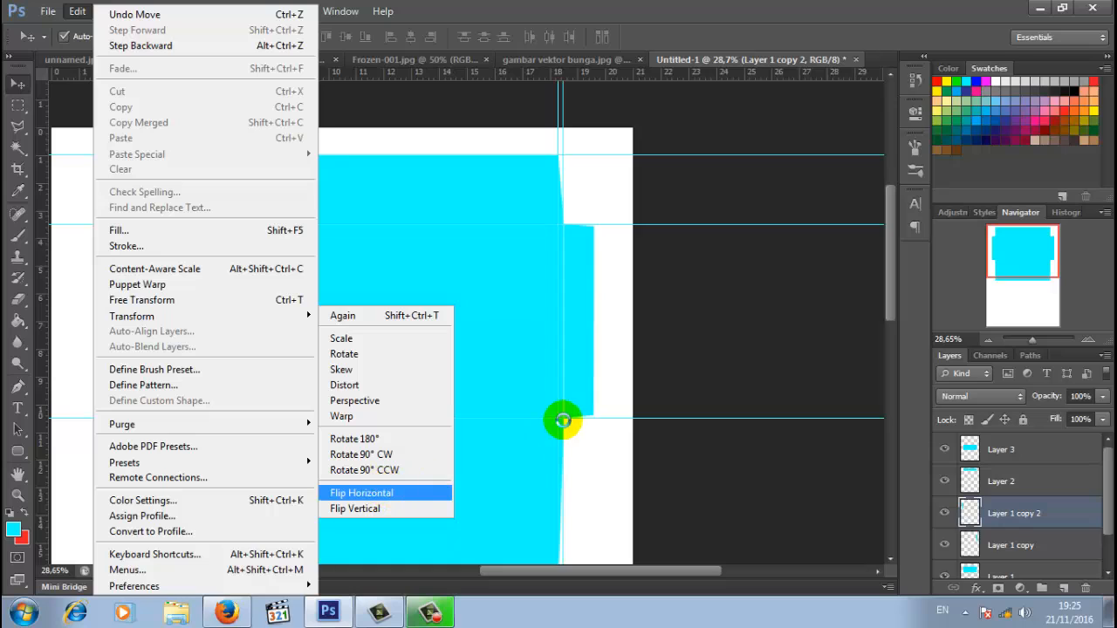
{"action": "key", "text": "Return"}
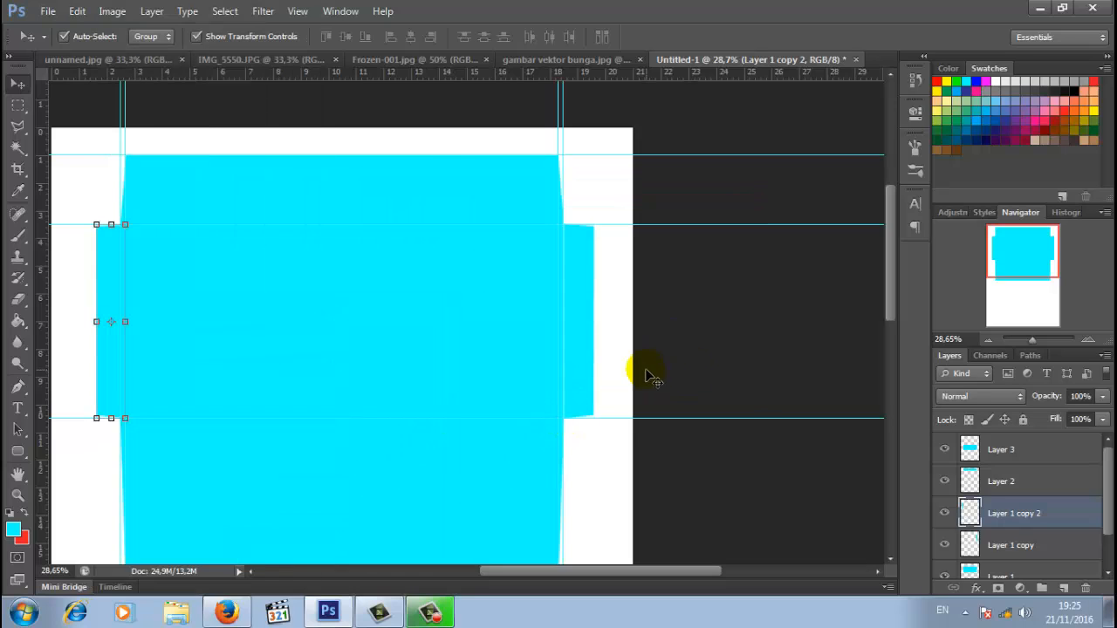
{"action": "left_click", "coordinate": [757, 396]}
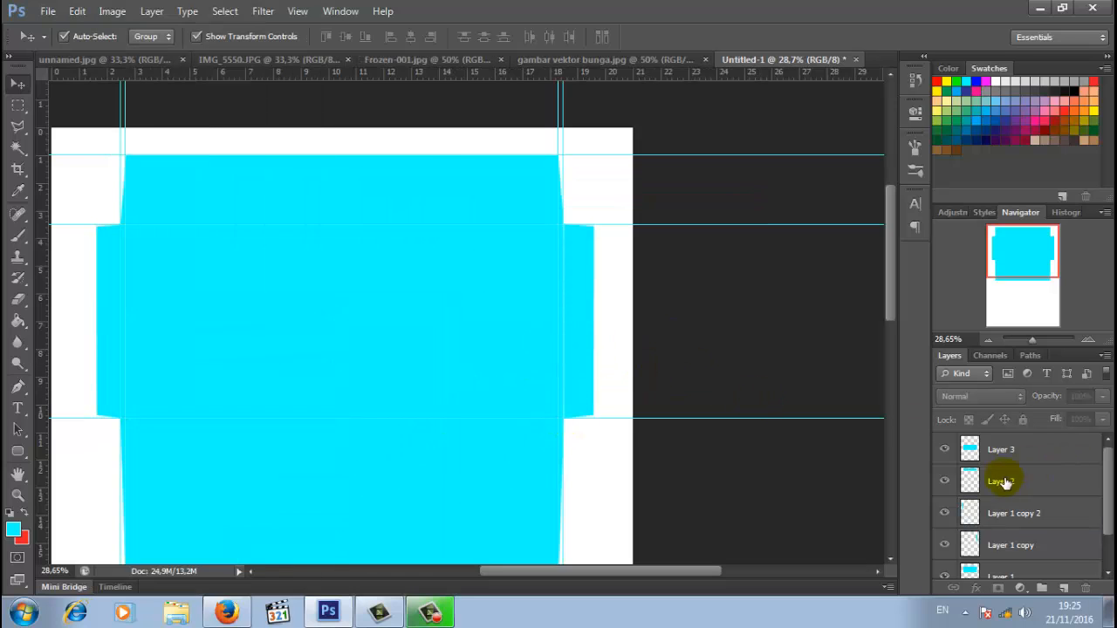
- Merge the mirrored left flap down into Layer 1 copy, keeping Layer 1 visible afterwards
{"action": "scroll", "coordinate": [986, 506], "scroll_direction": "down", "scroll_amount": 2}
{"action": "left_click", "coordinate": [954, 529]}
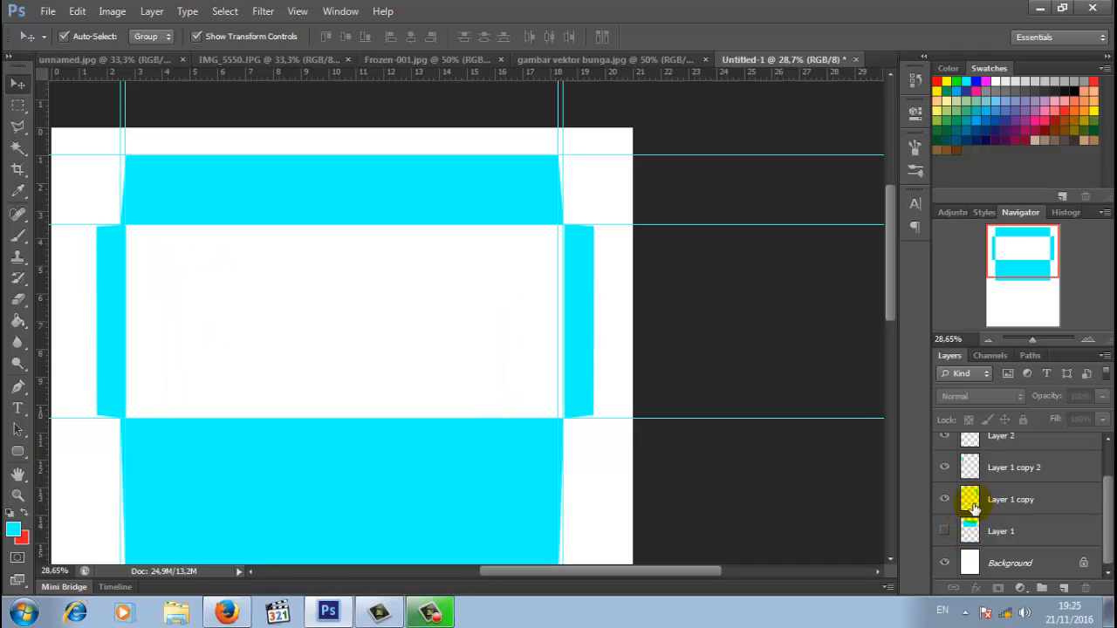
{"action": "scroll", "coordinate": [974, 506], "scroll_direction": "up", "scroll_amount": 2}
{"action": "scroll", "coordinate": [1016, 496], "scroll_direction": "down", "scroll_amount": 1}
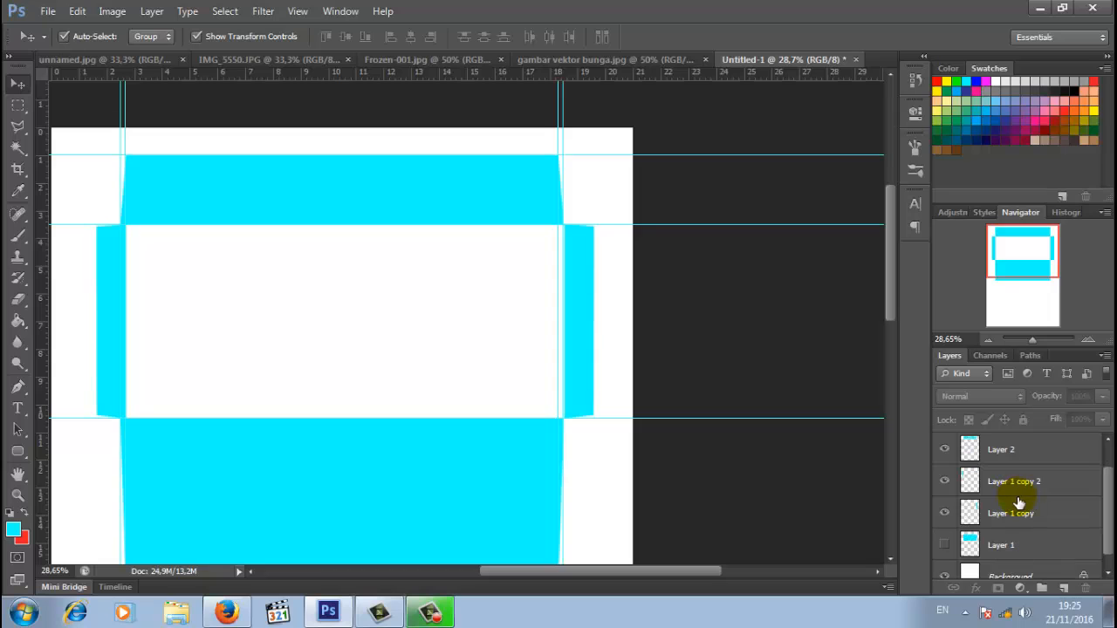
{"action": "left_click", "coordinate": [1022, 481]}
{"action": "right_click", "coordinate": [1019, 480]}
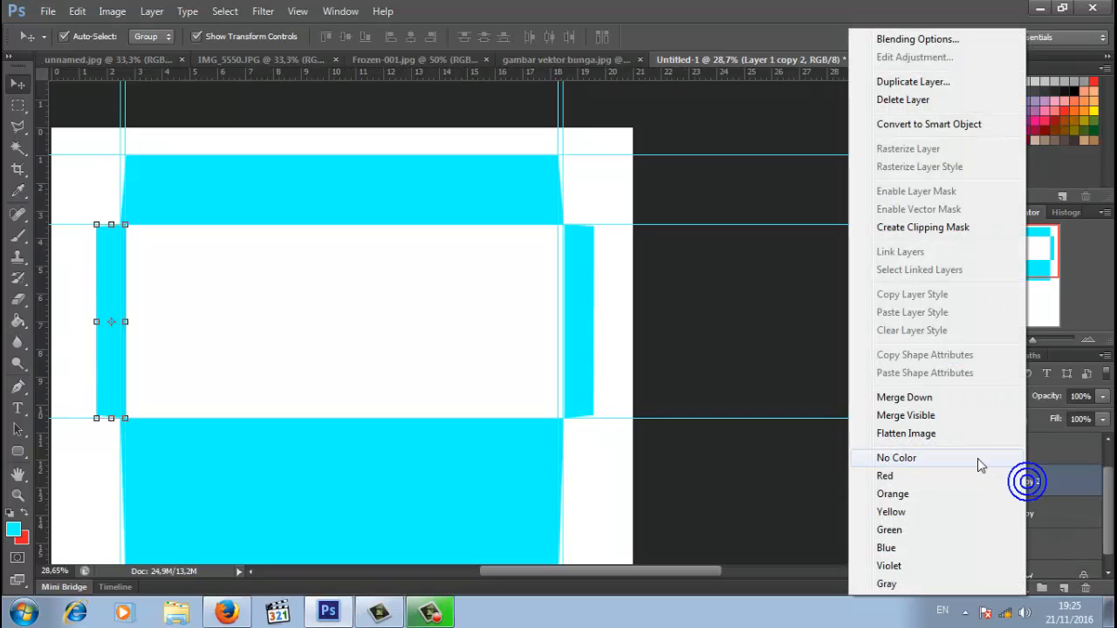
{"action": "left_click", "coordinate": [904, 397]}
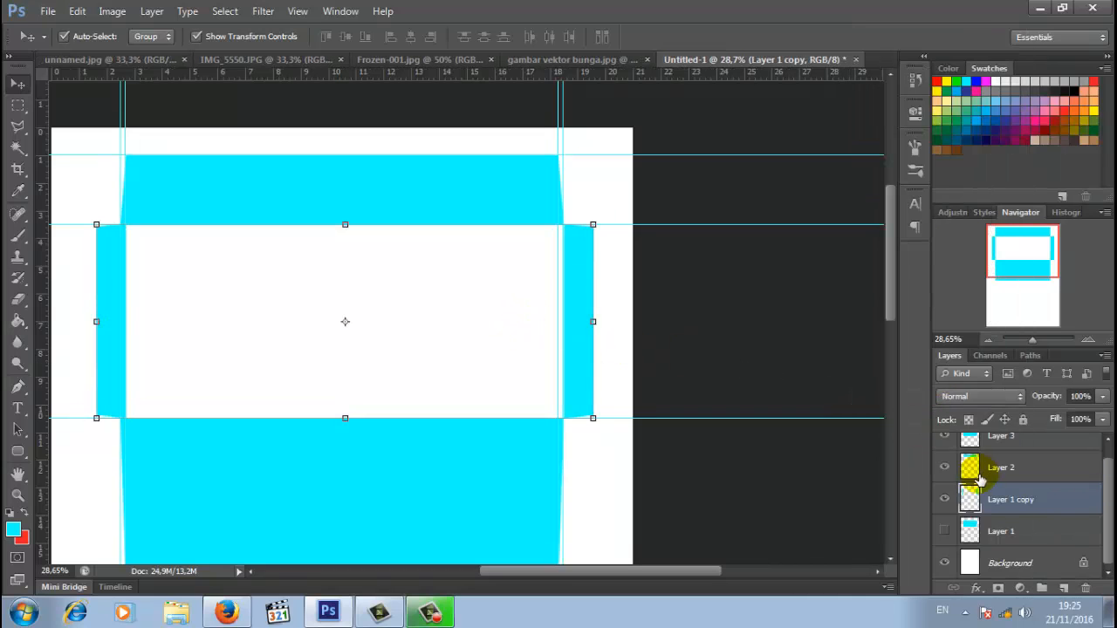
{"action": "left_click", "coordinate": [944, 529]}
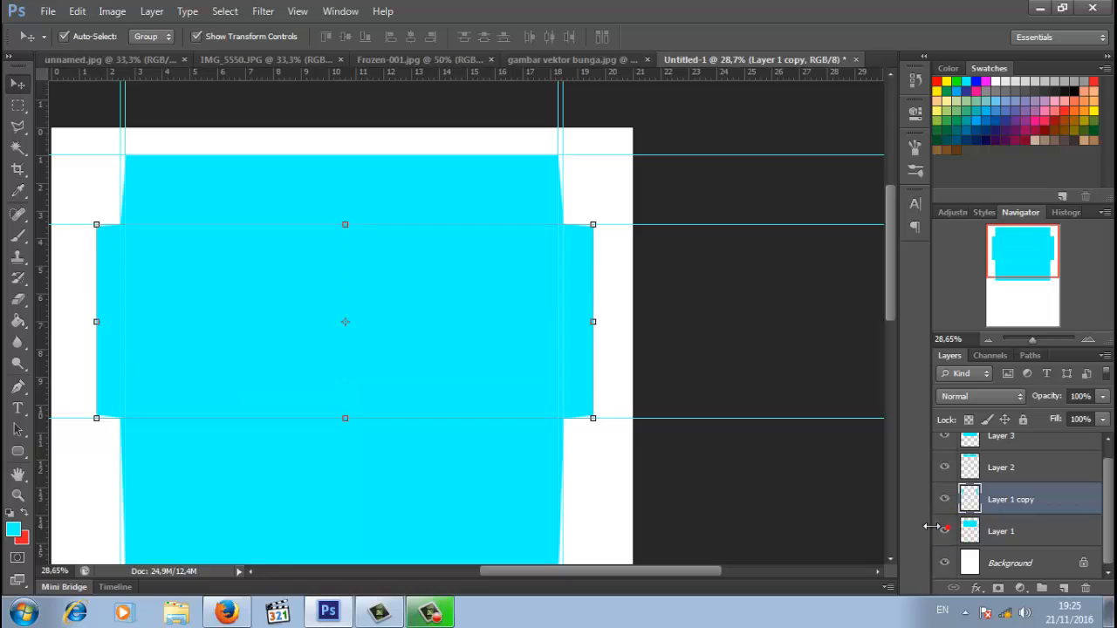
{"action": "left_click", "coordinate": [631, 356]}
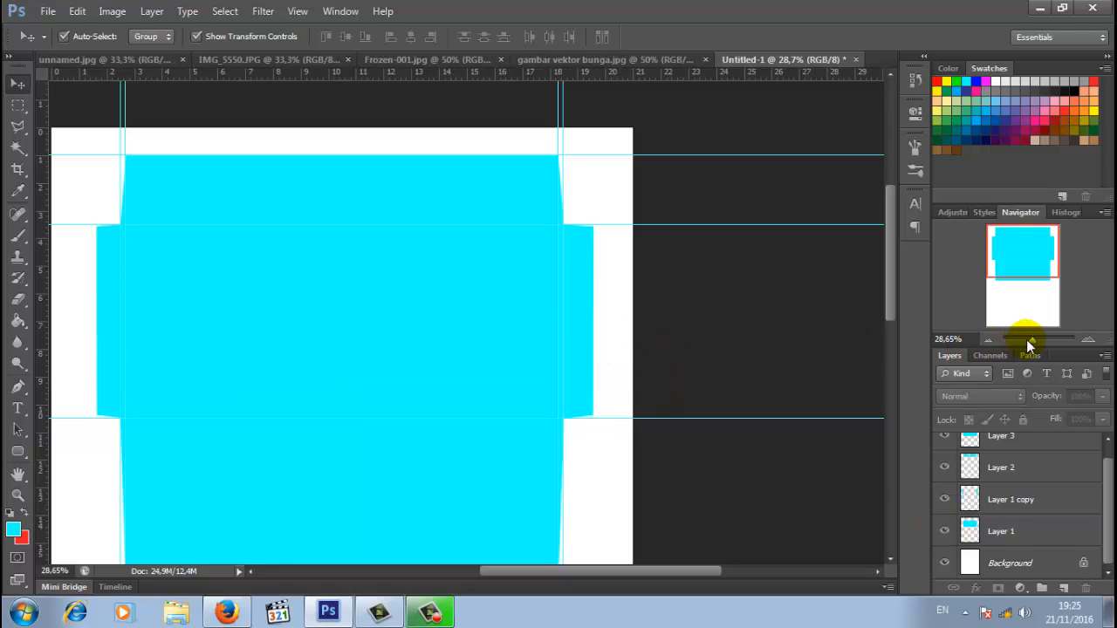
{"action": "left_click_drag", "start_coordinate": [1027, 341], "coordinate": [1032, 341]}
{"action": "left_click_drag", "start_coordinate": [890, 361], "coordinate": [895, 292]}
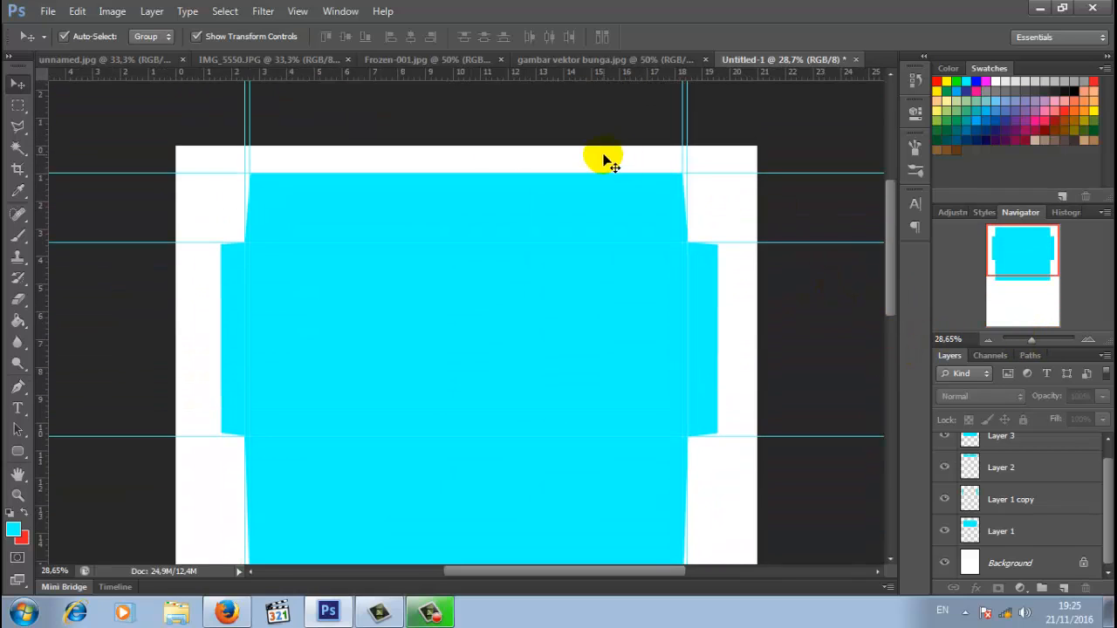
- Drag the unnamed.jpg Frozen picture into Untitled-1, scale it to about 86% and centre it on the panel
{"action": "left_click", "coordinate": [116, 66]}
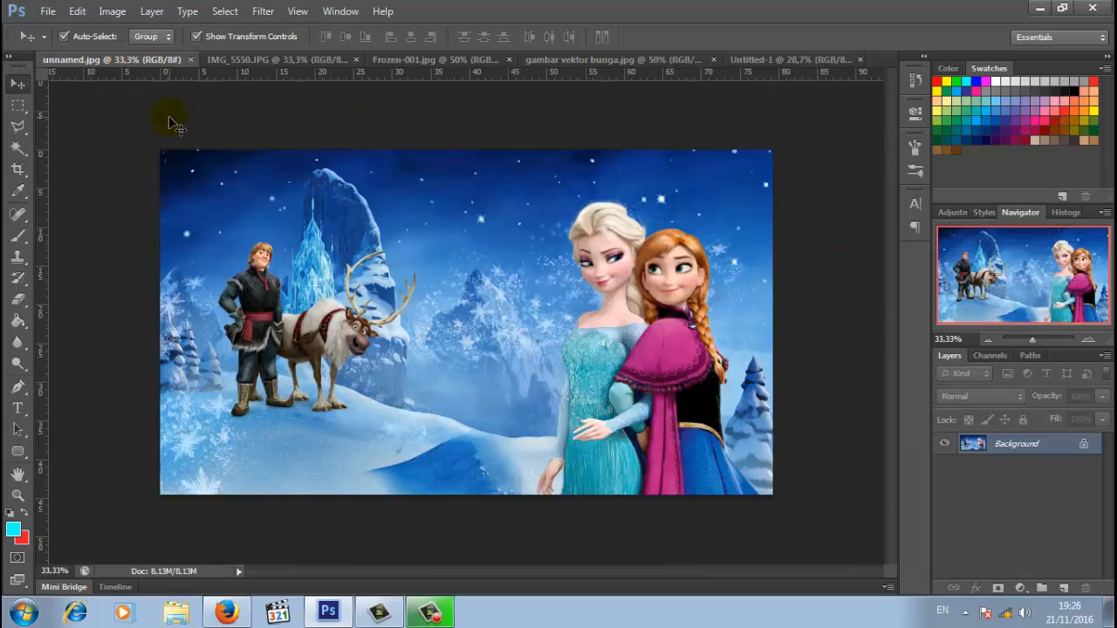
{"action": "left_click_drag", "start_coordinate": [332, 292], "coordinate": [623, 202]}
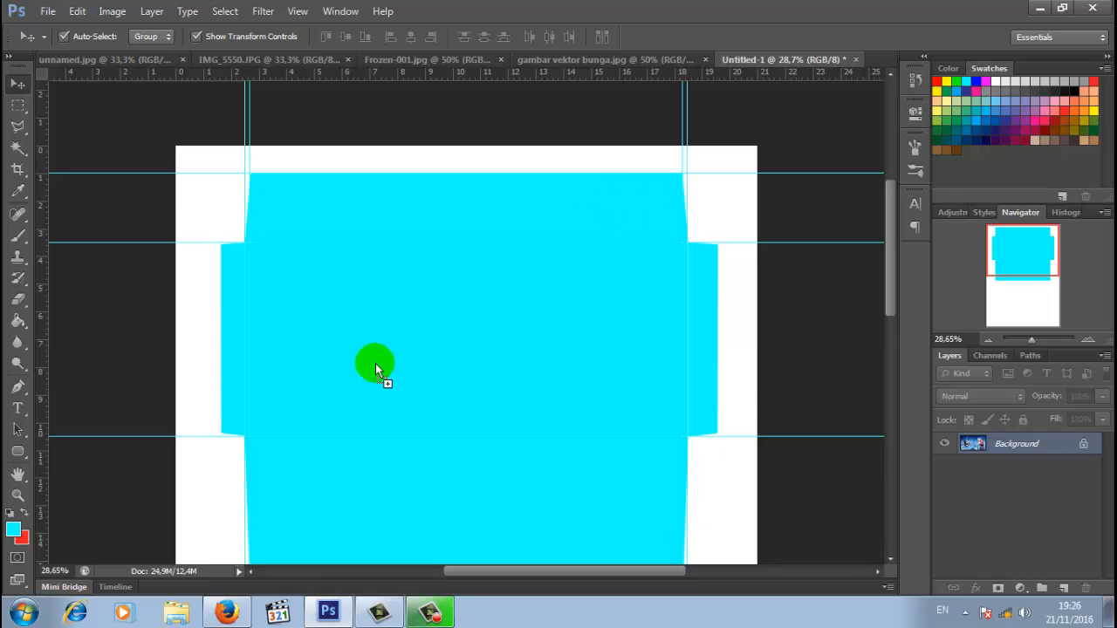
{"action": "left_click_drag", "start_coordinate": [402, 328], "coordinate": [547, 402]}
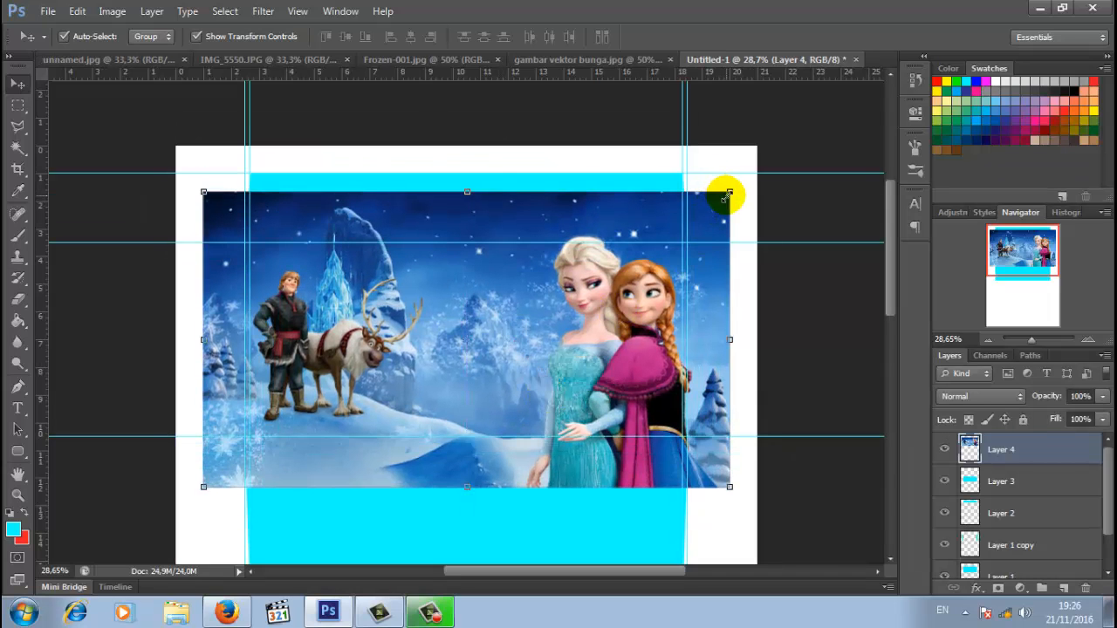
{"action": "left_click_drag", "start_coordinate": [729, 194], "coordinate": [655, 234]}
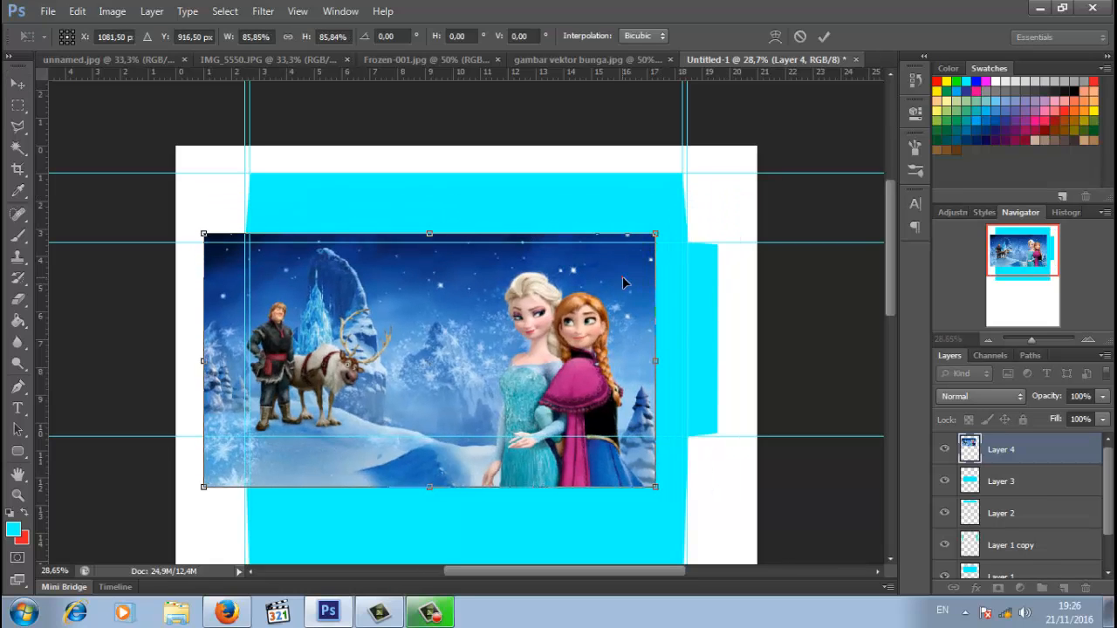
{"action": "left_click_drag", "start_coordinate": [623, 279], "coordinate": [659, 279]}
{"action": "left_click", "coordinate": [823, 38]}
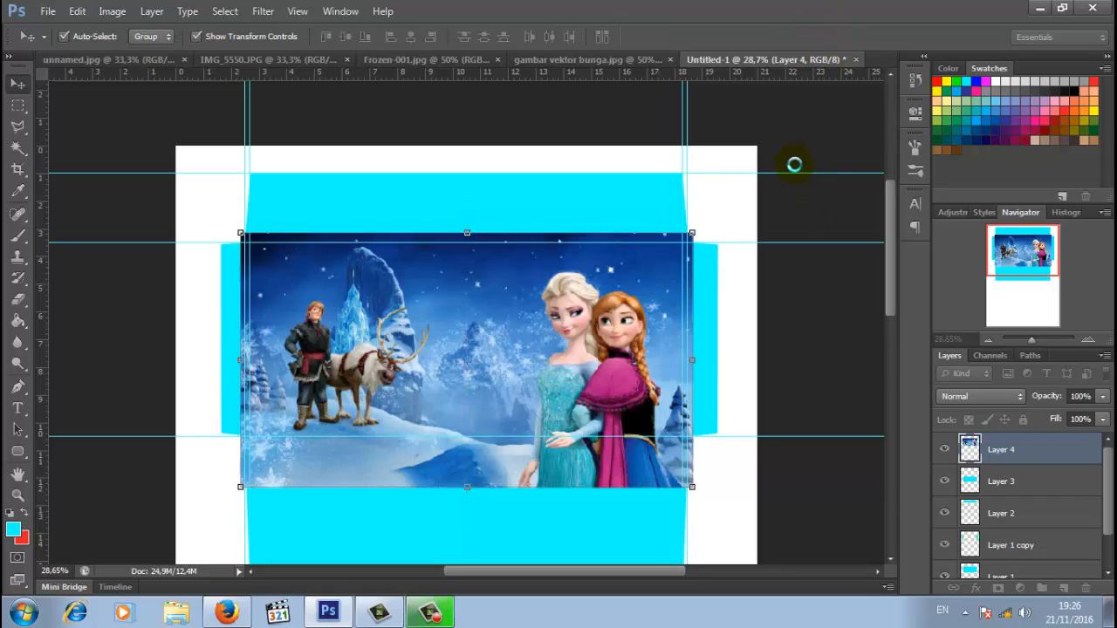
{"action": "left_click_drag", "start_coordinate": [564, 319], "coordinate": [567, 324]}
{"action": "left_click", "coordinate": [741, 332]}
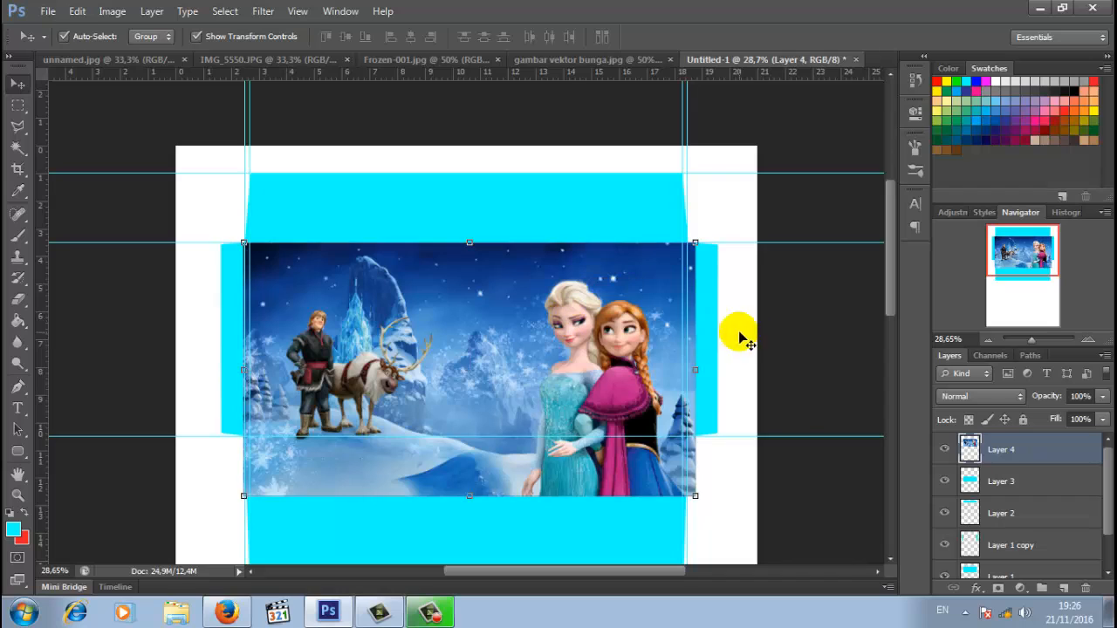
- Magic Wand the central cyan panel on Layer 1 and invert the selection
{"action": "left_click", "coordinate": [20, 147]}
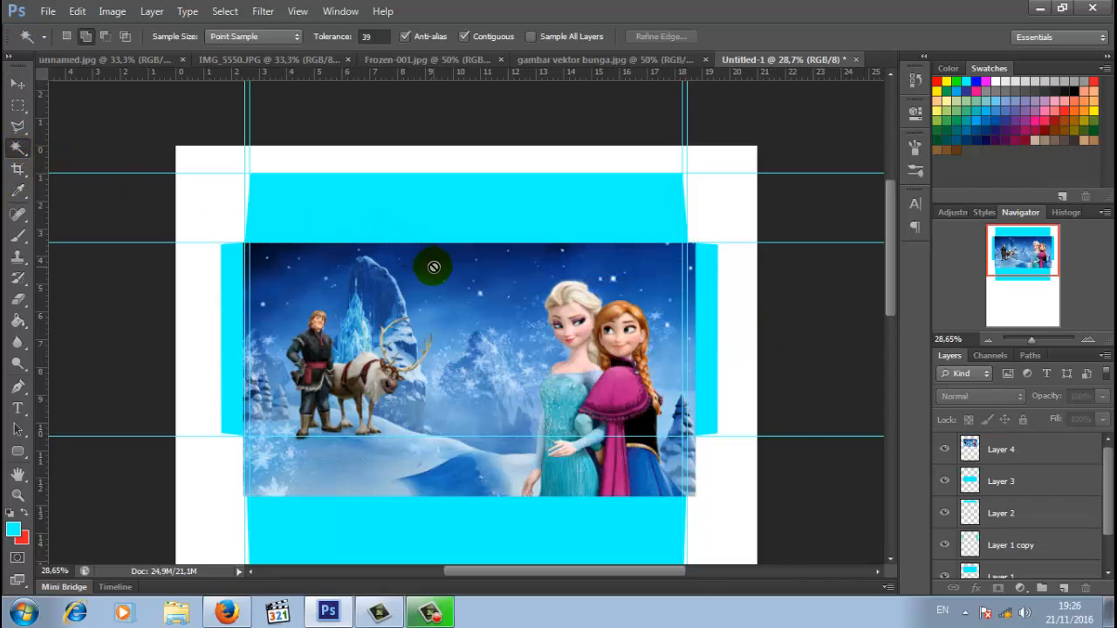
{"action": "scroll", "coordinate": [1031, 523], "scroll_direction": "down", "scroll_amount": 2}
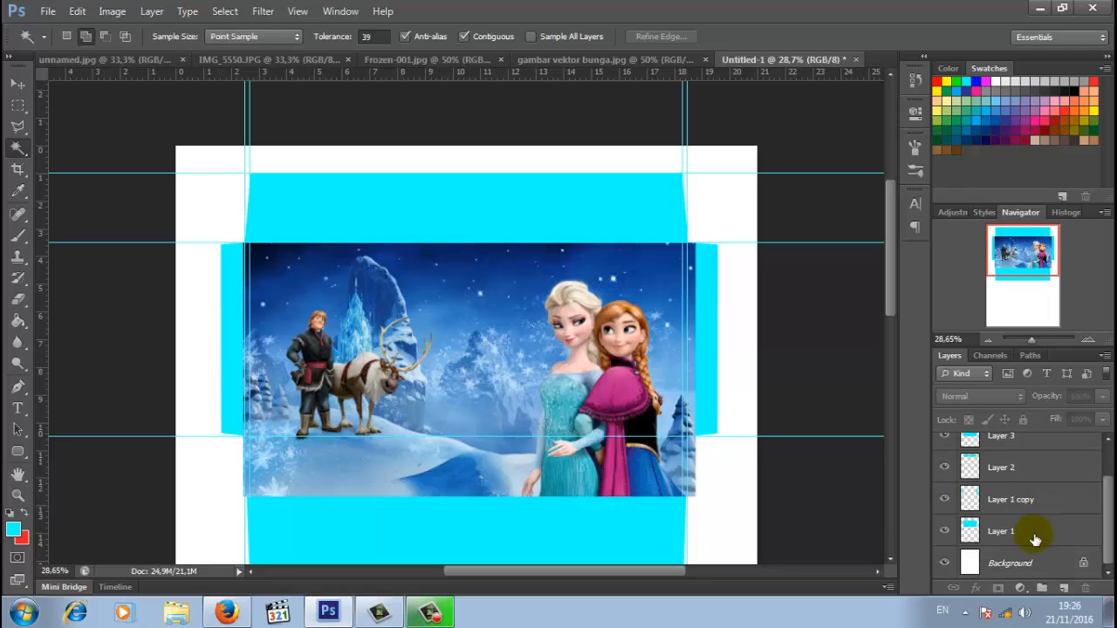
{"action": "left_click", "coordinate": [1032, 543]}
{"action": "left_click", "coordinate": [469, 347]}
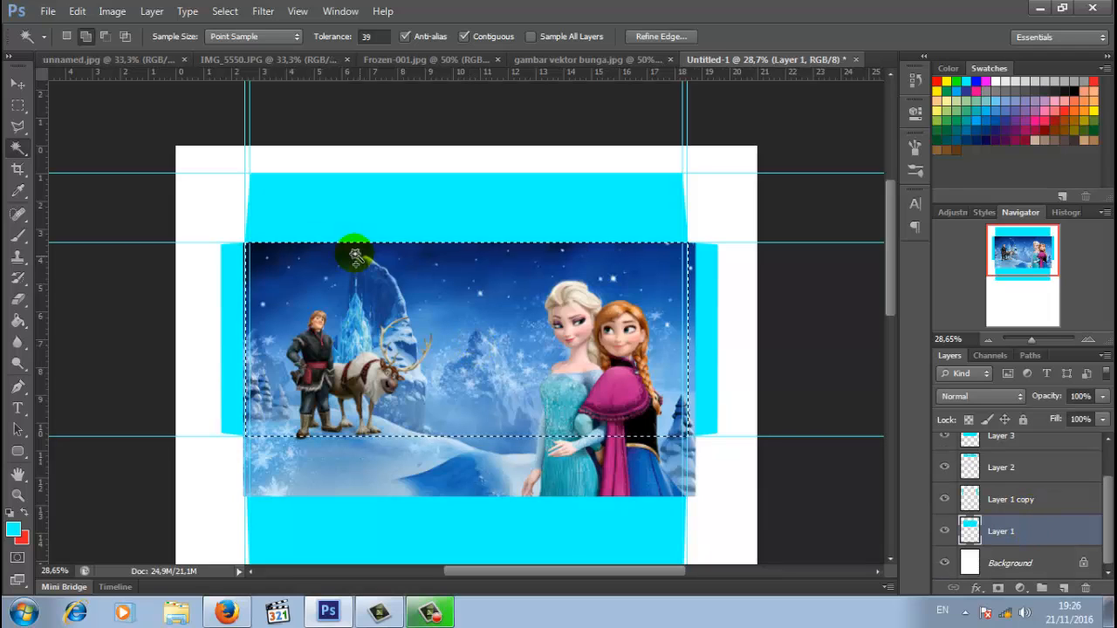
{"action": "right_click", "coordinate": [499, 305]}
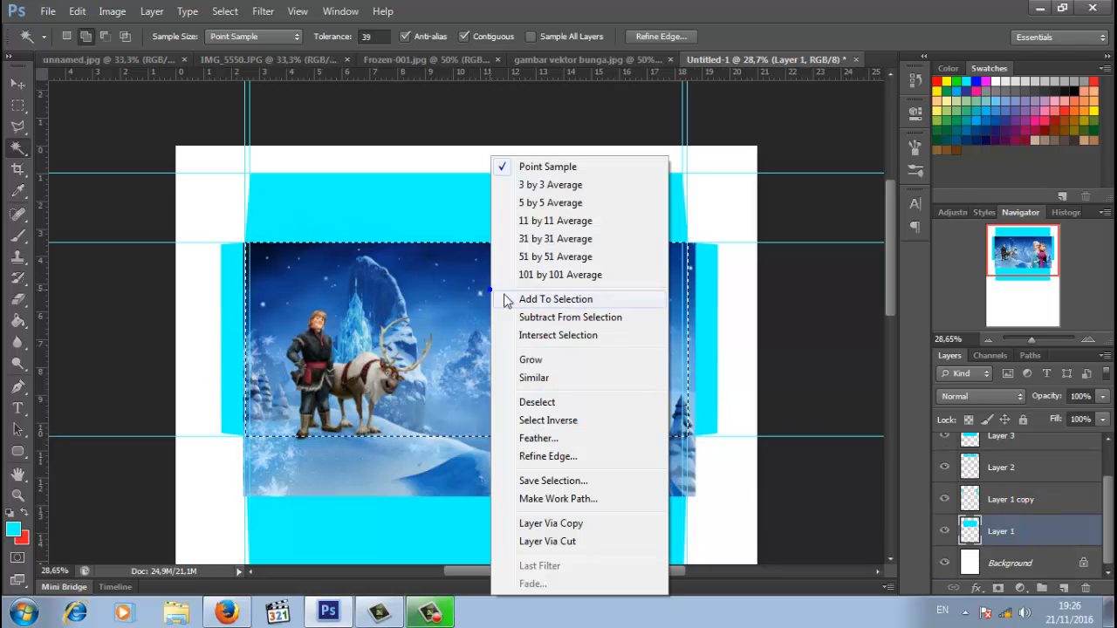
{"action": "left_click", "coordinate": [548, 421]}
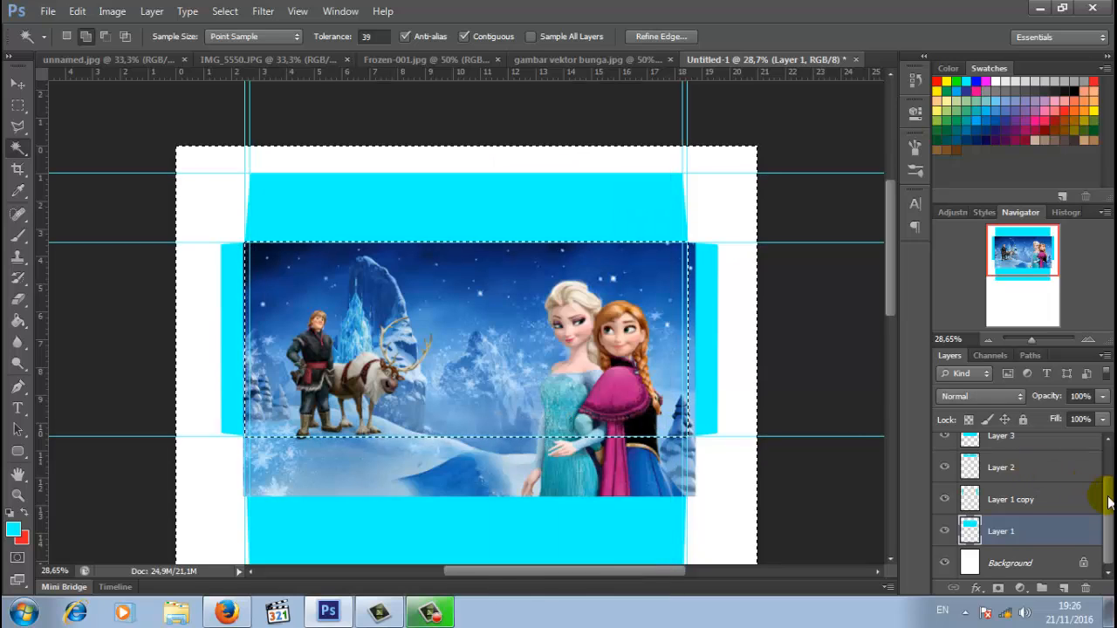
- Delete Layer 4's Frozen picture outside the central panel, then deselect
{"action": "scroll", "coordinate": [1110, 502], "scroll_direction": "up", "scroll_amount": 2}
{"action": "left_click", "coordinate": [1048, 449]}
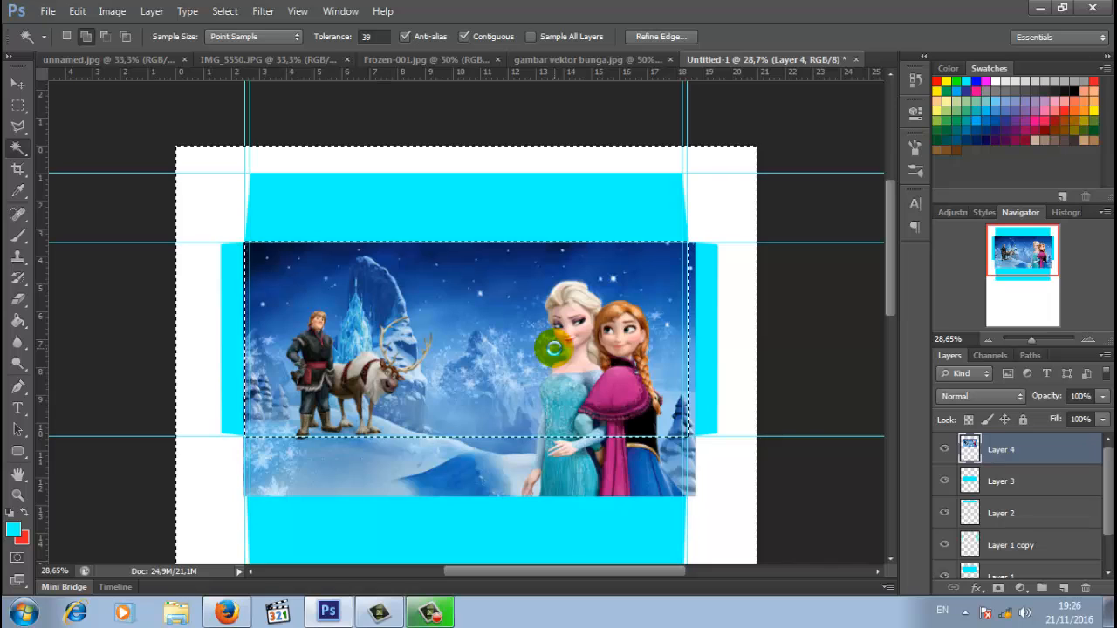
{"action": "key", "text": "Delete"}
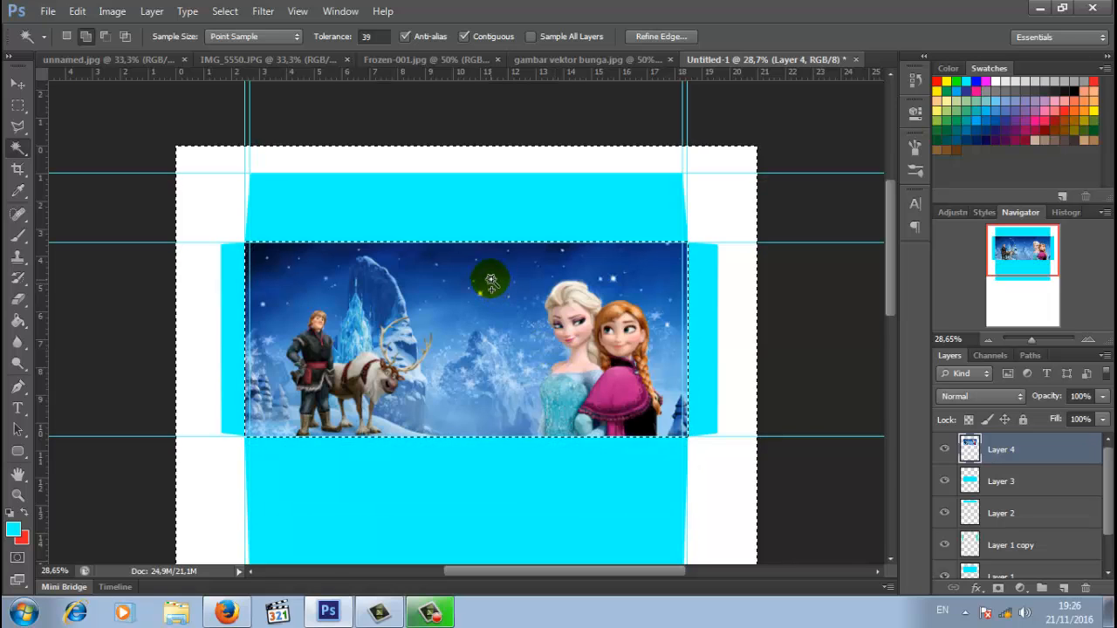
{"action": "right_click", "coordinate": [460, 216]}
{"action": "left_click", "coordinate": [516, 399]}
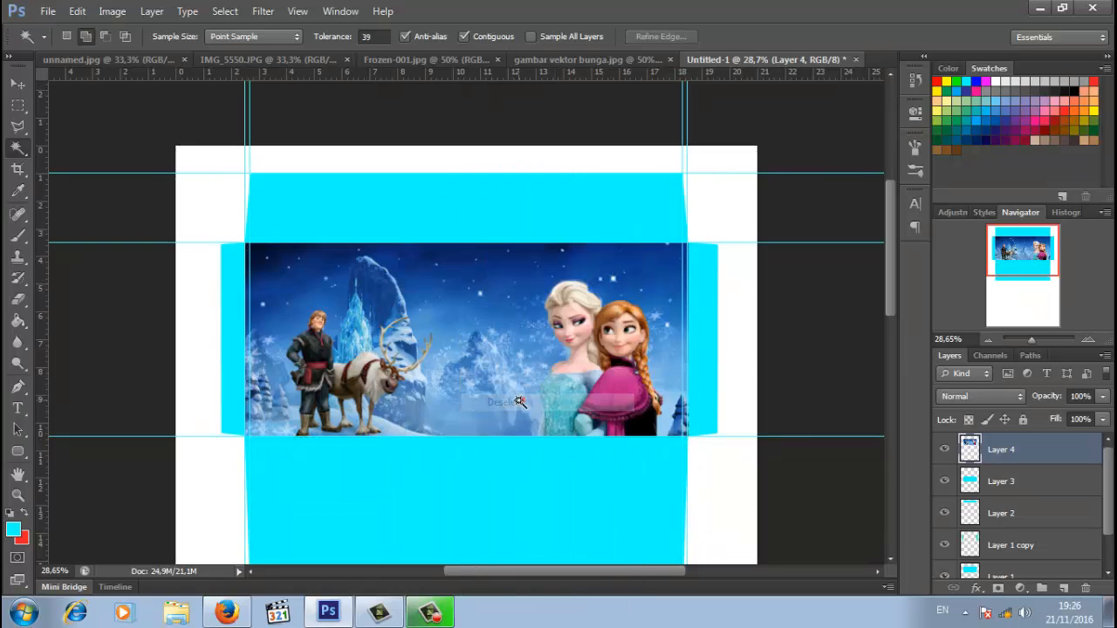
{"action": "left_click", "coordinate": [518, 397]}
{"action": "scroll", "coordinate": [521, 384], "scroll_direction": "down", "scroll_amount": 2}
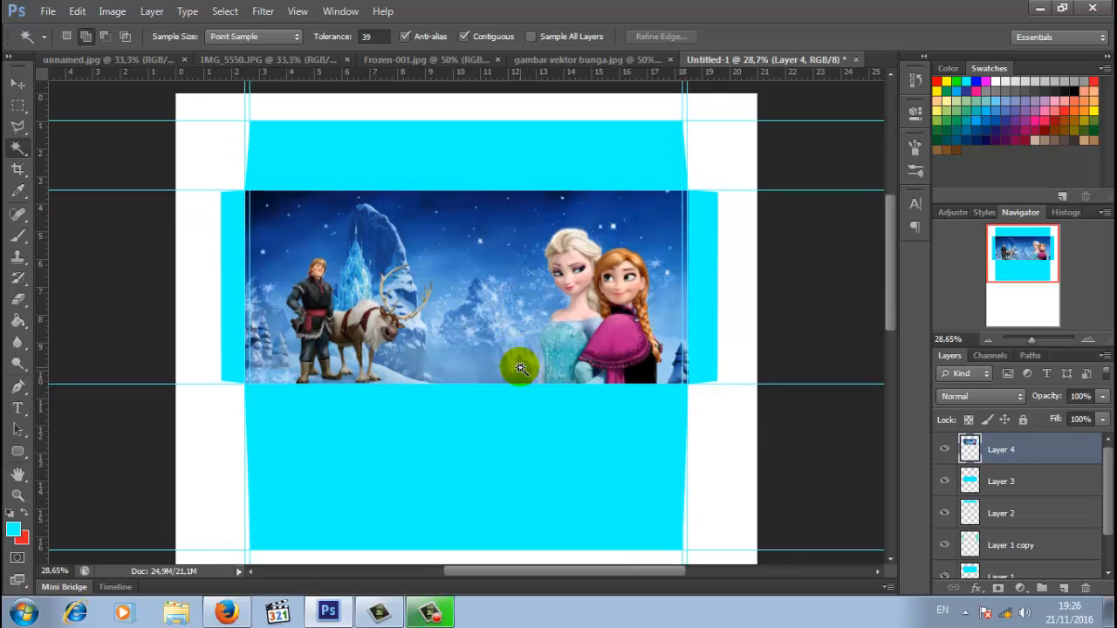
{"action": "scroll", "coordinate": [519, 366], "scroll_direction": "down", "scroll_amount": 1}
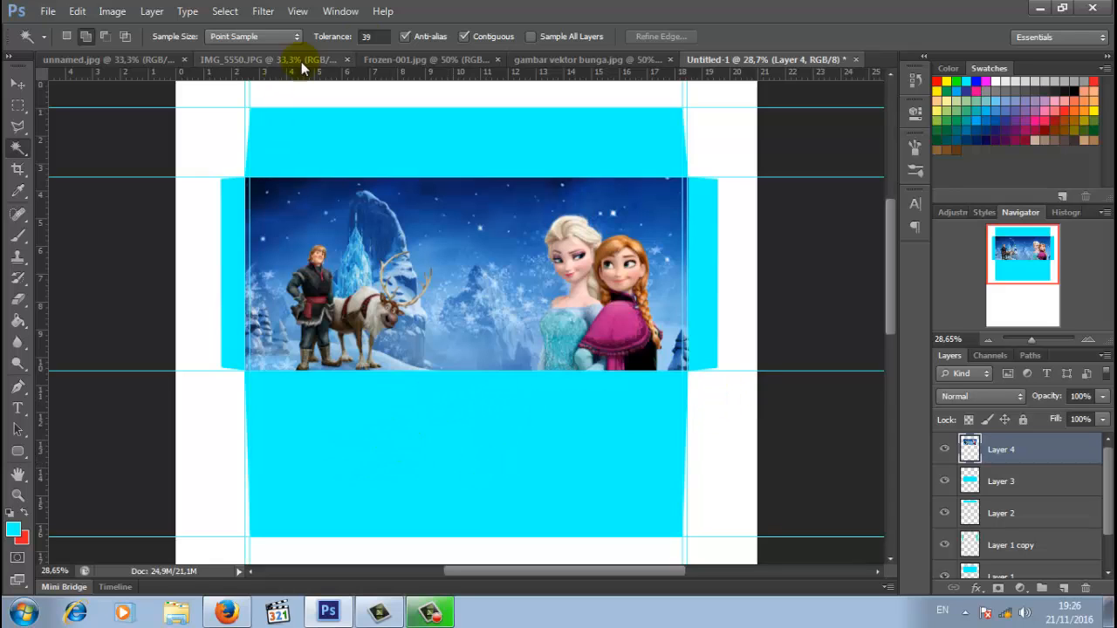
- Move-drag the Frozen-001.jpg picture into Untitled-1 below the first Frozen image
{"action": "left_click", "coordinate": [410, 59]}
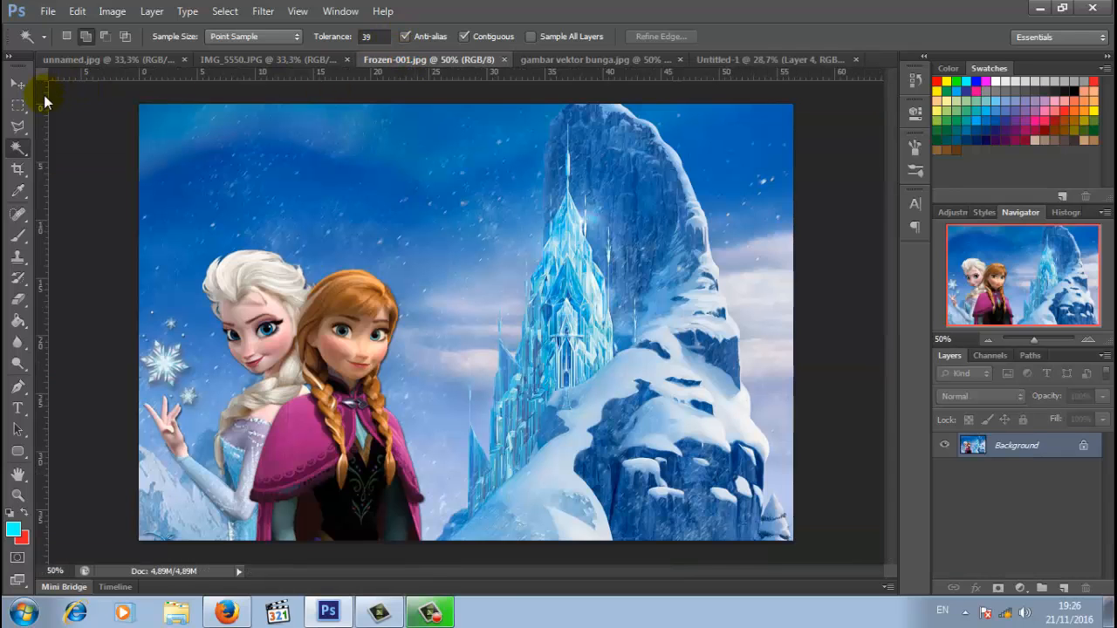
{"action": "left_click", "coordinate": [18, 83]}
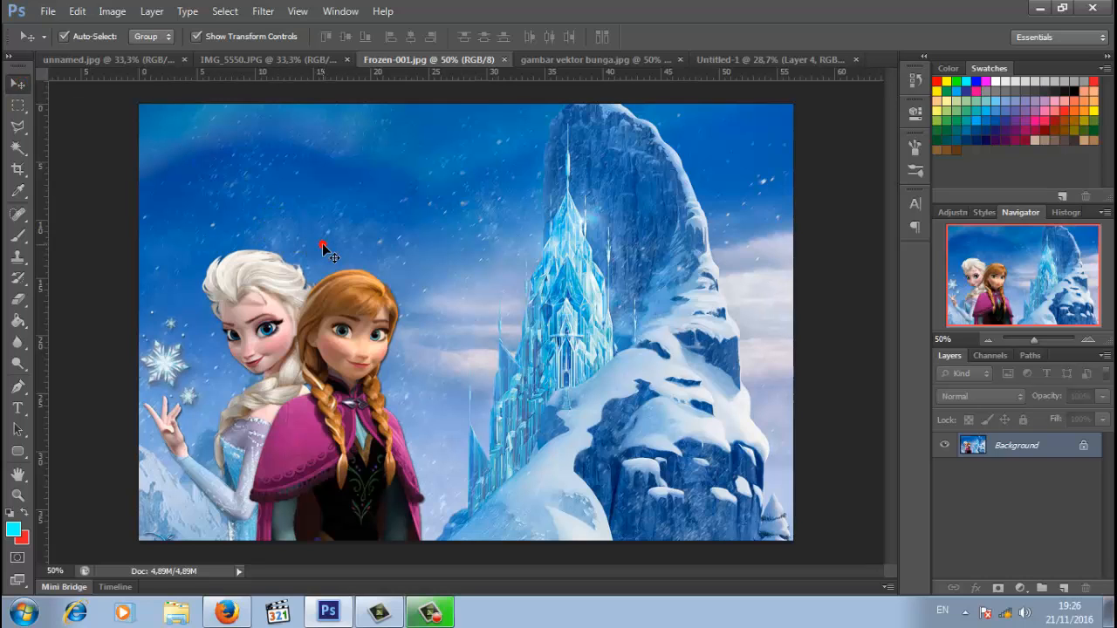
{"action": "mouse_move", "coordinate": [322, 244]}
{"action": "left_mouse_down"}
{"action": "mouse_move", "coordinate": [300, 224]}
{"action": "mouse_move", "coordinate": [637, 137]}
{"action": "mouse_move", "coordinate": [731, 65]}
{"action": "mouse_move", "coordinate": [609, 297]}
{"action": "left_mouse_up"}
{"action": "left_click_drag", "start_coordinate": [488, 425], "coordinate": [485, 427]}
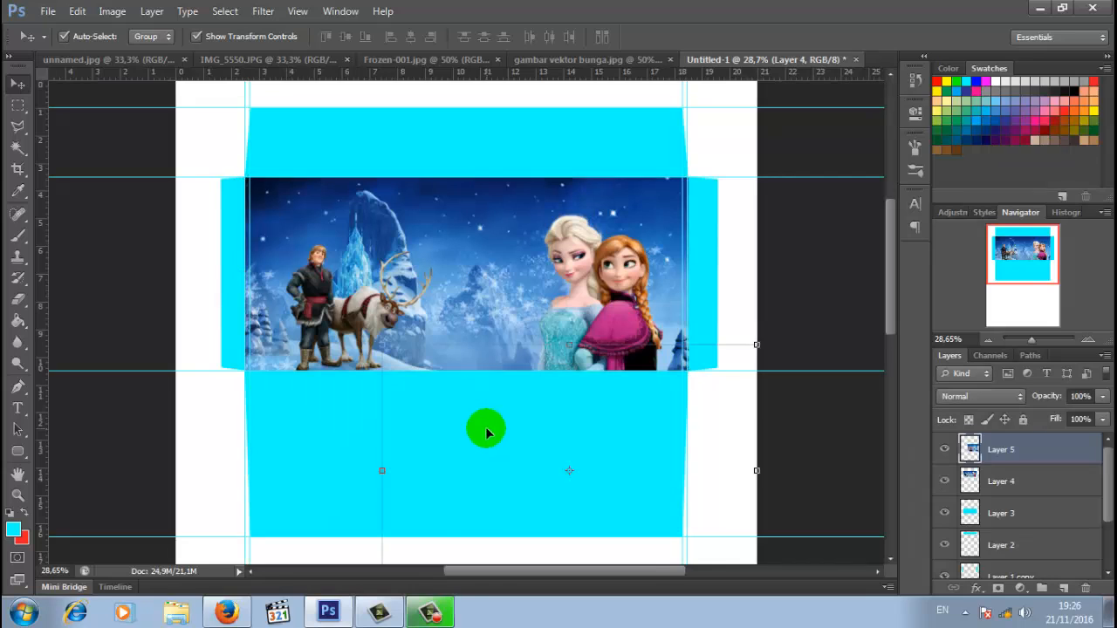
{"action": "scroll", "coordinate": [486, 425], "scroll_direction": "down", "scroll_amount": 6}
{"action": "left_click_drag", "start_coordinate": [563, 378], "coordinate": [431, 362]}
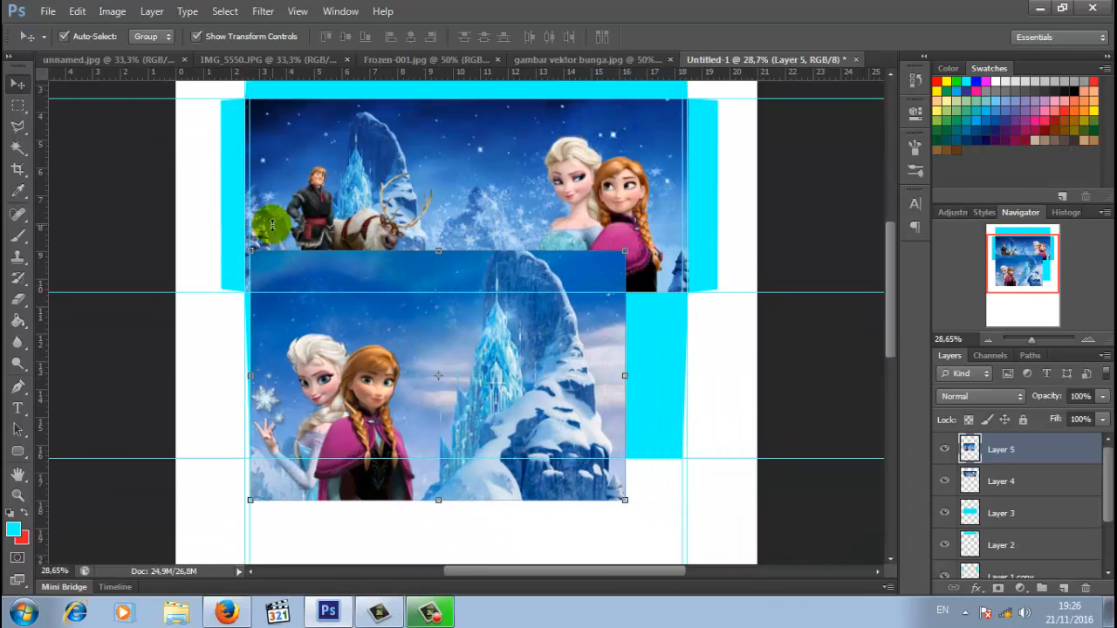
- Flip the new picture vertically and enlarge it to 122% over the lower panel
{"action": "left_click", "coordinate": [77, 13]}
{"action": "mouse_move", "coordinate": [258, 320]}
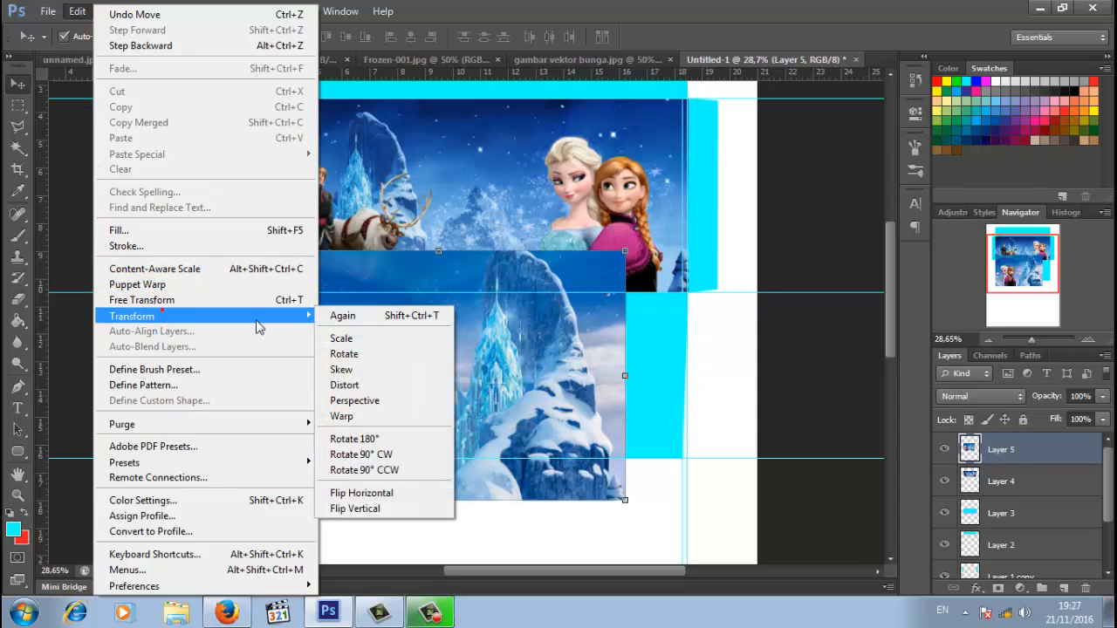
{"action": "left_click", "coordinate": [400, 506]}
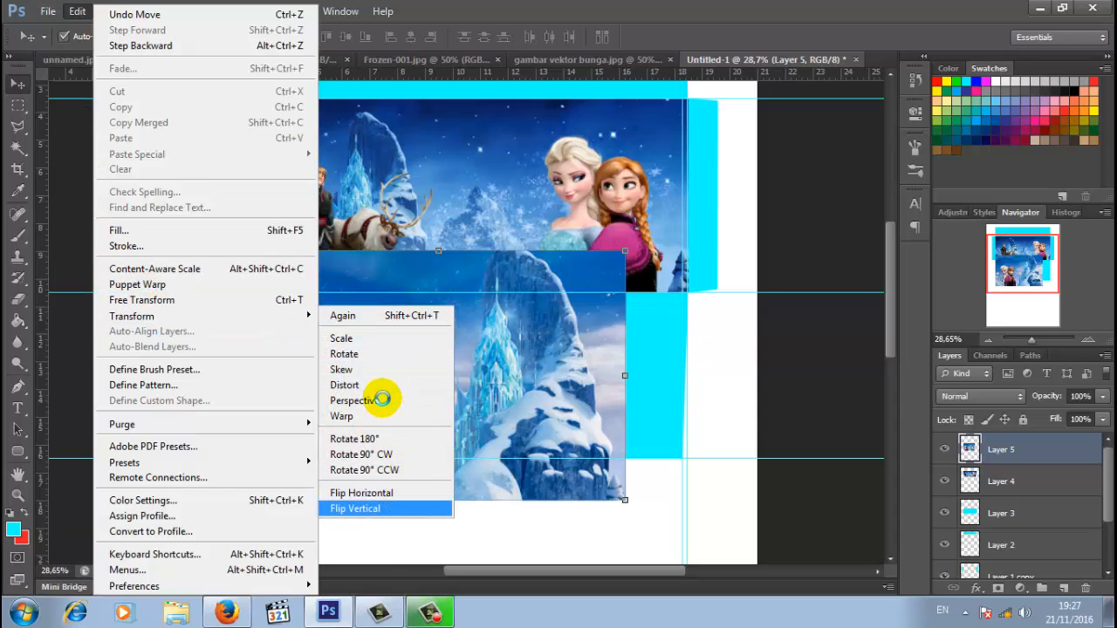
{"action": "mouse_move", "coordinate": [440, 370]}
{"action": "left_mouse_down"}
{"action": "mouse_move", "coordinate": [480, 412]}
{"action": "mouse_move", "coordinate": [452, 377]}
{"action": "left_mouse_up"}
{"action": "left_click_drag", "start_coordinate": [625, 259], "coordinate": [707, 206]}
{"action": "mouse_move", "coordinate": [615, 305]}
{"action": "left_mouse_down"}
{"action": "mouse_move", "coordinate": [605, 319]}
{"action": "mouse_move", "coordinate": [607, 310]}
{"action": "left_mouse_up"}
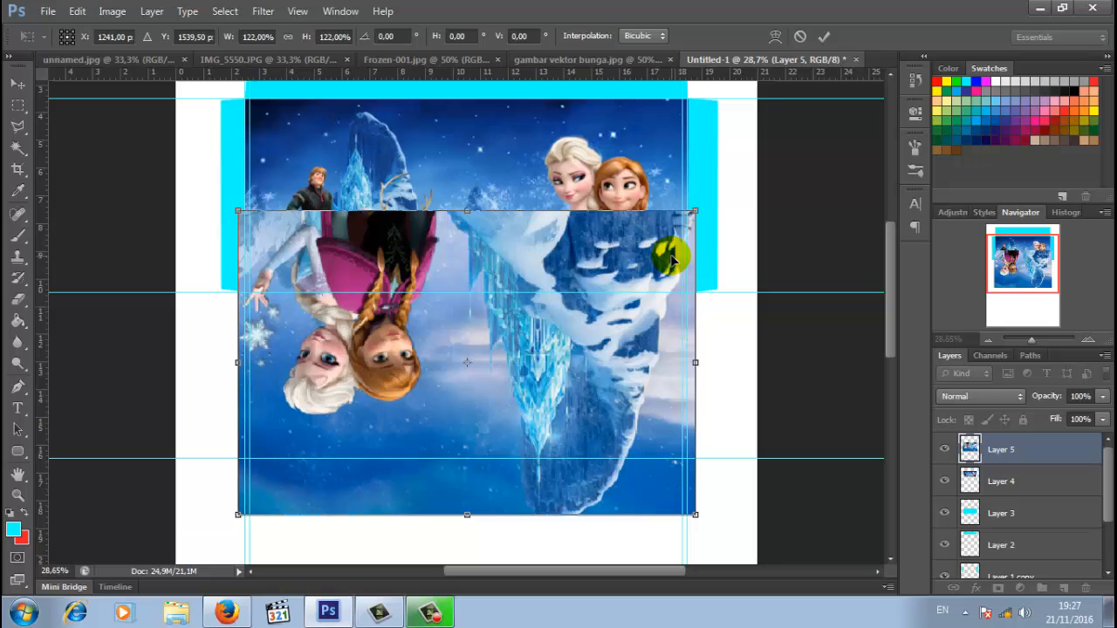
{"action": "left_click", "coordinate": [827, 34]}
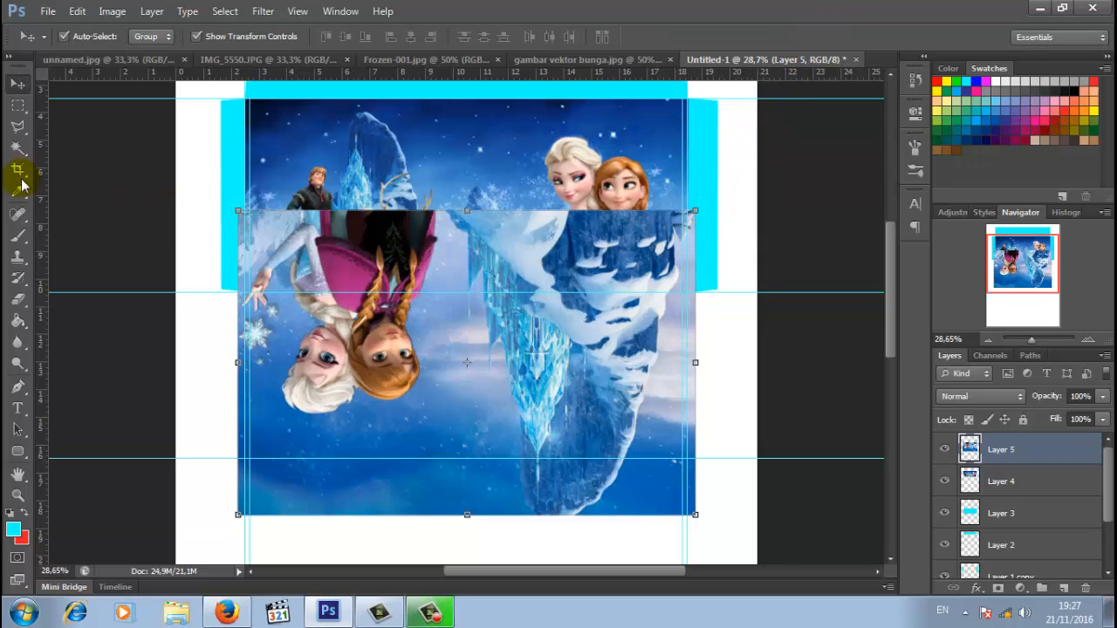
{"action": "left_click", "coordinate": [18, 151]}
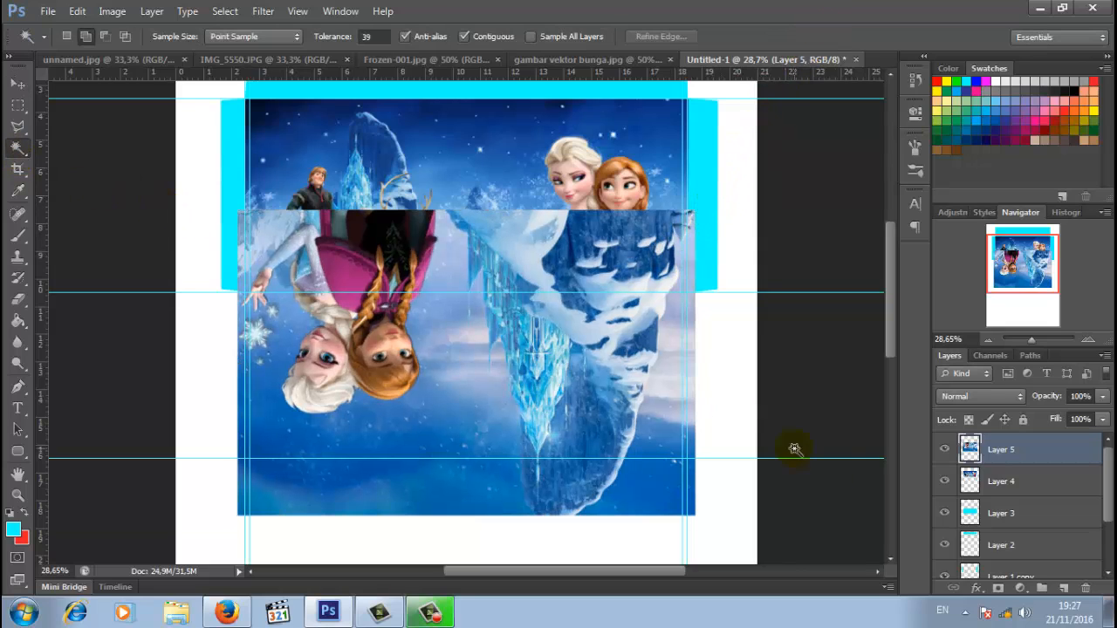
- Magic Wand the lower panel on Layer 3, invert, delete Layer 5's overhang, and deselect
{"action": "left_click", "coordinate": [1021, 515]}
{"action": "left_click", "coordinate": [544, 375]}
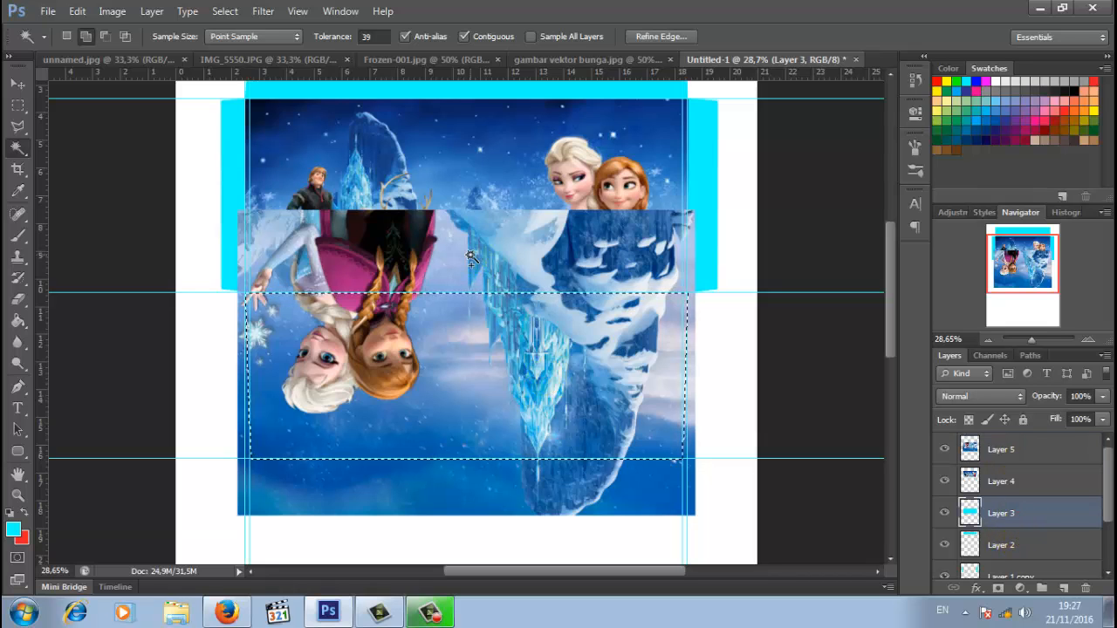
{"action": "right_click", "coordinate": [544, 375]}
{"action": "left_click", "coordinate": [551, 420]}
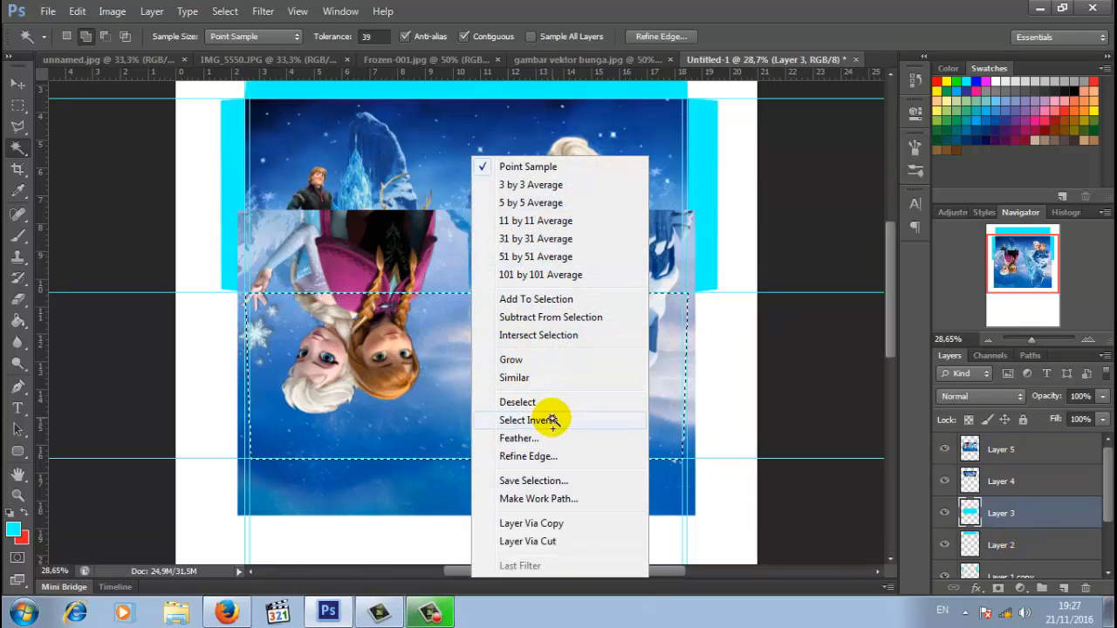
{"action": "left_click", "coordinate": [1000, 450]}
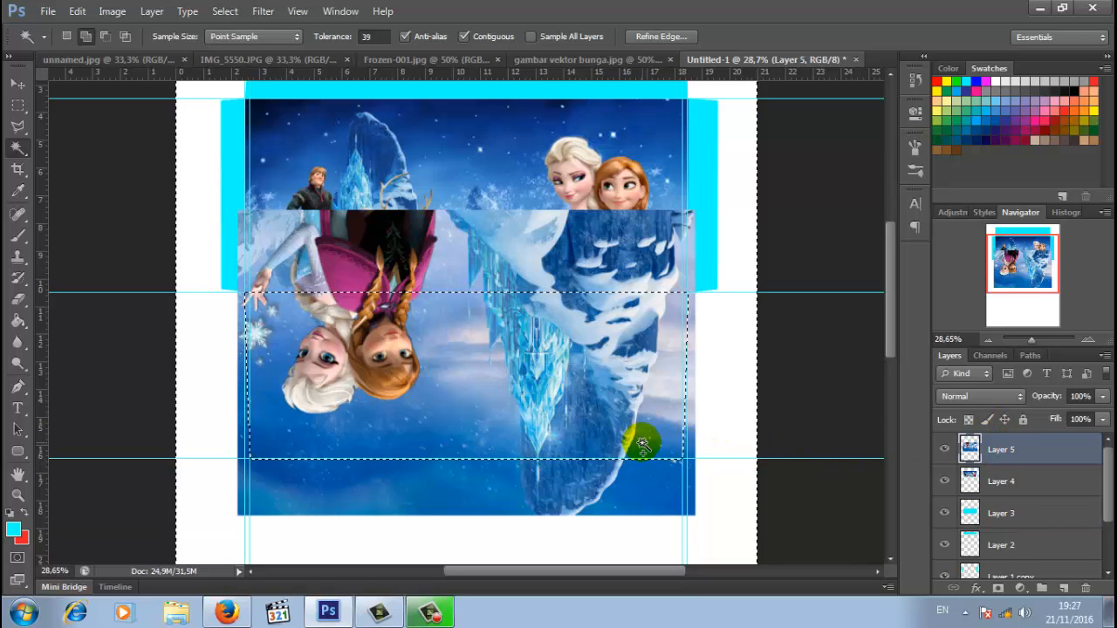
{"action": "key", "text": "Delete"}
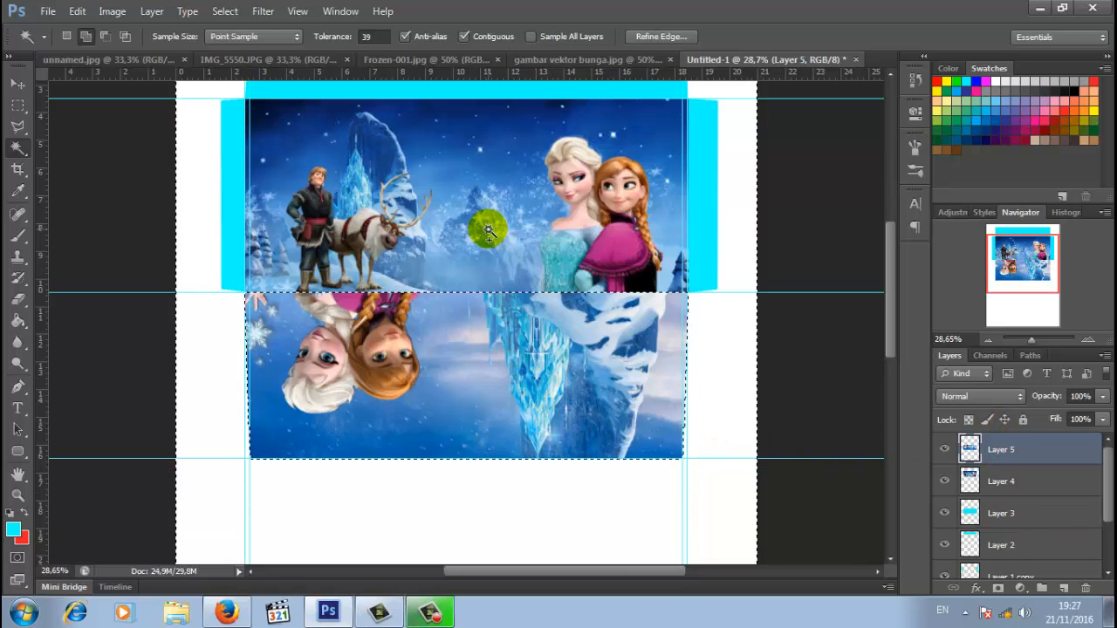
{"action": "right_click", "coordinate": [482, 201]}
{"action": "left_click", "coordinate": [548, 402]}
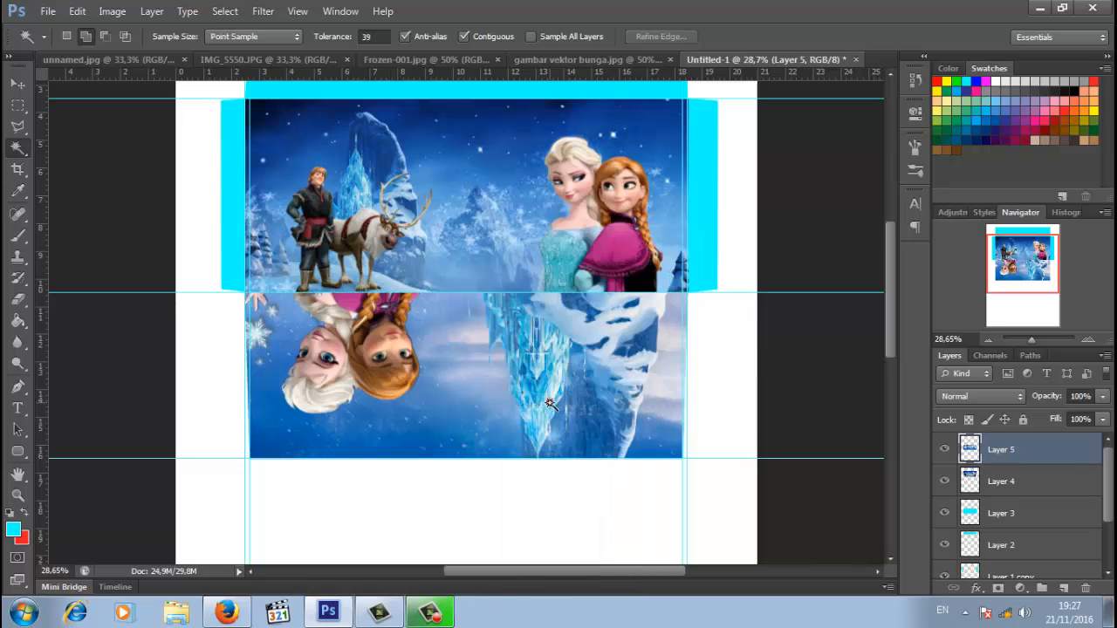
{"action": "scroll", "coordinate": [602, 357], "scroll_direction": "up", "scroll_amount": 1}
{"action": "scroll", "coordinate": [602, 358], "scroll_direction": "up", "scroll_amount": 1}
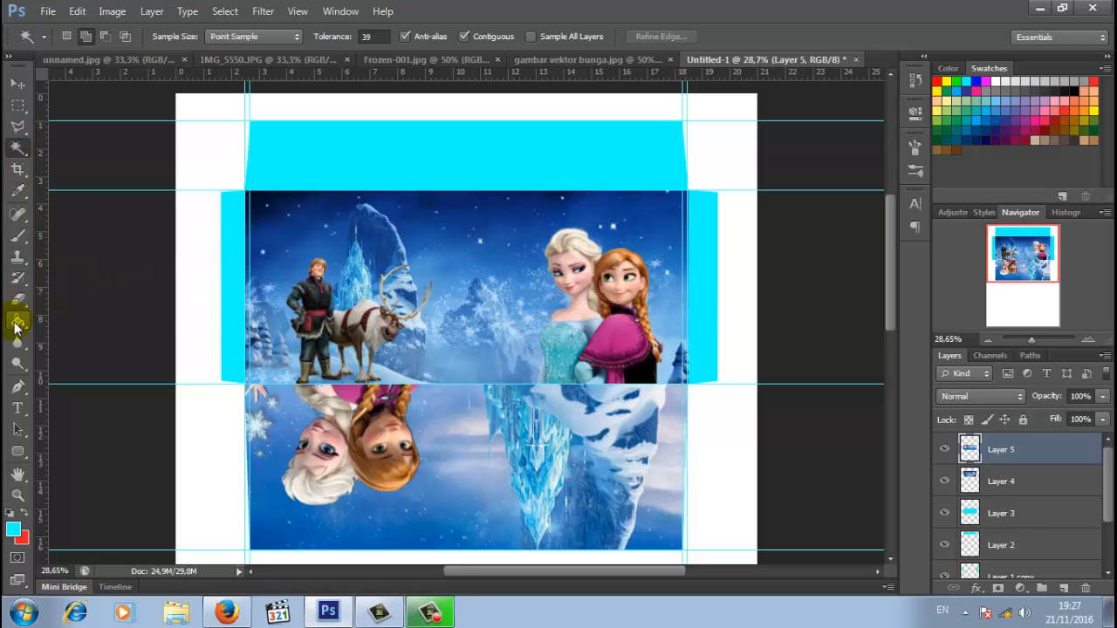
- Paint Bucket the top band on Layer 2 and both side flaps on Layer 1 copy with sampled dark navy
{"action": "left_click", "coordinate": [13, 530]}
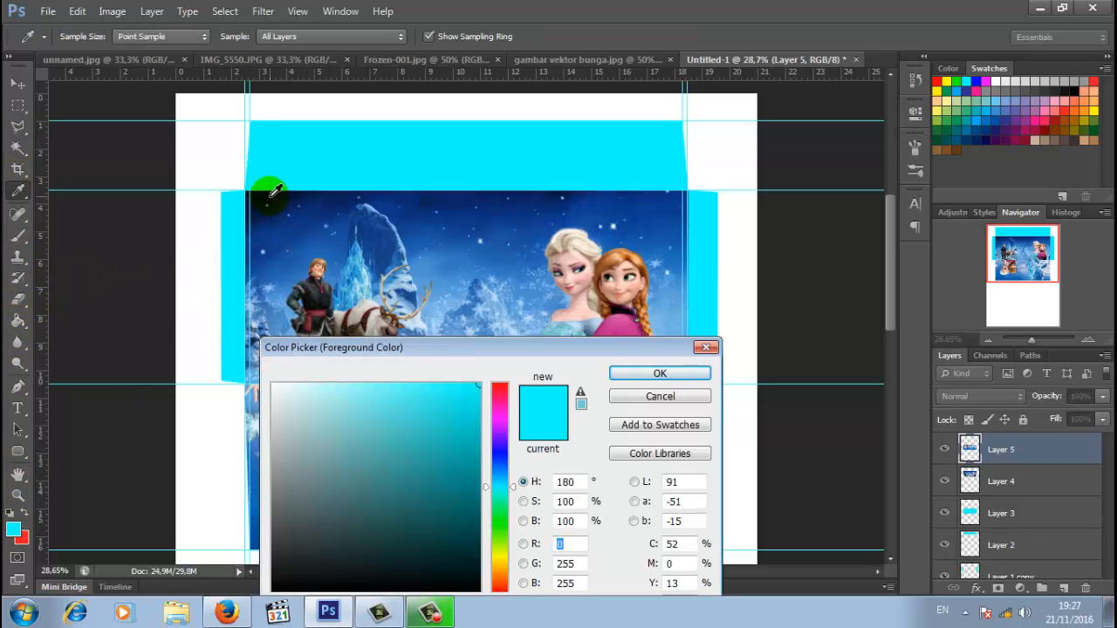
{"action": "left_click", "coordinate": [293, 190]}
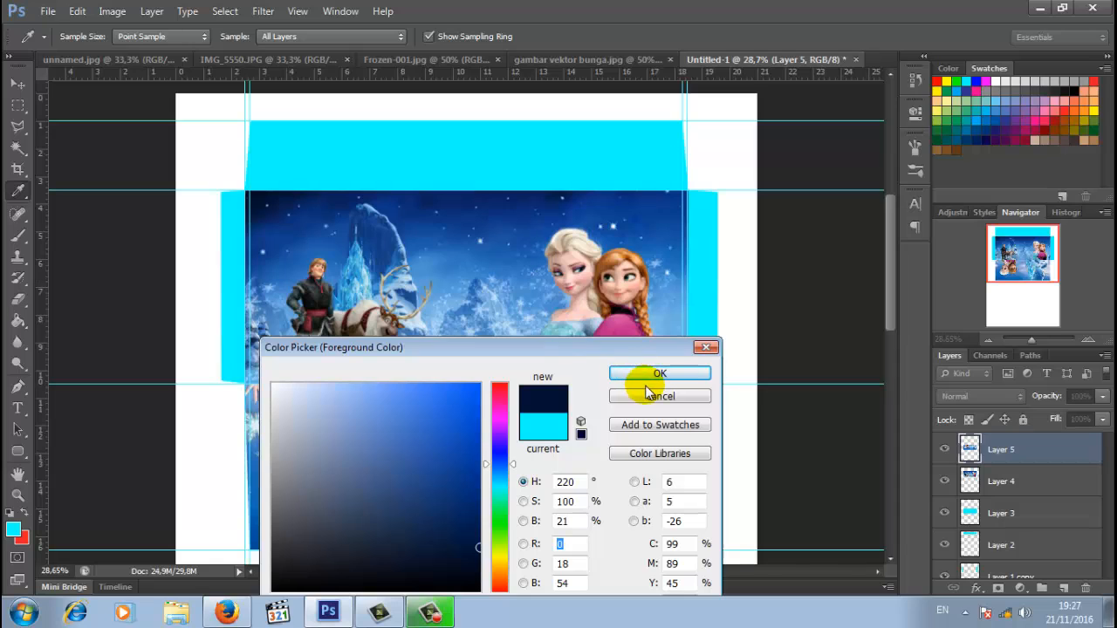
{"action": "left_click", "coordinate": [656, 372]}
{"action": "left_click", "coordinate": [18, 323]}
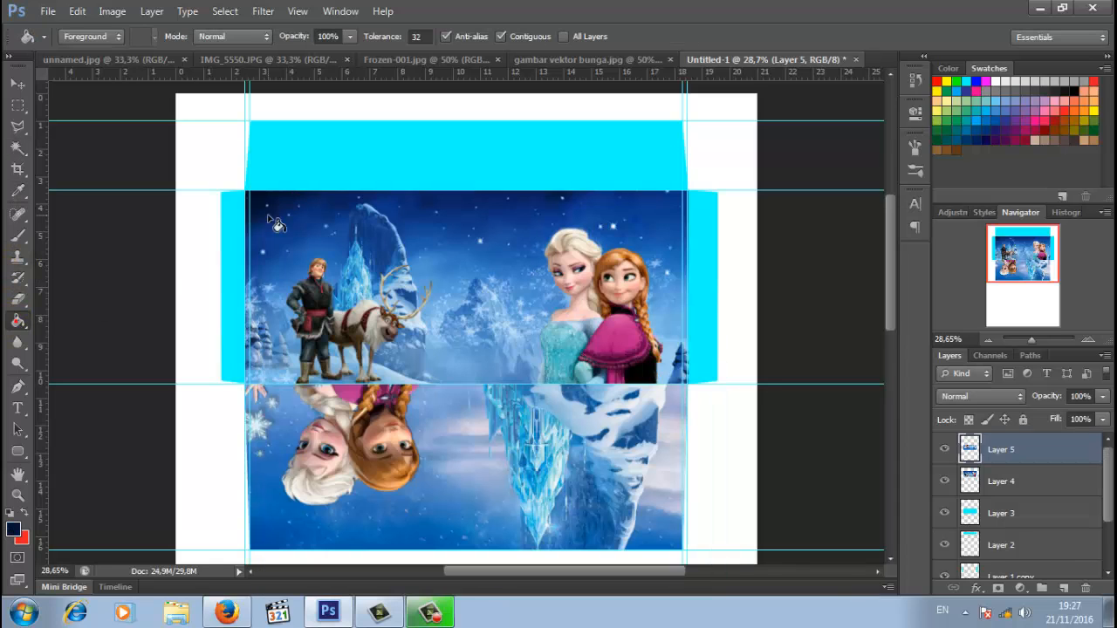
{"action": "left_click", "coordinate": [1004, 515]}
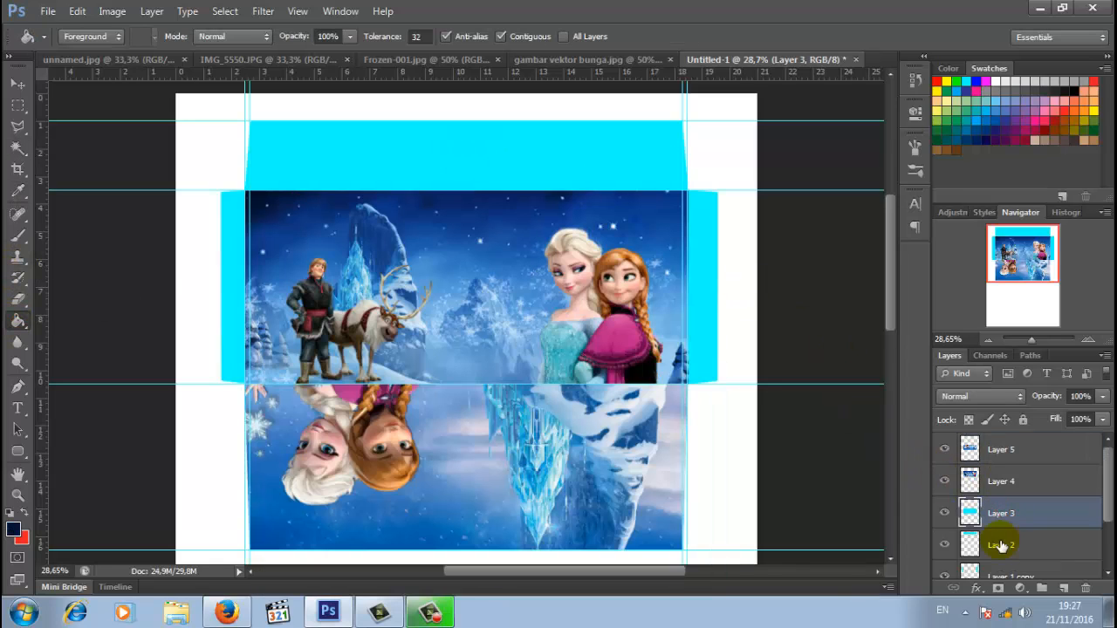
{"action": "left_click", "coordinate": [1000, 542]}
{"action": "left_click", "coordinate": [591, 181]}
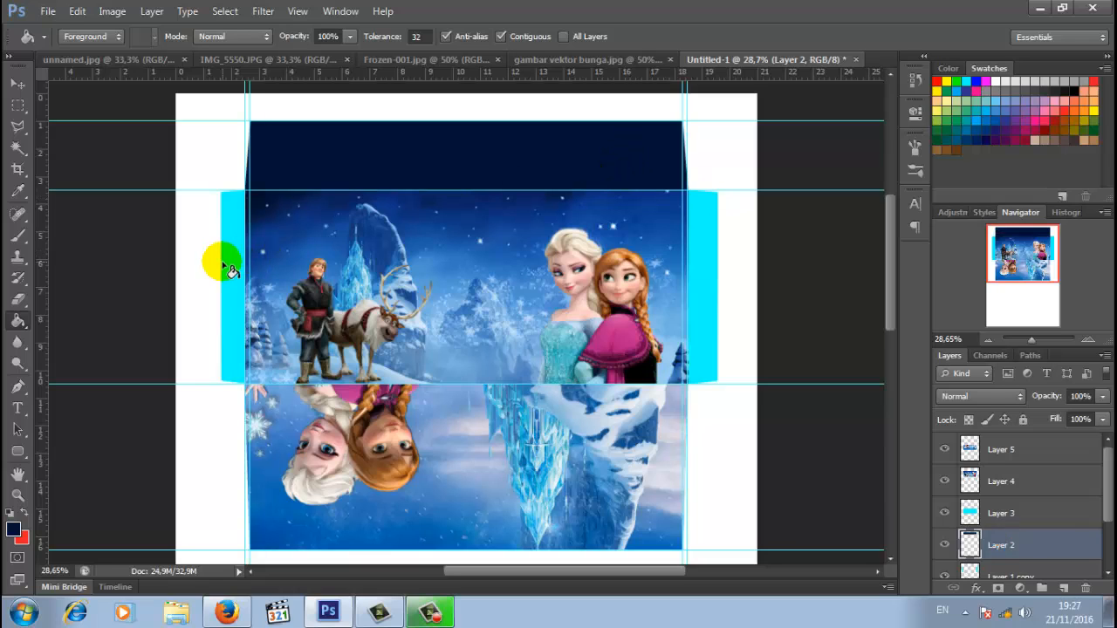
{"action": "scroll", "coordinate": [873, 403], "scroll_direction": "down", "scroll_amount": 1}
{"action": "left_click", "coordinate": [1030, 577]}
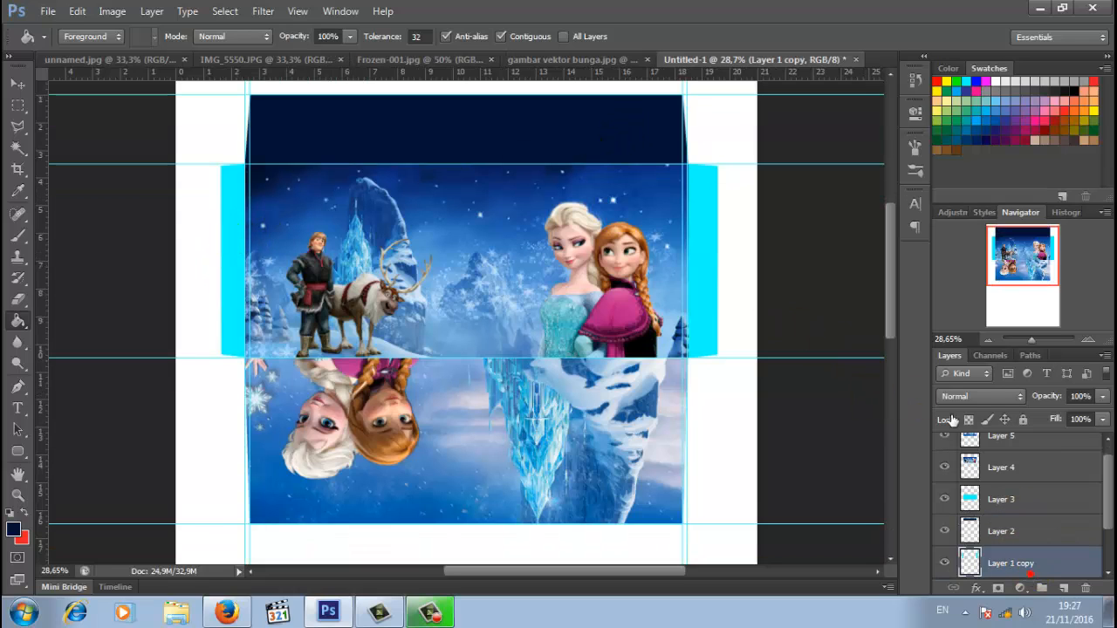
{"action": "left_click", "coordinate": [704, 267]}
{"action": "left_click", "coordinate": [227, 252]}
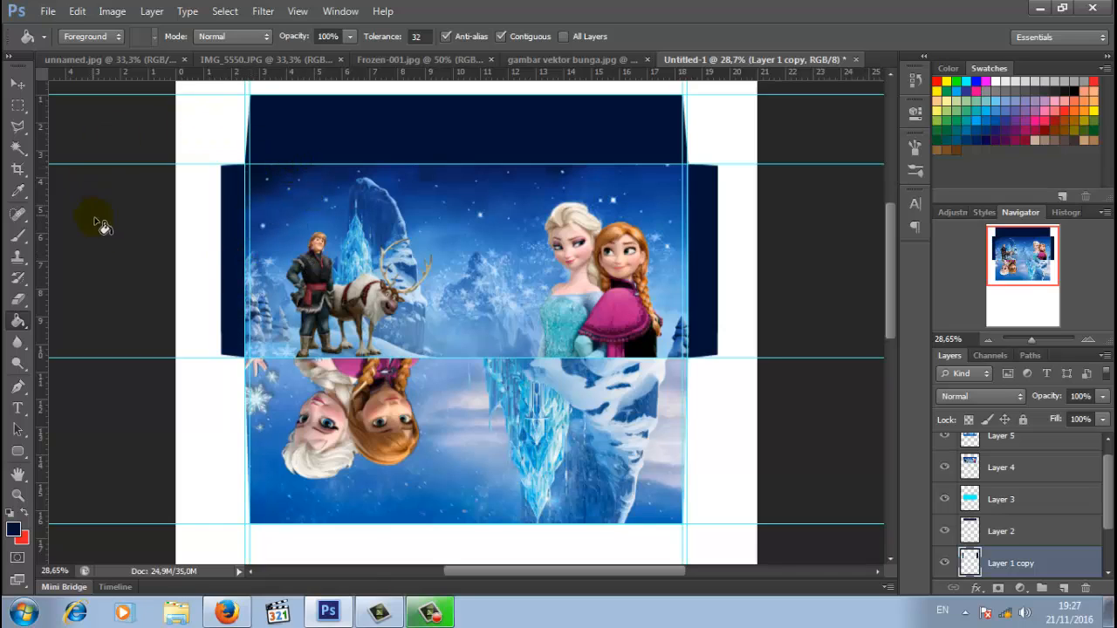
- Refill both side flaps and the top panel with a brighter sampled blue, zoomed to 47%
{"action": "left_click", "coordinate": [13, 528]}
{"action": "left_click", "coordinate": [299, 174]}
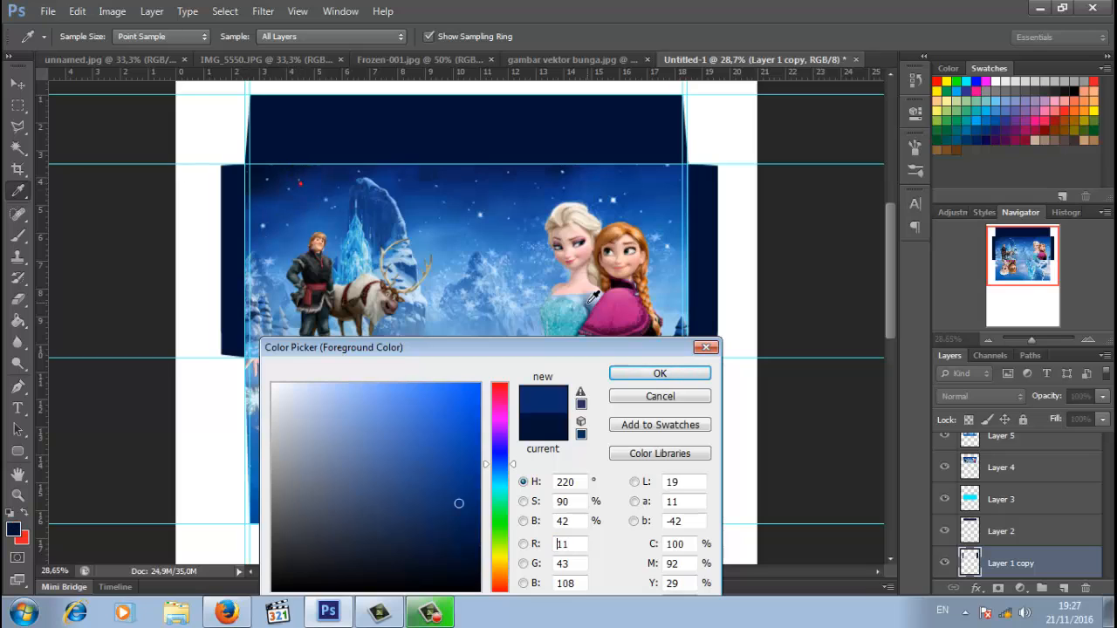
{"action": "left_click", "coordinate": [660, 374]}
{"action": "left_click", "coordinate": [234, 261]}
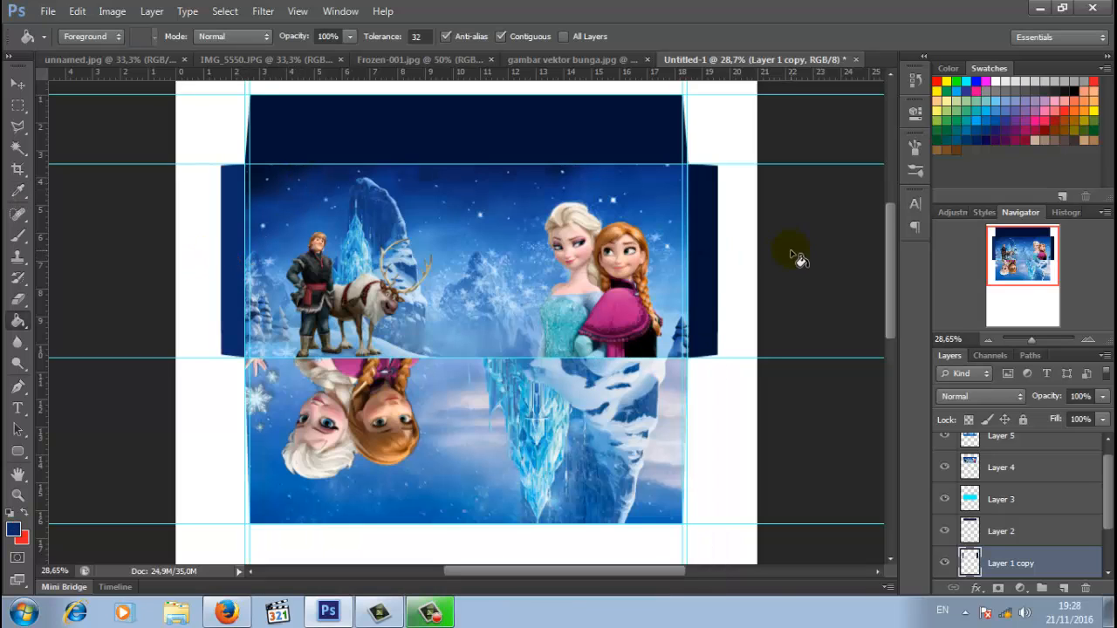
{"action": "left_click", "coordinate": [702, 289]}
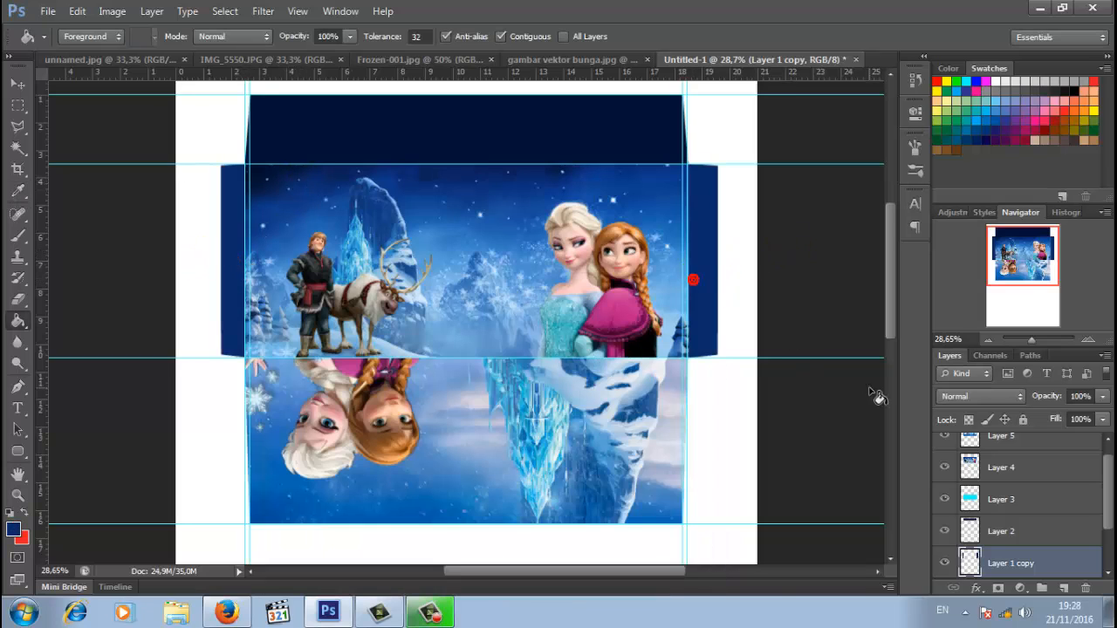
{"action": "left_click", "coordinate": [1012, 527]}
{"action": "left_click", "coordinate": [622, 141]}
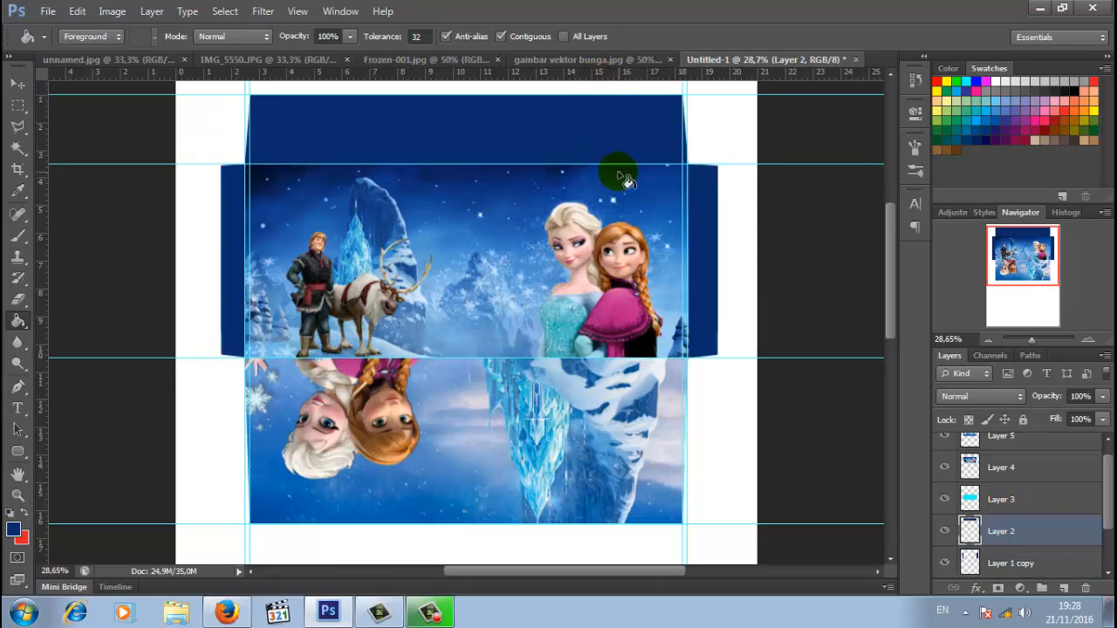
{"action": "scroll", "coordinate": [644, 251], "scroll_direction": "up", "scroll_amount": 2}
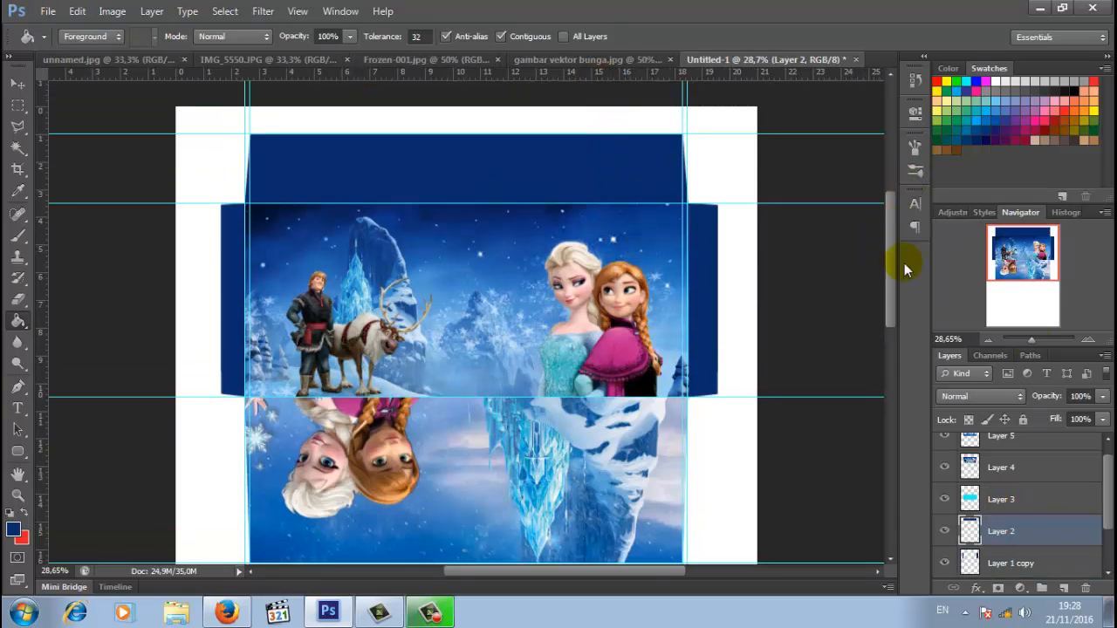
{"action": "left_click_drag", "start_coordinate": [1033, 347], "coordinate": [1036, 347]}
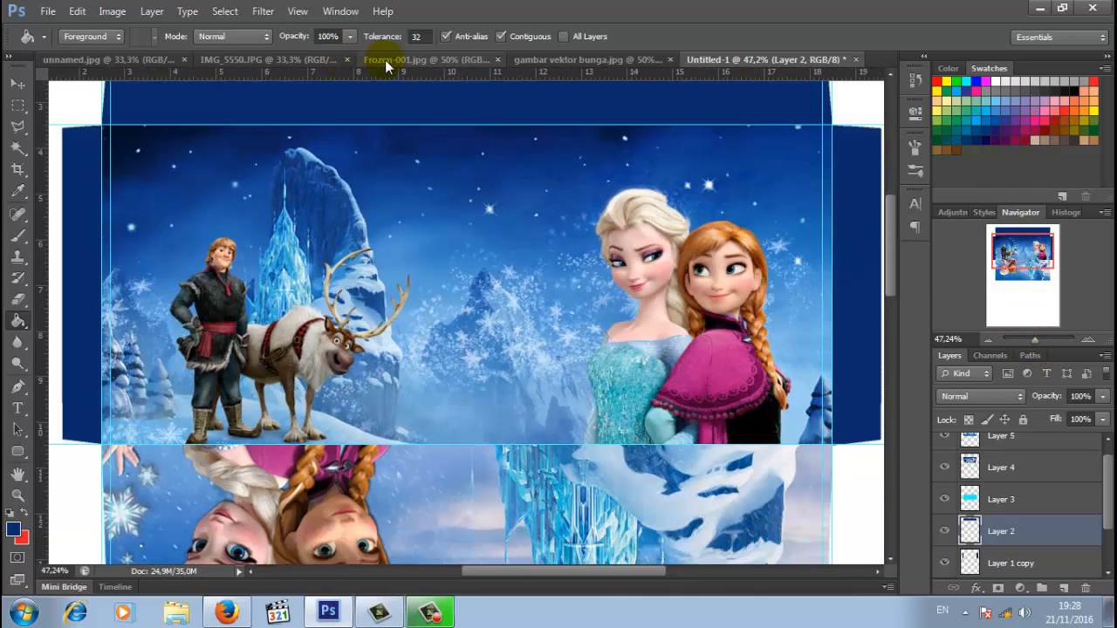
- In IMG_5550.JPG, draw a heart custom-shape path around the girl's head and shoulders
{"action": "left_click", "coordinate": [311, 61]}
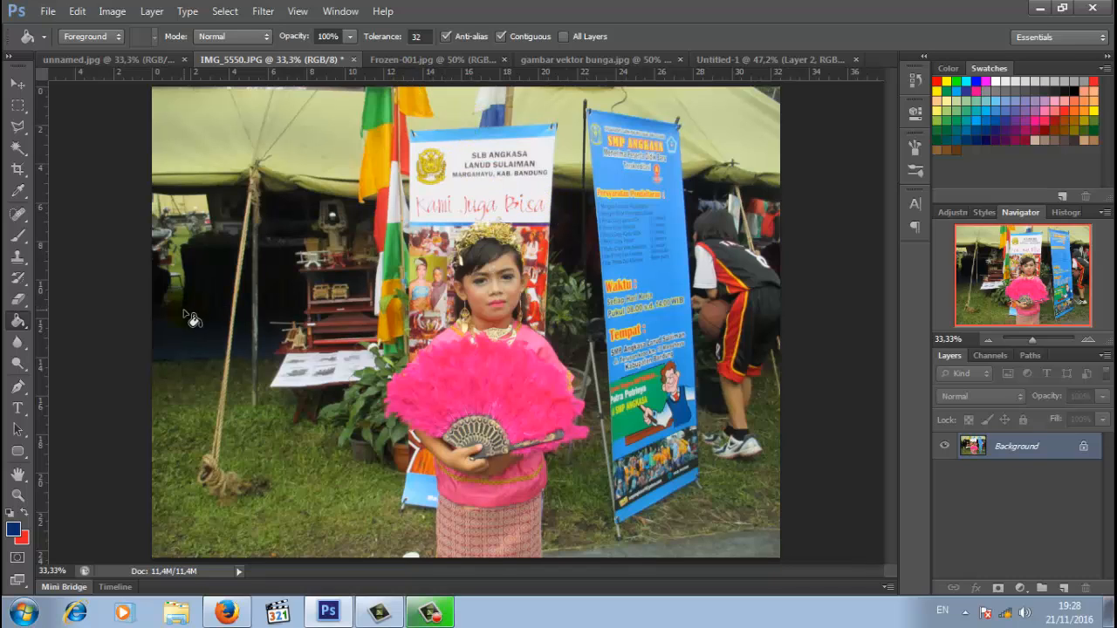
{"action": "right_click", "coordinate": [20, 453]}
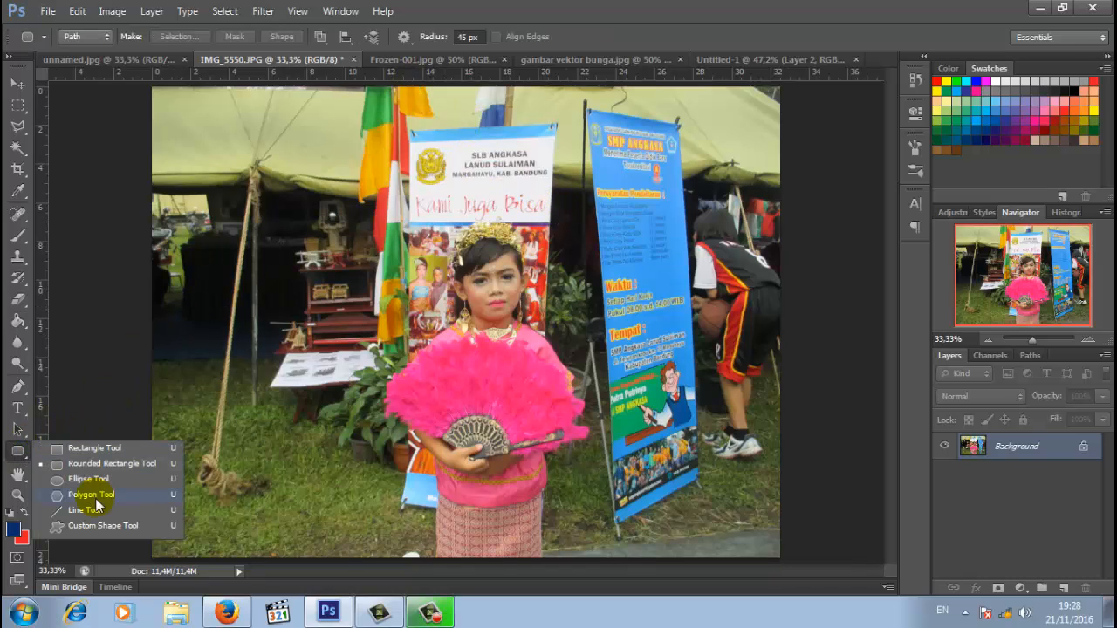
{"action": "left_click", "coordinate": [120, 530]}
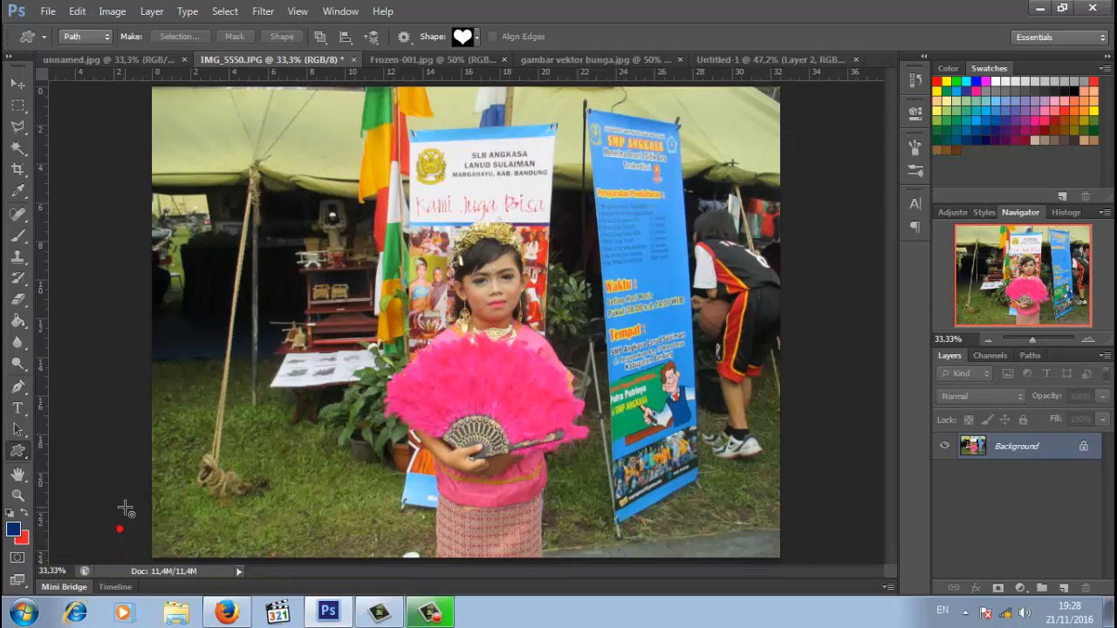
{"action": "left_click", "coordinate": [477, 37]}
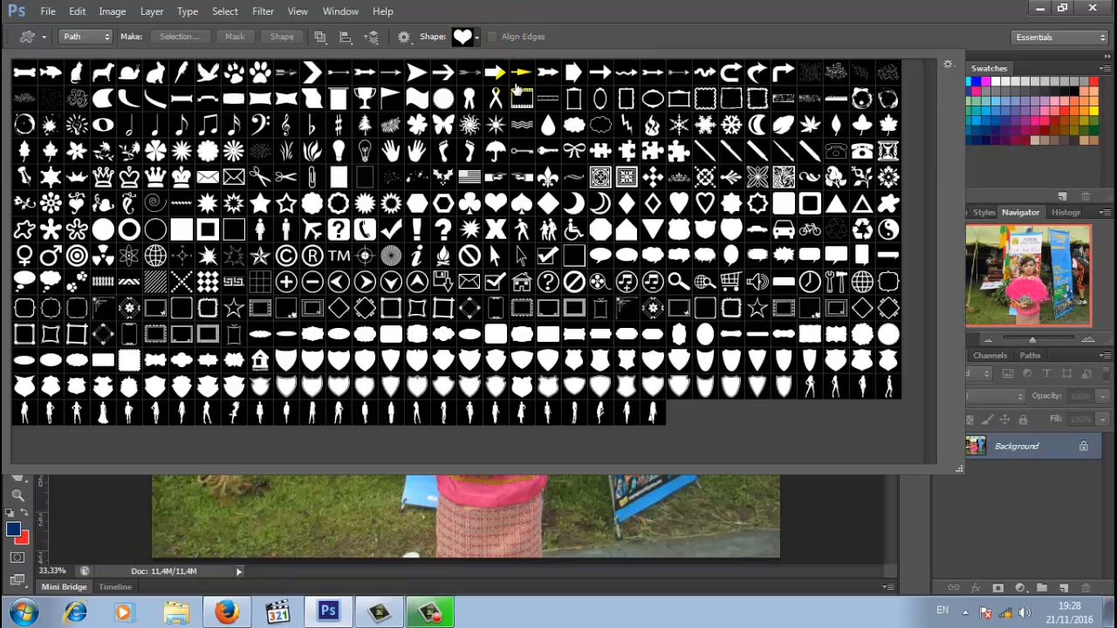
{"action": "double_click", "coordinate": [493, 206]}
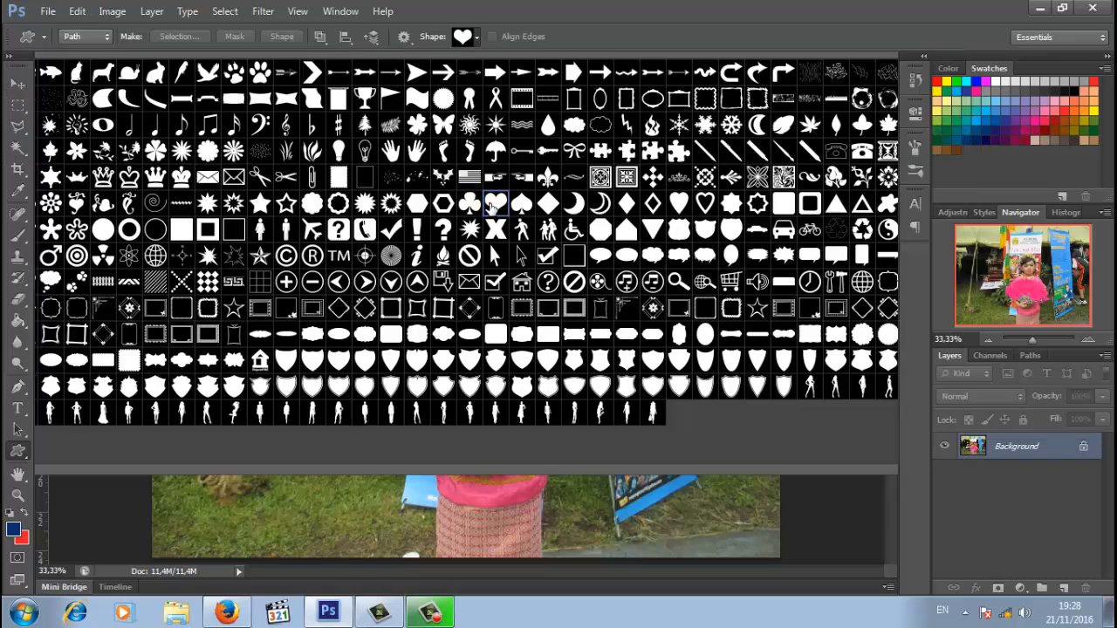
{"action": "left_click_drag", "start_coordinate": [345, 157], "coordinate": [663, 397]}
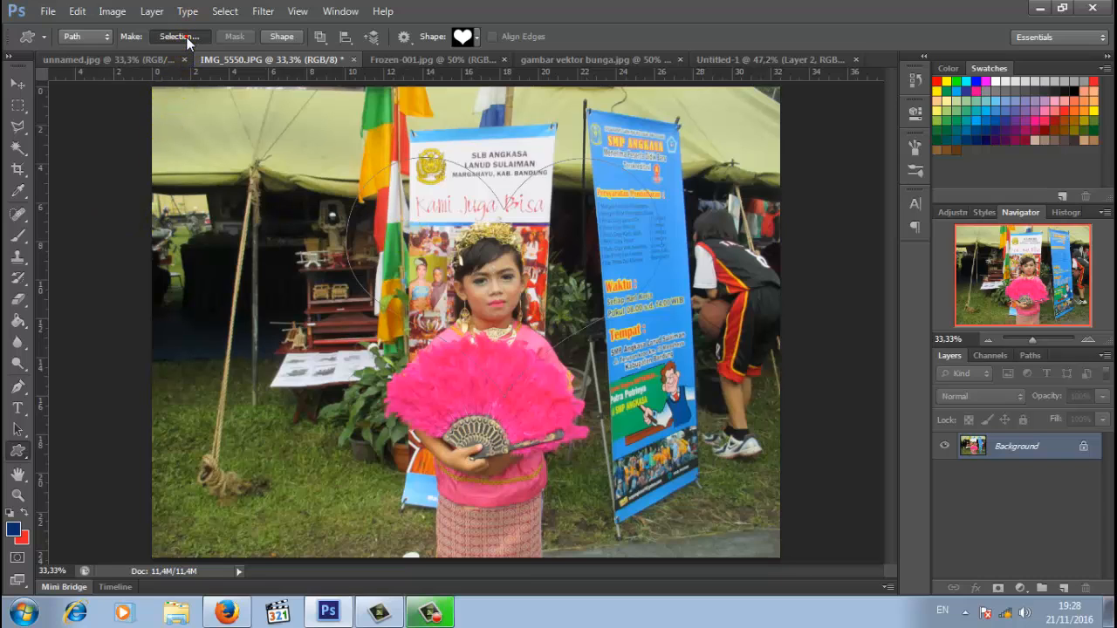
- Convert the heart path into a selection and nudge it slightly left
{"action": "left_click", "coordinate": [179, 37]}
{"action": "left_click", "coordinate": [640, 176]}
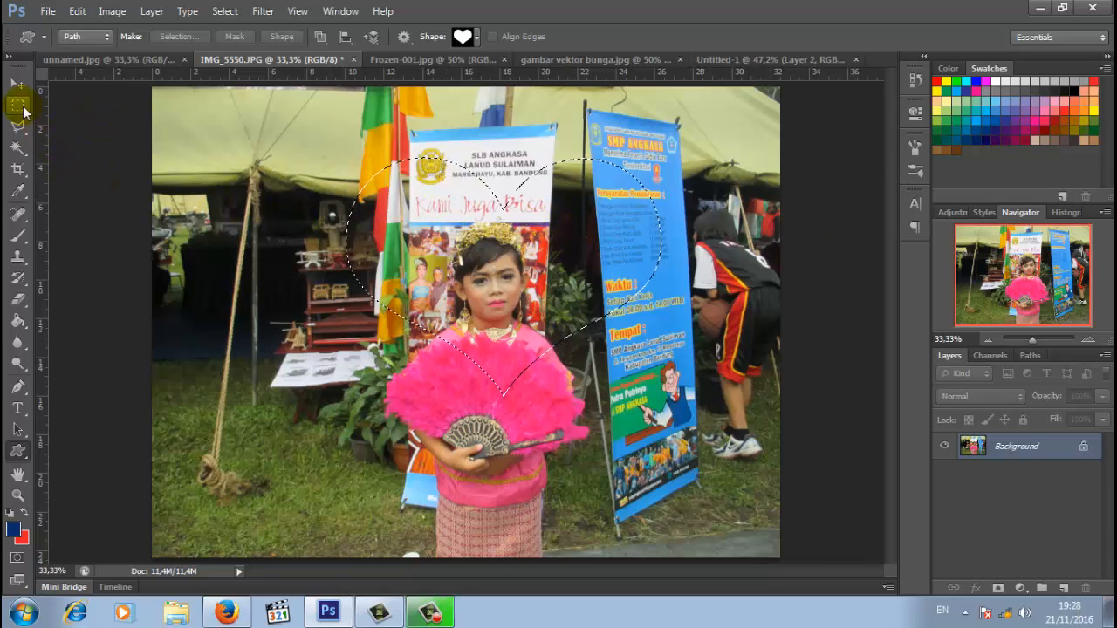
{"action": "left_click", "coordinate": [24, 107]}
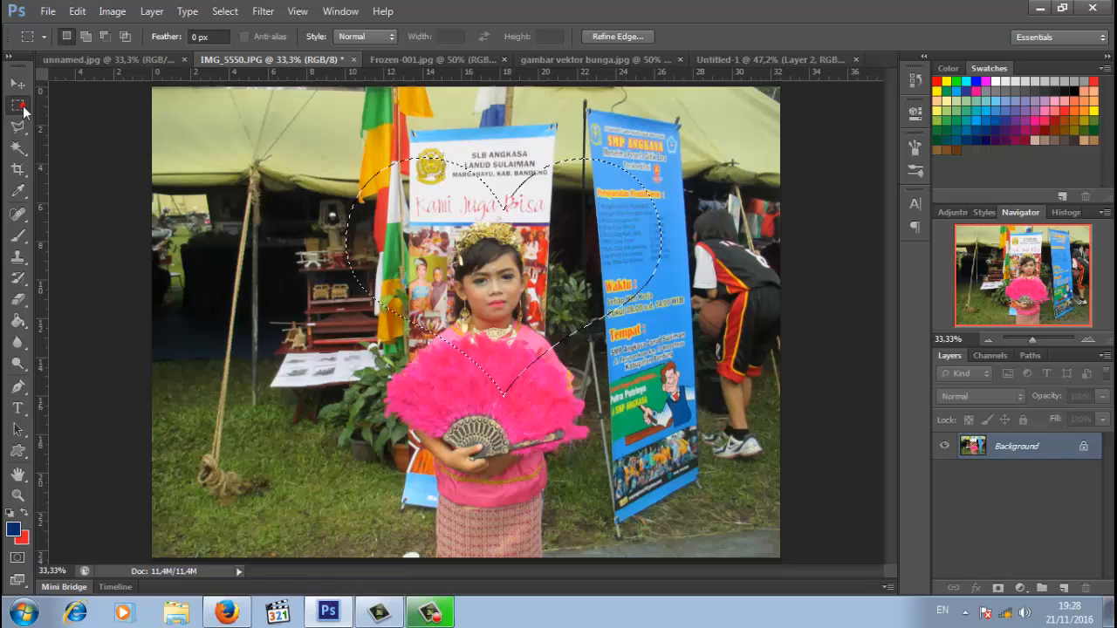
{"action": "left_click", "coordinate": [66, 37]}
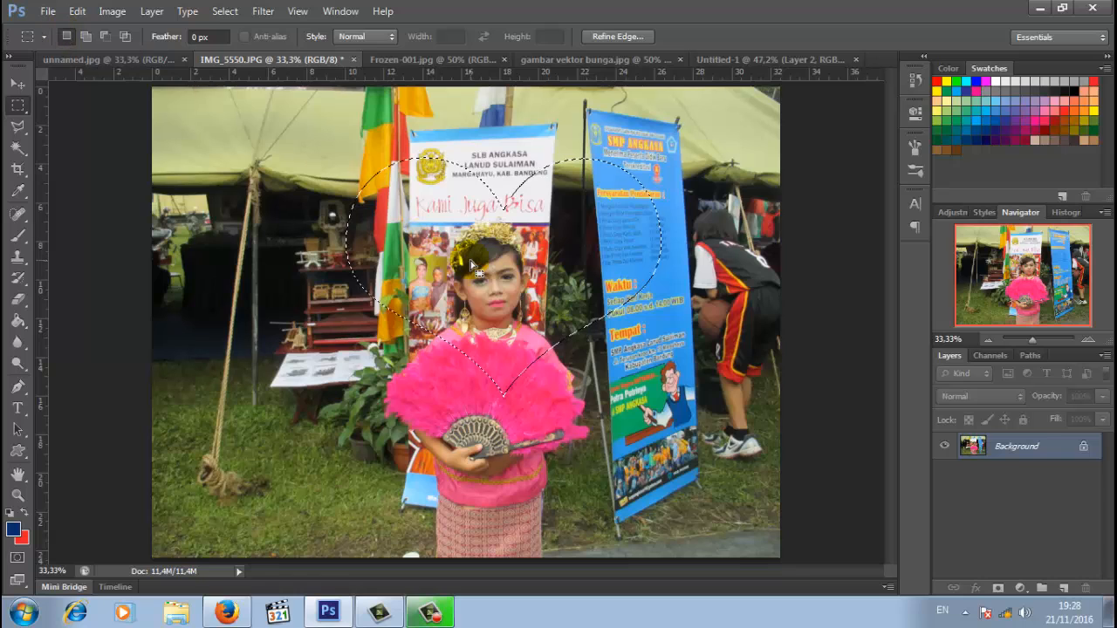
{"action": "mouse_move", "coordinate": [528, 283]}
{"action": "left_mouse_down"}
{"action": "mouse_move", "coordinate": [545, 277]}
{"action": "mouse_move", "coordinate": [498, 281]}
{"action": "mouse_move", "coordinate": [517, 290]}
{"action": "left_mouse_up"}
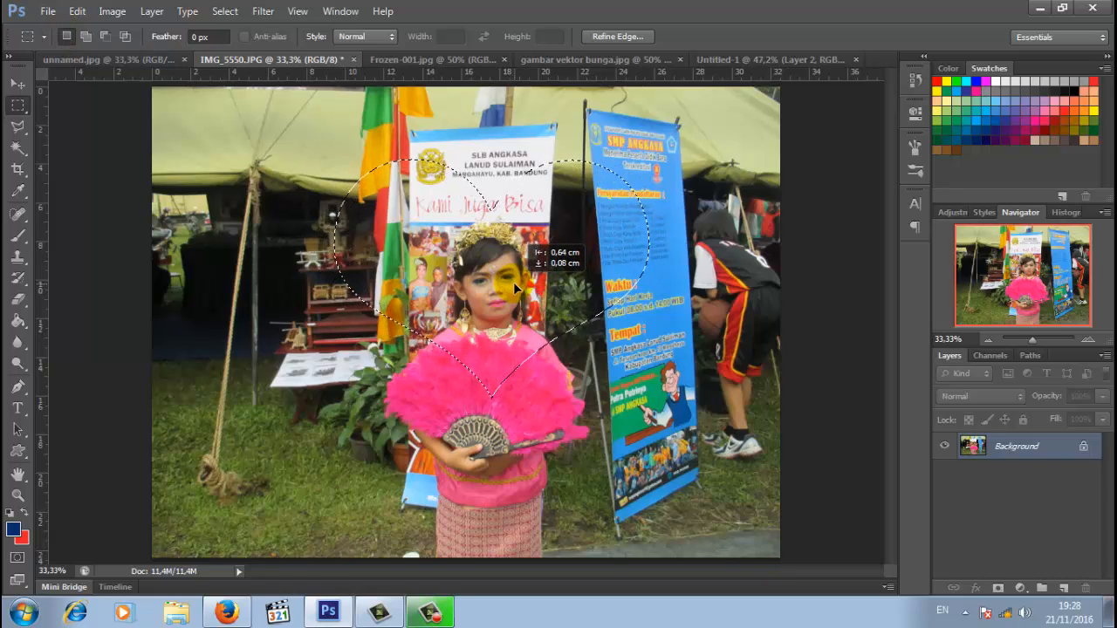
{"action": "left_click_drag", "start_coordinate": [516, 288], "coordinate": [516, 288]}
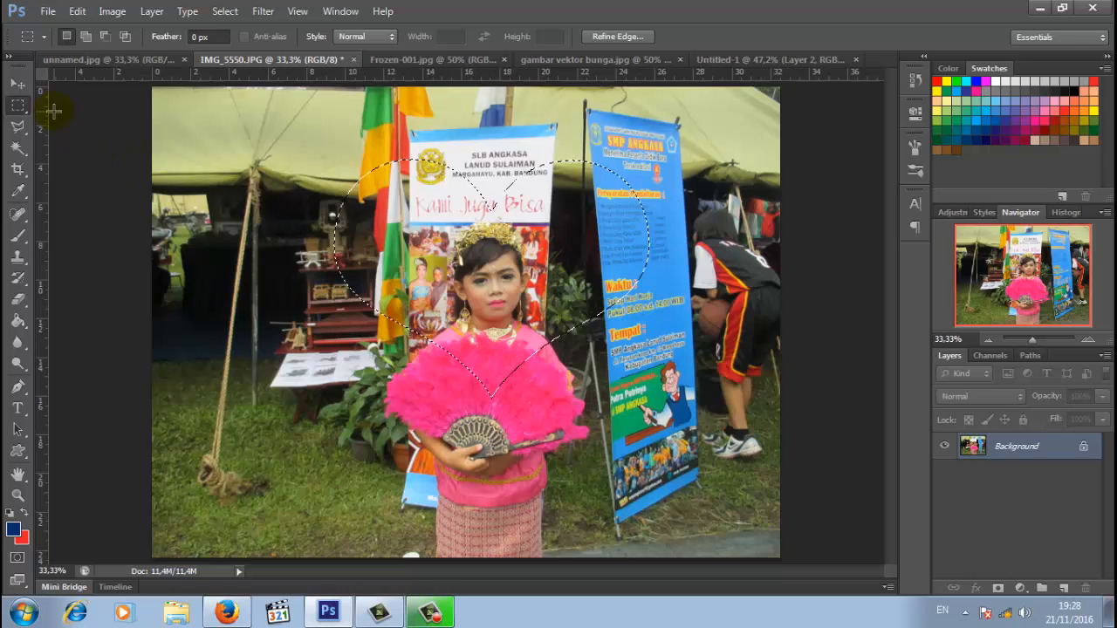
{"action": "left_click", "coordinate": [19, 85]}
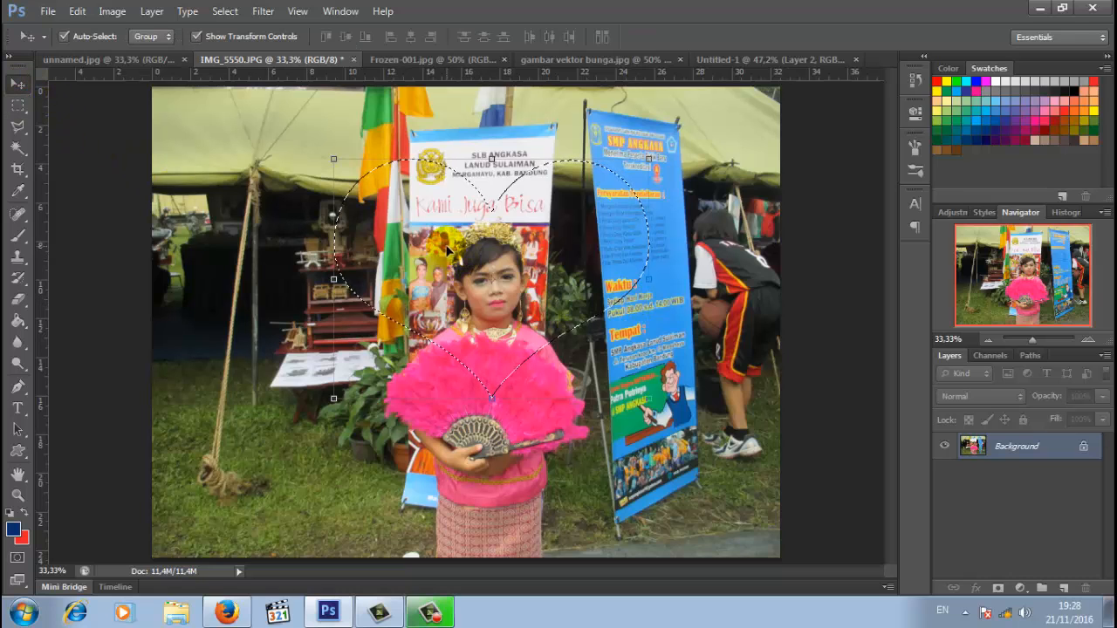
- Bring Layer 6's heart photo to the top and scale it to 66.55% between Kristoff and Elsa
{"action": "left_click", "coordinate": [740, 55]}
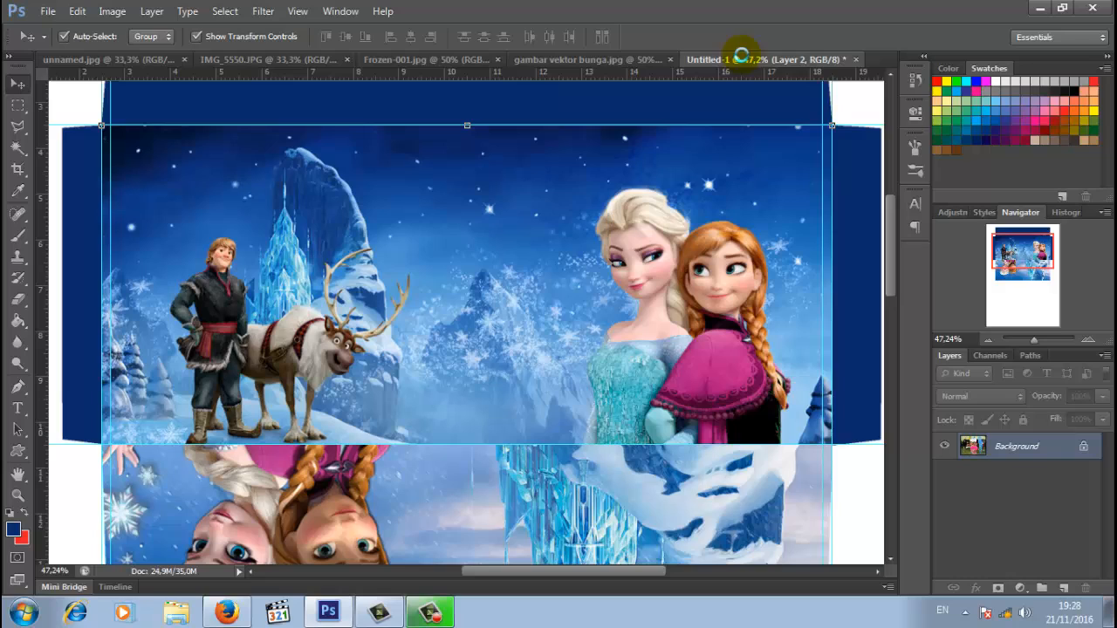
{"action": "left_click", "coordinate": [484, 251]}
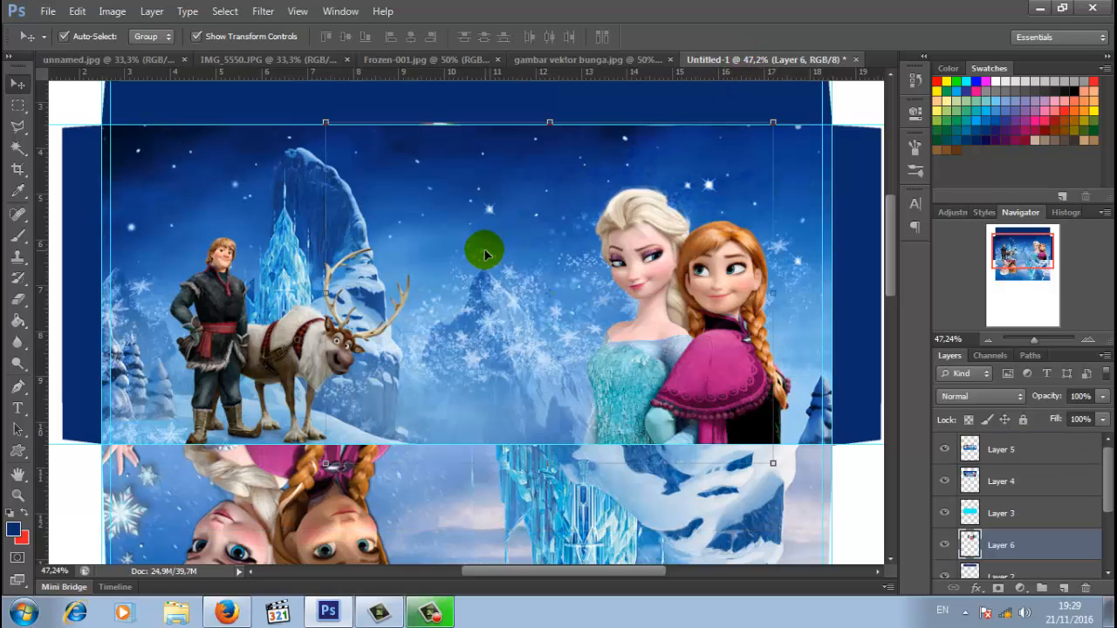
{"action": "key", "text": "ctrl+shift+bracketright"}
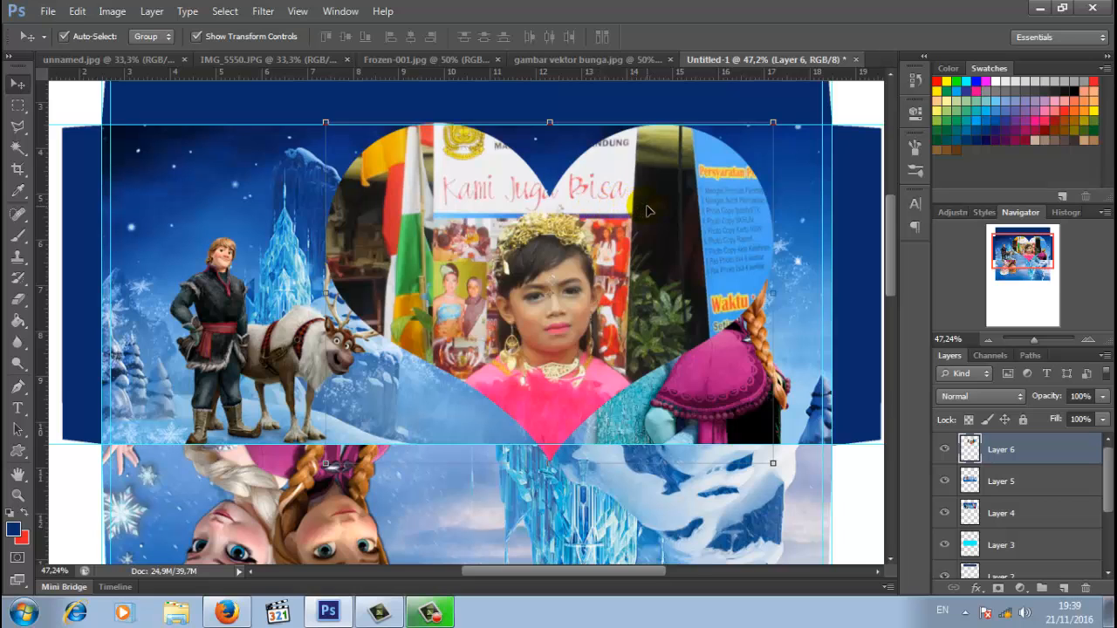
{"action": "left_click_drag", "start_coordinate": [648, 211], "coordinate": [602, 223]}
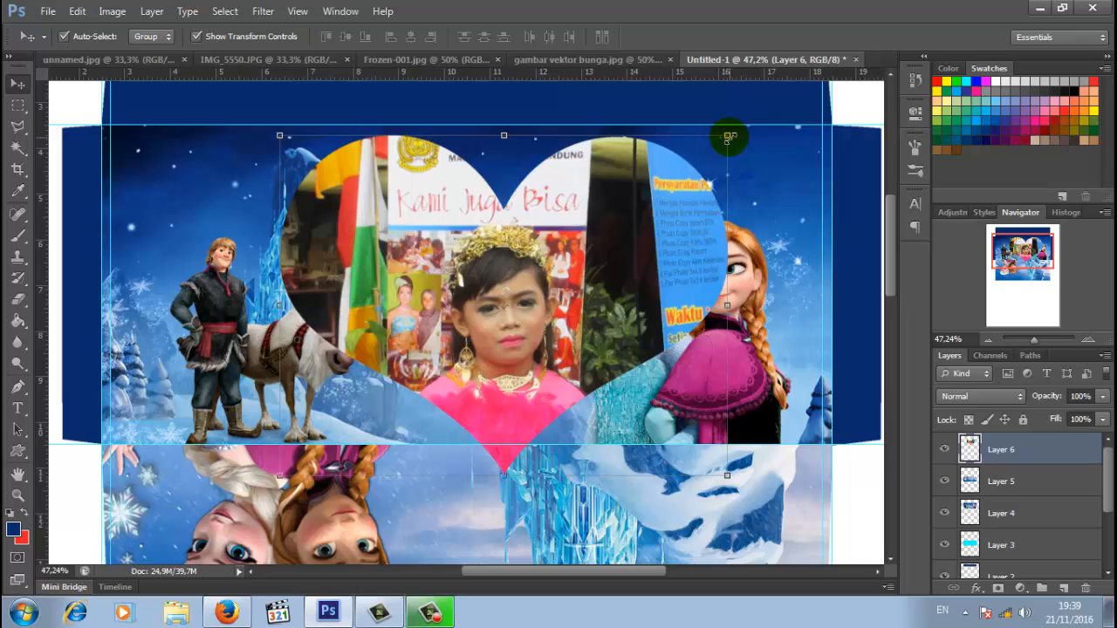
{"action": "left_click_drag", "start_coordinate": [730, 136], "coordinate": [641, 202]}
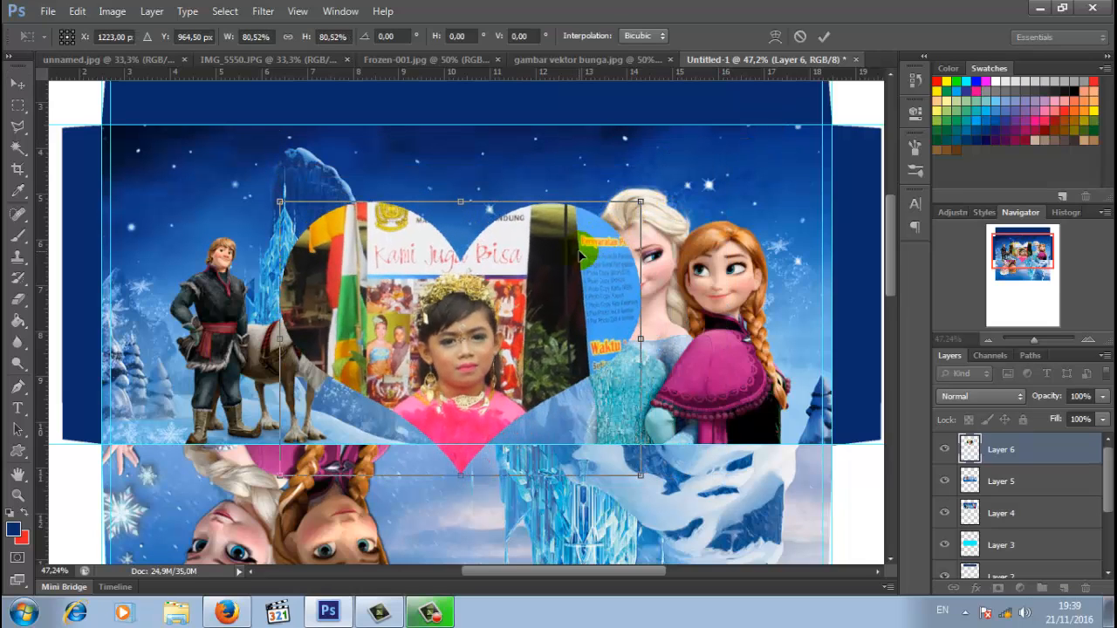
{"action": "left_click_drag", "start_coordinate": [580, 254], "coordinate": [561, 218]}
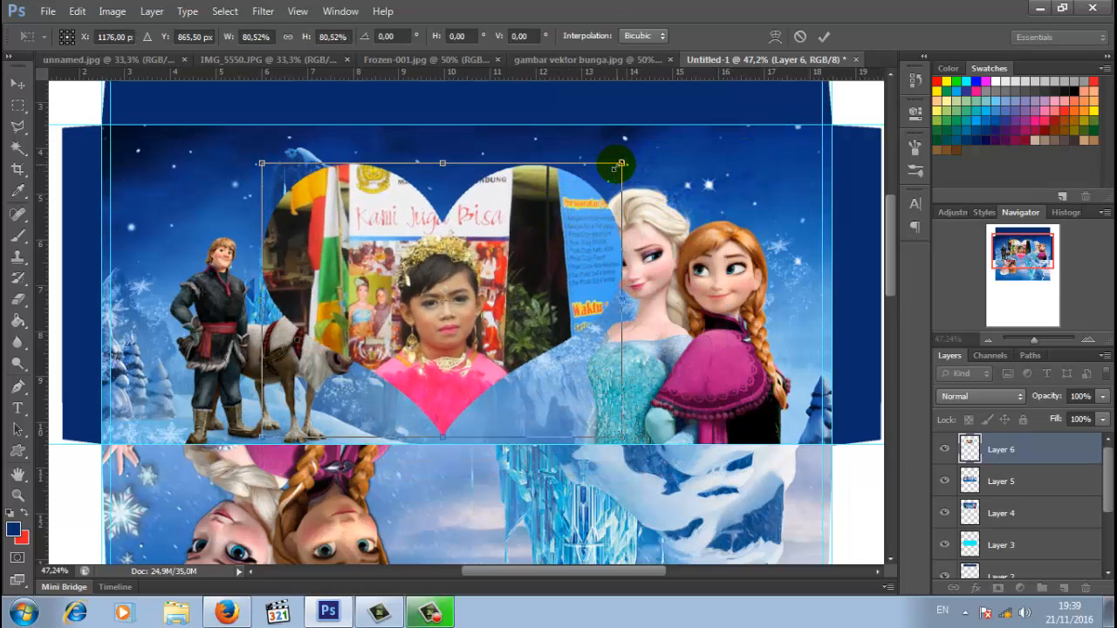
{"action": "left_click_drag", "start_coordinate": [619, 164], "coordinate": [551, 216]}
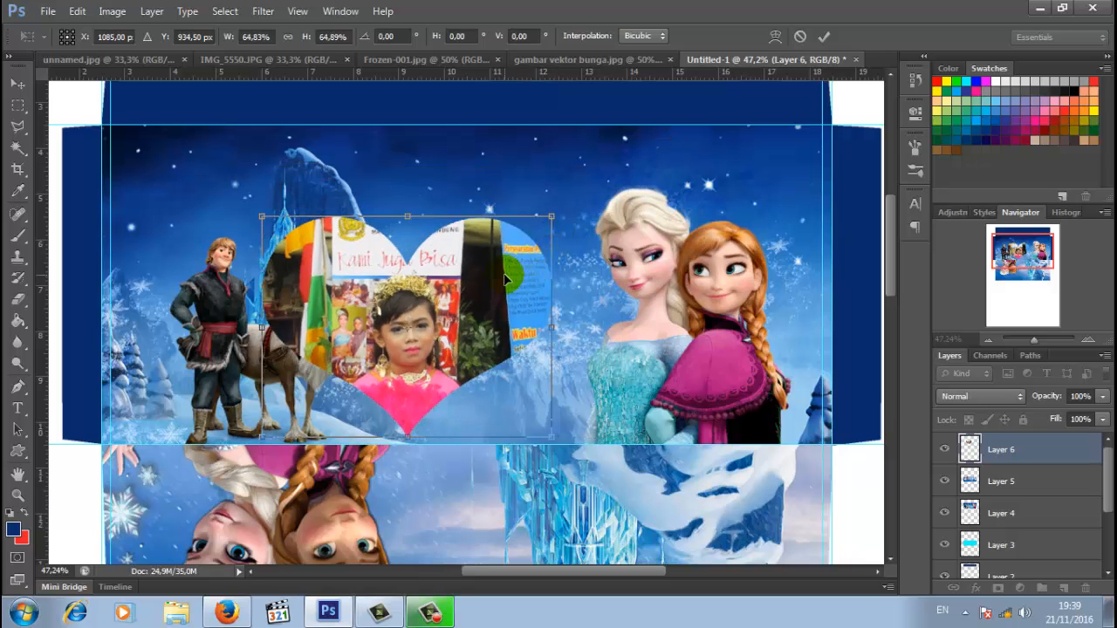
{"action": "left_click_drag", "start_coordinate": [504, 280], "coordinate": [543, 236]}
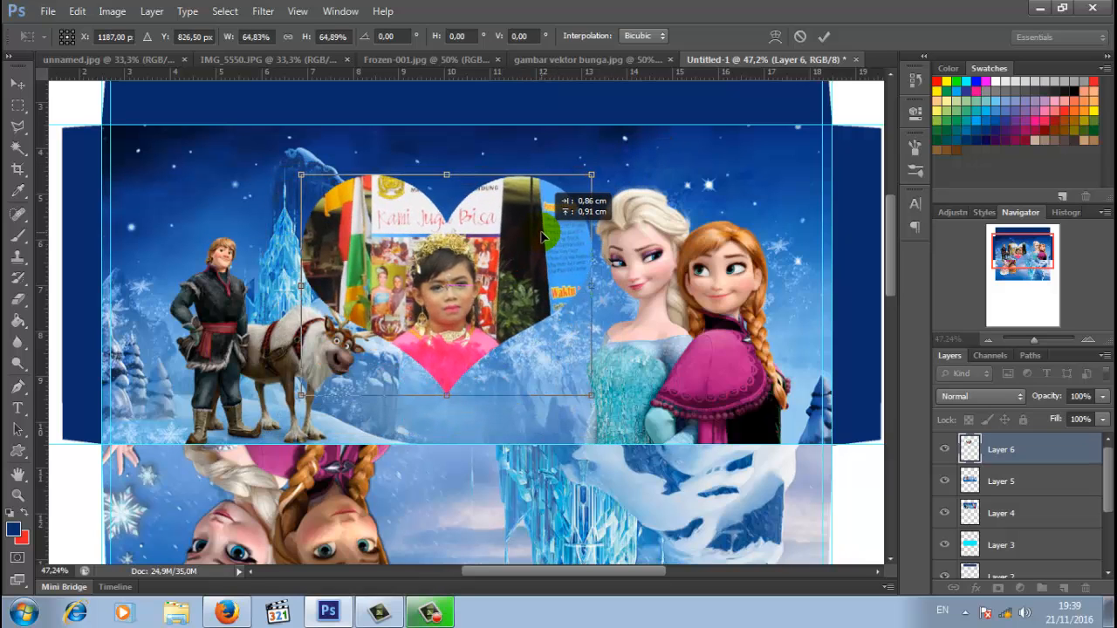
{"action": "left_click_drag", "start_coordinate": [593, 175], "coordinate": [597, 171]}
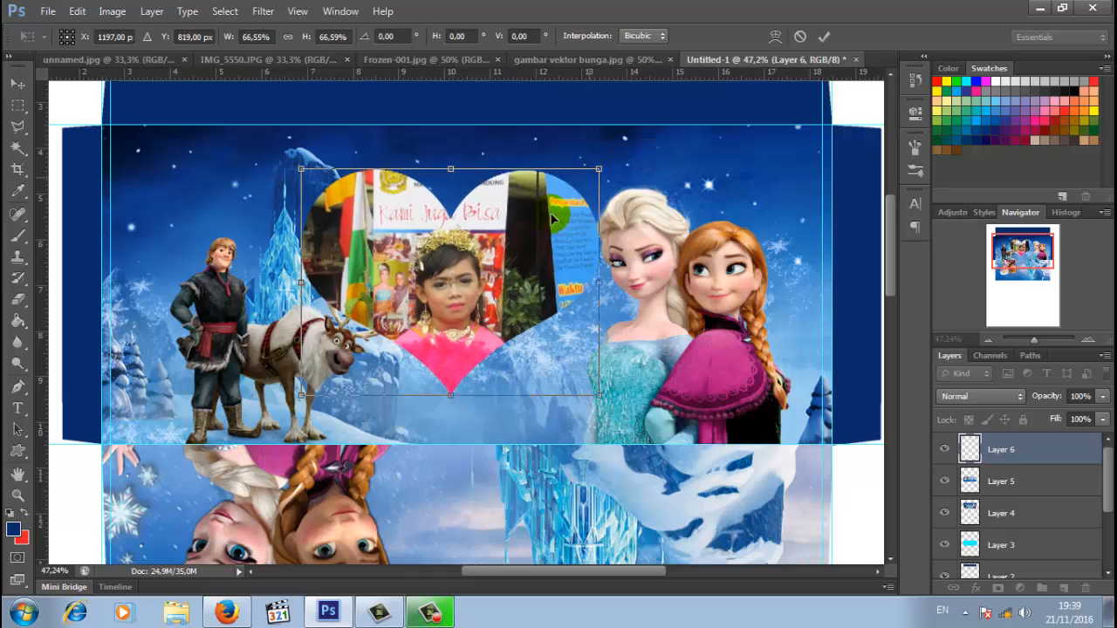
{"action": "left_click_drag", "start_coordinate": [543, 224], "coordinate": [543, 217]}
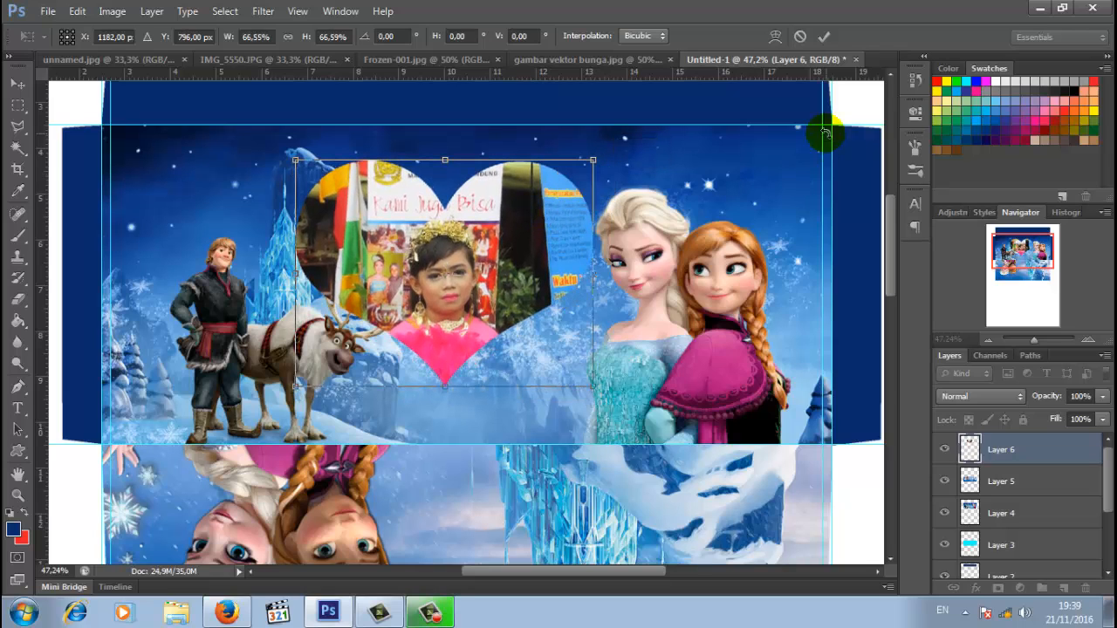
{"action": "left_click", "coordinate": [824, 38]}
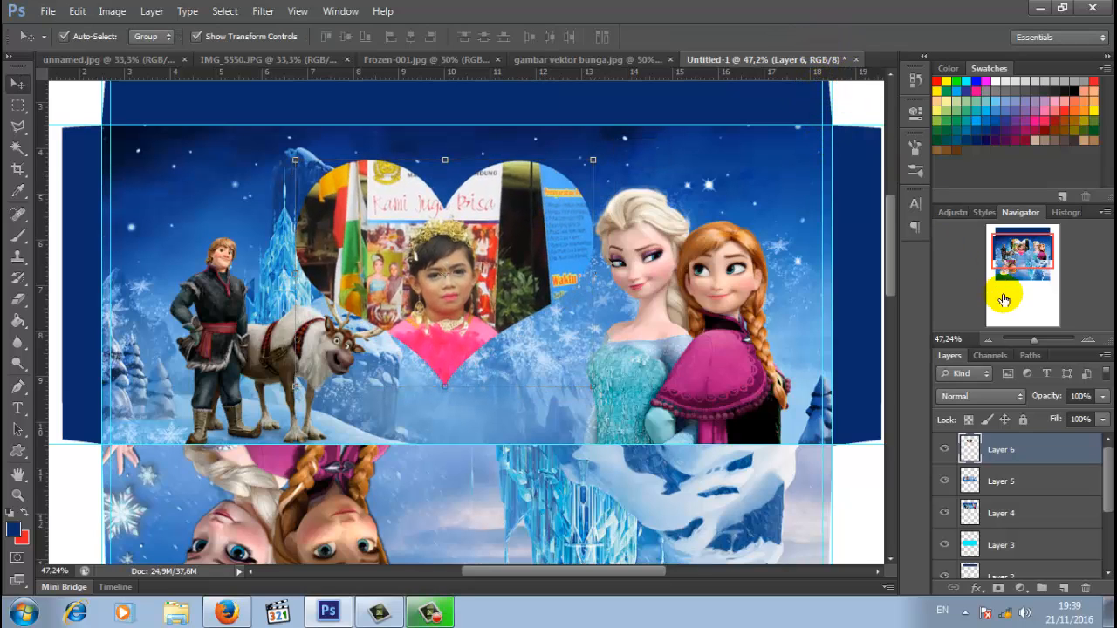
- Give Layer 6 an Outer Glow in sampled light blue, 100% opacity, 50 px size
{"action": "right_click", "coordinate": [1009, 467]}
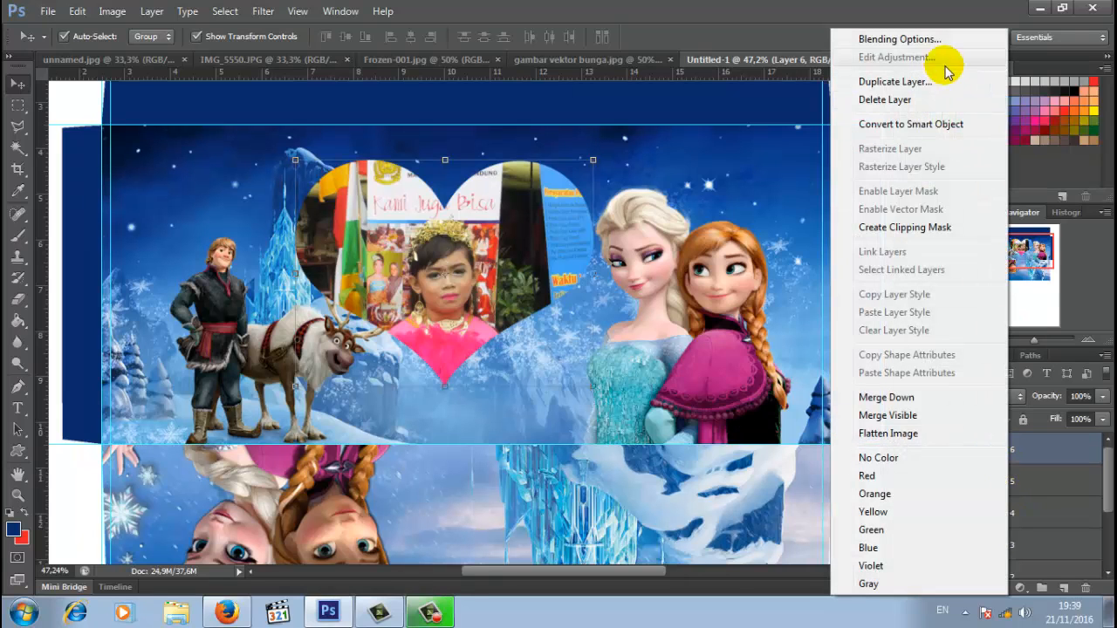
{"action": "left_click", "coordinate": [901, 39]}
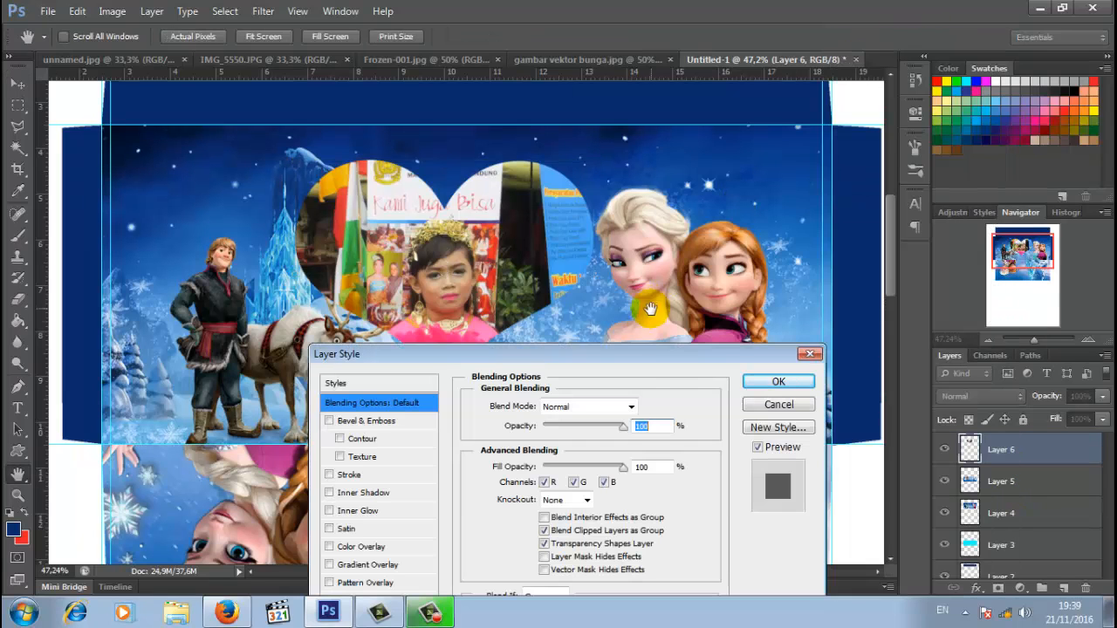
{"action": "left_click_drag", "start_coordinate": [664, 353], "coordinate": [853, 147]}
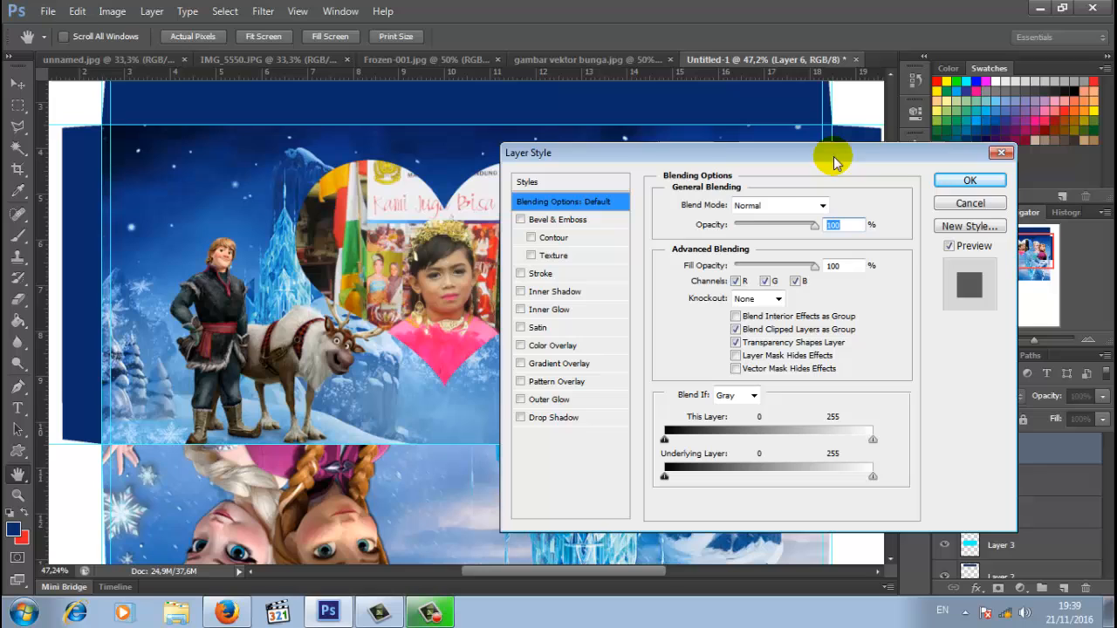
{"action": "left_click", "coordinate": [576, 401]}
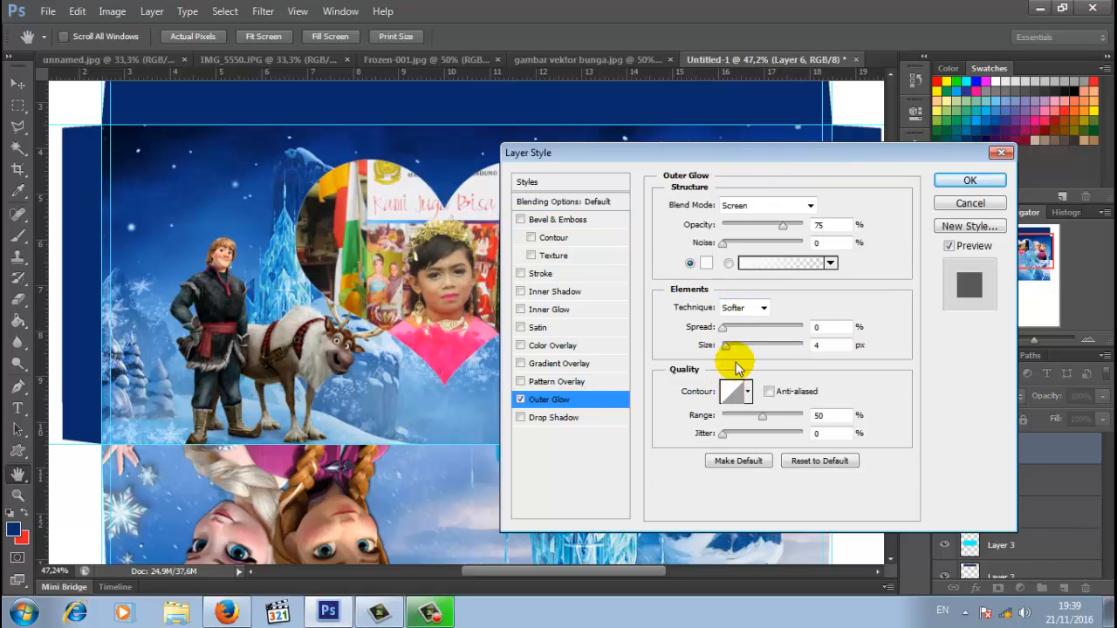
{"action": "left_click", "coordinate": [707, 264]}
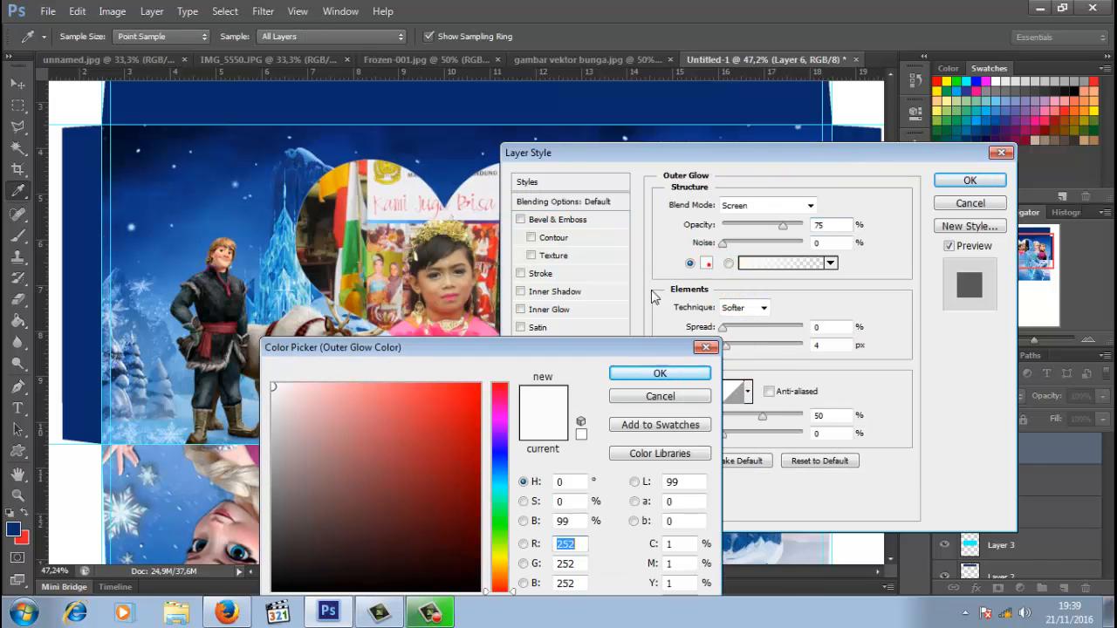
{"action": "left_click", "coordinate": [188, 397]}
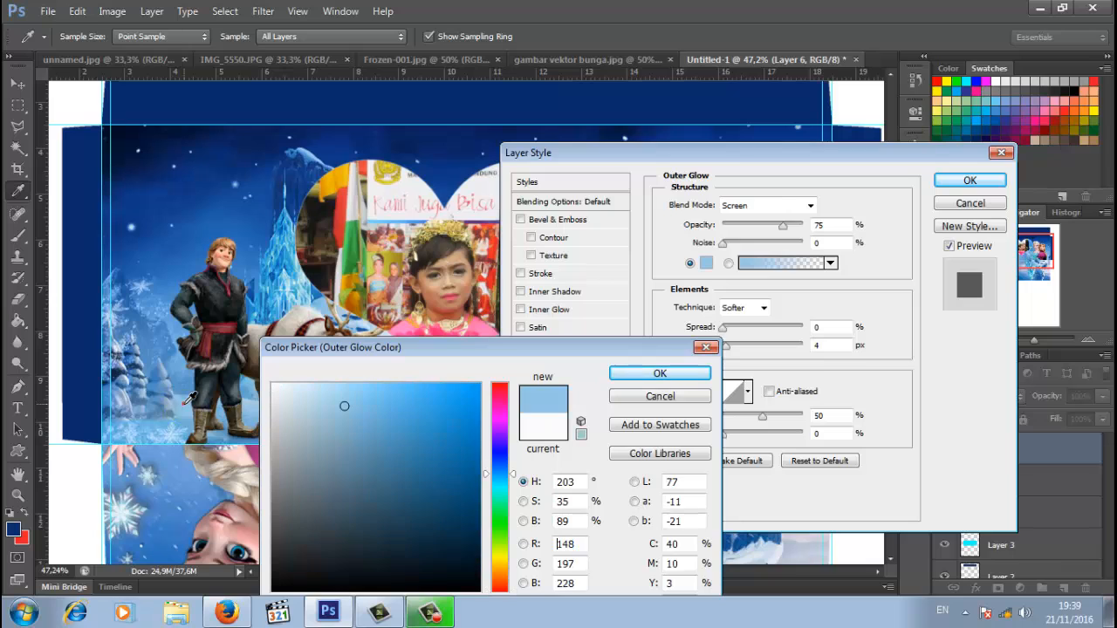
{"action": "left_click", "coordinate": [645, 373]}
{"action": "left_click", "coordinate": [778, 228]}
{"action": "left_click_drag", "start_coordinate": [787, 230], "coordinate": [803, 228]}
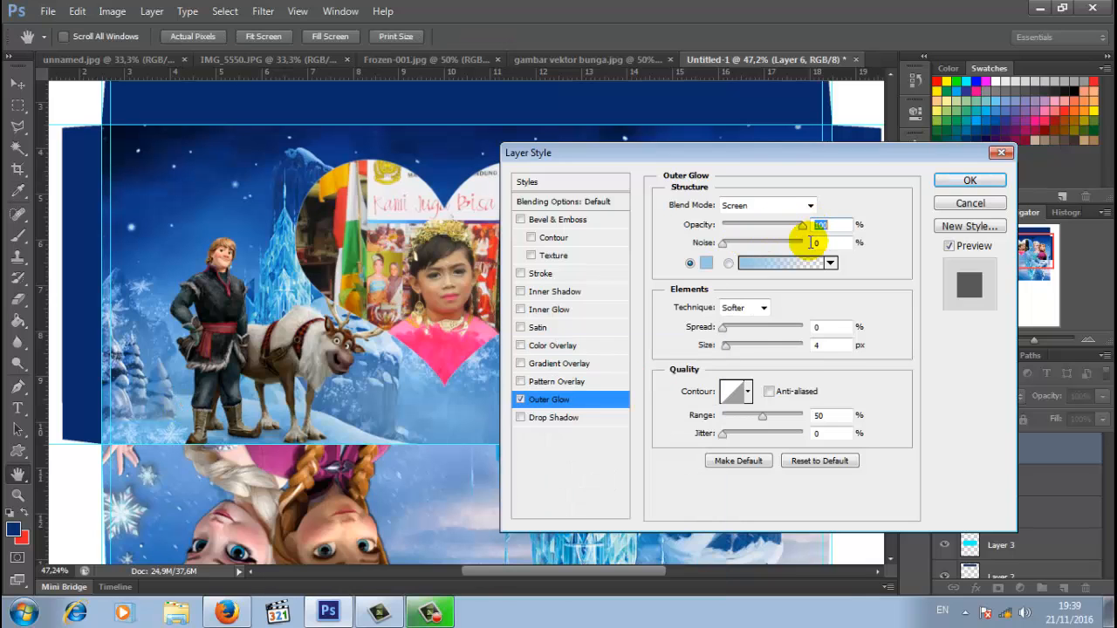
{"action": "left_click_drag", "start_coordinate": [726, 346], "coordinate": [742, 346]}
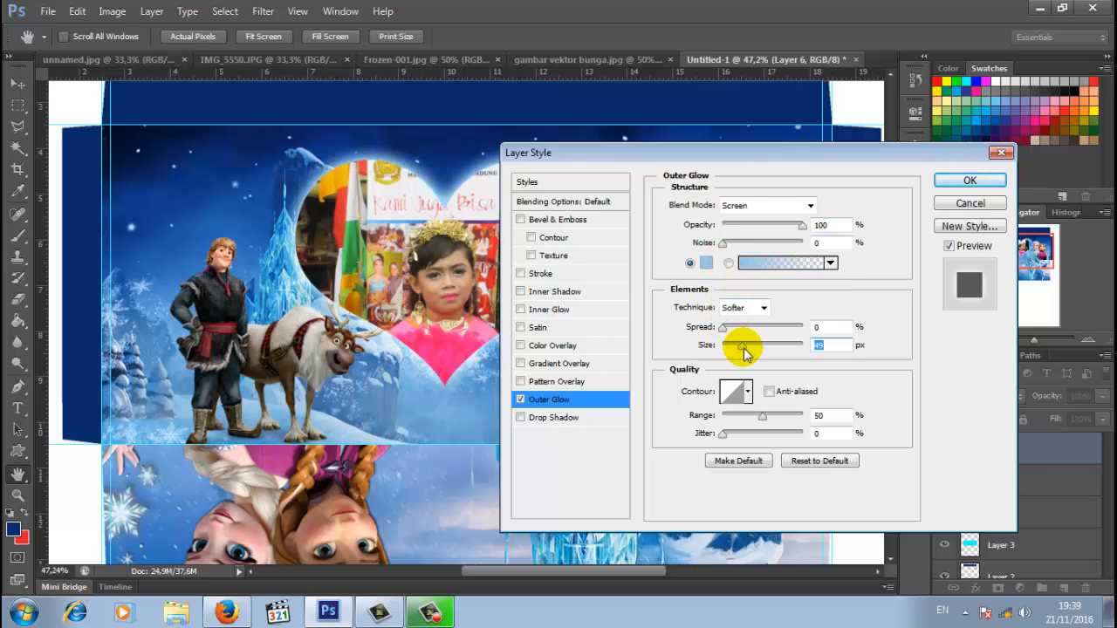
{"action": "type", "text": "50"}
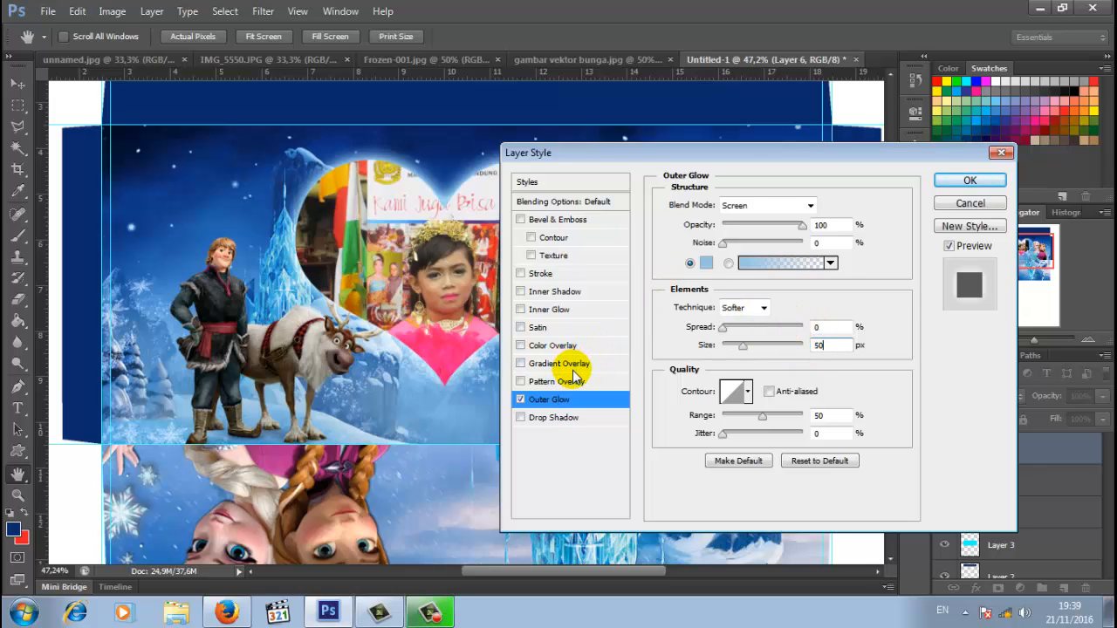
- Enable Inner Glow in the sampled dark navy, Normal blend, 100% opacity, 35 px size
{"action": "left_click", "coordinate": [550, 309]}
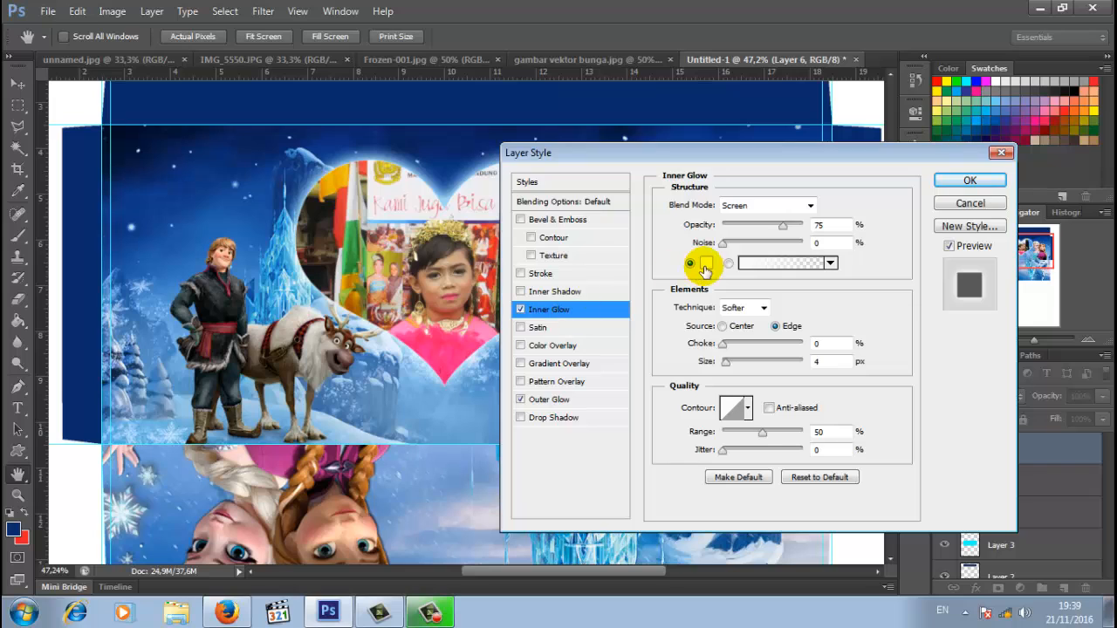
{"action": "left_click", "coordinate": [705, 262]}
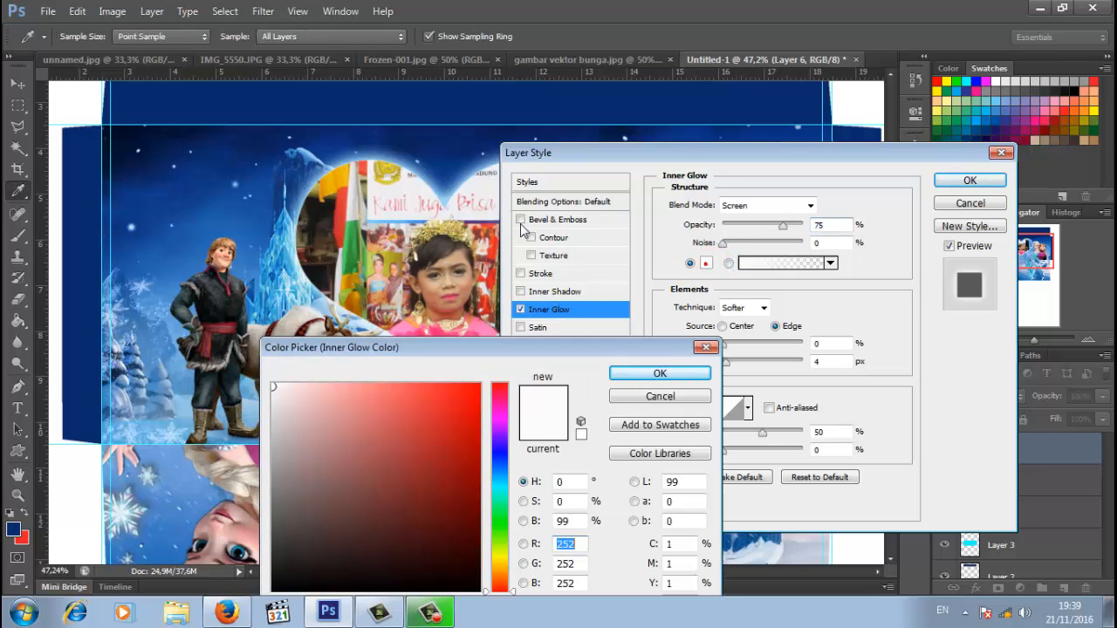
{"action": "left_click", "coordinate": [212, 157]}
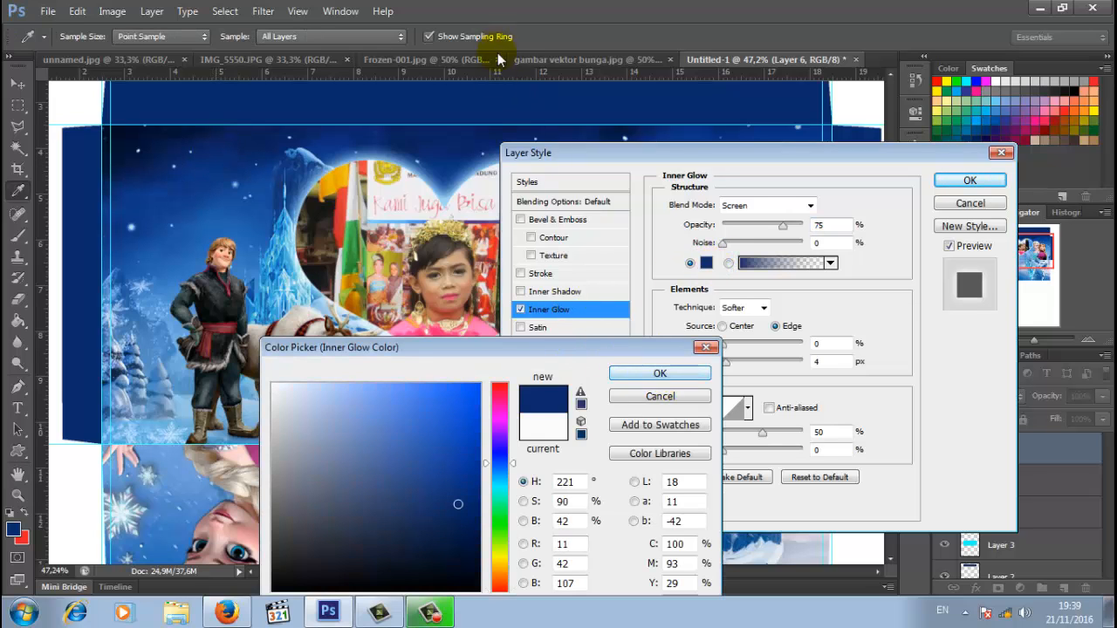
{"action": "left_click", "coordinate": [494, 87]}
{"action": "left_click", "coordinate": [625, 370]}
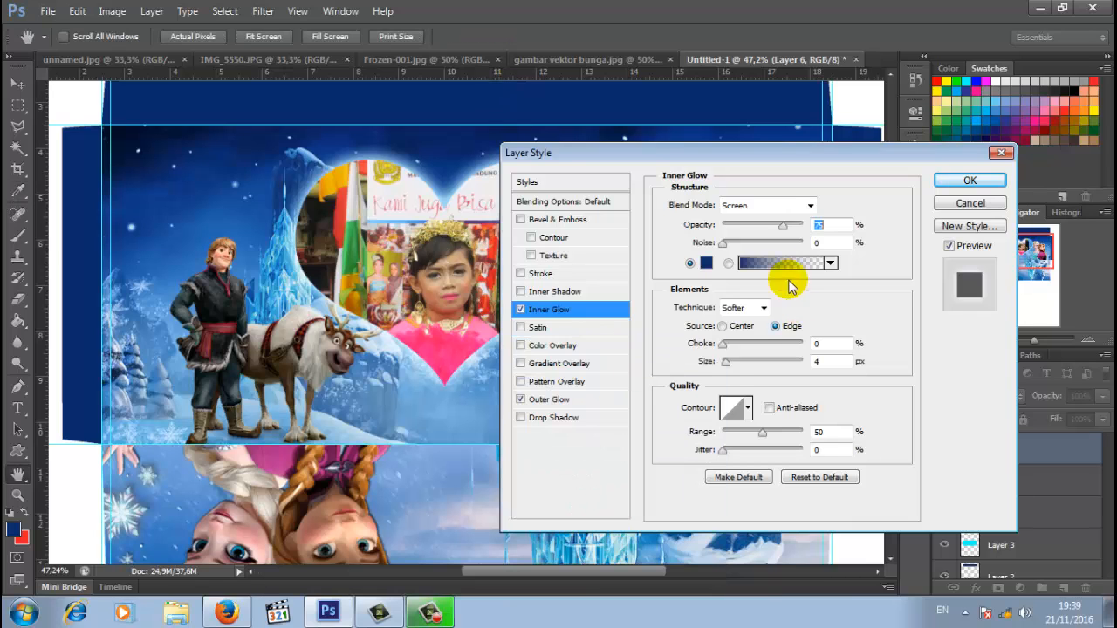
{"action": "left_click_drag", "start_coordinate": [784, 224], "coordinate": [808, 226]}
{"action": "left_click", "coordinate": [785, 229]}
{"action": "left_click", "coordinate": [799, 204]}
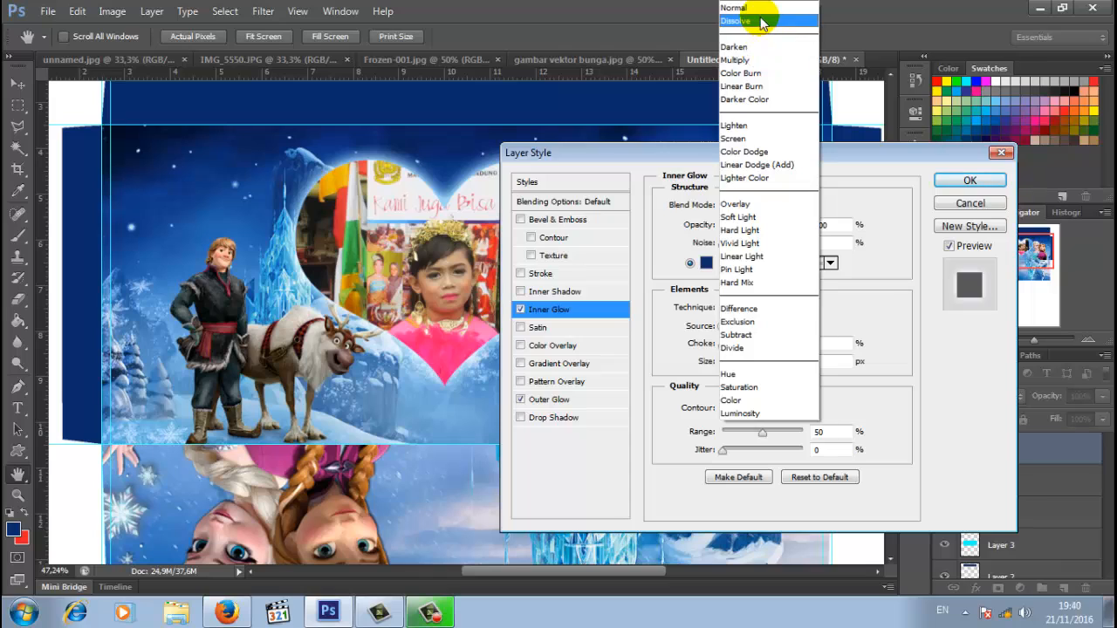
{"action": "left_click", "coordinate": [737, 8]}
{"action": "left_click", "coordinate": [725, 362]}
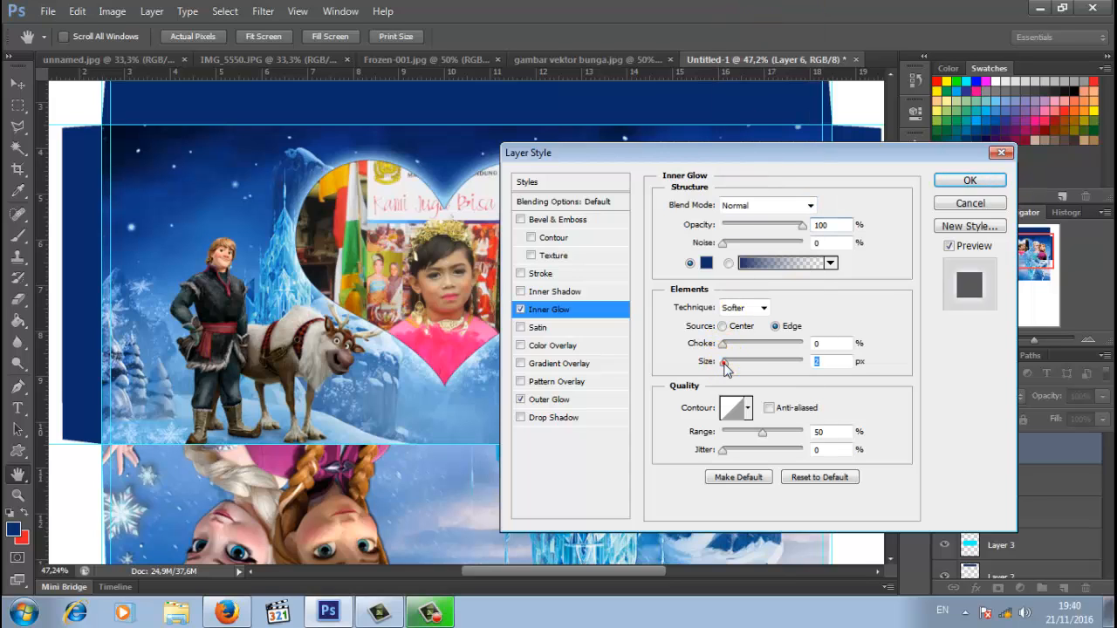
{"action": "left_click_drag", "start_coordinate": [725, 363], "coordinate": [736, 368]}
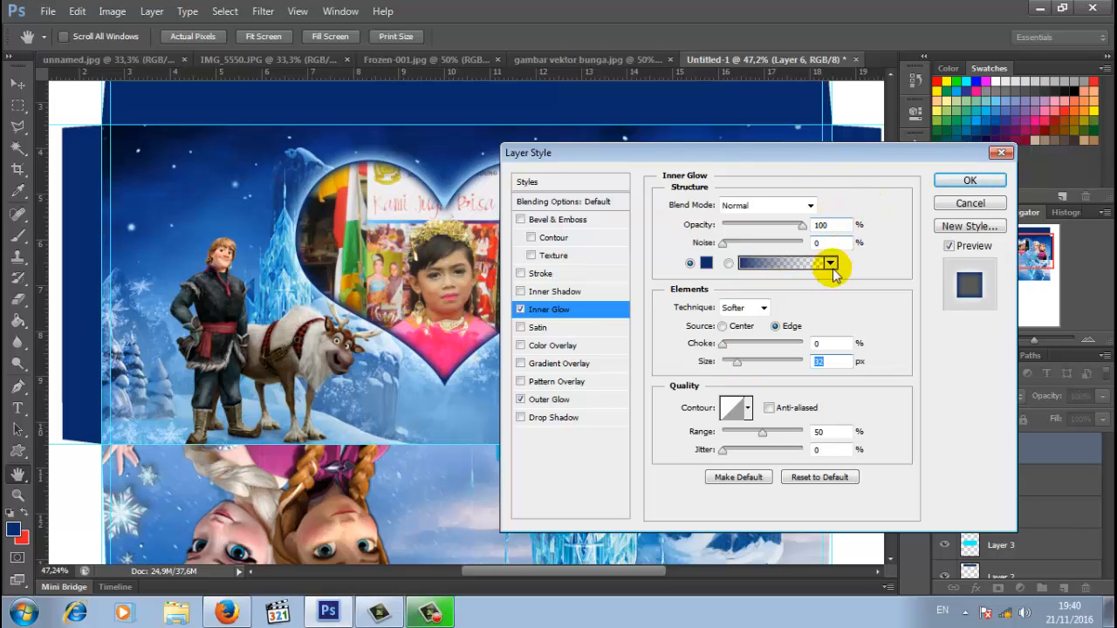
{"action": "type", "text": "35"}
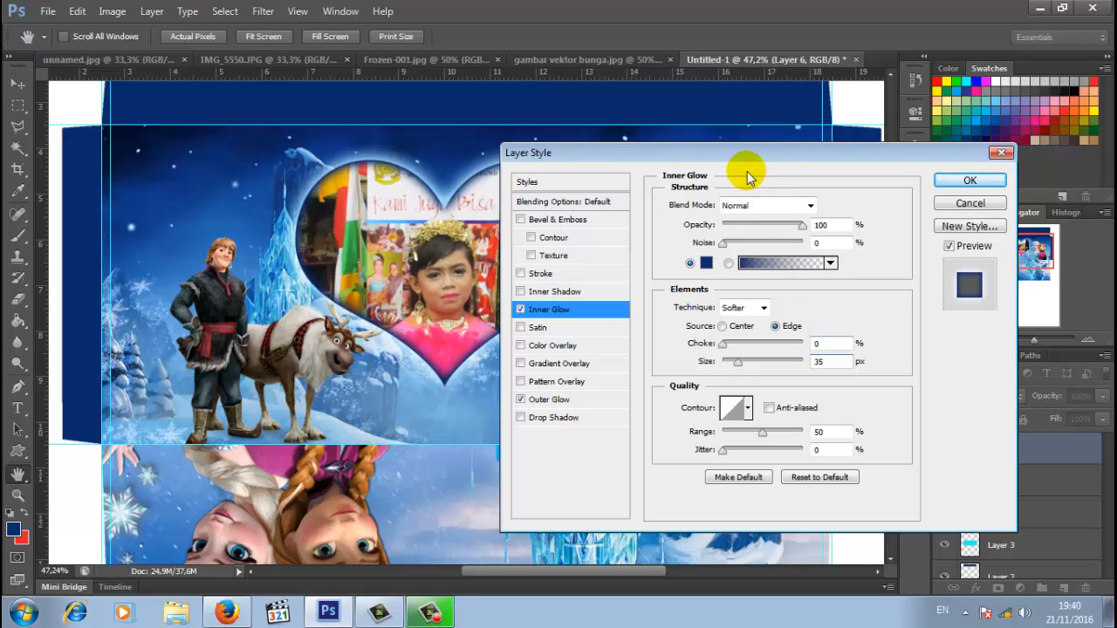
{"action": "left_click_drag", "start_coordinate": [749, 156], "coordinate": [636, 170]}
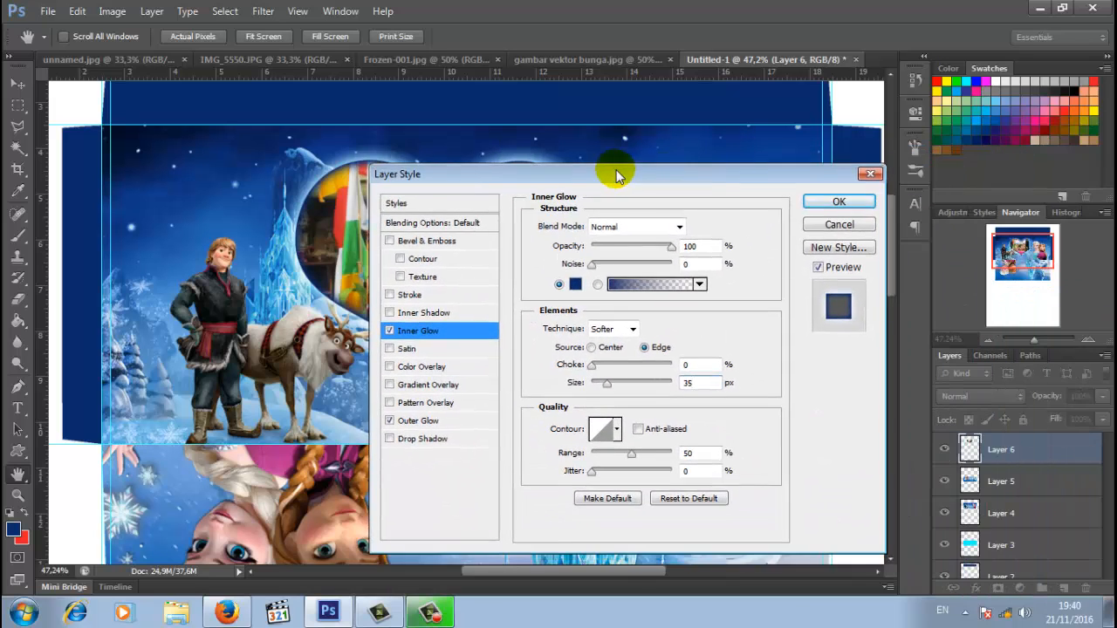
- Apply both glows to the heart photo, then type the child's name in white at the panel's upper left
{"action": "left_click", "coordinate": [829, 204]}
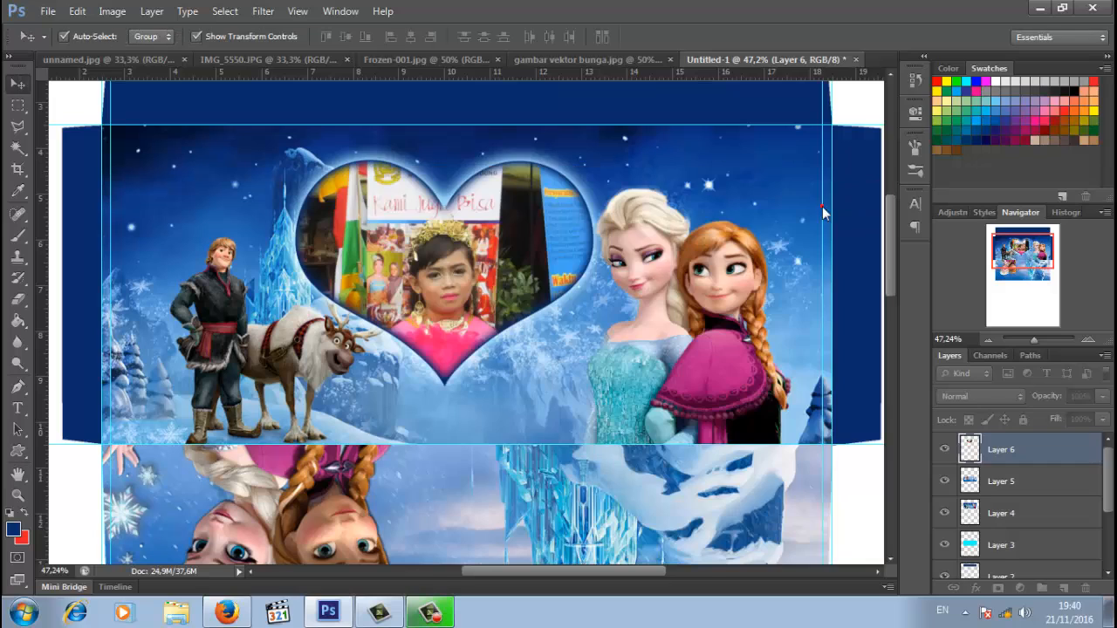
{"action": "left_click", "coordinate": [484, 479]}
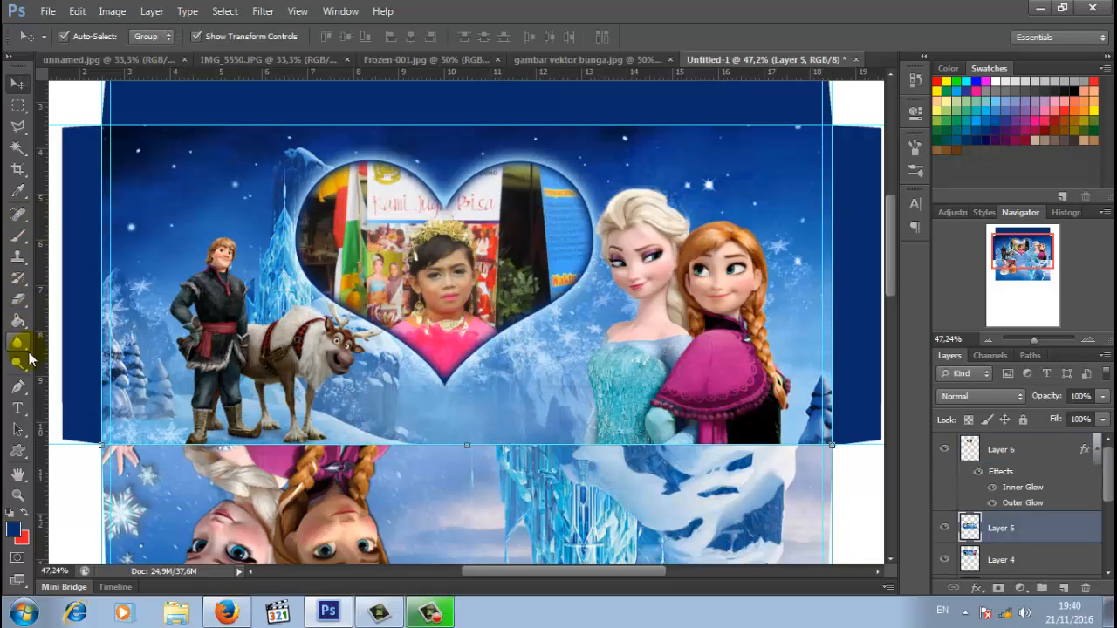
{"action": "left_click", "coordinate": [144, 175]}
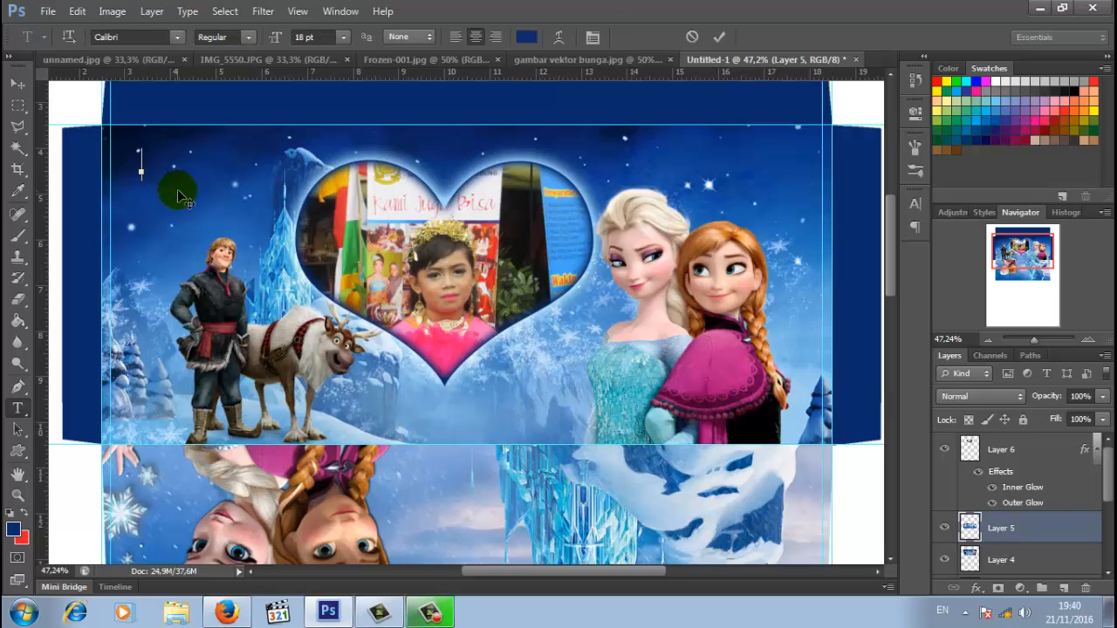
{"action": "left_click", "coordinate": [525, 38]}
{"action": "left_click", "coordinate": [76, 102]}
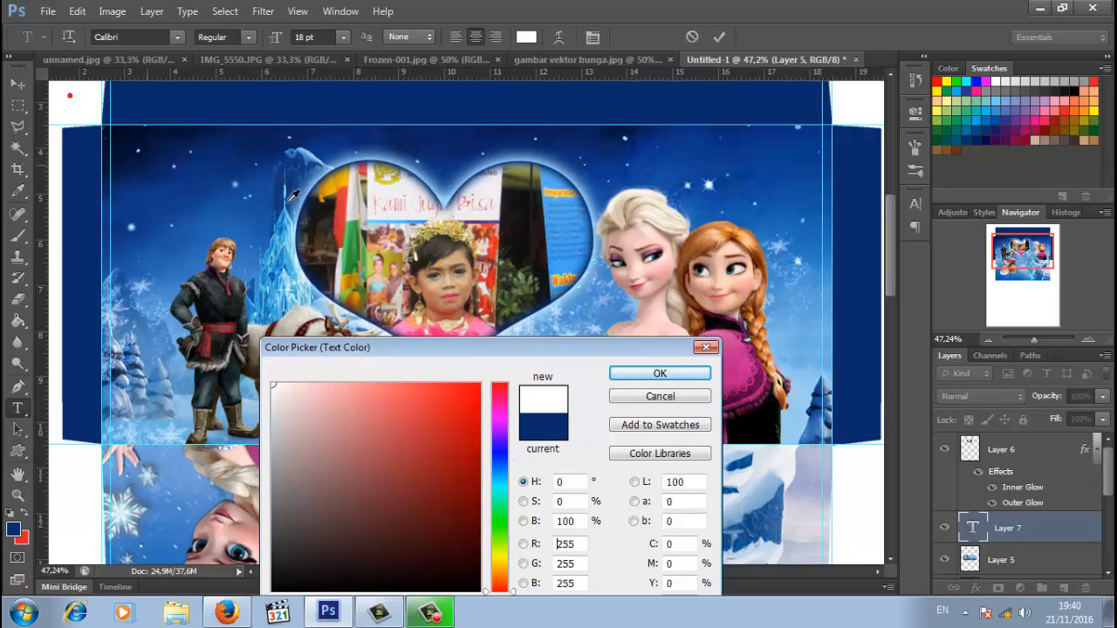
{"action": "left_click", "coordinate": [650, 373]}
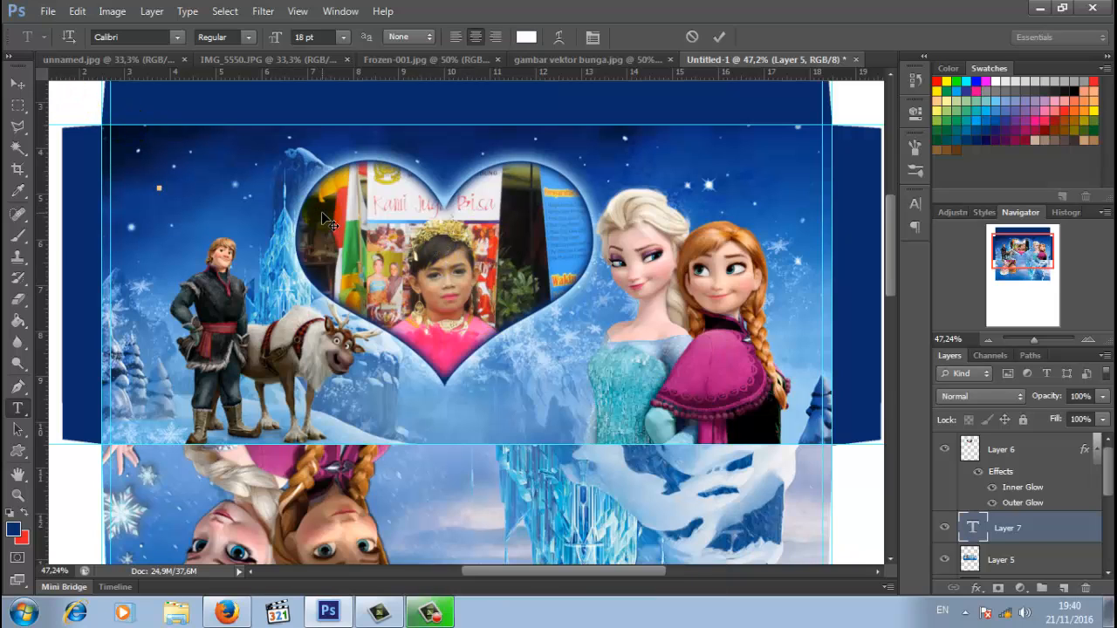
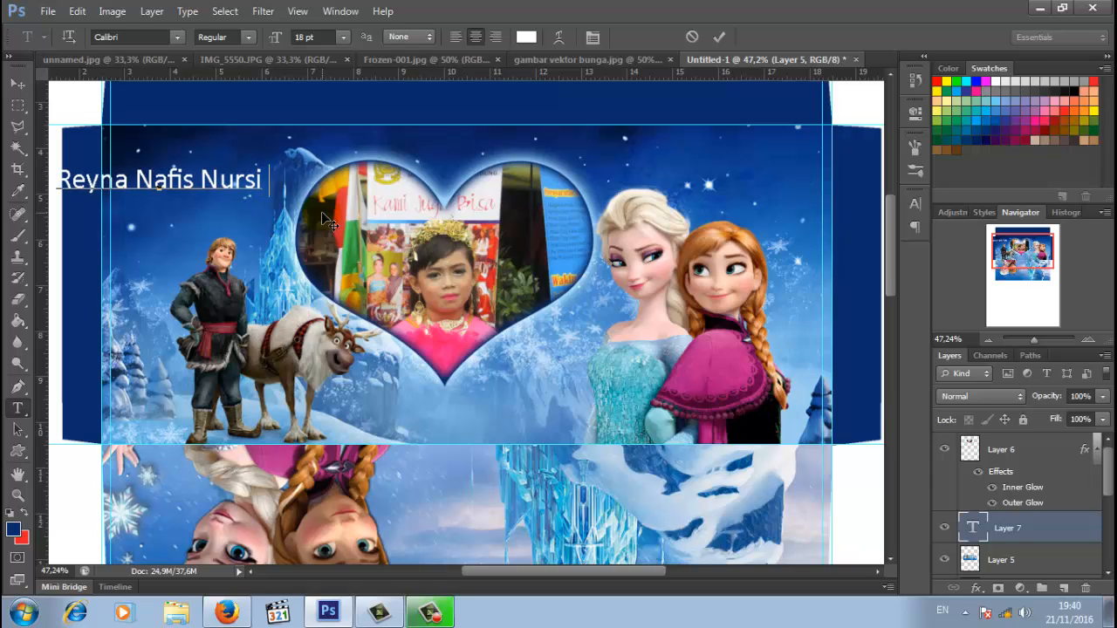
- Shift the name text right and place its layer above the heart photo
{"action": "left_click_drag", "start_coordinate": [321, 212], "coordinate": [423, 228]}
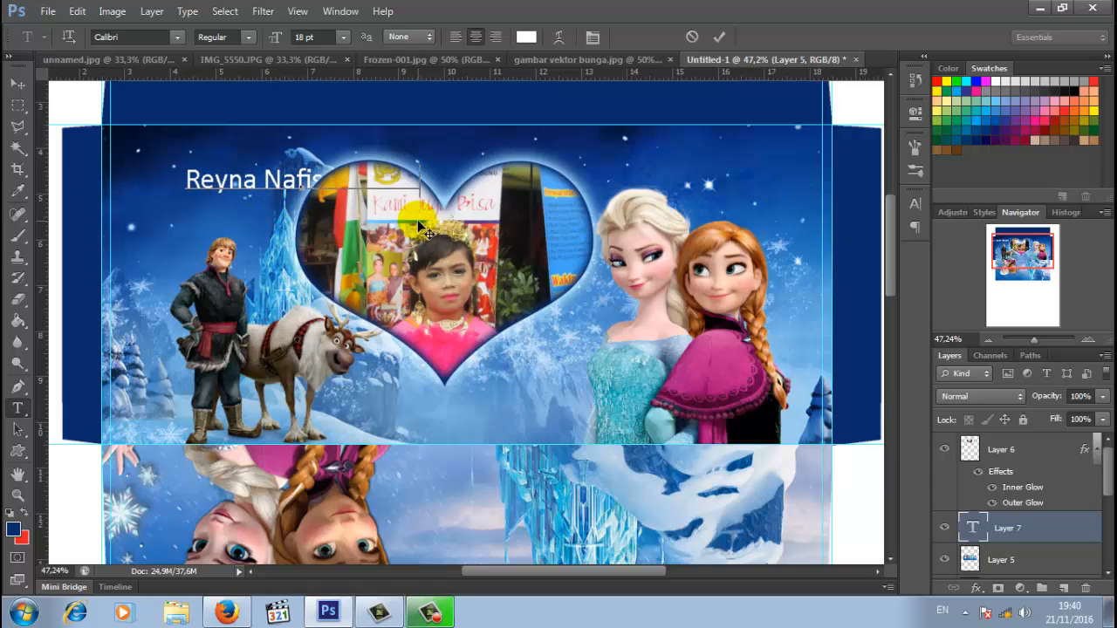
{"action": "left_click_drag", "start_coordinate": [998, 531], "coordinate": [1002, 441]}
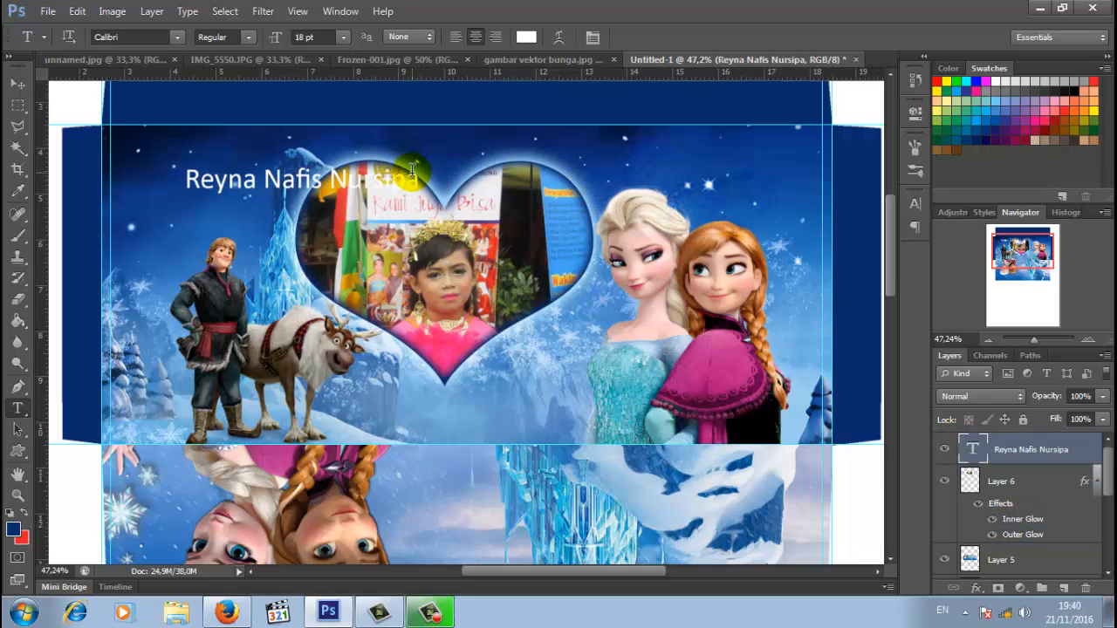
{"action": "left_click_drag", "start_coordinate": [414, 178], "coordinate": [133, 192]}
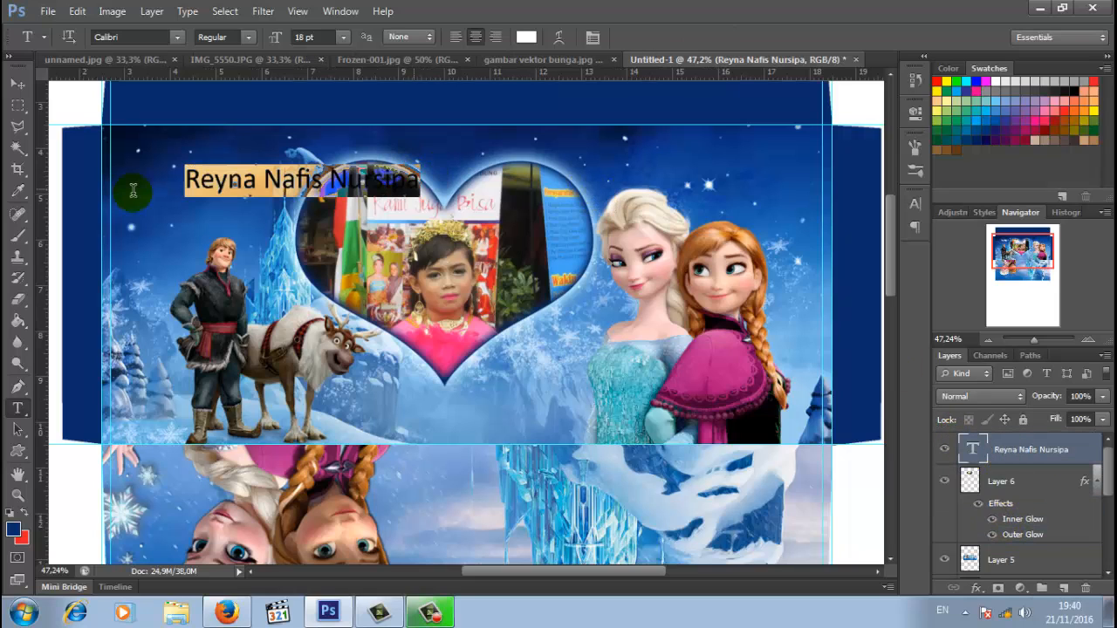
- Set the name in Krinkes Decor PERSONAL USE at 24 pt and nudge it slightly up-right
{"action": "left_click", "coordinate": [174, 38]}
{"action": "left_click_drag", "start_coordinate": [356, 129], "coordinate": [356, 253]}
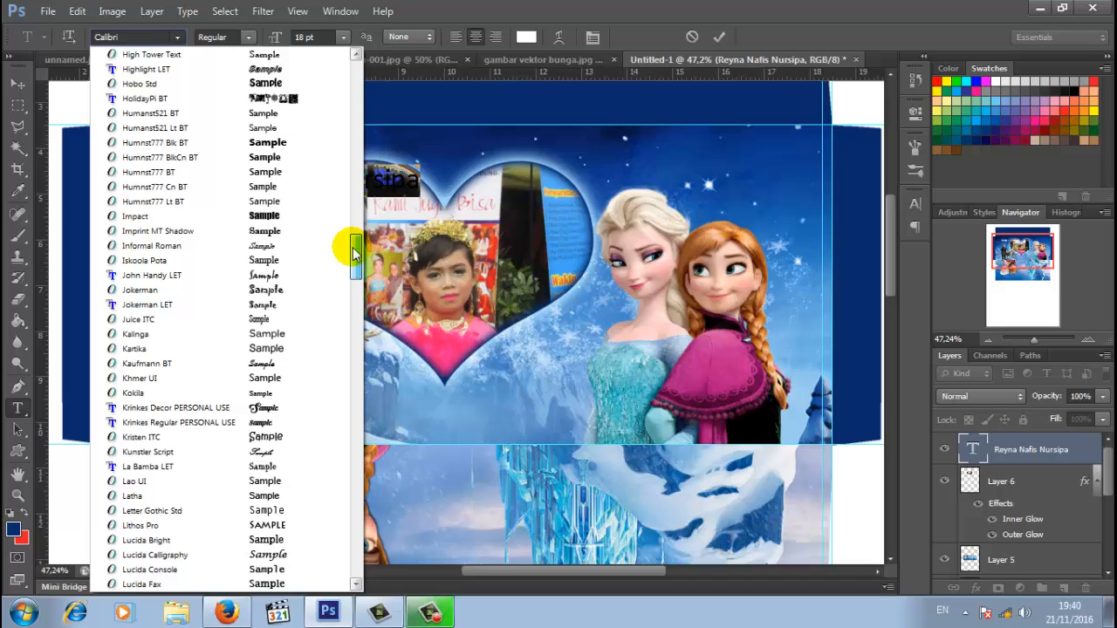
{"action": "left_click", "coordinate": [254, 408]}
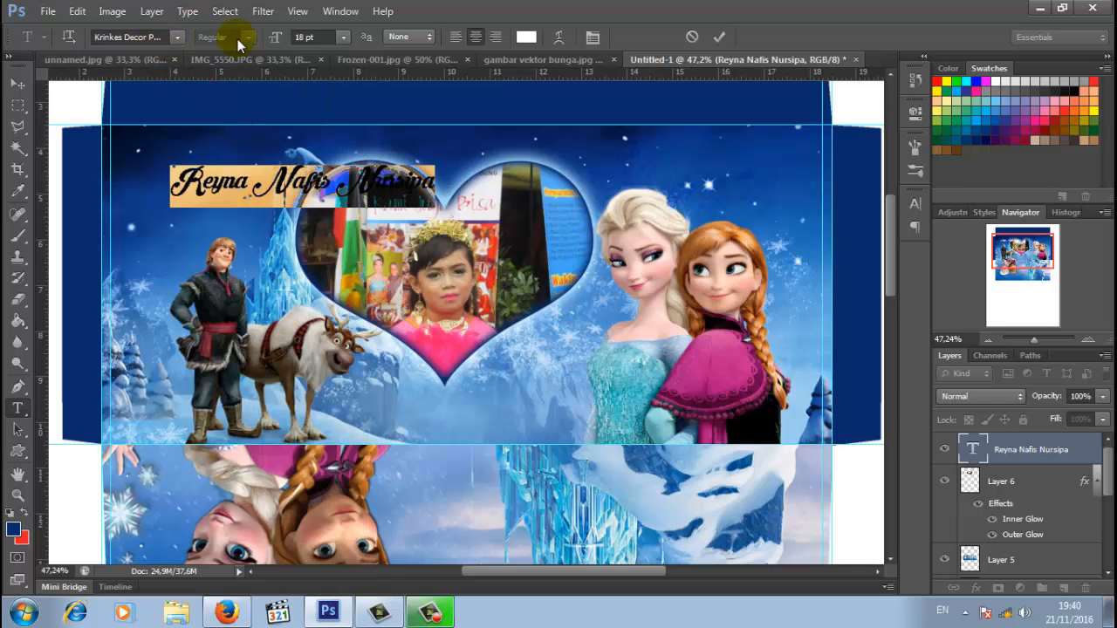
{"action": "left_click", "coordinate": [342, 37]}
{"action": "left_click", "coordinate": [334, 223]}
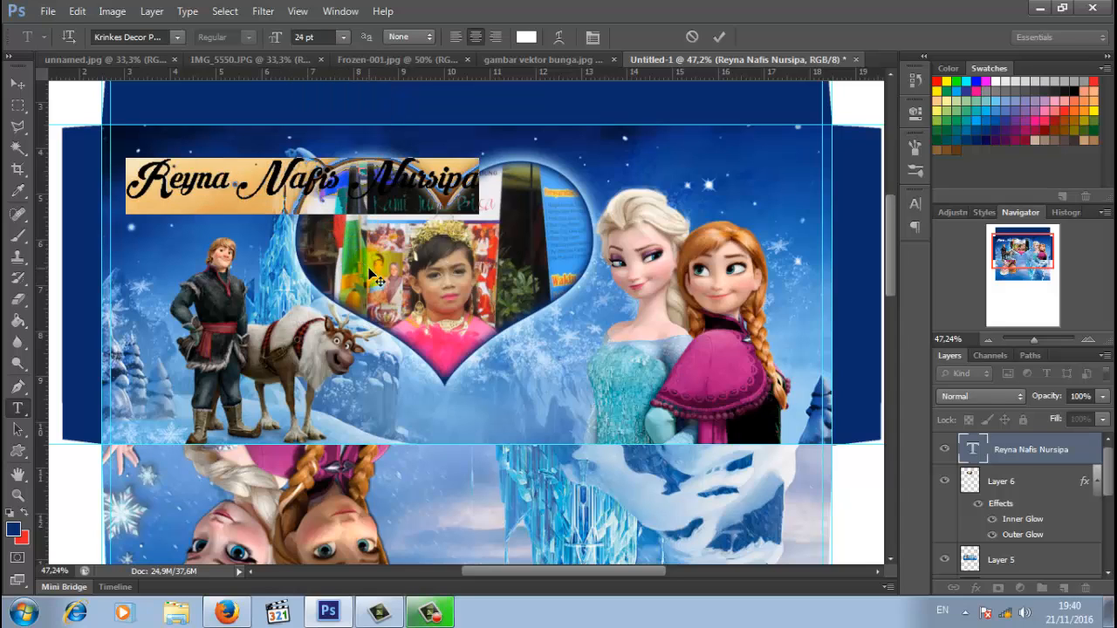
{"action": "left_click_drag", "start_coordinate": [377, 279], "coordinate": [382, 274]}
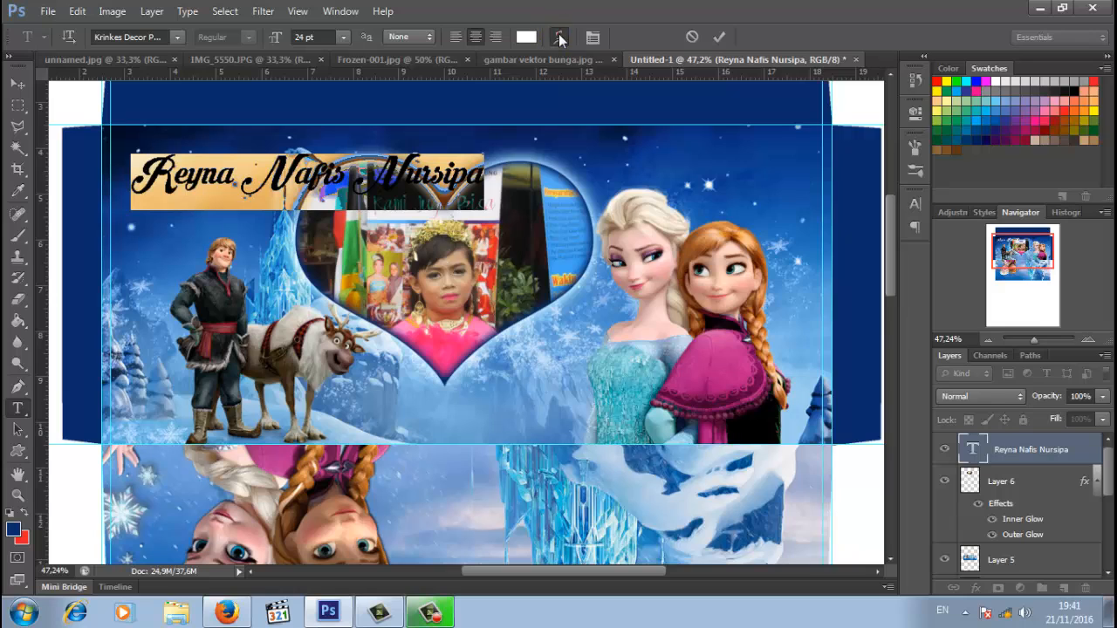
- Warp the name title with the Flag style at bend 30 and commit the text
{"action": "left_click", "coordinate": [560, 38]}
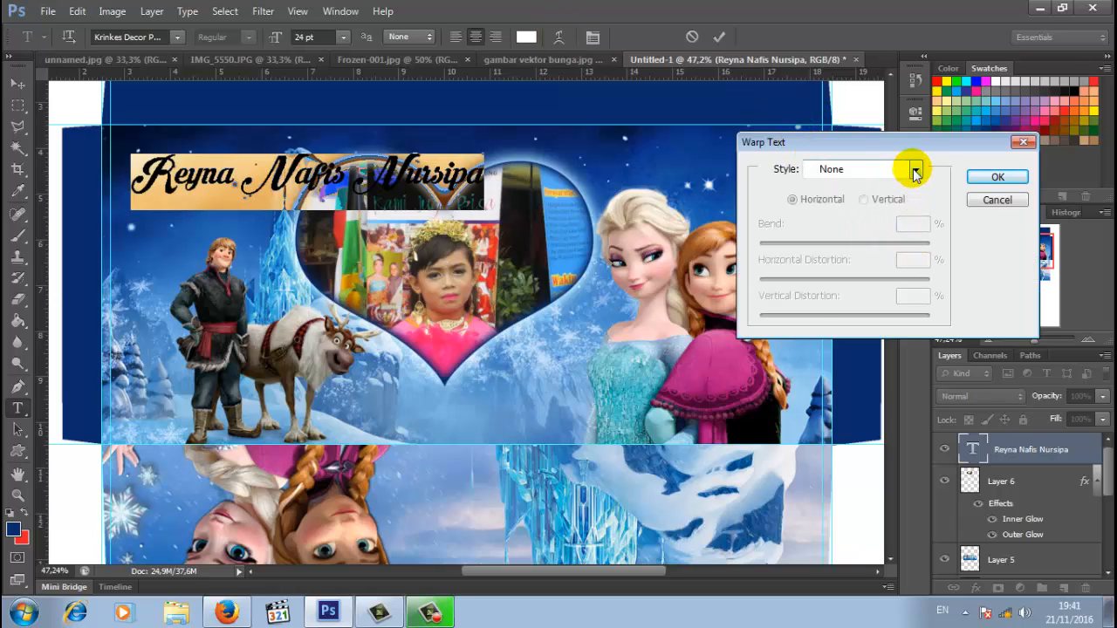
{"action": "left_click", "coordinate": [916, 174]}
{"action": "left_click", "coordinate": [804, 357]}
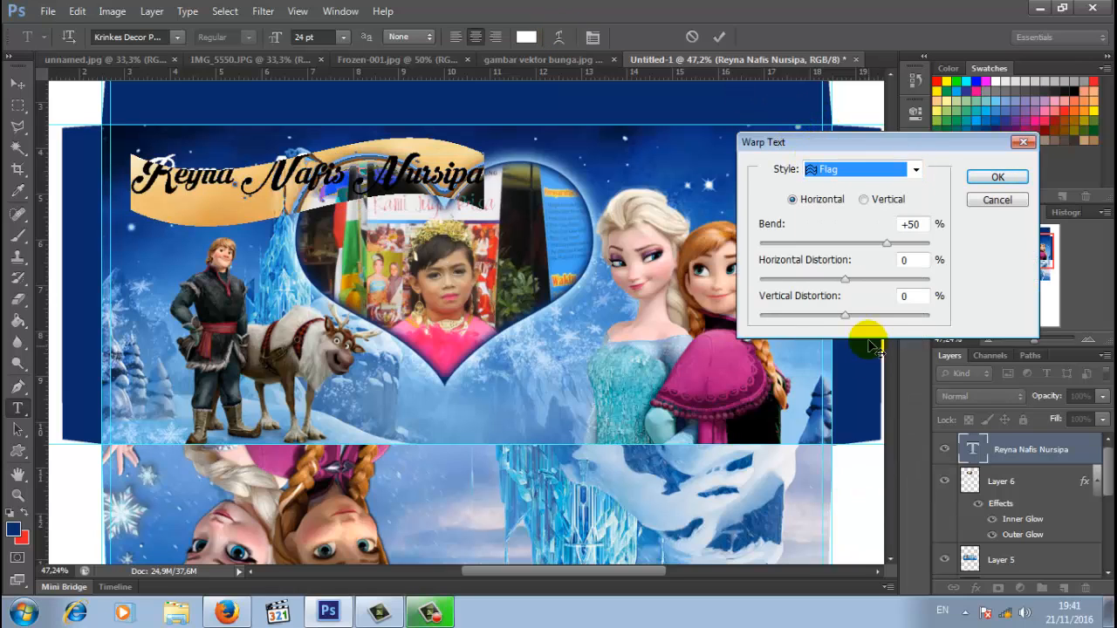
{"action": "double_click", "coordinate": [910, 225]}
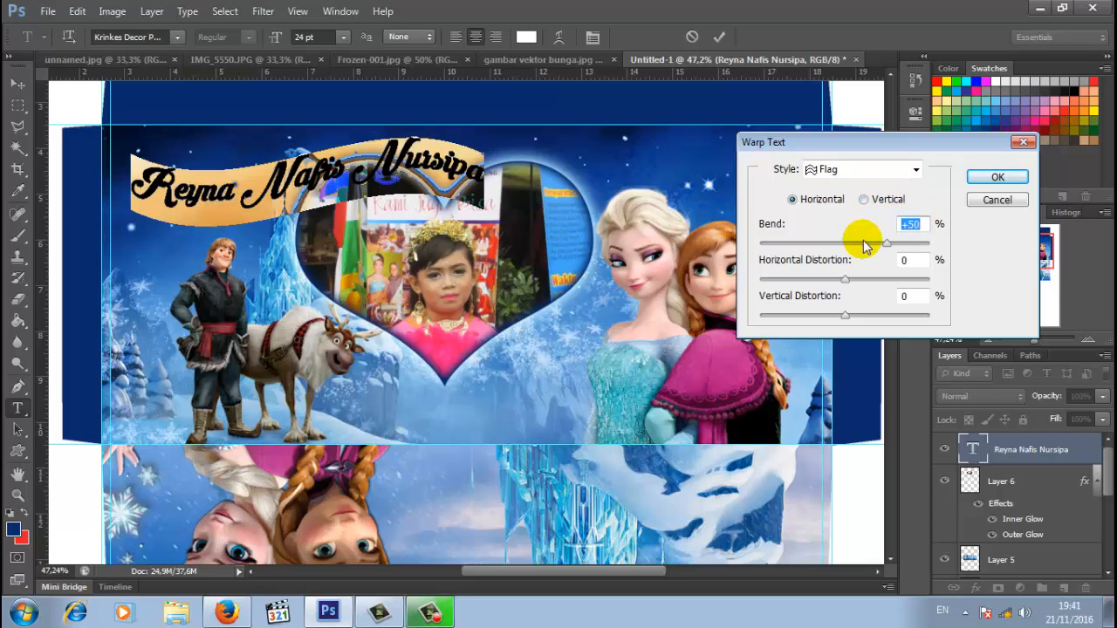
{"action": "type", "text": "30"}
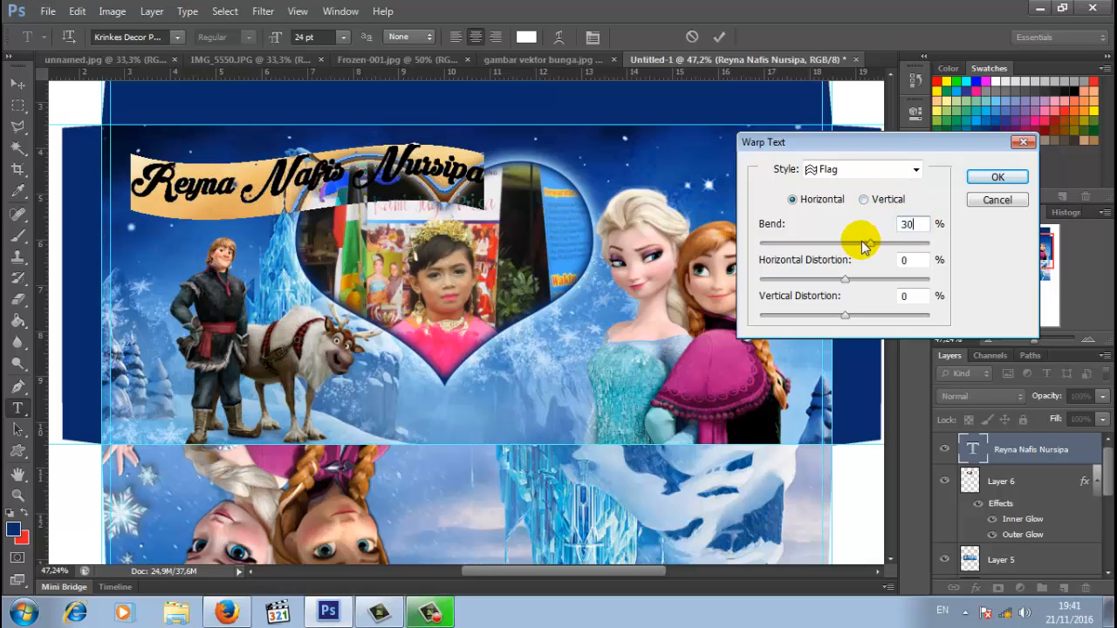
{"action": "left_click", "coordinate": [995, 177]}
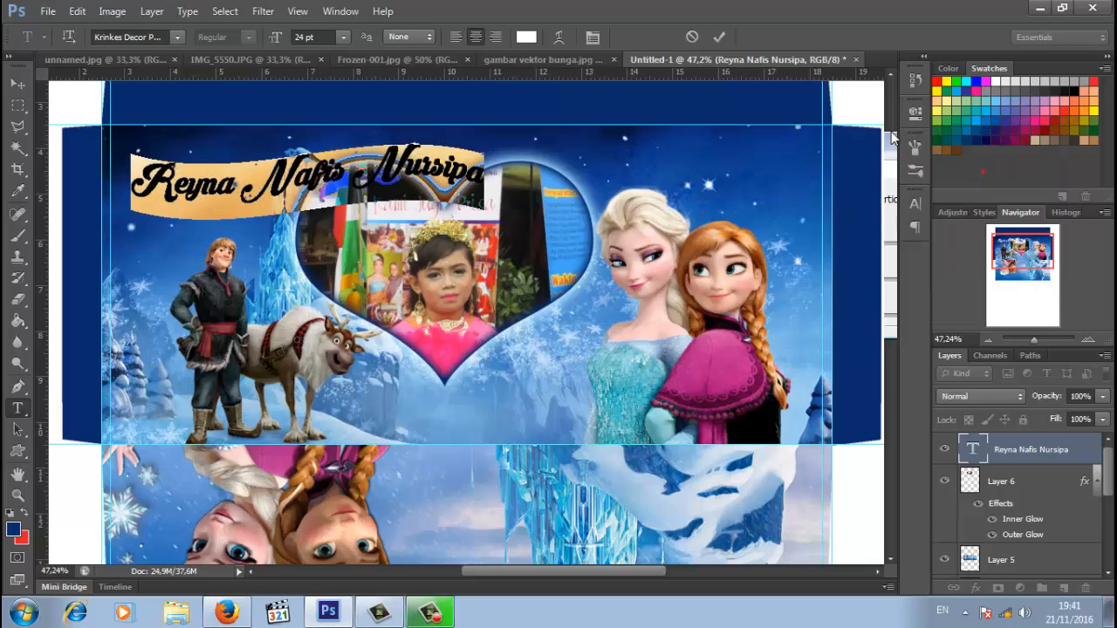
{"action": "left_click", "coordinate": [720, 37]}
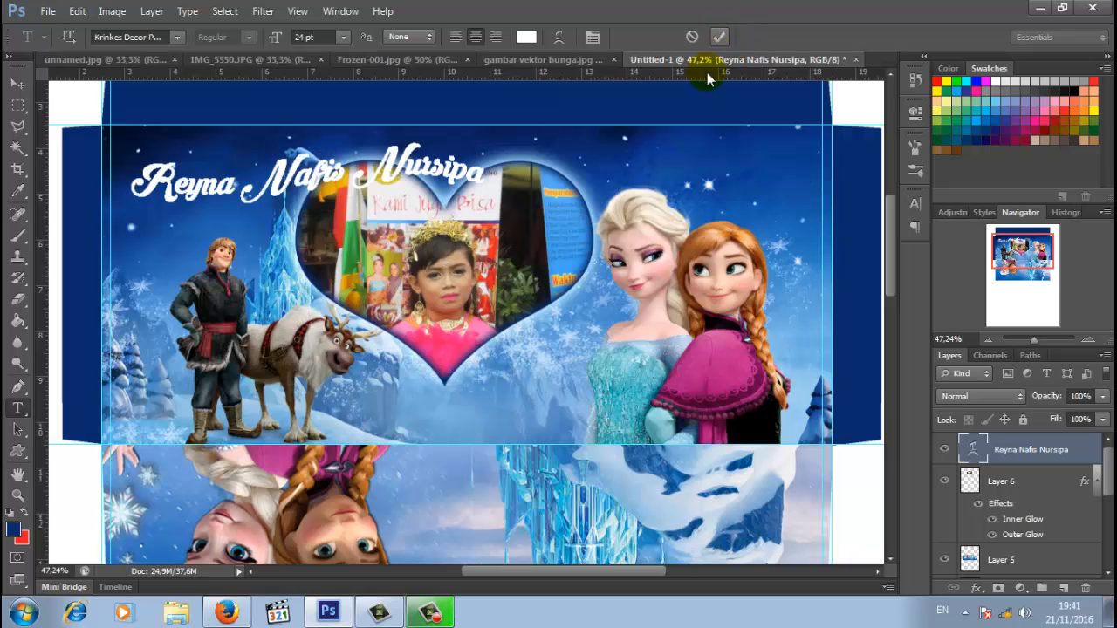
- Add a Normal-mode drop shadow at 100% opacity to the name title
{"action": "right_click", "coordinate": [1017, 453]}
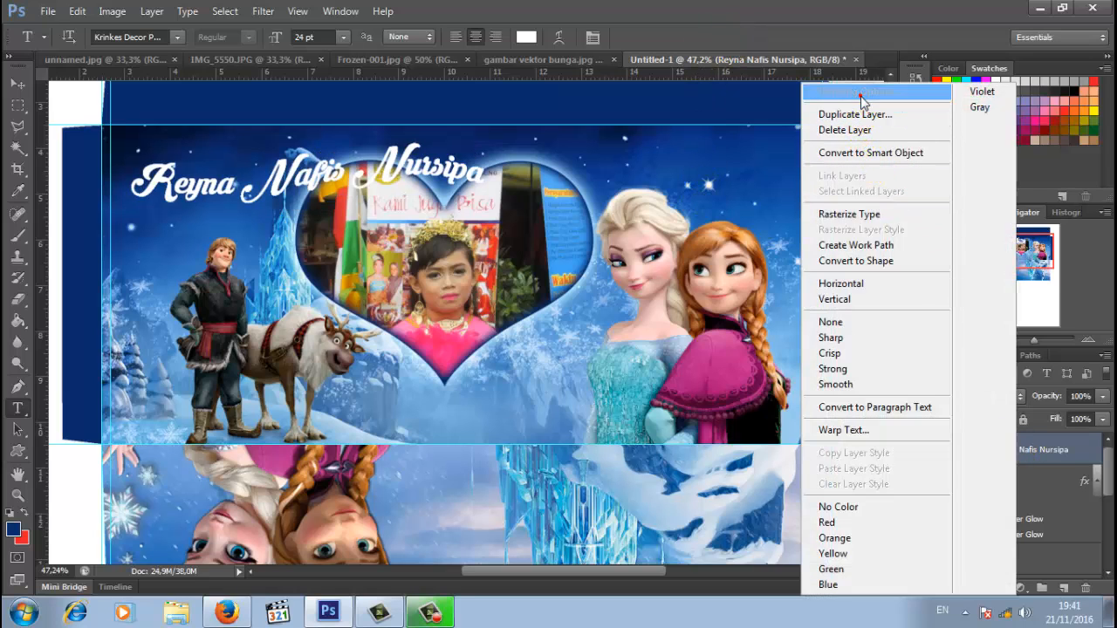
{"action": "left_click", "coordinate": [862, 101]}
{"action": "left_click_drag", "start_coordinate": [703, 176], "coordinate": [774, 110]}
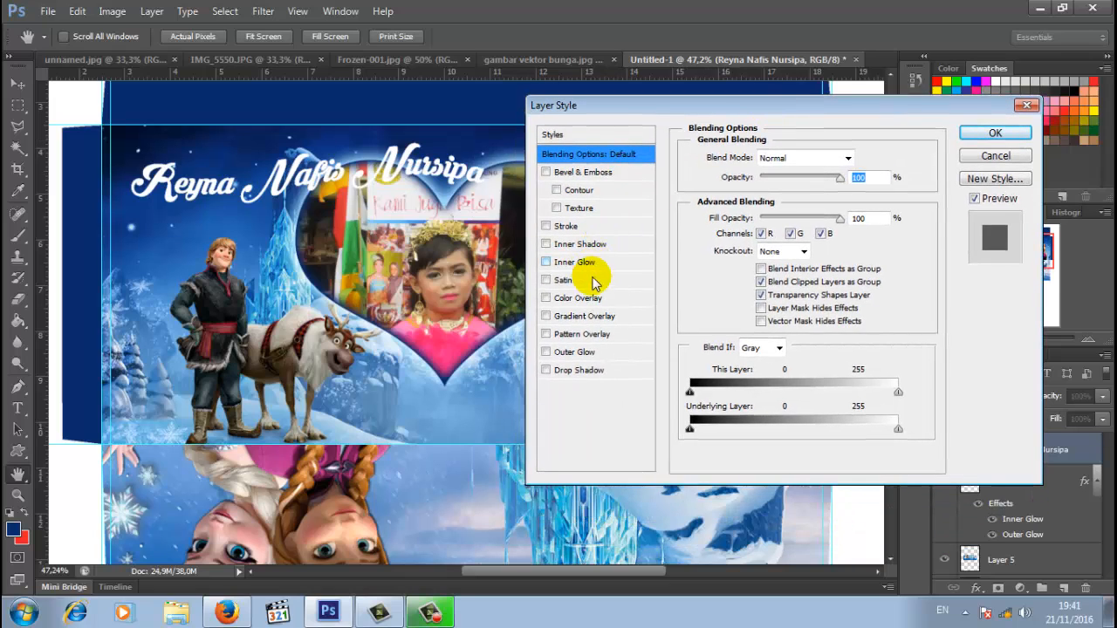
{"action": "left_click", "coordinate": [599, 371]}
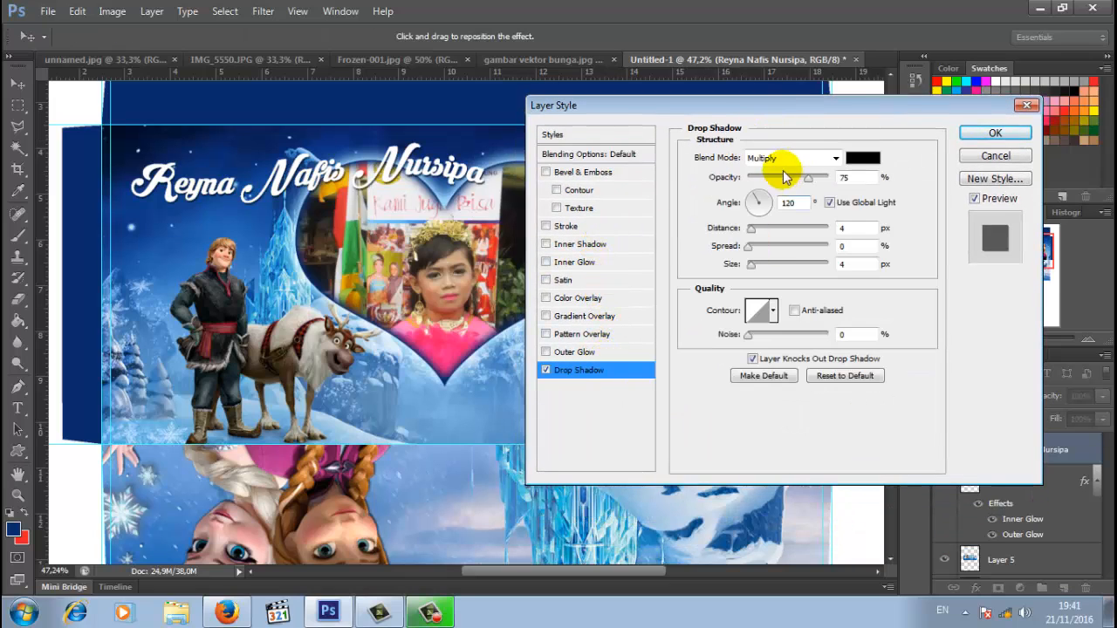
{"action": "left_click", "coordinate": [834, 160]}
{"action": "left_click", "coordinate": [812, 154]}
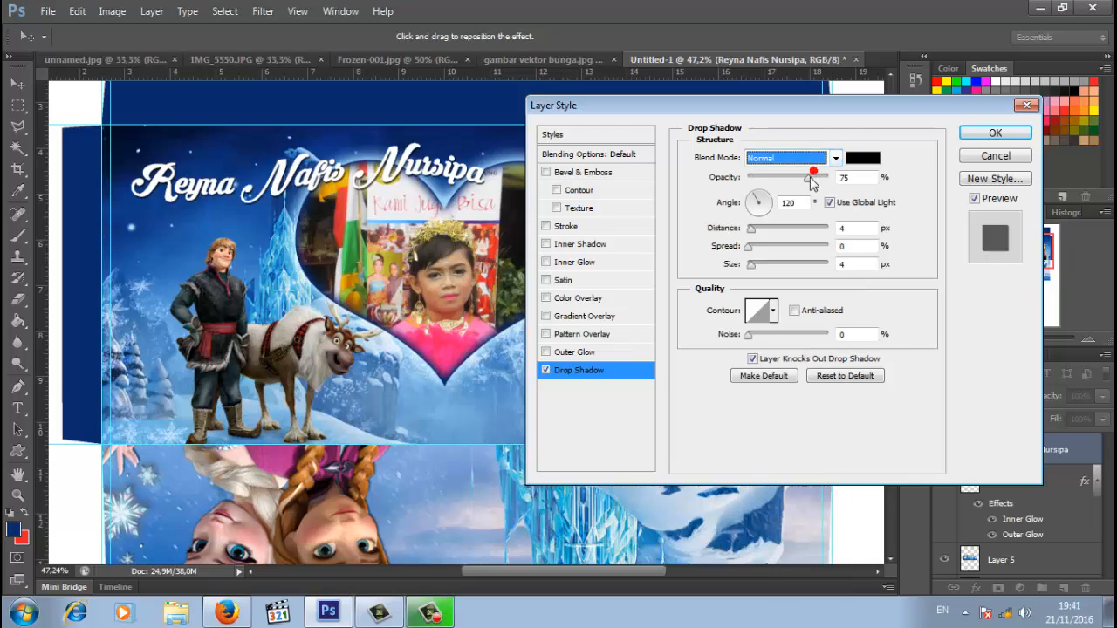
{"action": "left_click_drag", "start_coordinate": [808, 177], "coordinate": [868, 192]}
- Set the shadow spread to 50 and distance to 8, and enable a stroke
{"action": "left_click", "coordinate": [845, 244]}
{"action": "left_click", "coordinate": [835, 249]}
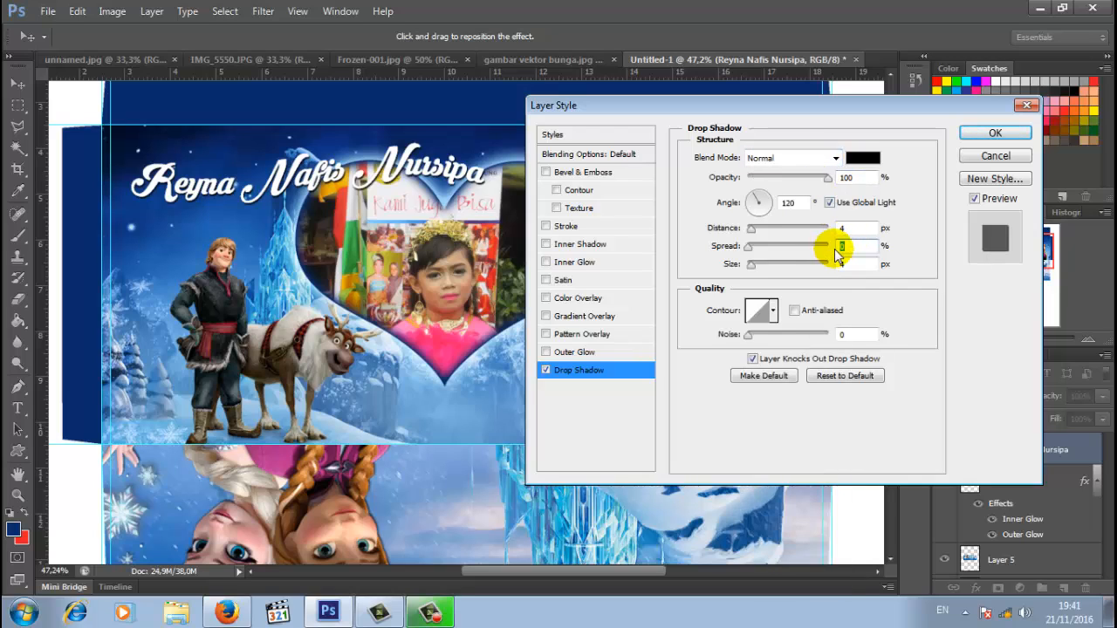
{"action": "type", "text": "50"}
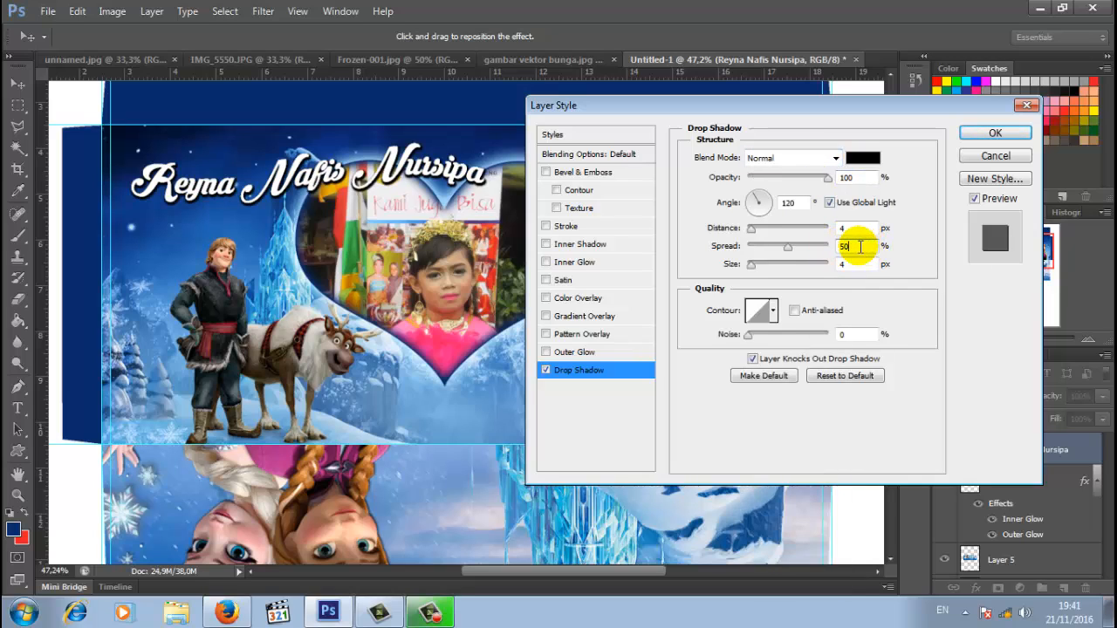
{"action": "left_click", "coordinate": [844, 228]}
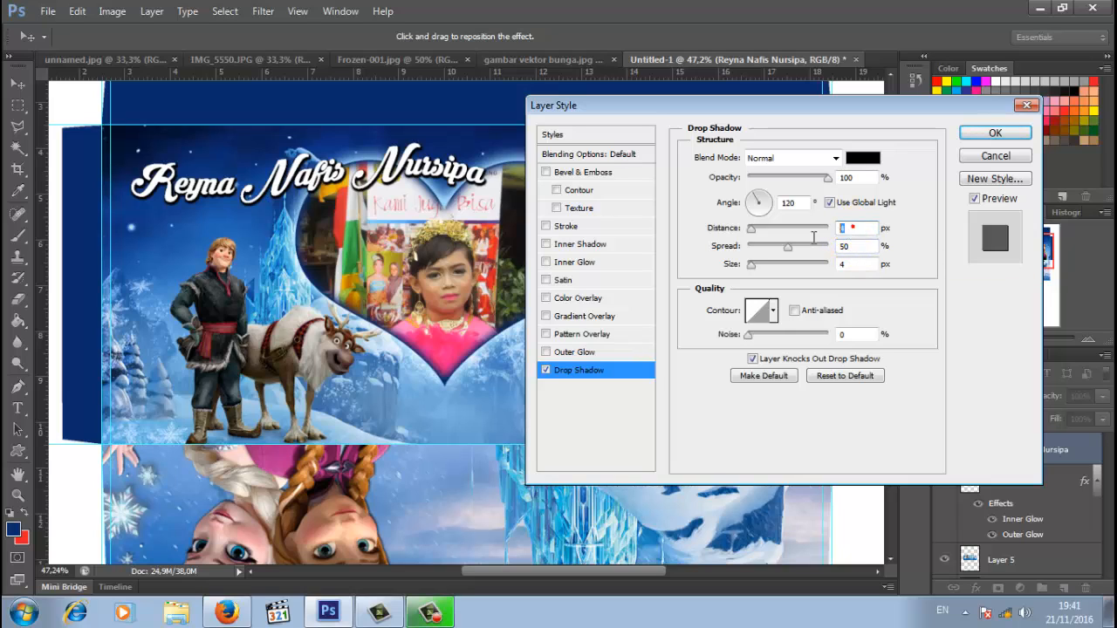
{"action": "type", "text": "8"}
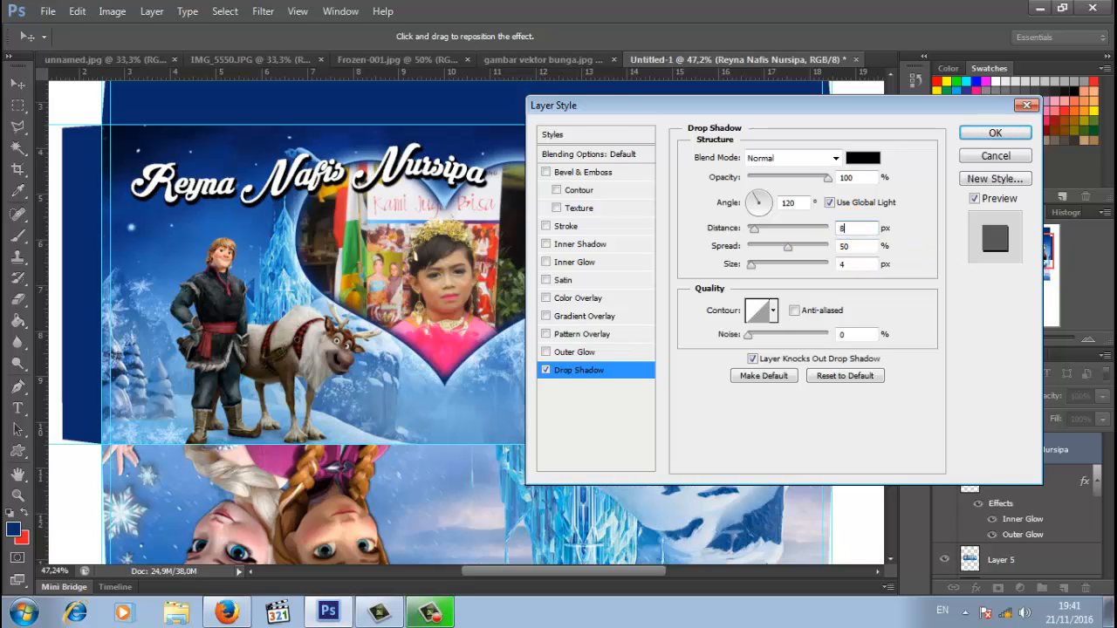
{"action": "left_click", "coordinate": [583, 226]}
- Colour the stroke with navy sampled from the background and apply the stroke and drop shadow
{"action": "left_click", "coordinate": [731, 270]}
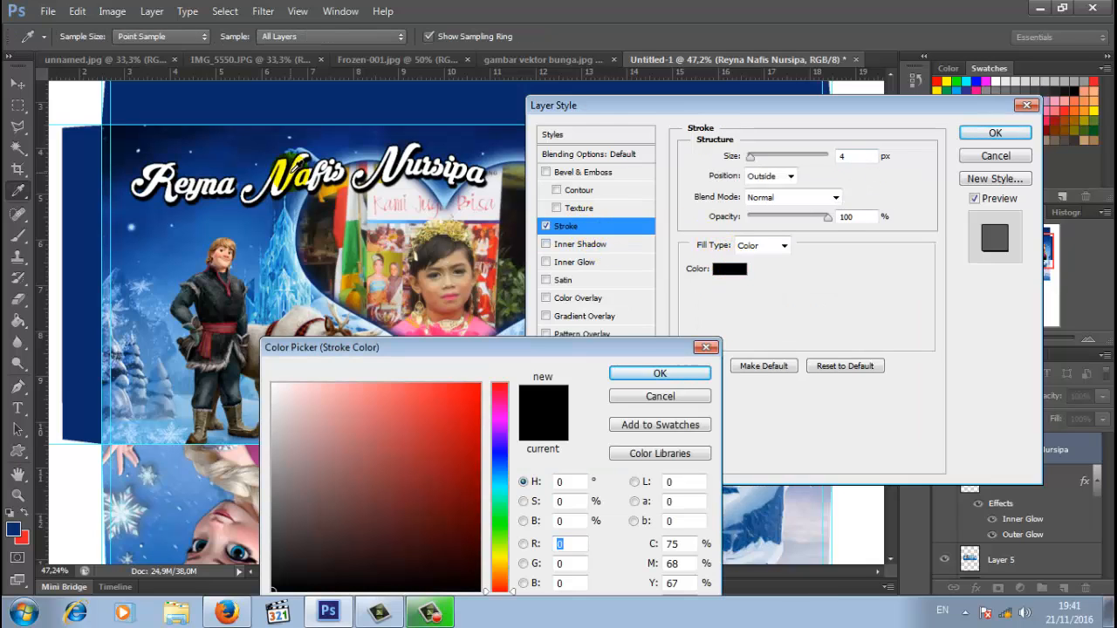
{"action": "left_click", "coordinate": [263, 138]}
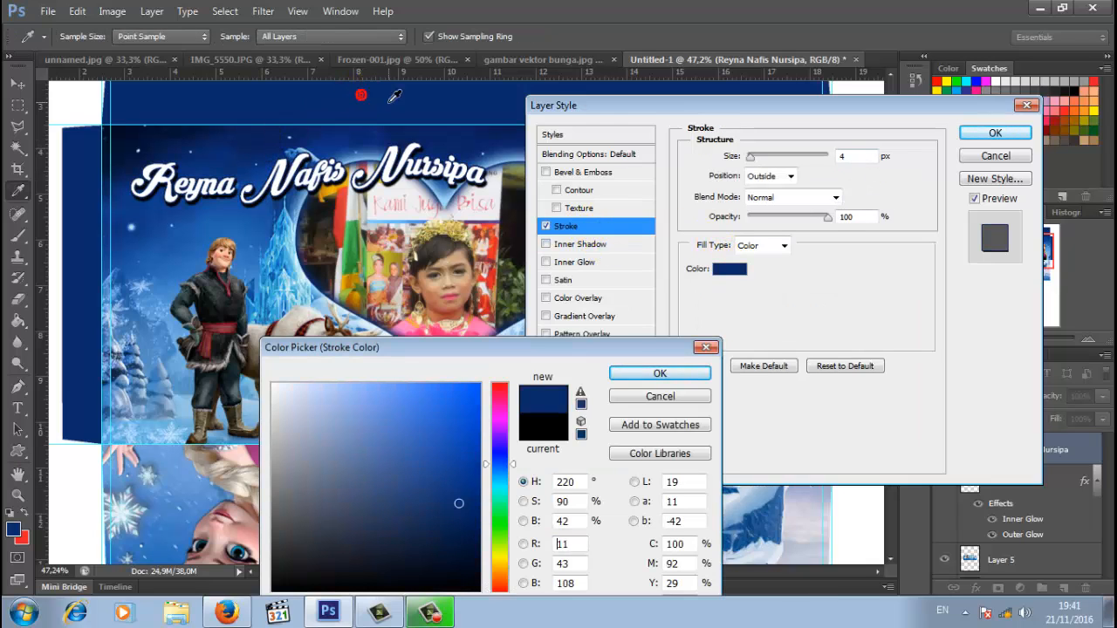
{"action": "left_click", "coordinate": [668, 374]}
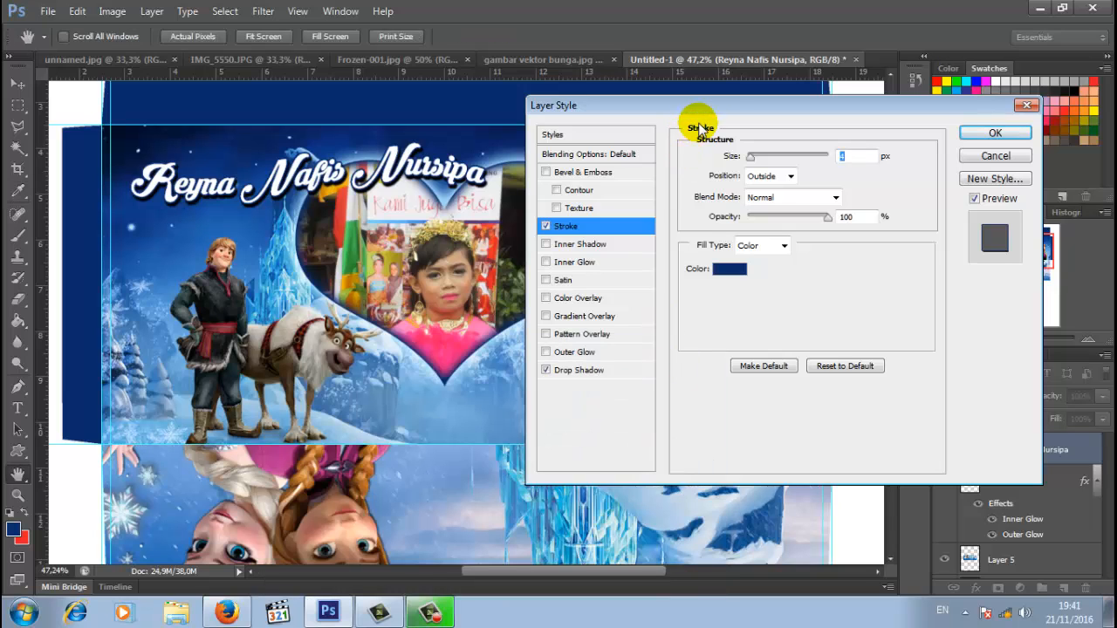
{"action": "left_click_drag", "start_coordinate": [767, 108], "coordinate": [486, 347]}
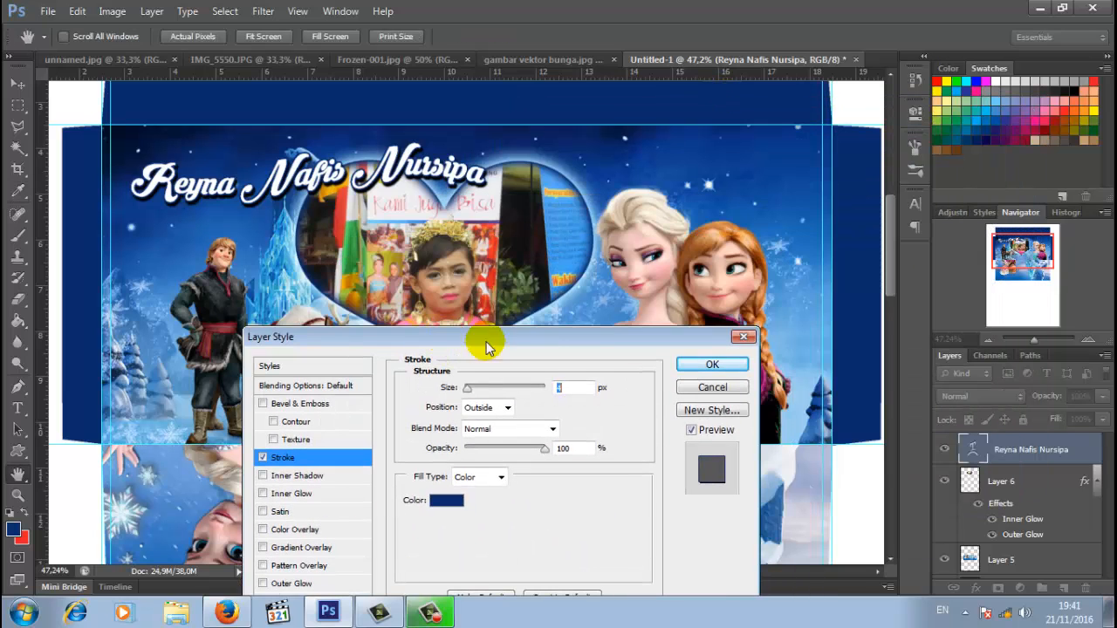
{"action": "left_click", "coordinate": [710, 364]}
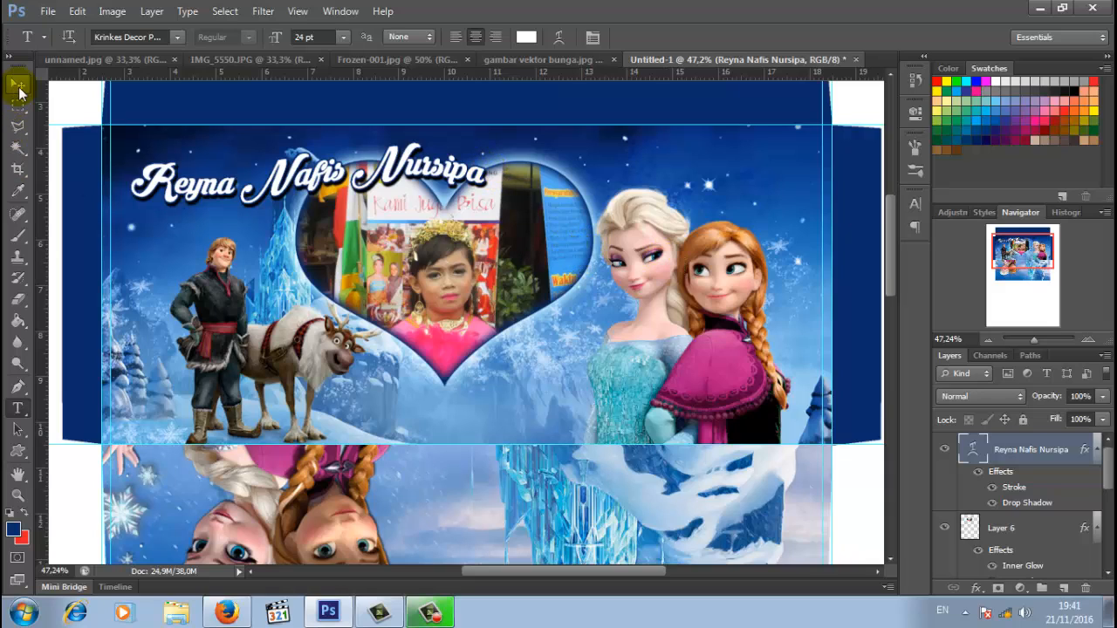
- Nudge the heart photo slightly lower with the Move tool
{"action": "left_click", "coordinate": [17, 84]}
{"action": "left_click", "coordinate": [467, 266]}
{"action": "left_click_drag", "start_coordinate": [489, 269], "coordinate": [488, 280]}
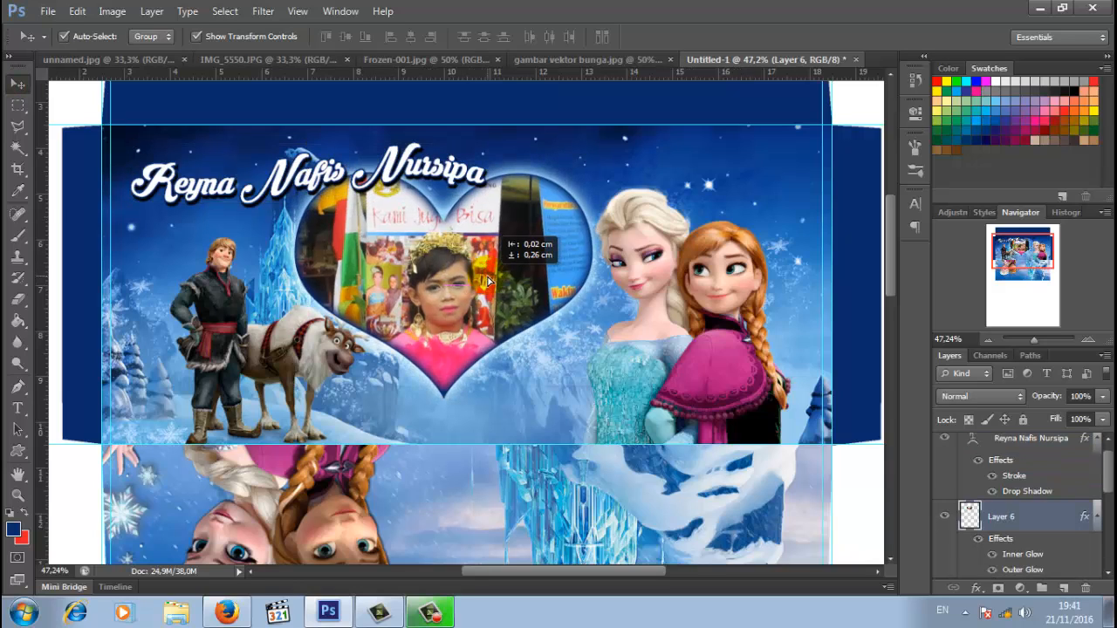
{"action": "left_click_drag", "start_coordinate": [489, 279], "coordinate": [489, 279]}
{"action": "left_click", "coordinate": [707, 212]}
- Add a new empty Layer 7 above the heart photo layer
{"action": "left_click", "coordinate": [687, 317]}
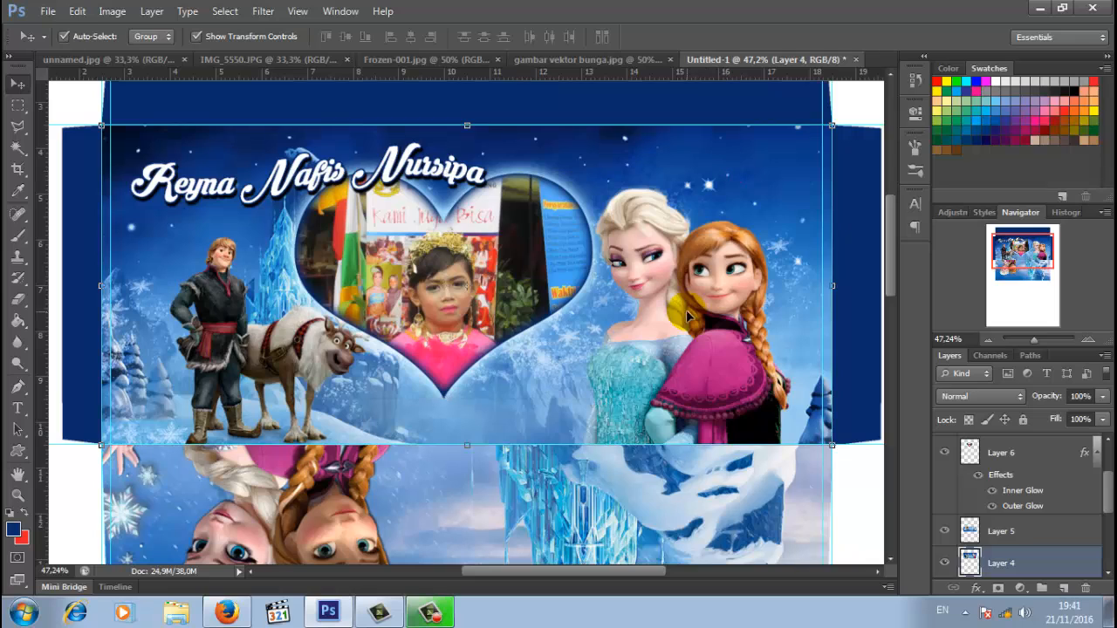
{"action": "left_click", "coordinate": [999, 463]}
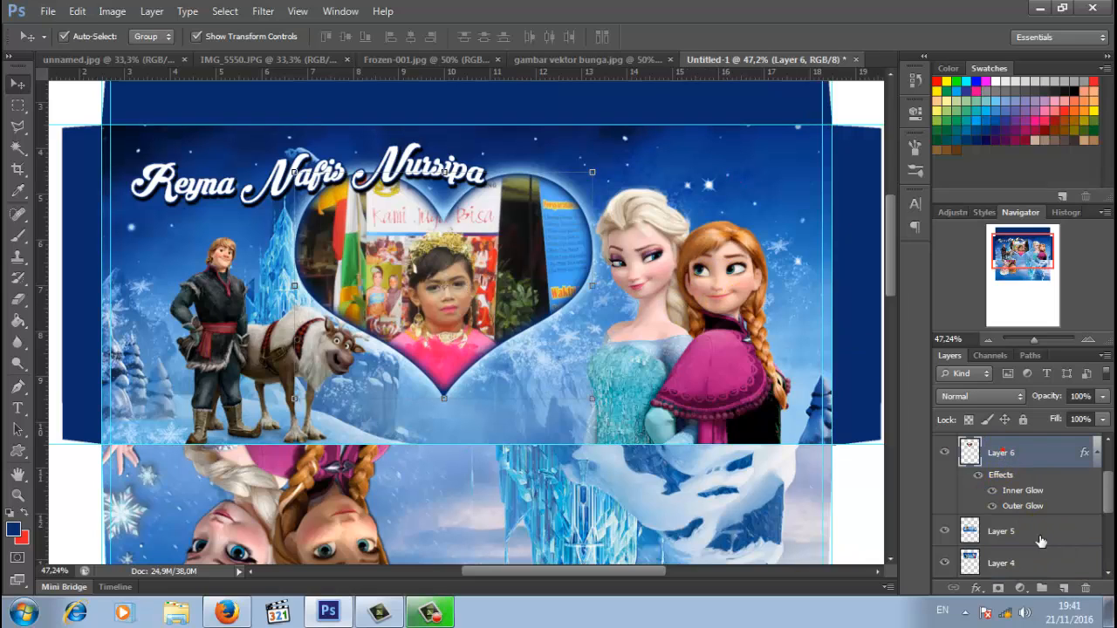
{"action": "left_click", "coordinate": [1071, 591]}
- Draw a rounded rectangle at the front panel's lower right and turn it into a selection
{"action": "left_click", "coordinate": [15, 460]}
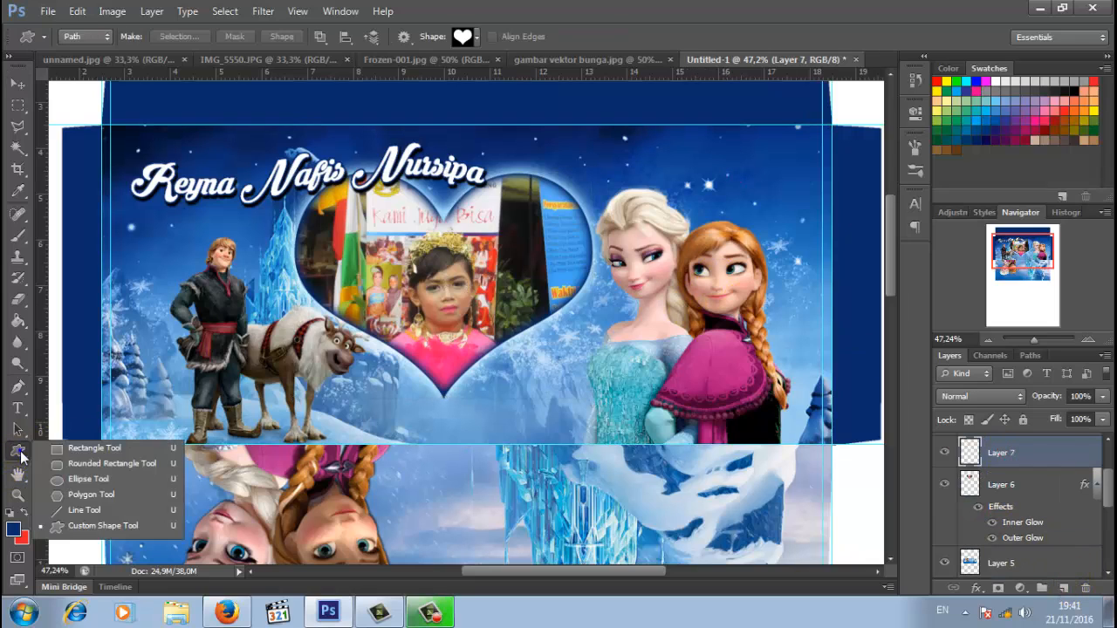
{"action": "left_click", "coordinate": [106, 468]}
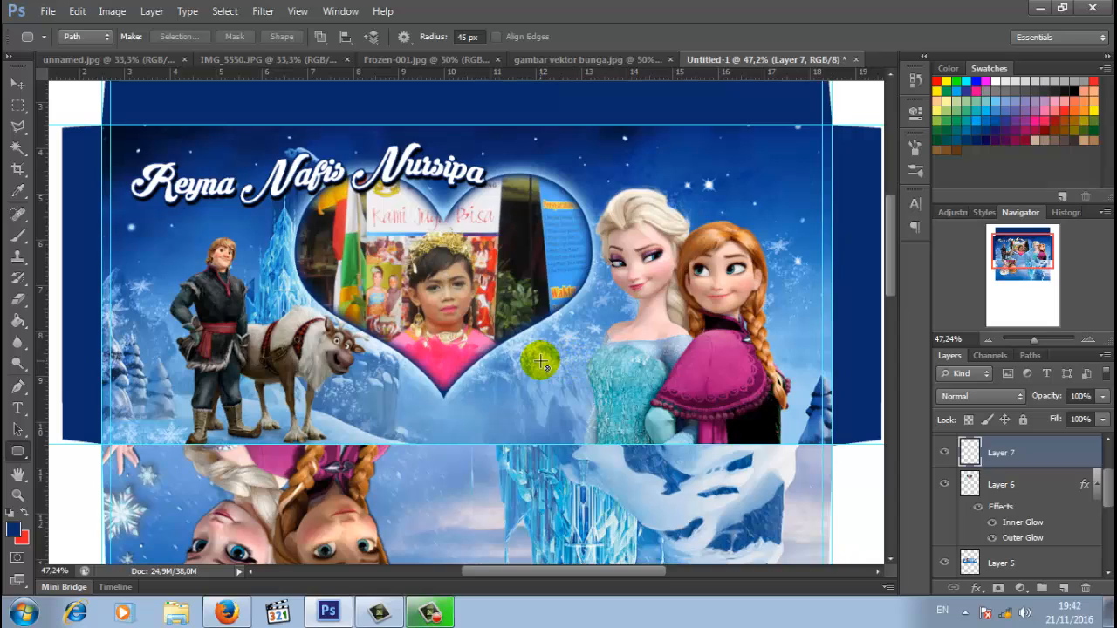
{"action": "left_click_drag", "start_coordinate": [522, 360], "coordinate": [800, 434]}
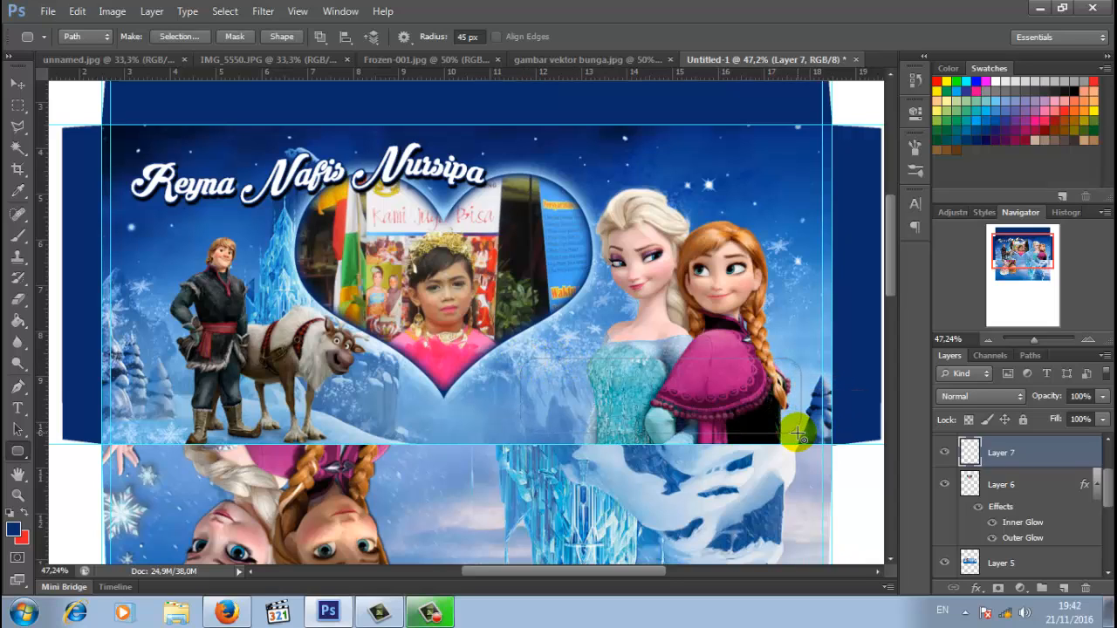
{"action": "left_click", "coordinate": [181, 39]}
{"action": "left_click", "coordinate": [634, 171]}
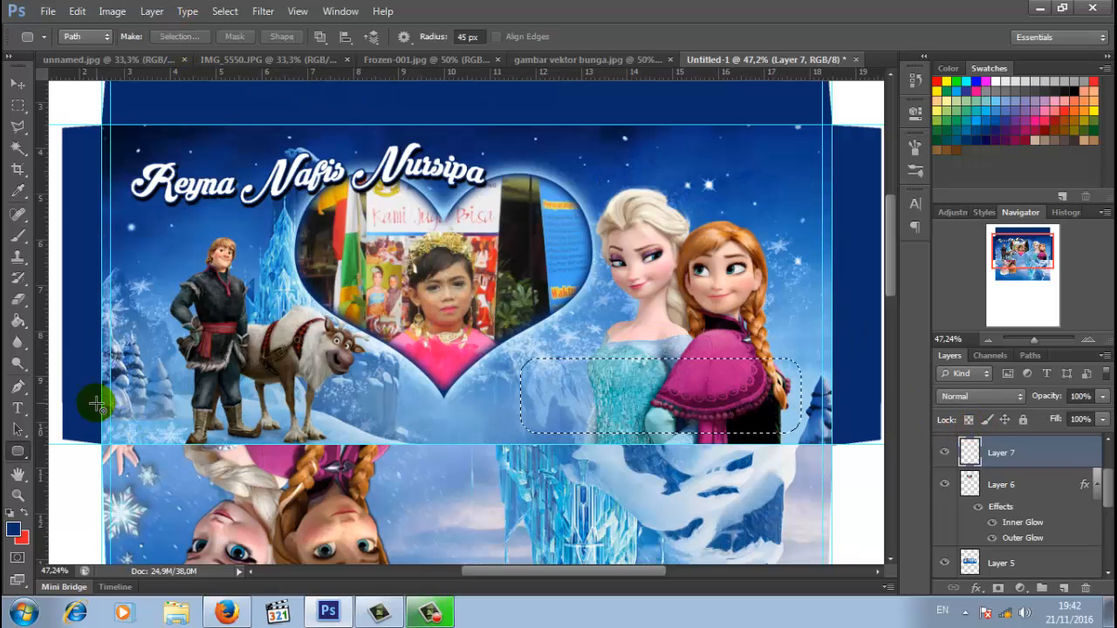
- Fill the rounded selection with white and deselect it
{"action": "left_click", "coordinate": [12, 529]}
{"action": "left_click", "coordinate": [68, 490]}
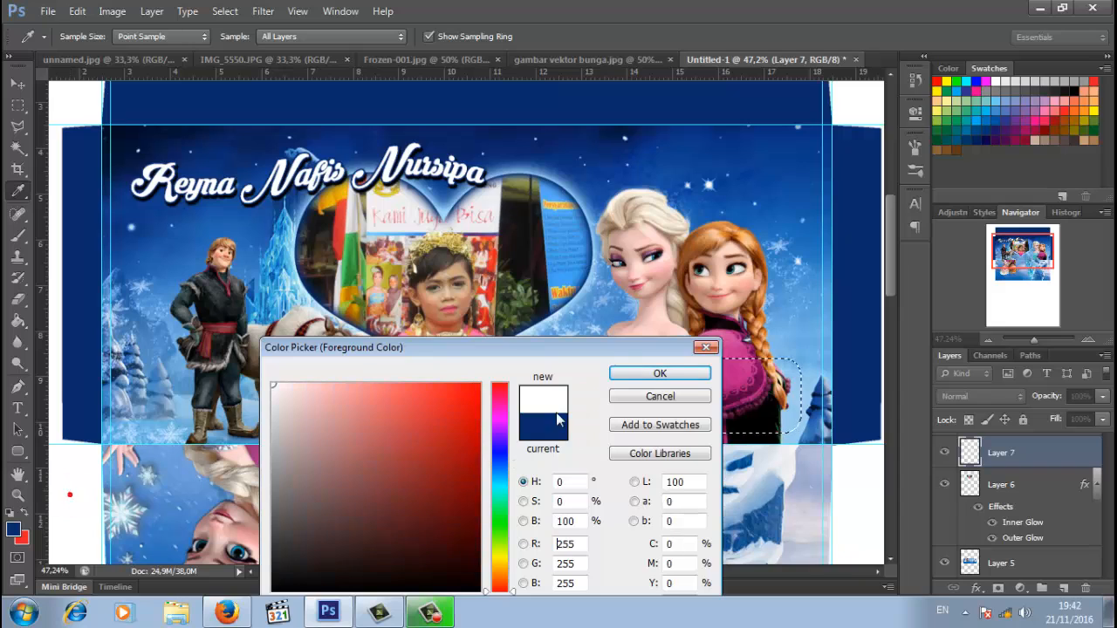
{"action": "left_click", "coordinate": [659, 374]}
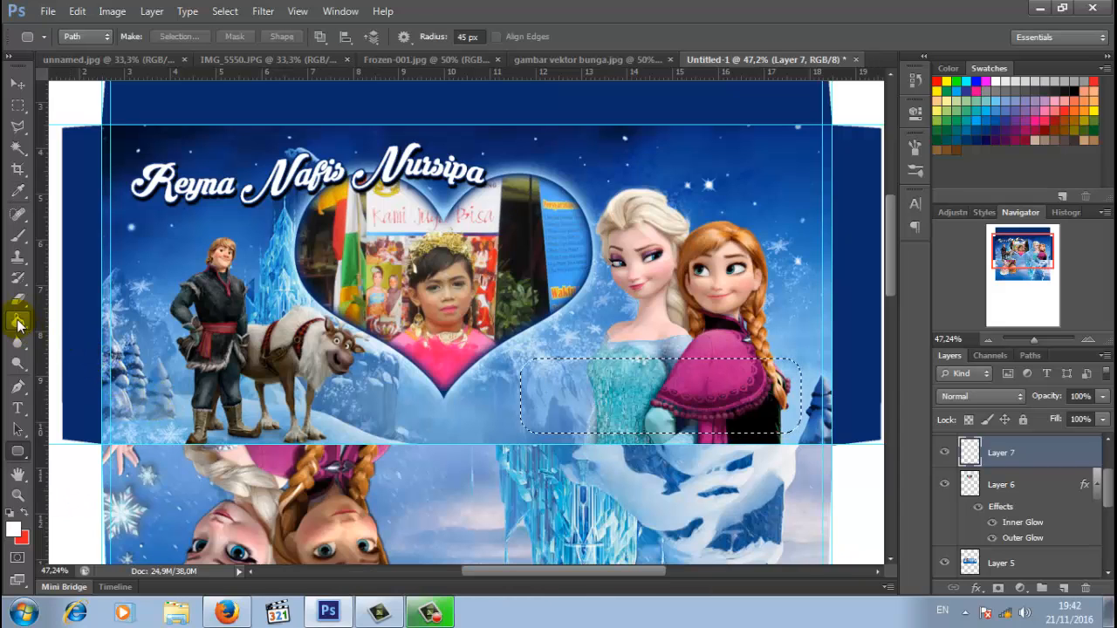
{"action": "left_click", "coordinate": [18, 321]}
{"action": "left_click", "coordinate": [703, 389]}
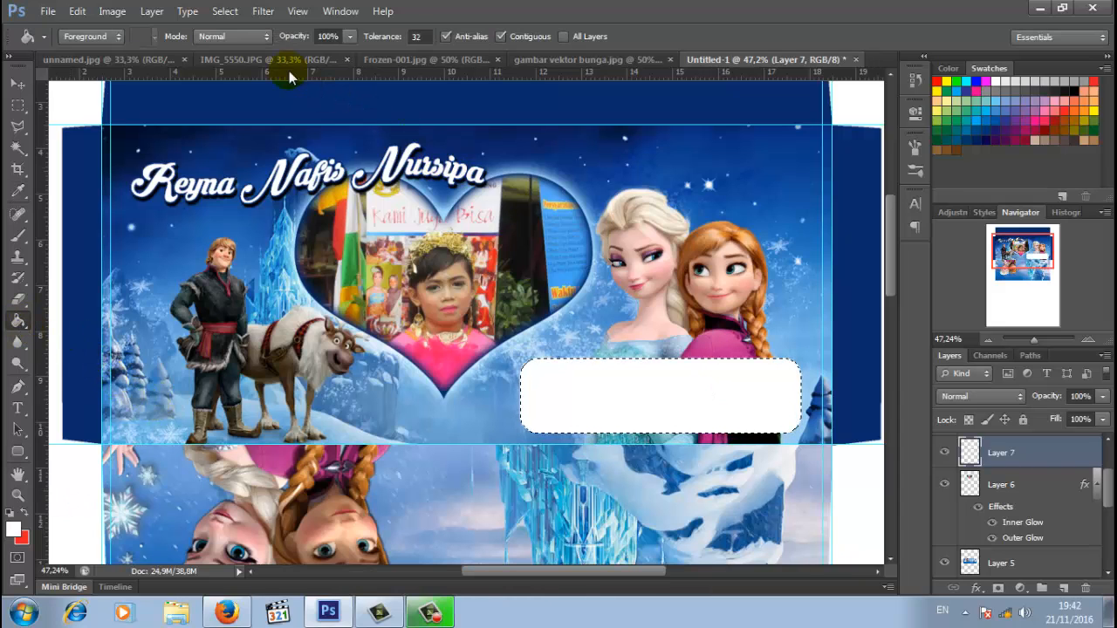
{"action": "left_click", "coordinate": [225, 10]}
{"action": "left_click", "coordinate": [250, 45]}
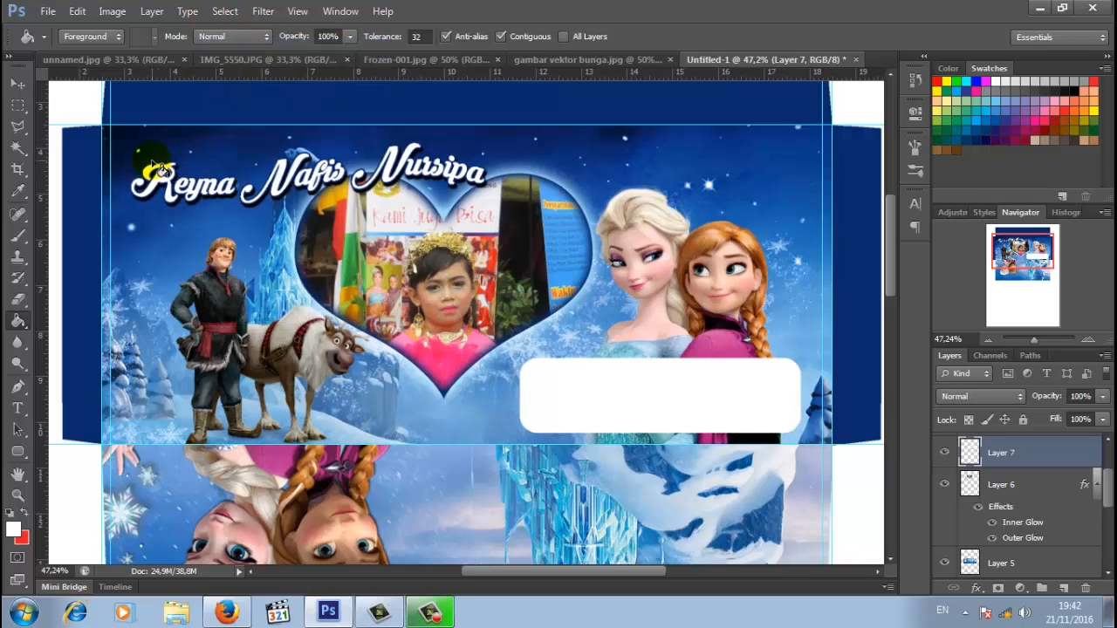
- Enlarge the white label box to about 104% × 122% with Free Transform
{"action": "left_click", "coordinate": [16, 85]}
{"action": "key", "text": "ctrl+t"}
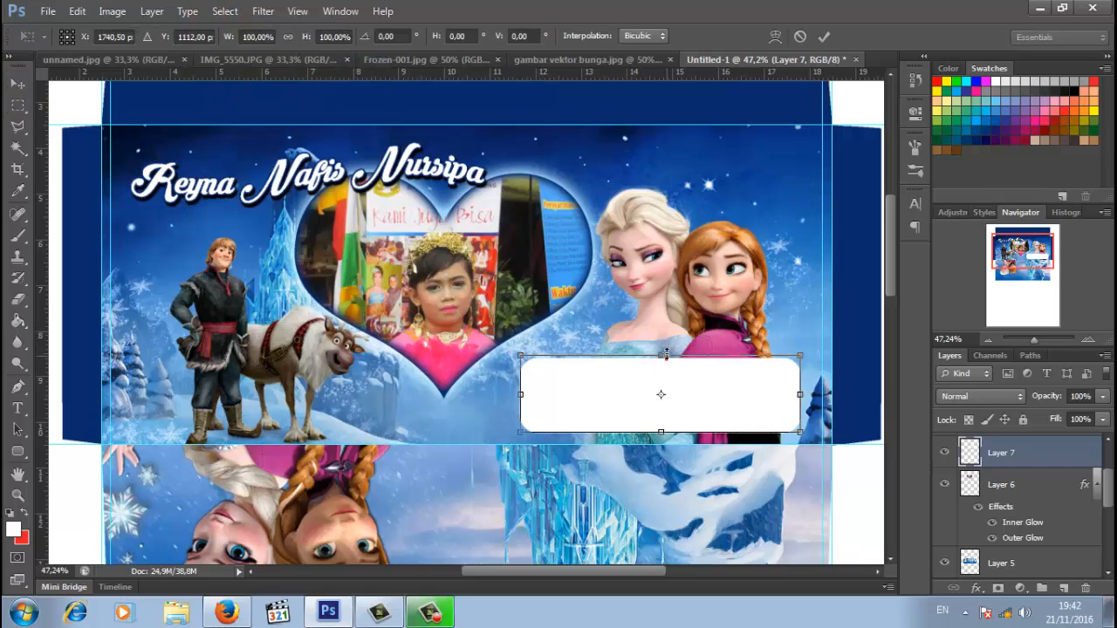
{"action": "left_click_drag", "start_coordinate": [661, 358], "coordinate": [664, 347]}
{"action": "left_click_drag", "start_coordinate": [799, 392], "coordinate": [814, 392]}
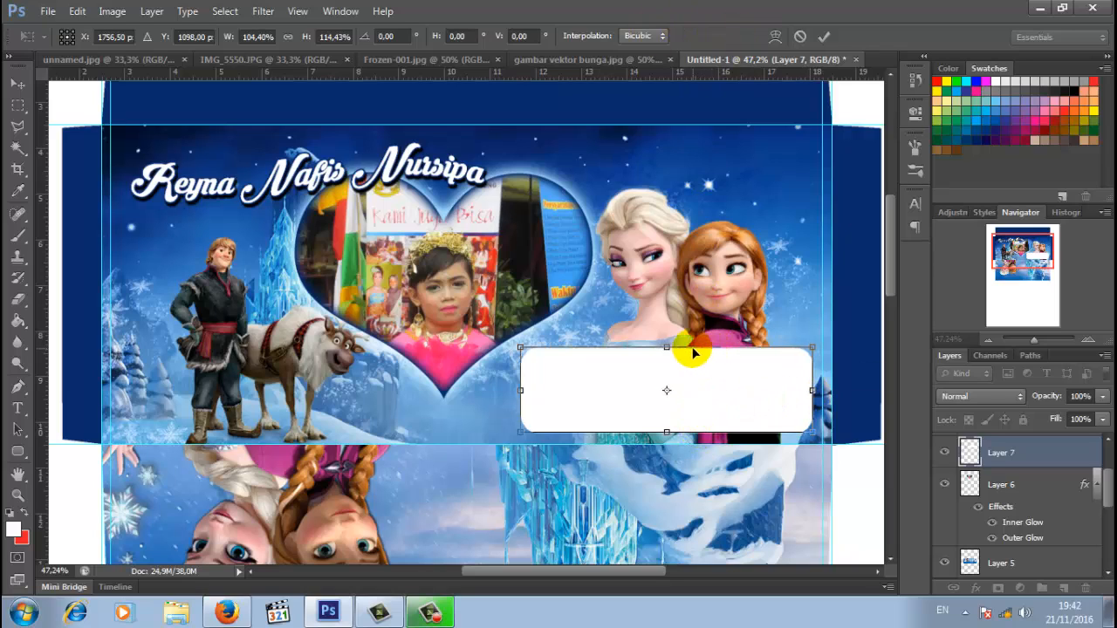
{"action": "left_click_drag", "start_coordinate": [672, 349], "coordinate": [668, 341]}
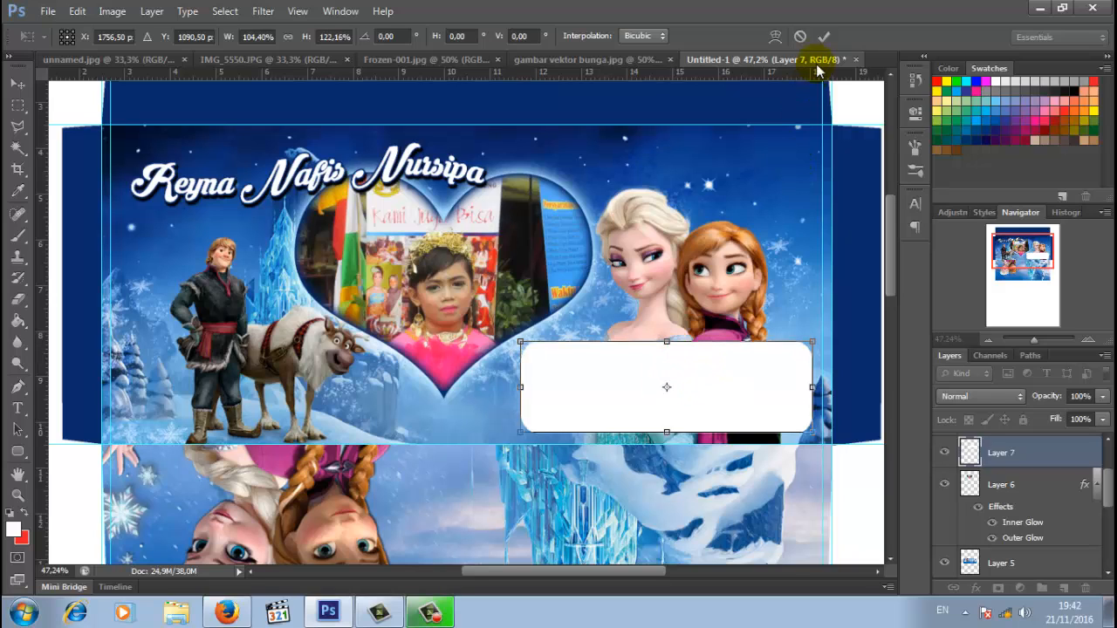
{"action": "left_click", "coordinate": [823, 38]}
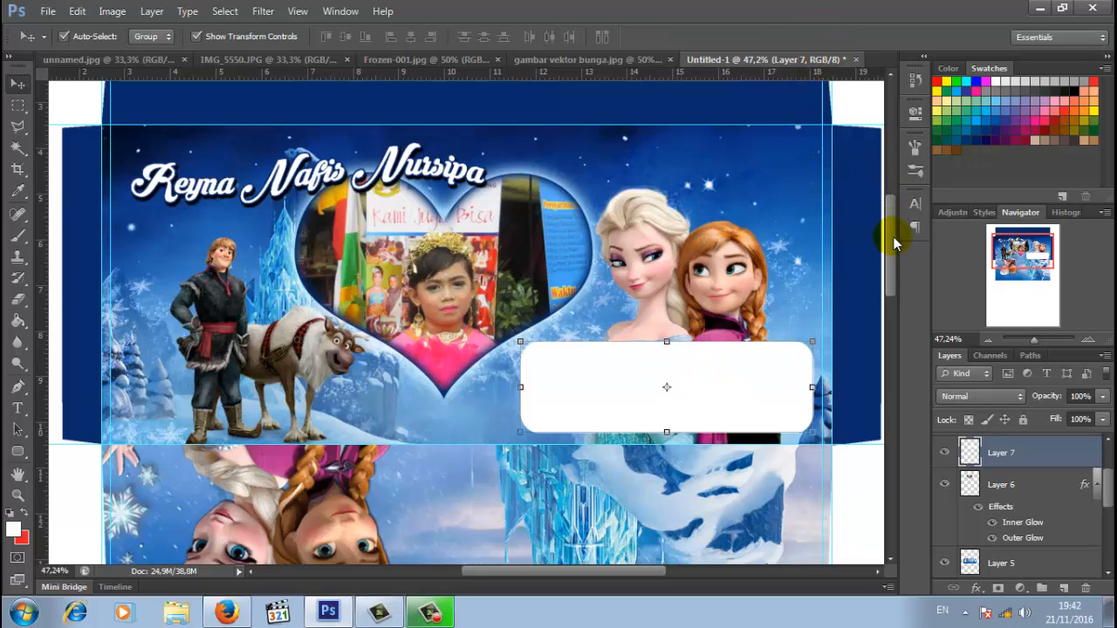
- Select the black ornament in gambar vektor bunga.jpg via Color Range and drag it into Untitled-1
{"action": "left_click_drag", "start_coordinate": [892, 243], "coordinate": [897, 201]}
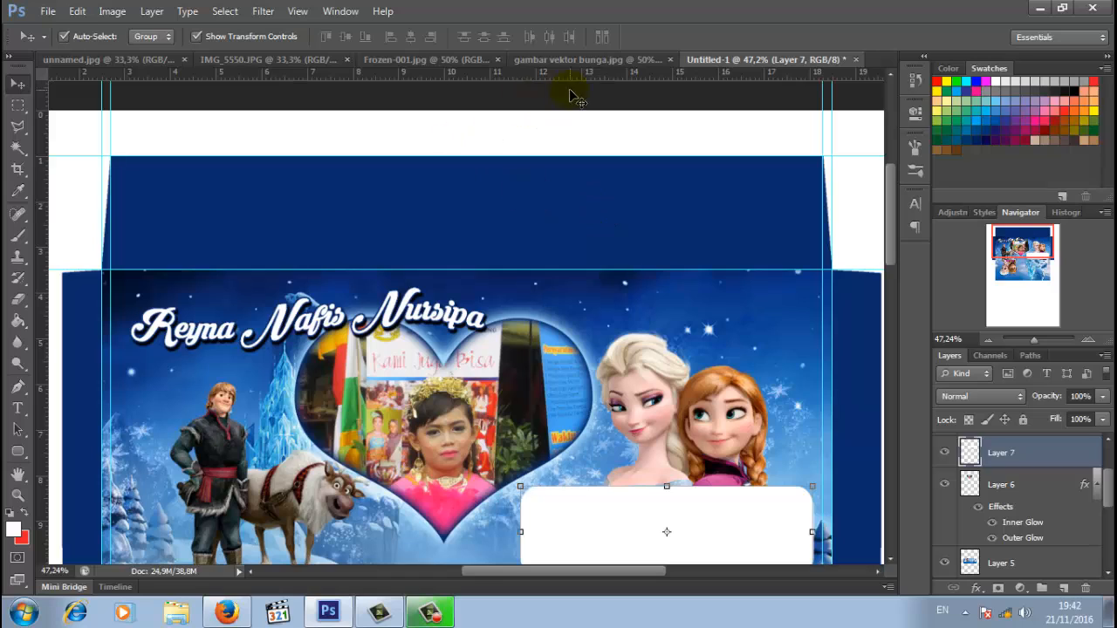
{"action": "left_click", "coordinate": [590, 61]}
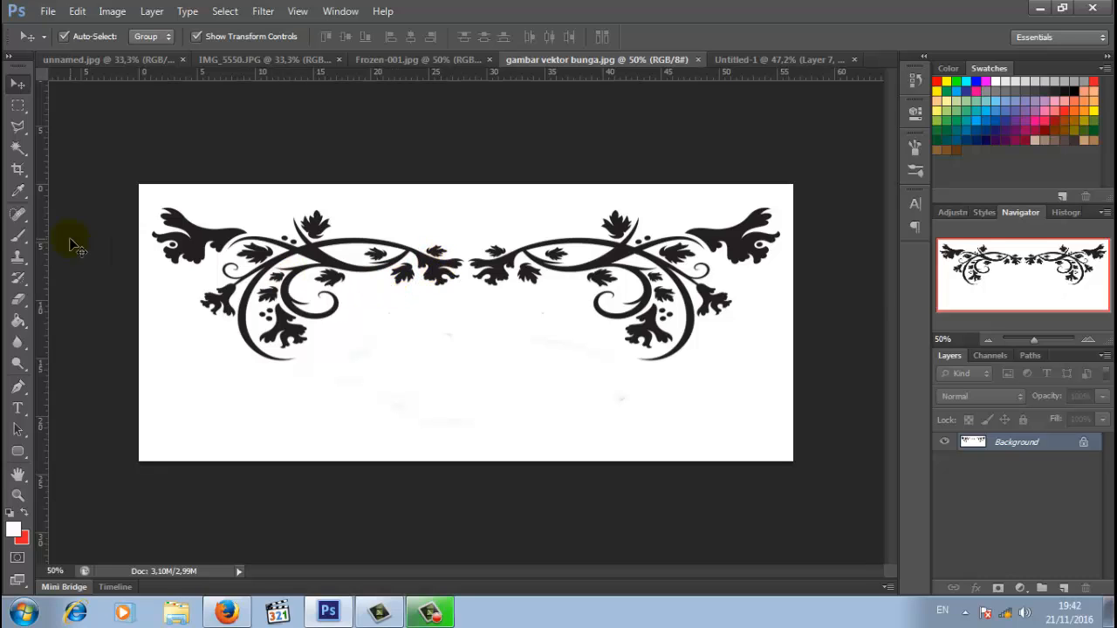
{"action": "left_click", "coordinate": [226, 16]}
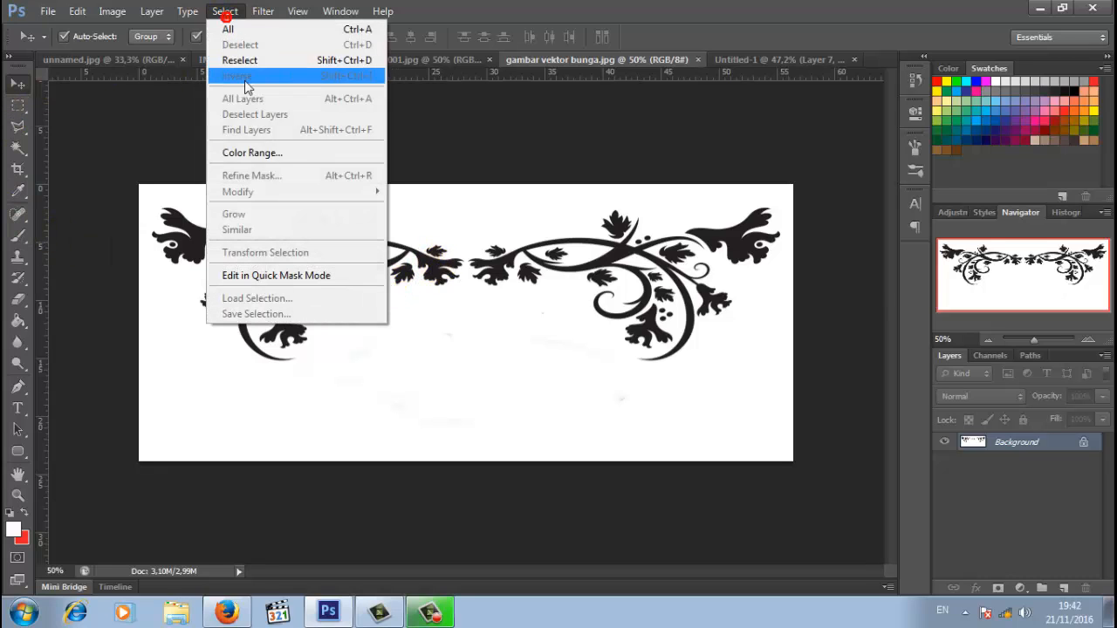
{"action": "left_click", "coordinate": [262, 152]}
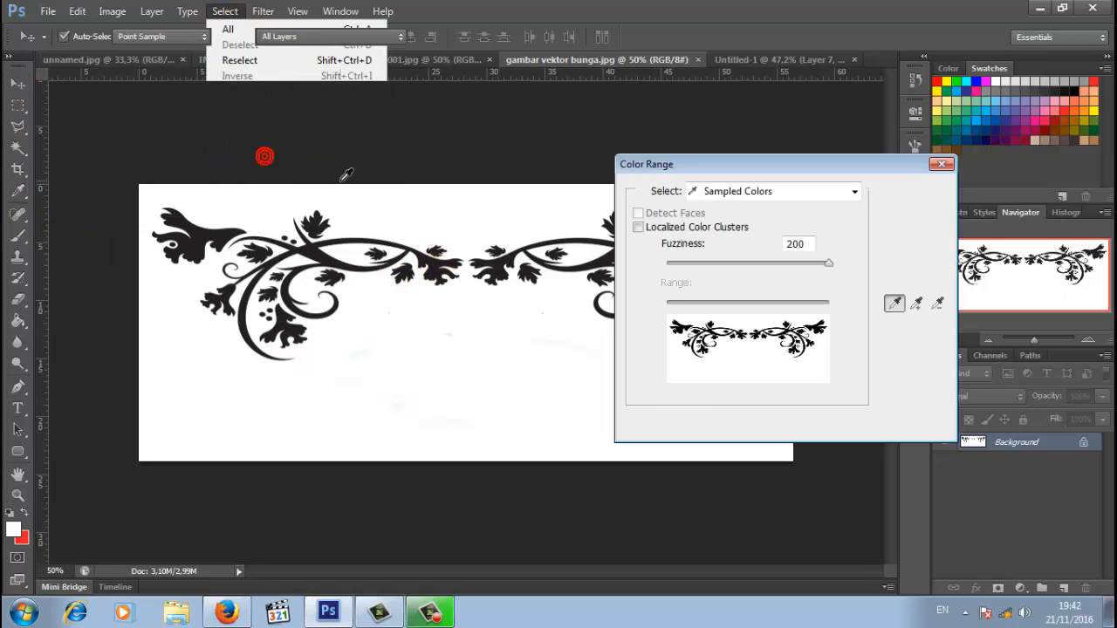
{"action": "left_click", "coordinate": [324, 251]}
{"action": "left_click", "coordinate": [900, 204]}
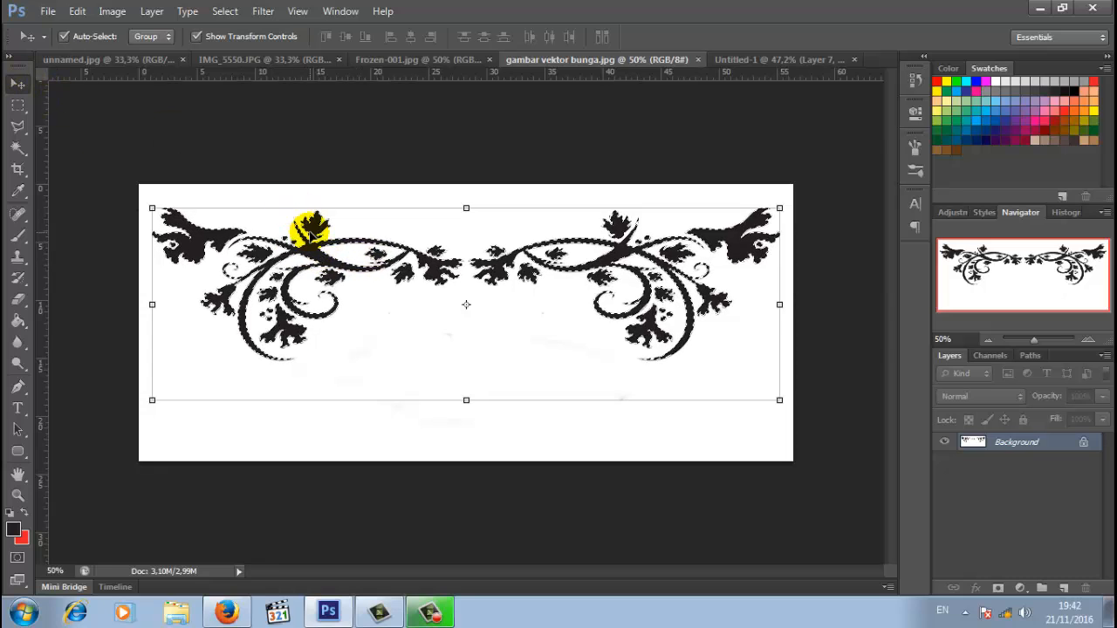
{"action": "left_click_drag", "start_coordinate": [349, 250], "coordinate": [386, 186]}
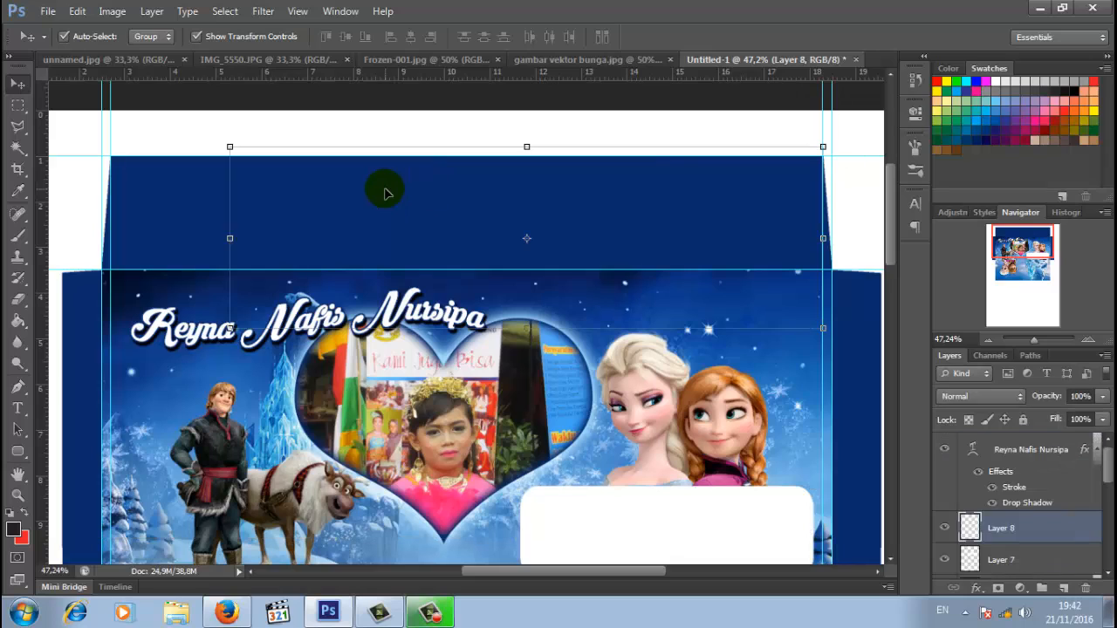
- Resize the ornament to about 68% × 58% and position it on the top flap
{"action": "left_click_drag", "start_coordinate": [785, 174], "coordinate": [702, 176]}
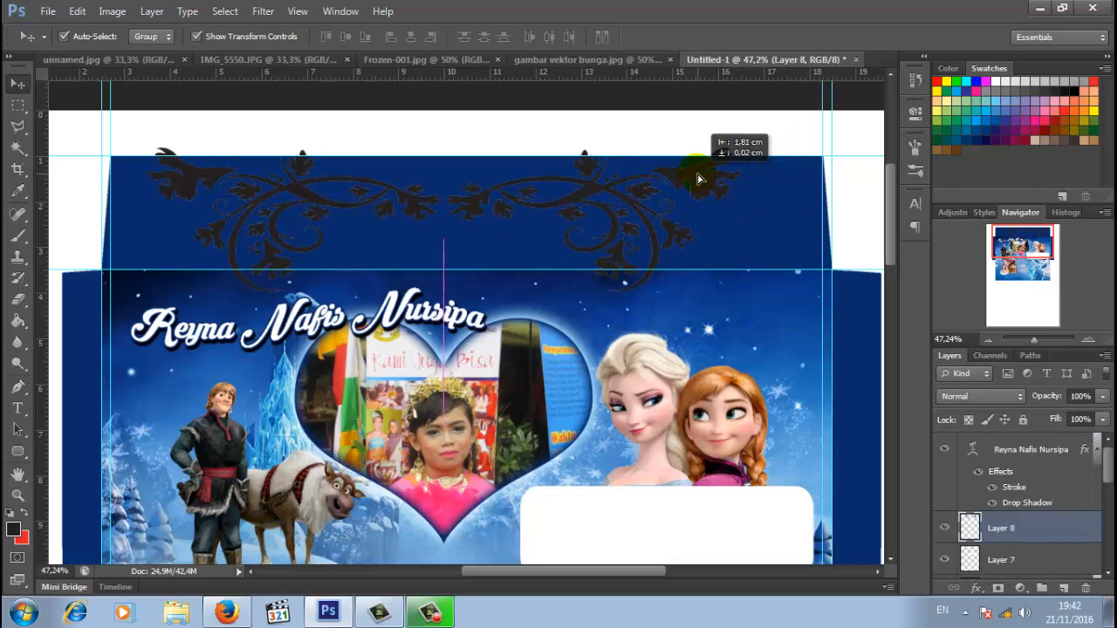
{"action": "left_click_drag", "start_coordinate": [740, 325], "coordinate": [635, 197]}
{"action": "left_click_drag", "start_coordinate": [443, 278], "coordinate": [443, 262]}
{"action": "mouse_move", "coordinate": [613, 185]}
{"action": "left_mouse_down"}
{"action": "mouse_move", "coordinate": [621, 202]}
{"action": "mouse_move", "coordinate": [612, 201]}
{"action": "left_mouse_up"}
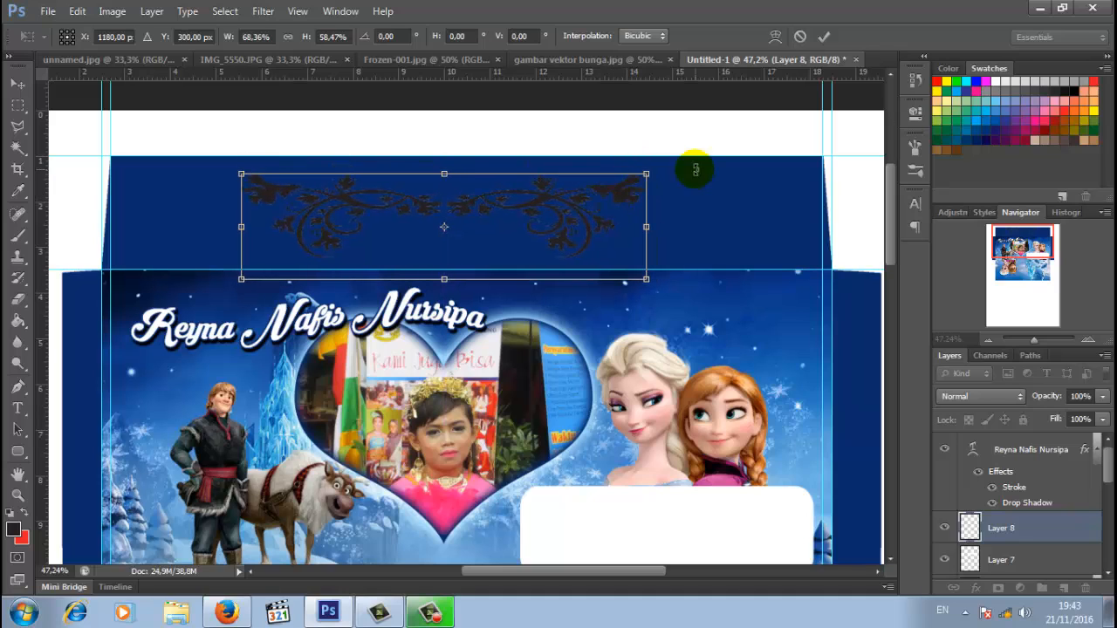
{"action": "left_click", "coordinate": [824, 37]}
- Turn the ornament white with a Color Overlay layer style
{"action": "left_click", "coordinate": [1005, 528]}
{"action": "right_click", "coordinate": [1010, 528]}
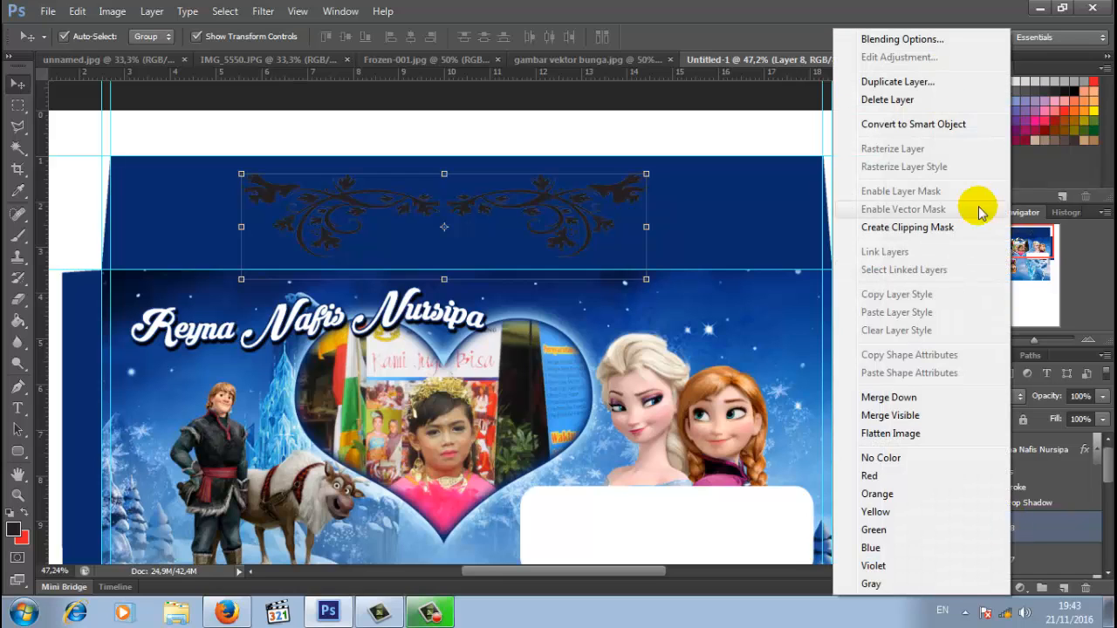
{"action": "left_click", "coordinate": [992, 40]}
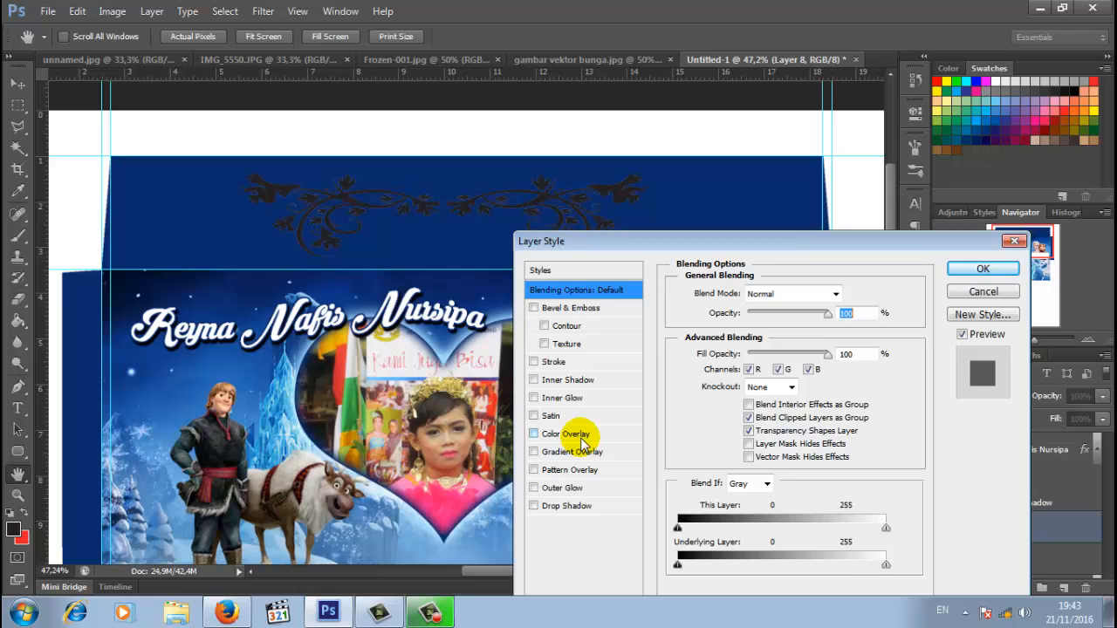
{"action": "left_click", "coordinate": [582, 439]}
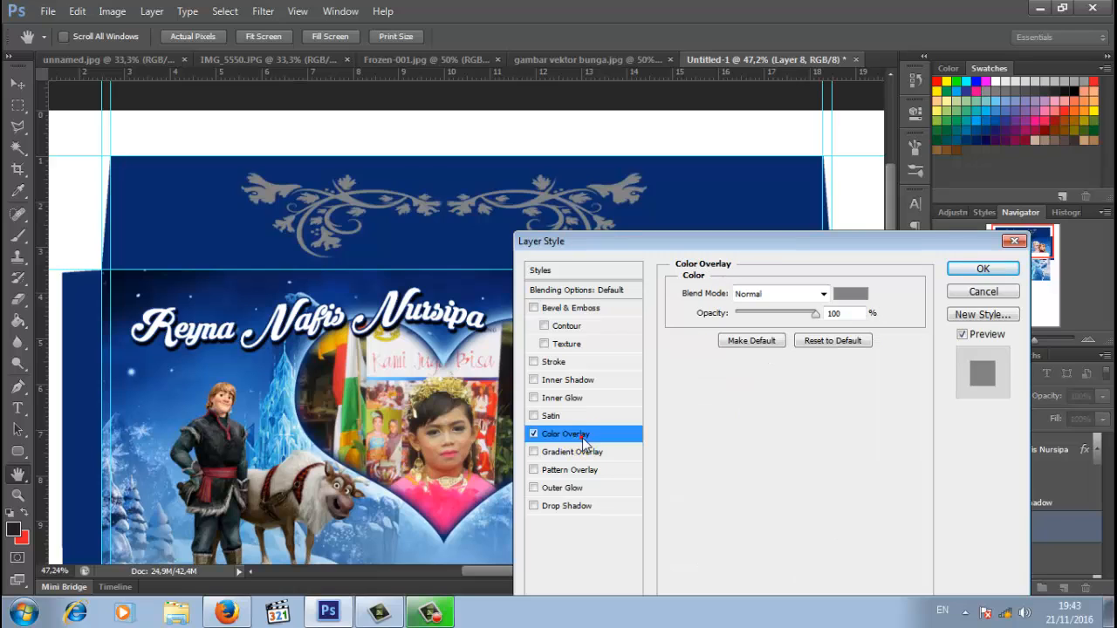
{"action": "left_click", "coordinate": [845, 297]}
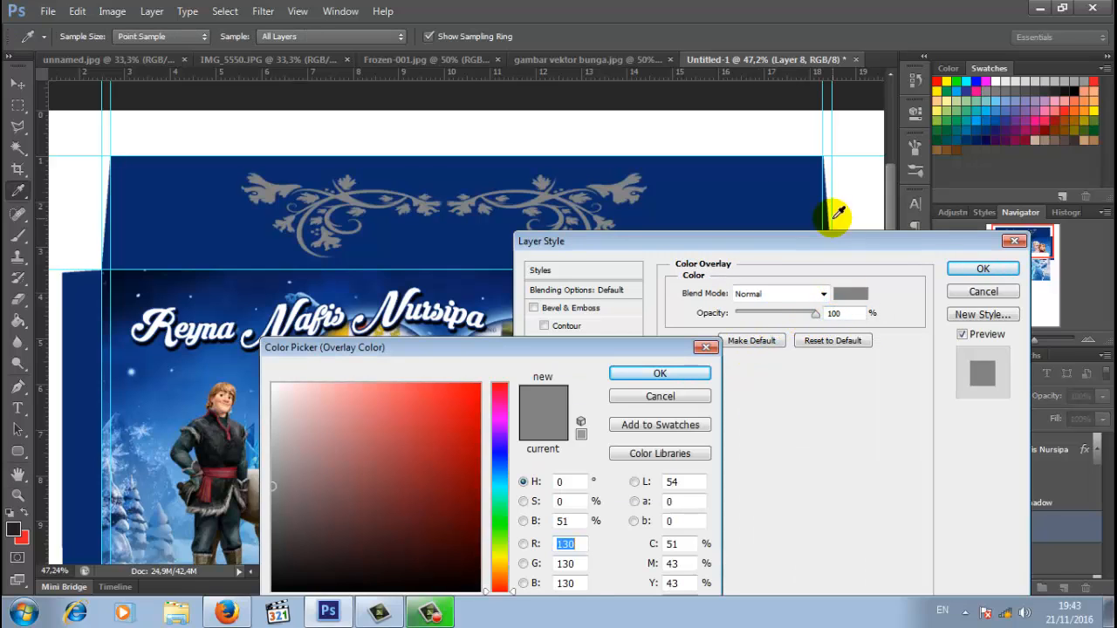
{"action": "left_click", "coordinate": [689, 140]}
{"action": "left_click", "coordinate": [660, 374]}
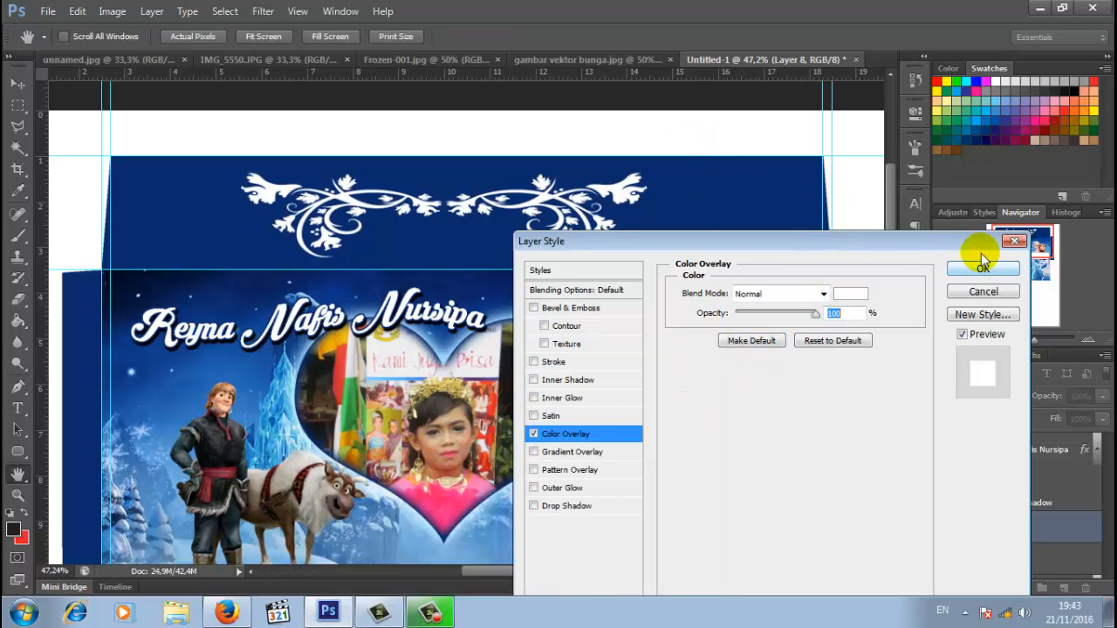
{"action": "left_click", "coordinate": [983, 268]}
{"action": "left_click", "coordinate": [1029, 342]}
- Clear all guides from the page
{"action": "left_click_drag", "start_coordinate": [1030, 342], "coordinate": [1029, 341]}
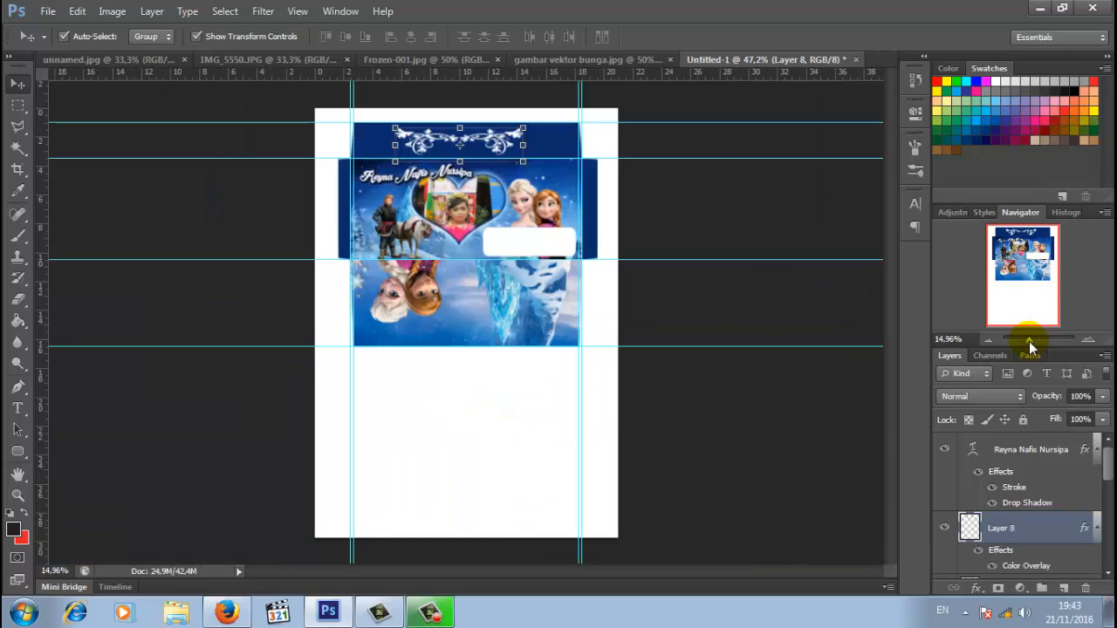
{"action": "left_click", "coordinate": [531, 442]}
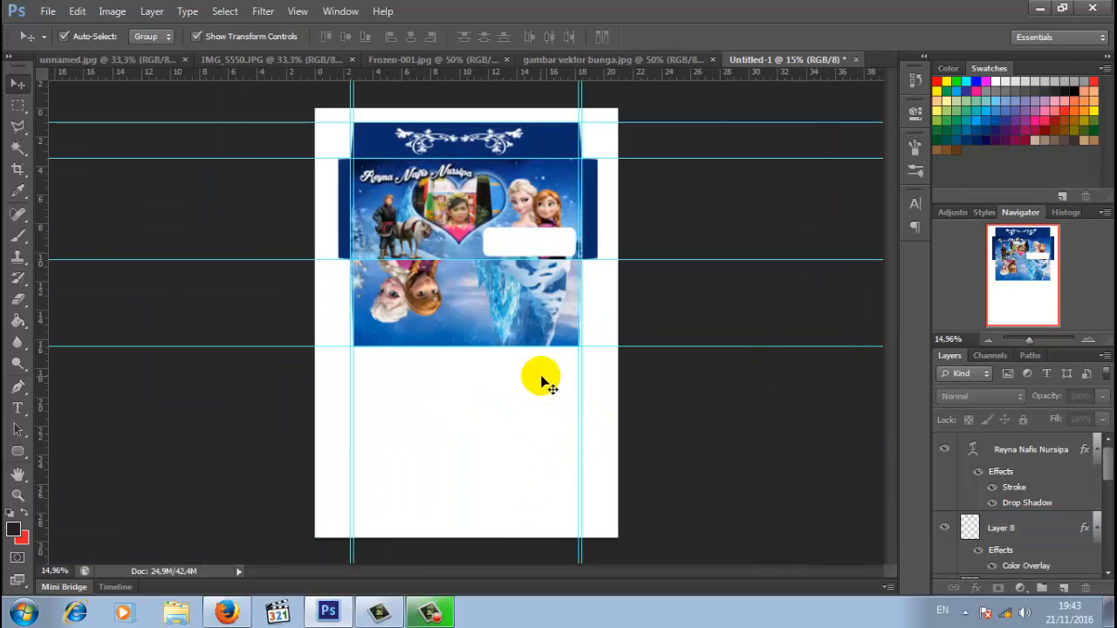
{"action": "left_click", "coordinate": [298, 11]}
{"action": "left_click", "coordinate": [321, 355]}
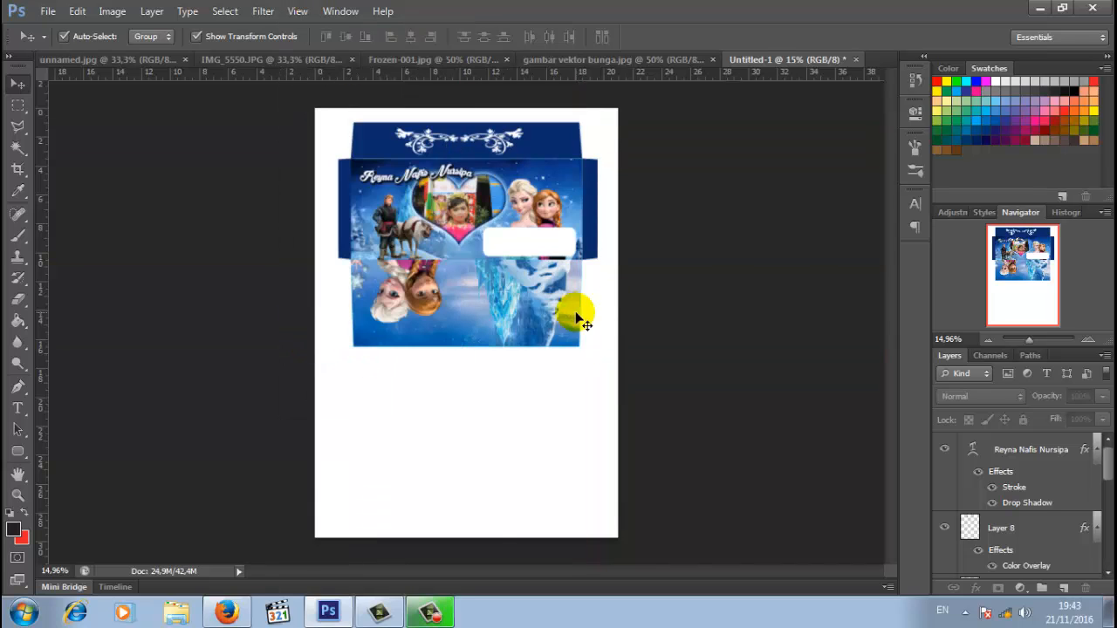
- Merge all box-net layers into Layer 1 with Background hidden, then show Background again
{"action": "left_click", "coordinate": [1107, 470]}
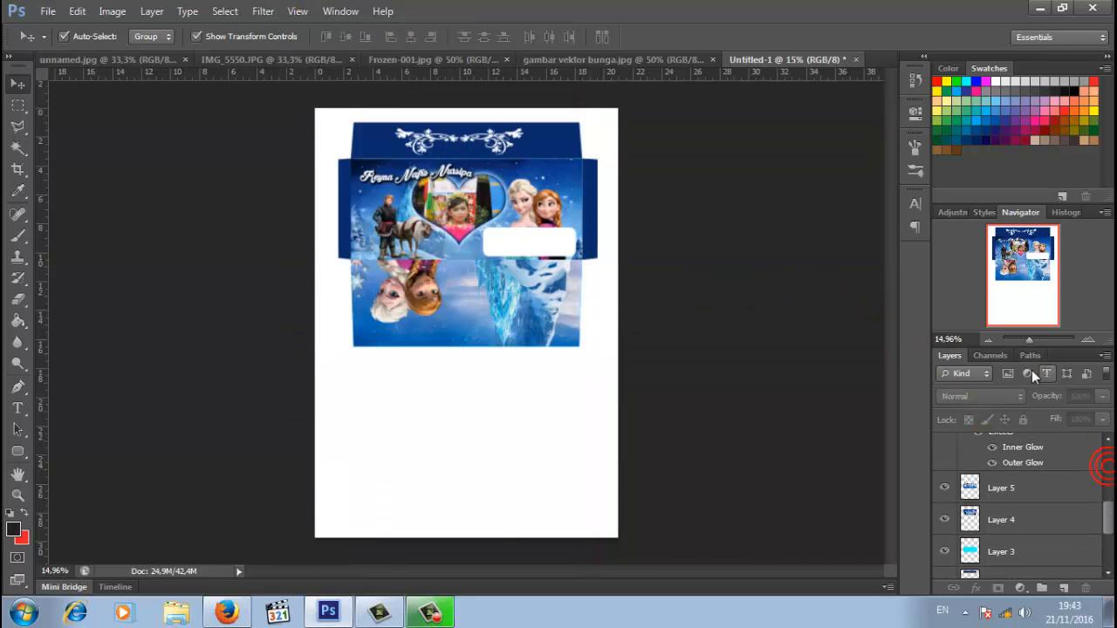
{"action": "left_click_drag", "start_coordinate": [1048, 347], "coordinate": [1040, 247]}
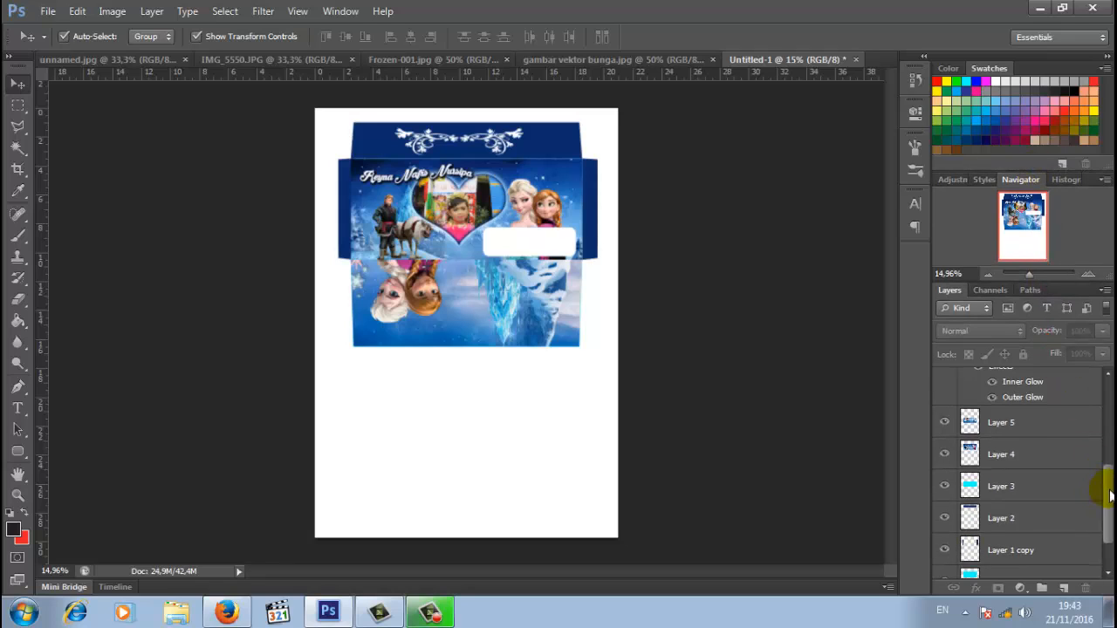
{"action": "left_click_drag", "start_coordinate": [1110, 494], "coordinate": [1102, 578]}
{"action": "left_click", "coordinate": [944, 564]}
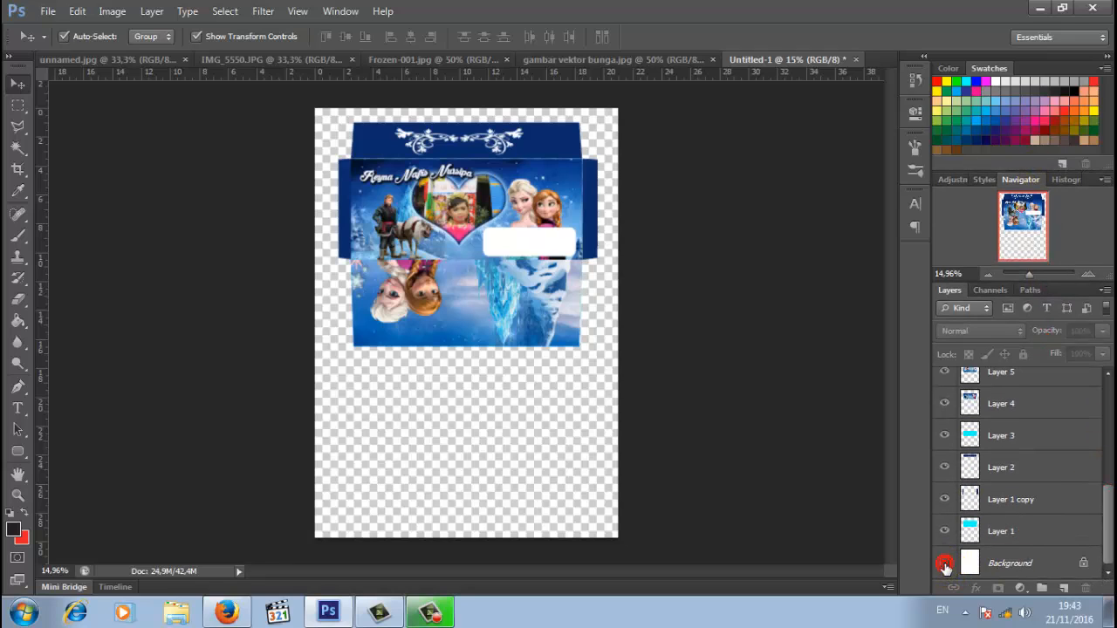
{"action": "left_click", "coordinate": [1005, 533]}
{"action": "right_click", "coordinate": [1004, 531]}
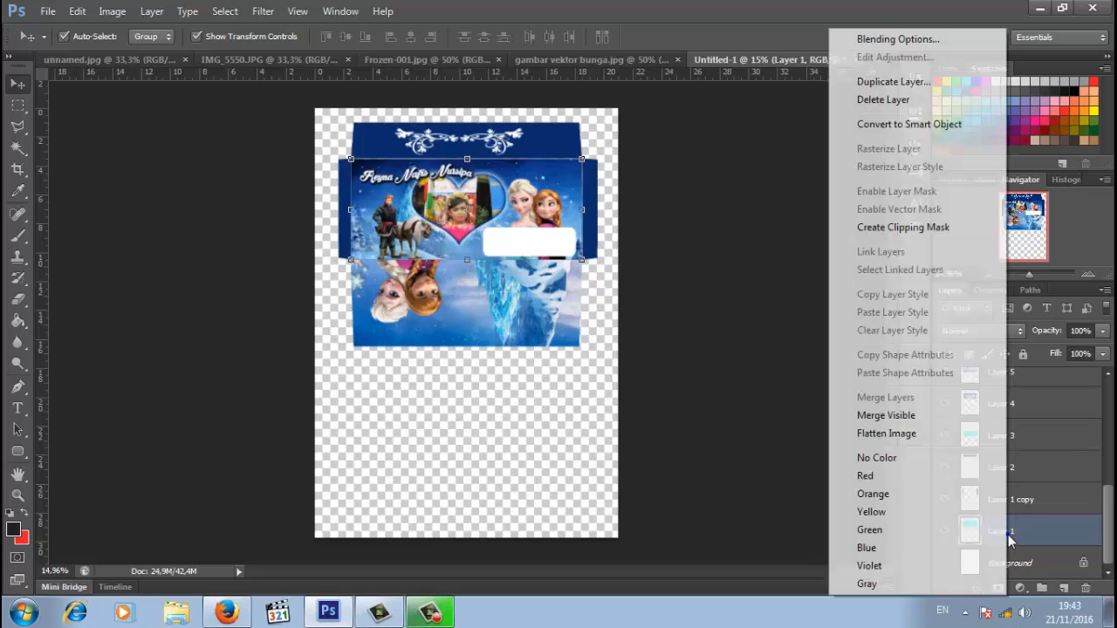
{"action": "left_click", "coordinate": [918, 417]}
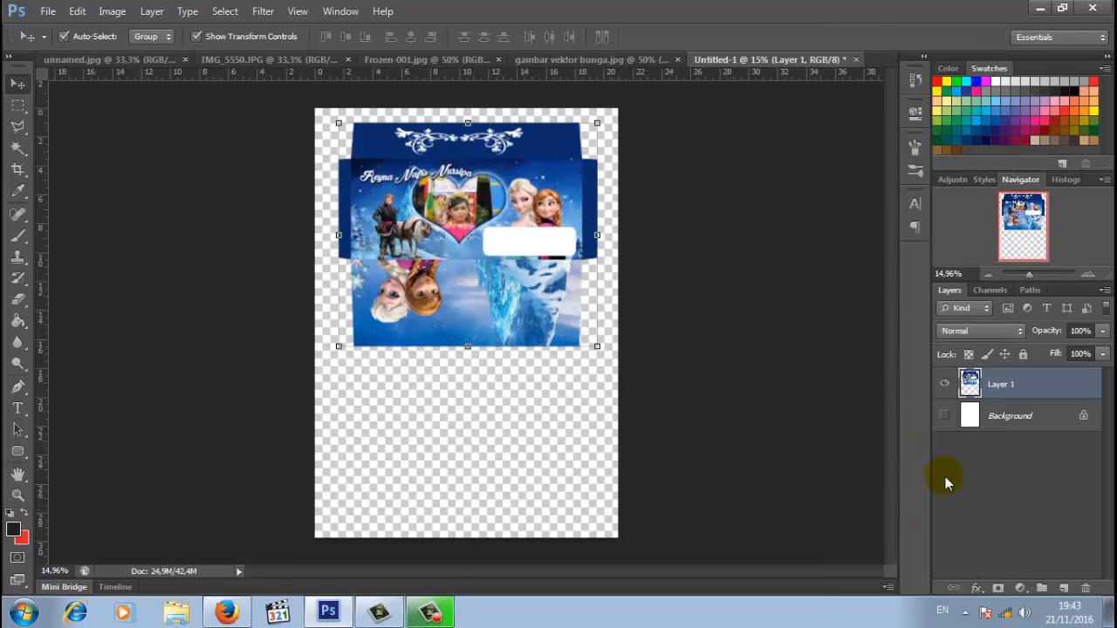
{"action": "left_click", "coordinate": [944, 417]}
- Move the merged box net up to the top of the A4 page
{"action": "left_click_drag", "start_coordinate": [428, 212], "coordinate": [443, 252]}
{"action": "left_click_drag", "start_coordinate": [1038, 273], "coordinate": [1034, 272]}
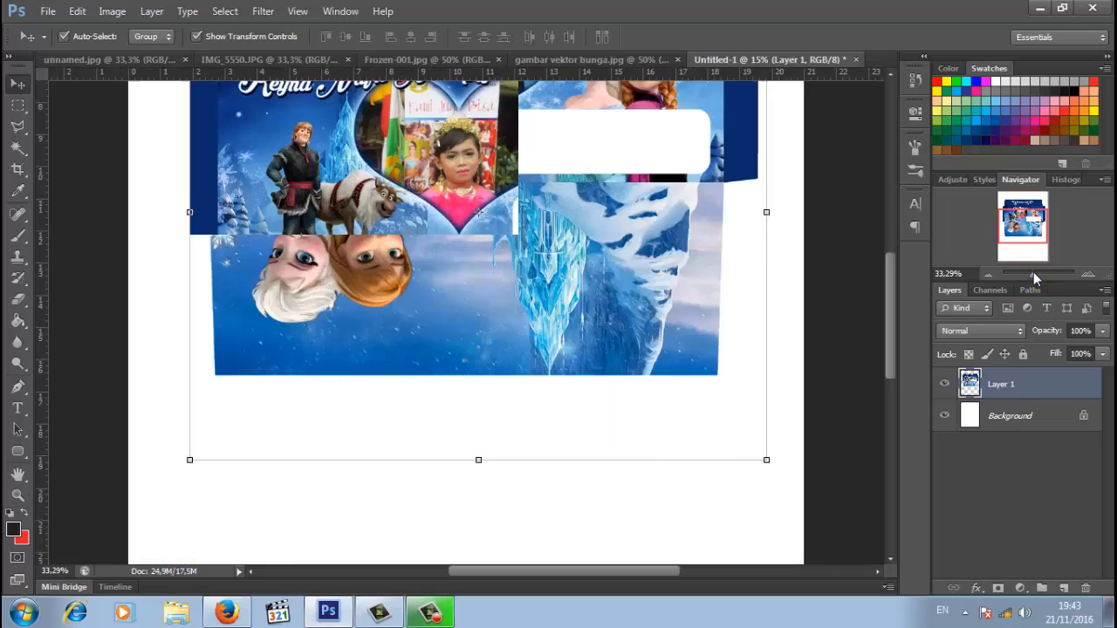
{"action": "scroll", "coordinate": [815, 327], "scroll_direction": "up", "scroll_amount": 4}
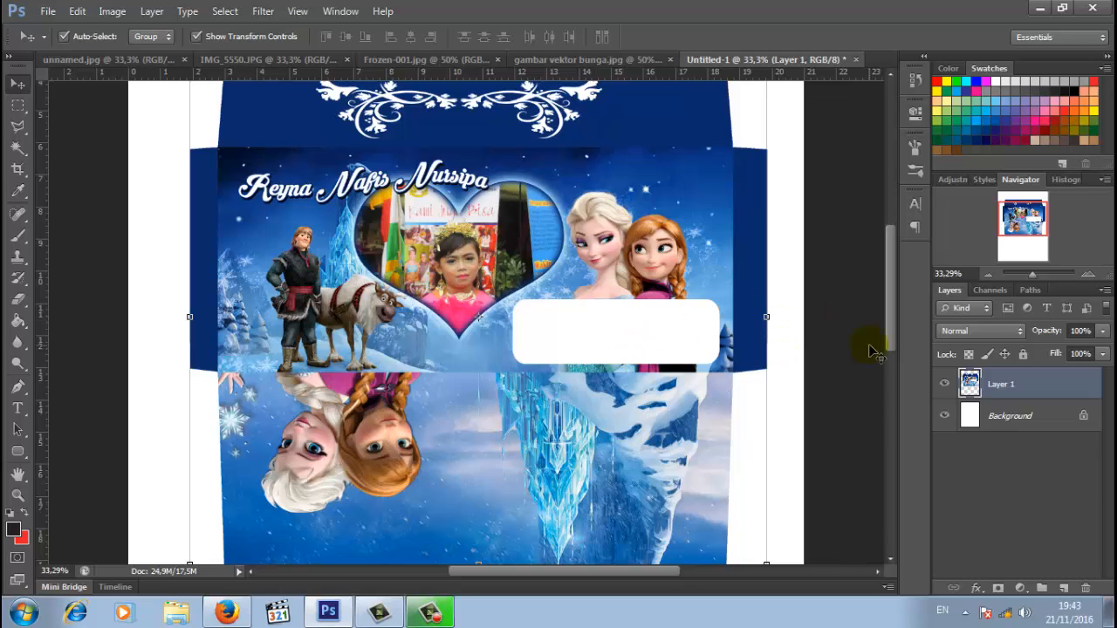
{"action": "left_click_drag", "start_coordinate": [1030, 279], "coordinate": [1029, 275]}
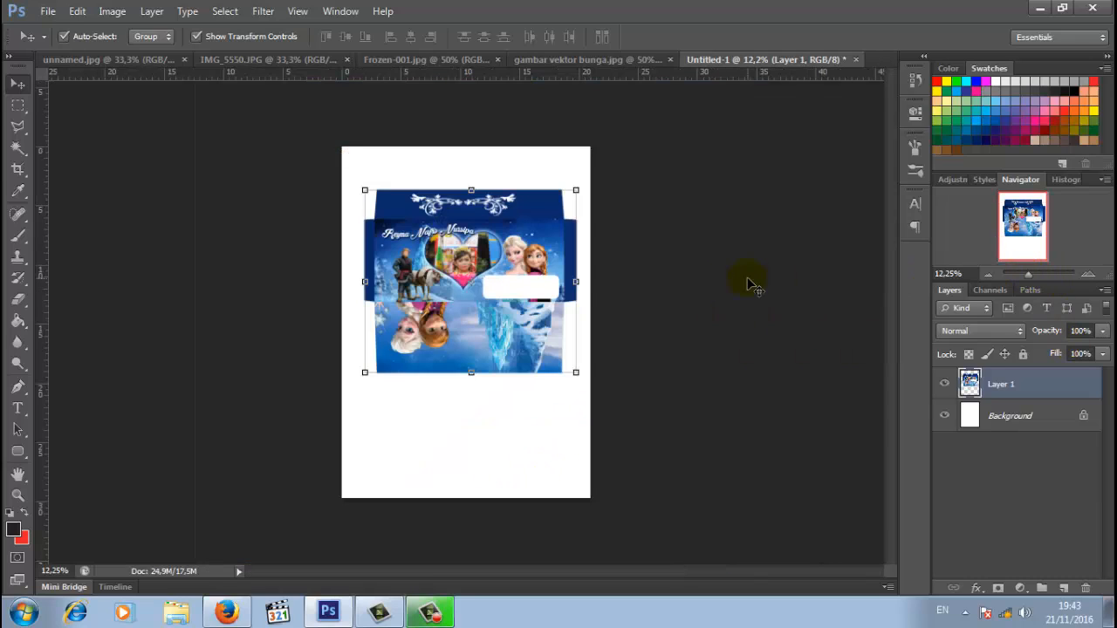
{"action": "left_click_drag", "start_coordinate": [541, 279], "coordinate": [538, 249]}
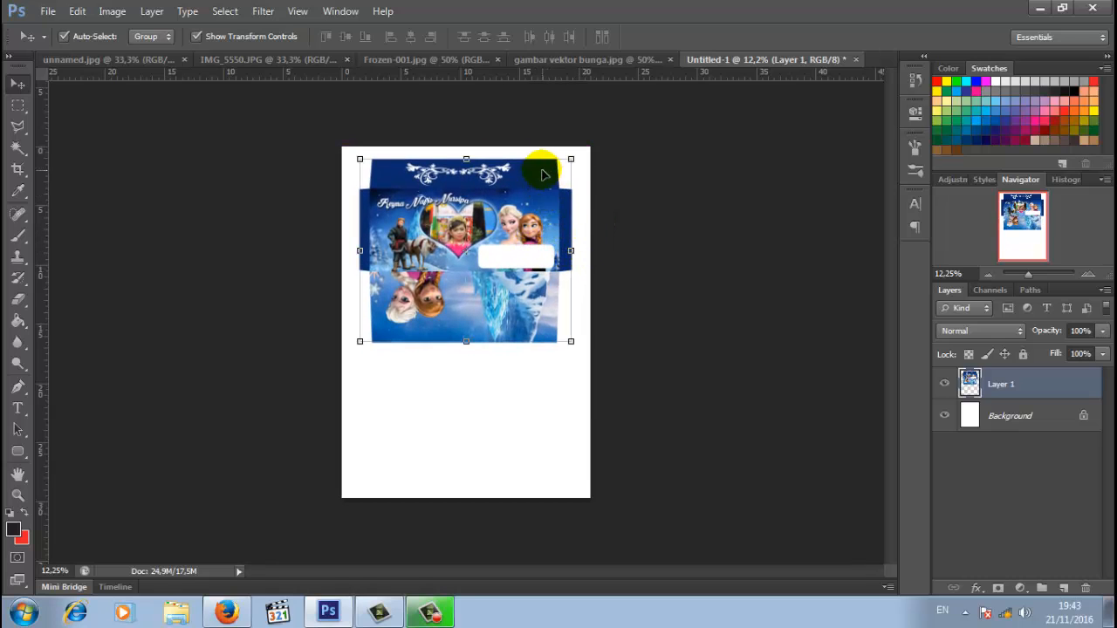
- Duplicate Layer 1 and move the copy 15.5 cm down, below the original box net
{"action": "right_click", "coordinate": [1038, 385]}
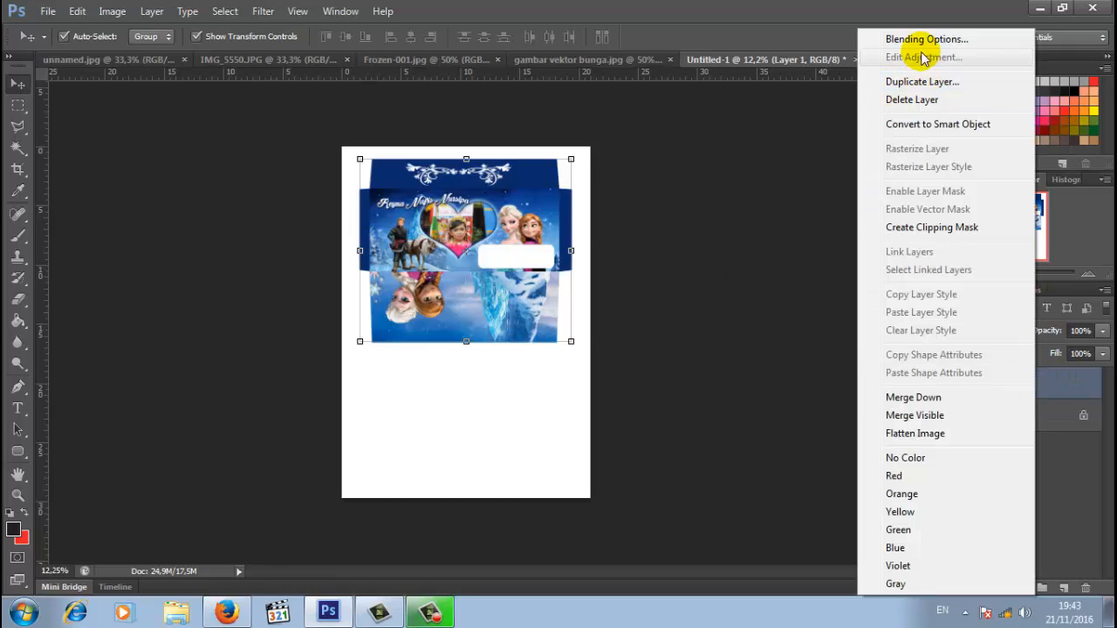
{"action": "left_click", "coordinate": [927, 82]}
{"action": "left_click", "coordinate": [705, 182]}
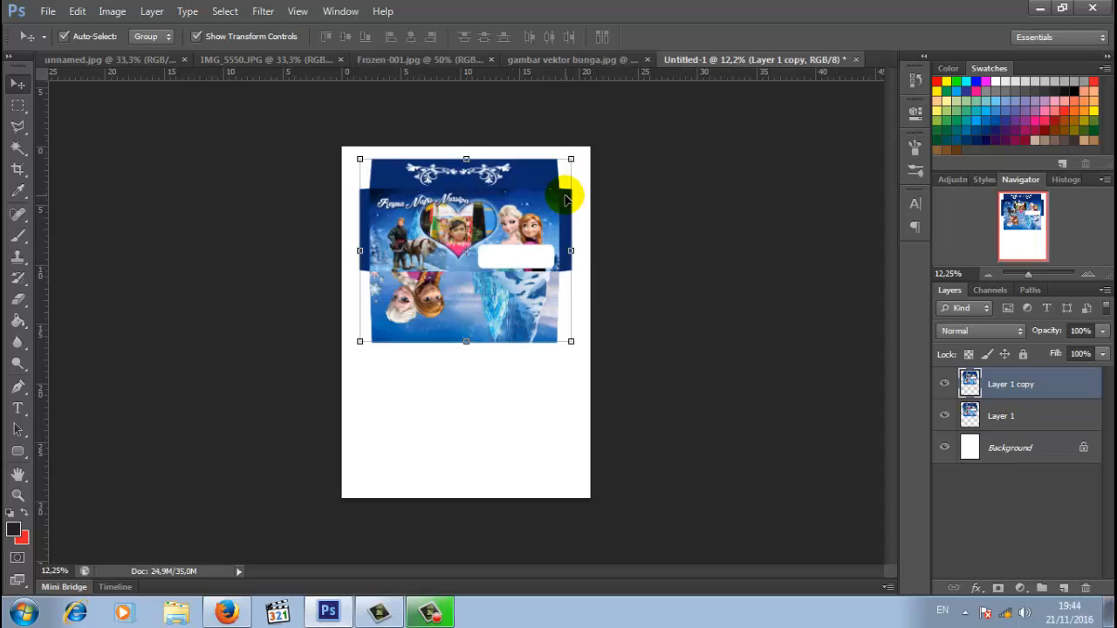
{"action": "left_click_drag", "start_coordinate": [537, 189], "coordinate": [543, 375]}
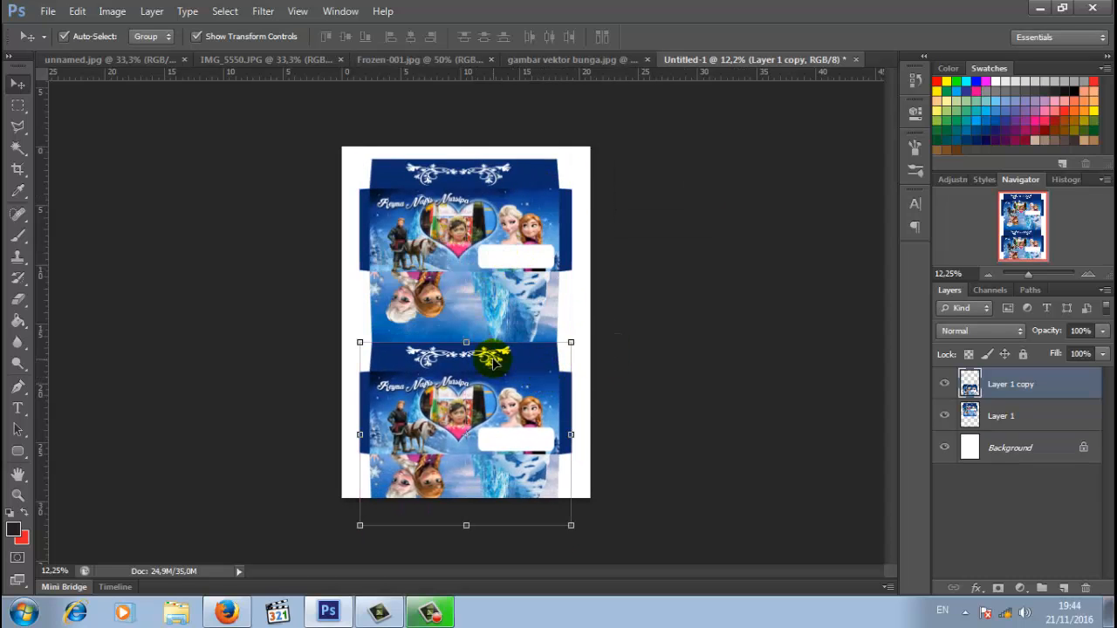
{"action": "left_click", "coordinate": [526, 372]}
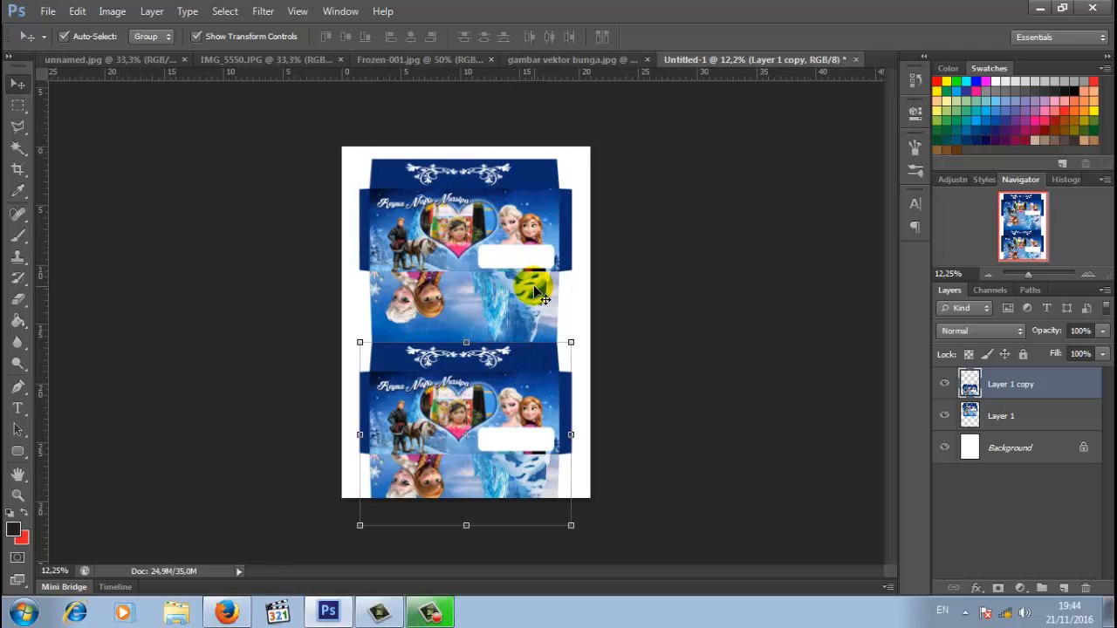
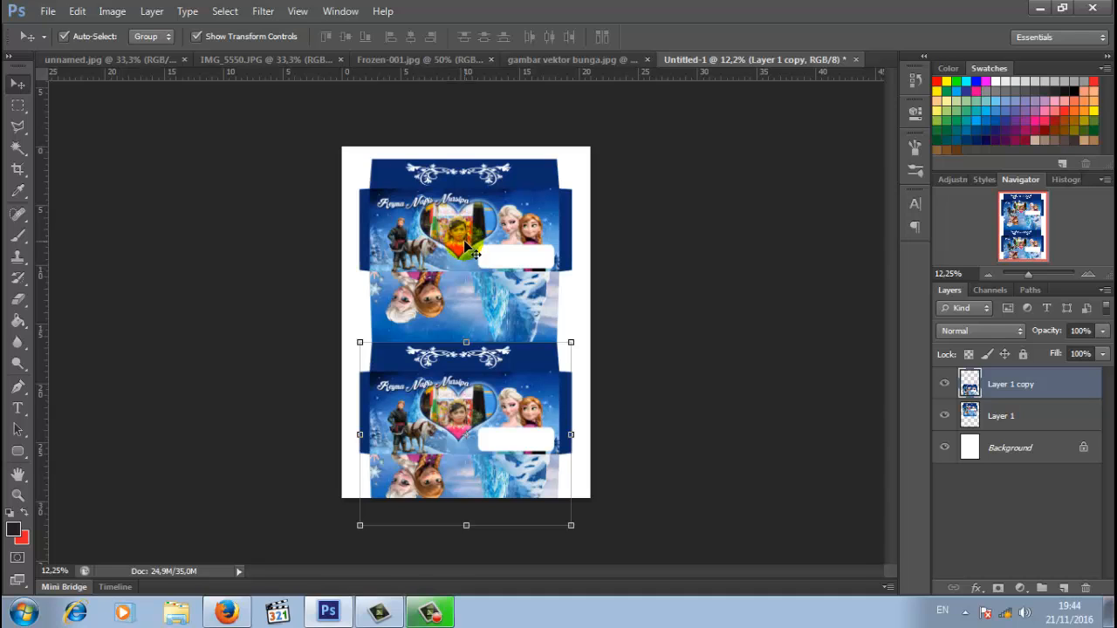
- Switch to Firefox to view the image comparing Legal and F4 paper sizes
{"action": "left_click", "coordinate": [225, 611]}
- Check the F4 size of 21,59 × 33 cm in the 'ukuran kertas f4' results, then return to Photoshop
{"action": "left_click", "coordinate": [578, 12]}
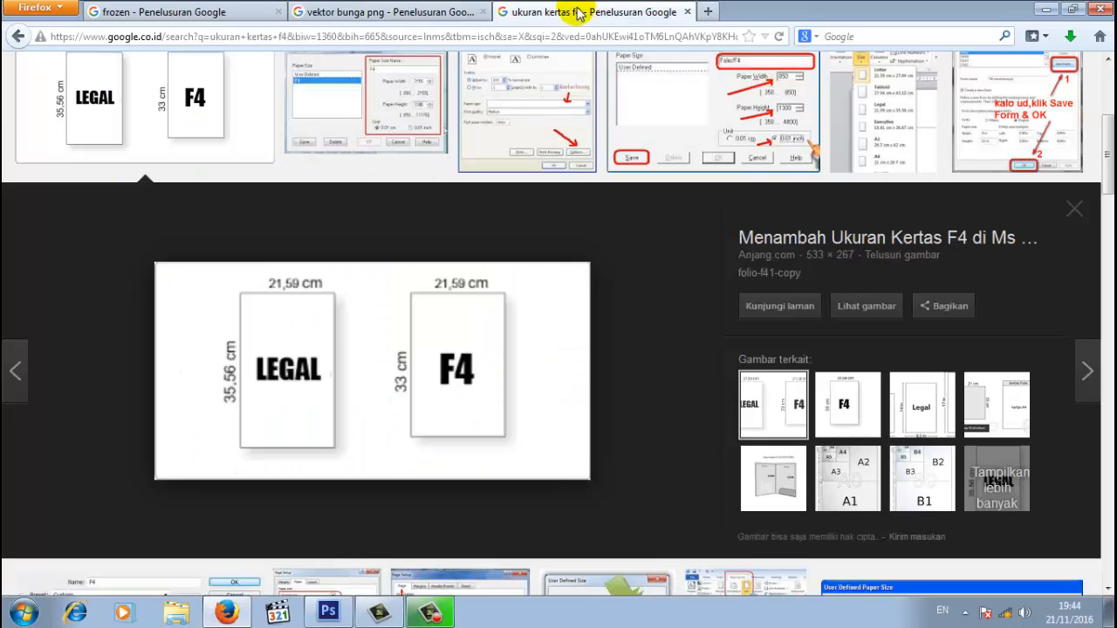
{"action": "scroll", "coordinate": [1108, 92], "scroll_direction": "up", "scroll_amount": 3}
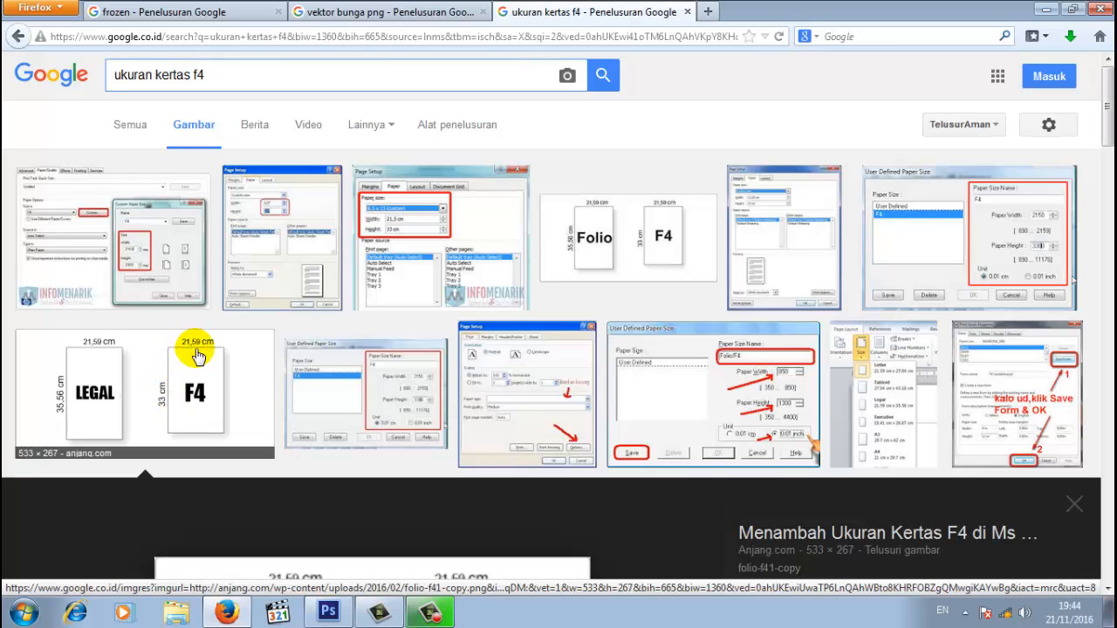
{"action": "left_click", "coordinate": [328, 612]}
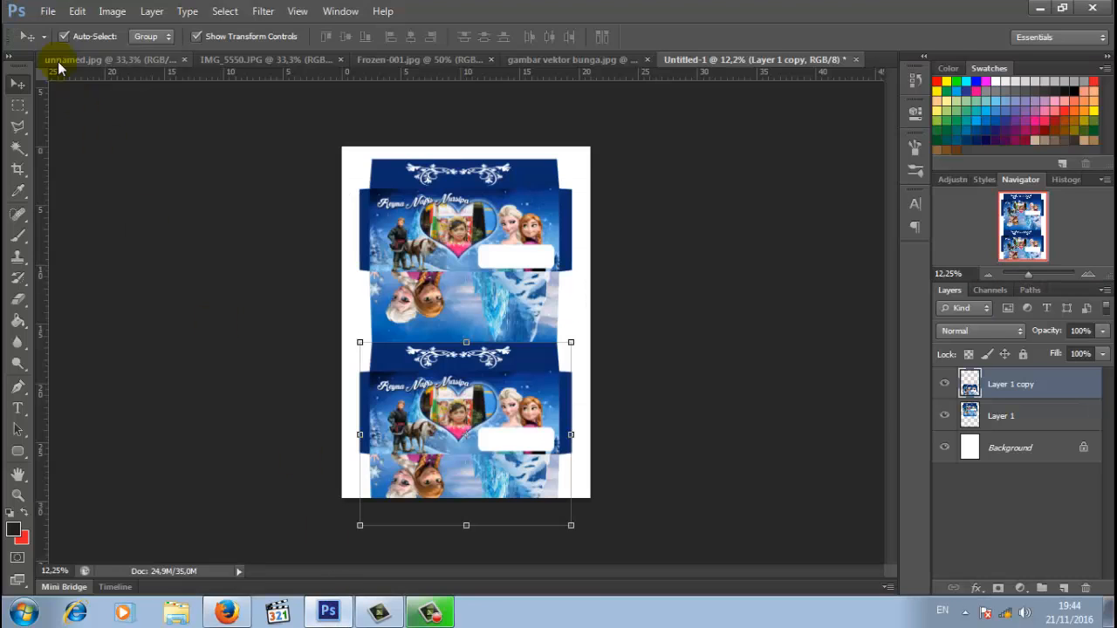
- Start a new document and compare the preset paper sizes with the F4 size in the browser
{"action": "left_click", "coordinate": [48, 10]}
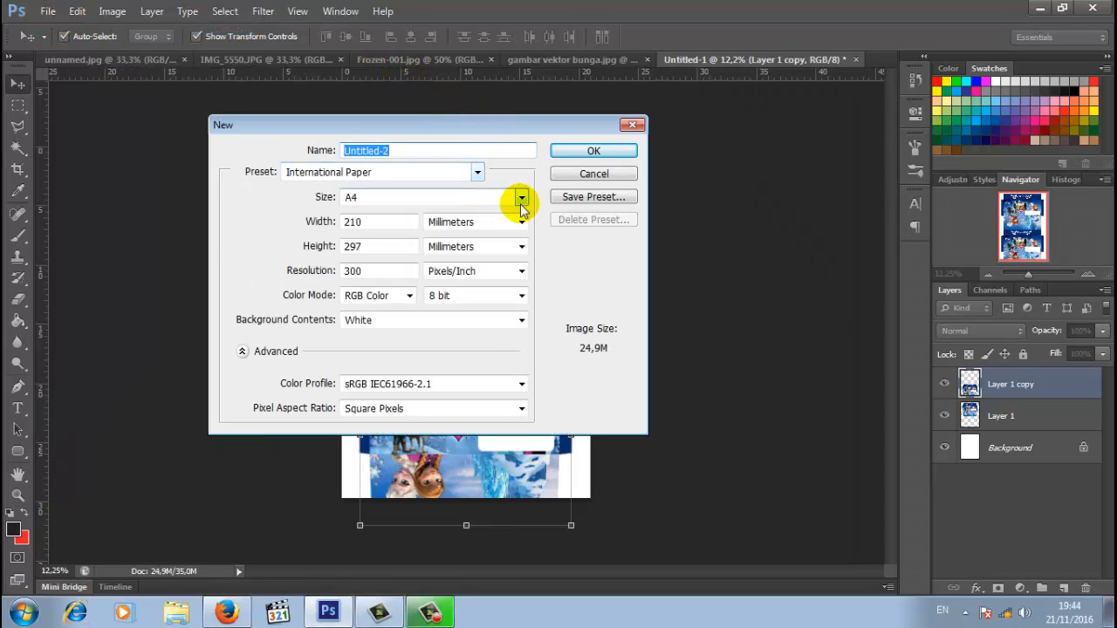
{"action": "left_click", "coordinate": [521, 200]}
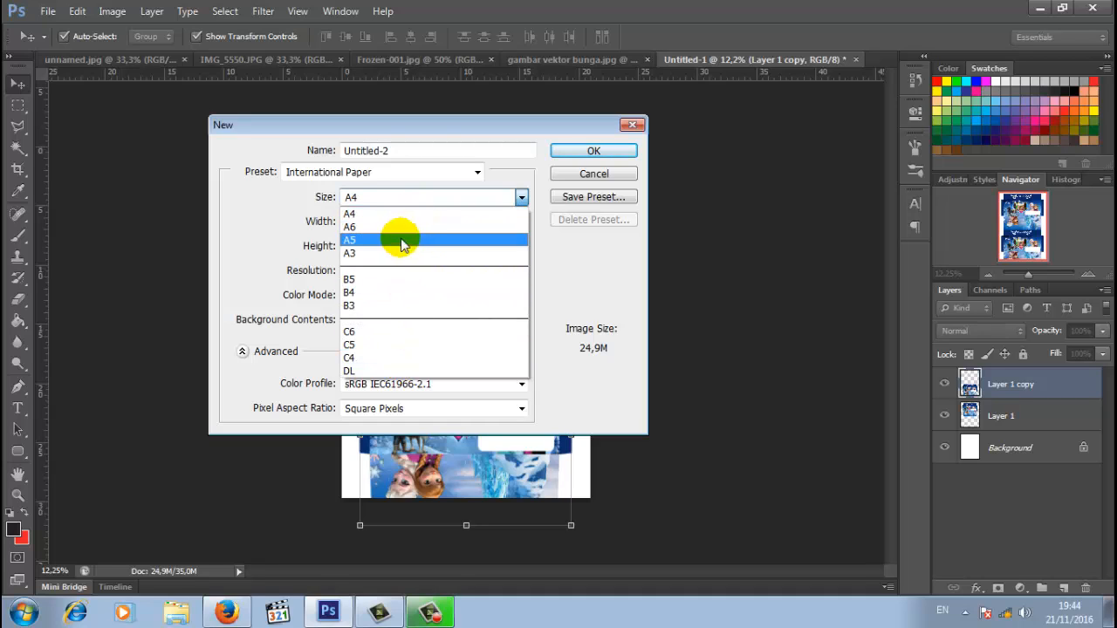
{"action": "left_click", "coordinate": [466, 133]}
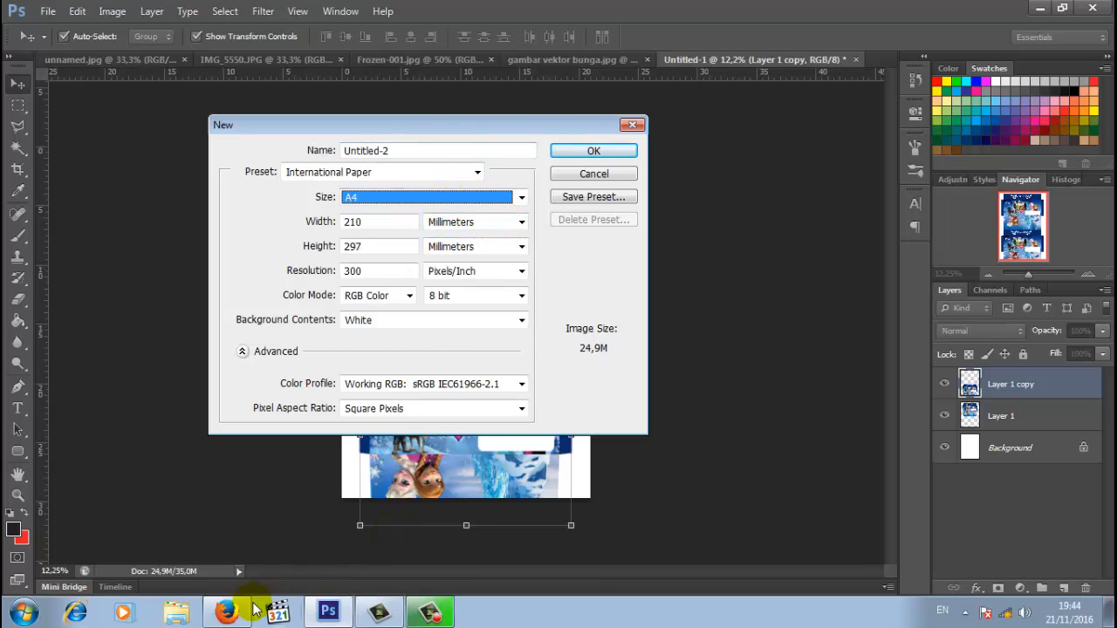
{"action": "left_click", "coordinate": [227, 614]}
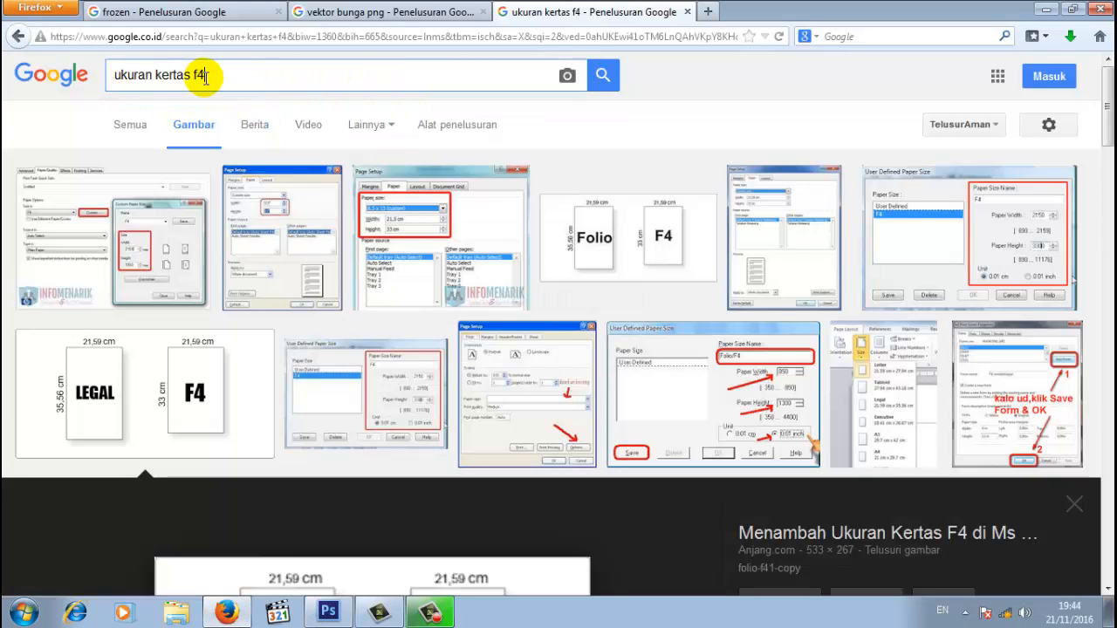
{"action": "left_click", "coordinate": [328, 614]}
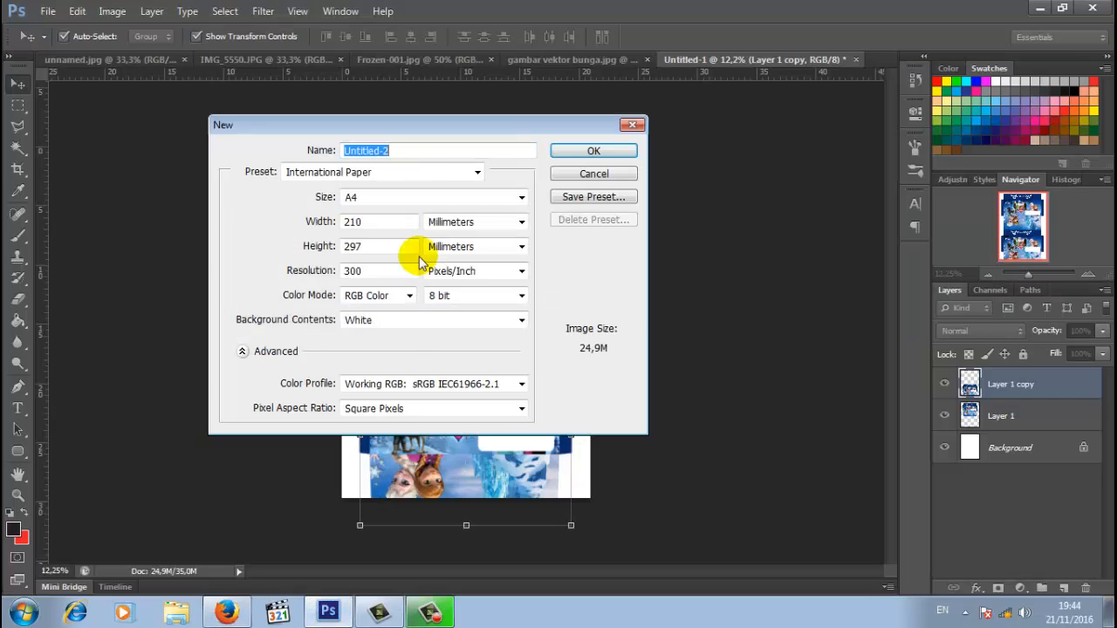
- Enter a custom size of 21,59 × 33 cm in centimeters and start saving it as a preset
{"action": "left_click", "coordinate": [513, 221]}
{"action": "left_click", "coordinate": [462, 264]}
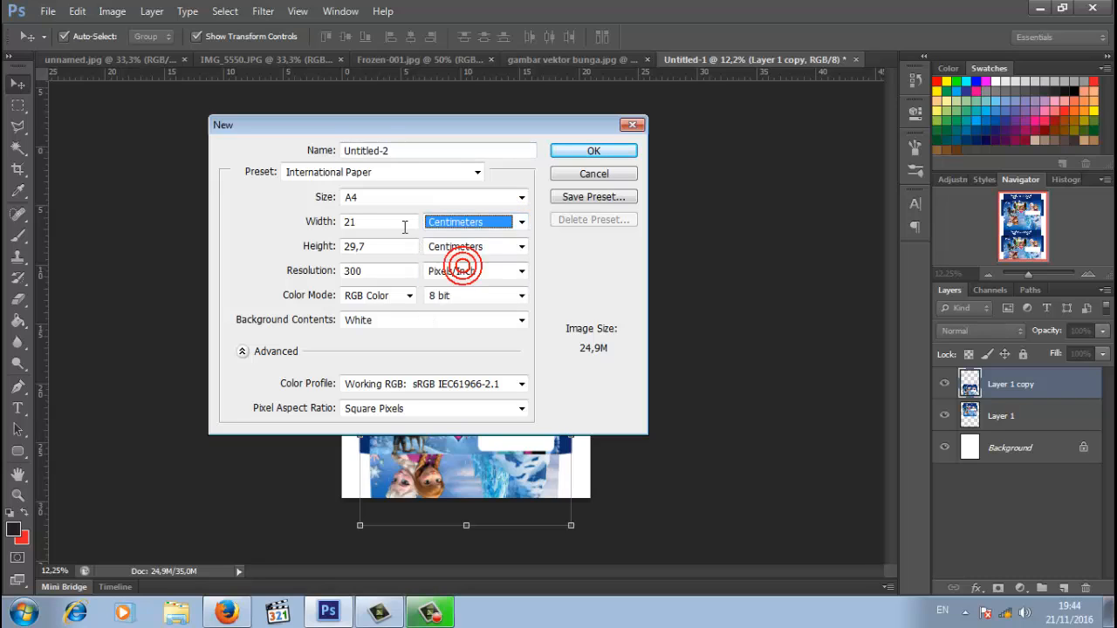
{"action": "left_click", "coordinate": [398, 223]}
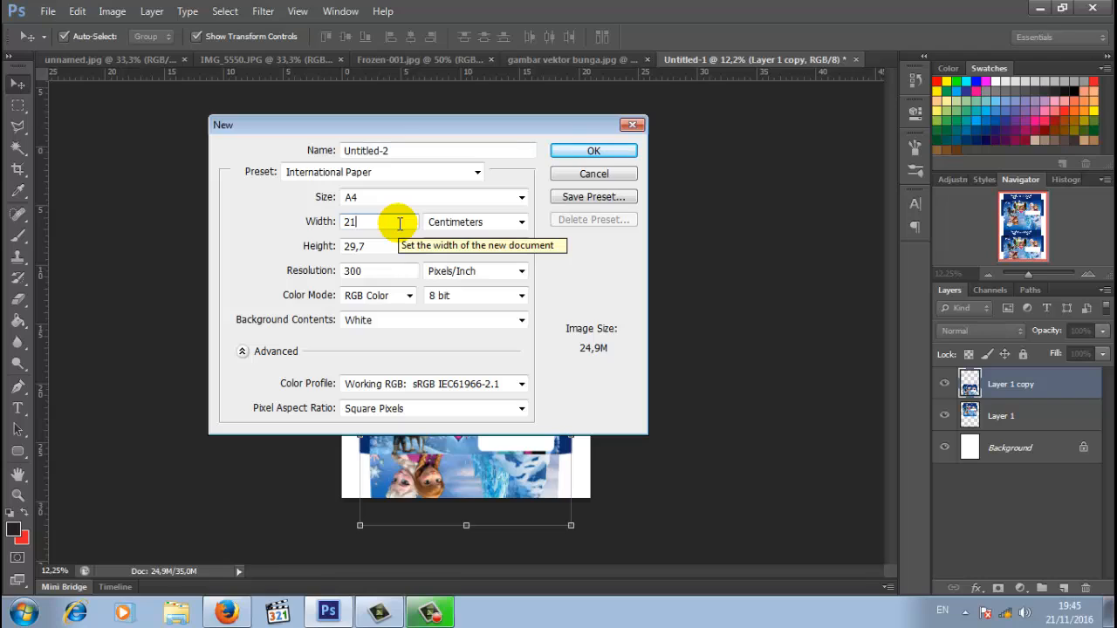
{"action": "type", "text": ",59"}
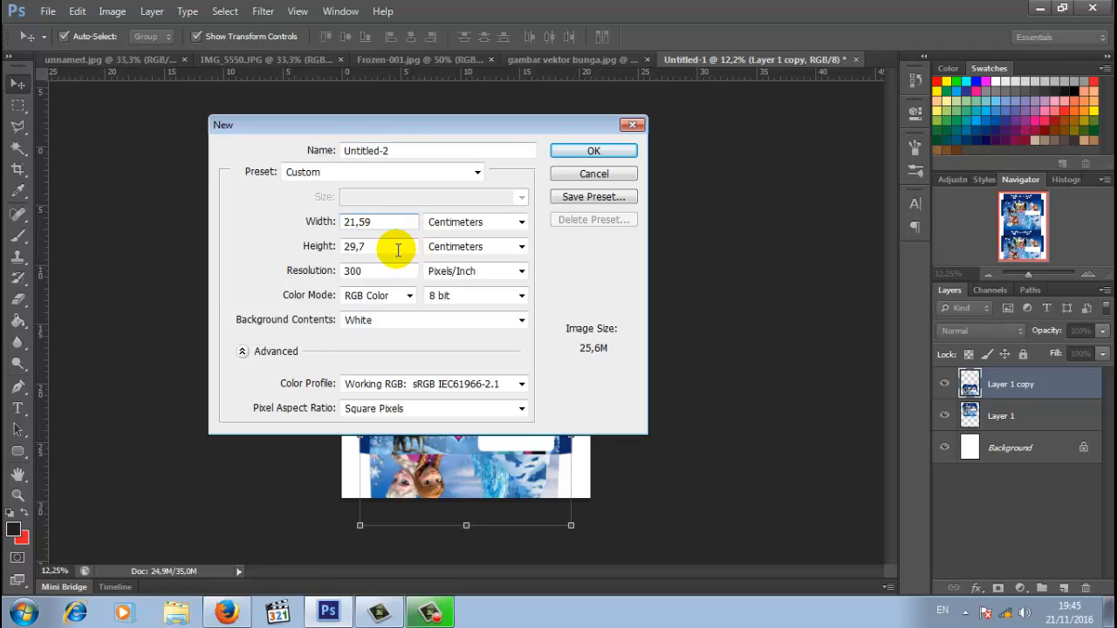
{"action": "left_click_drag", "start_coordinate": [384, 248], "coordinate": [358, 253]}
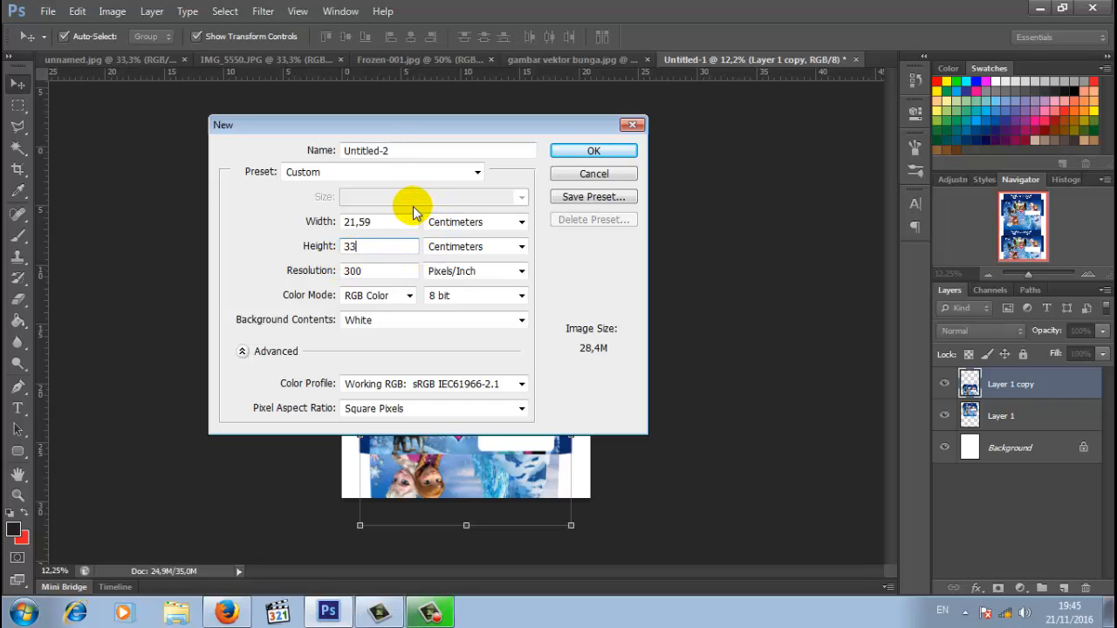
{"action": "left_click", "coordinate": [593, 197]}
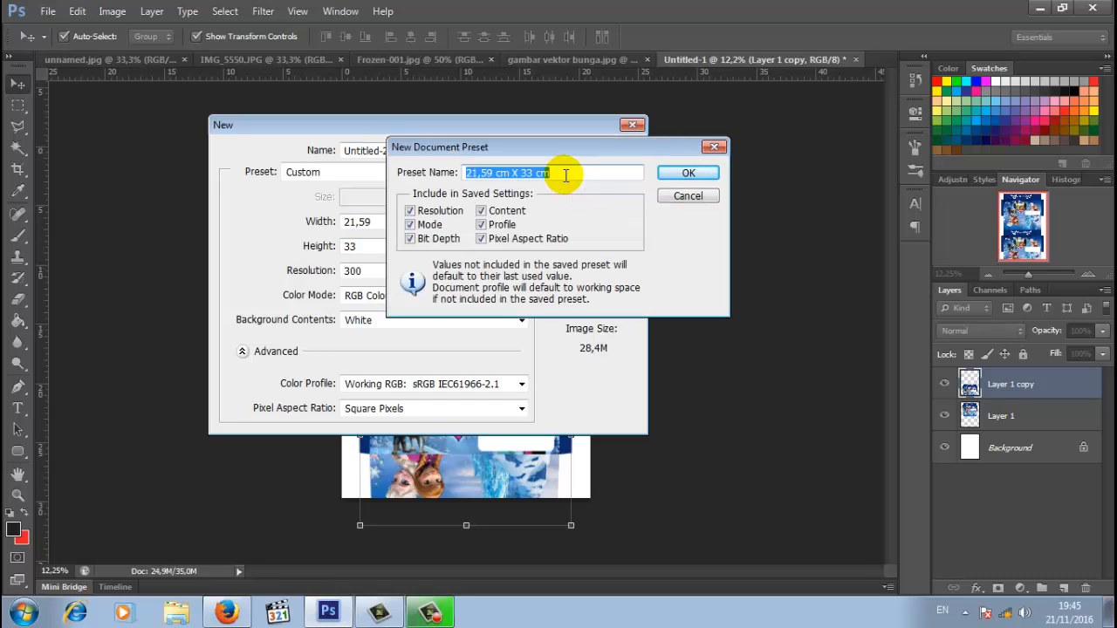
- Name the preset 'F 4' and create the blank 21,59 × 33 cm Untitled-2 document
{"action": "type", "text": "F"}
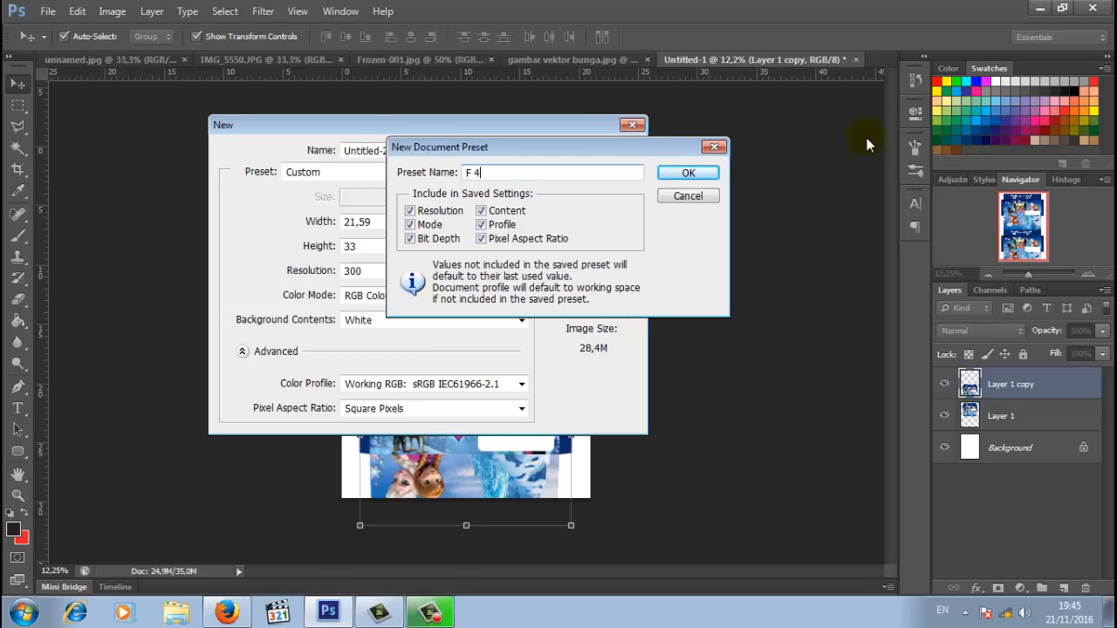
{"action": "type", "text": " 4"}
{"action": "left_click", "coordinate": [684, 169]}
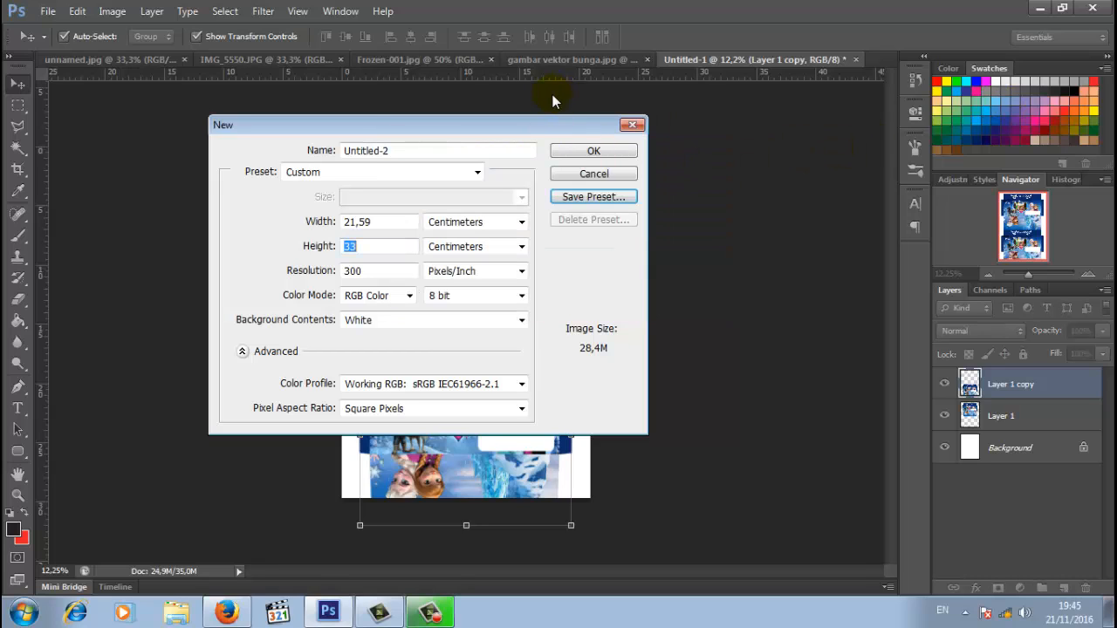
{"action": "left_click", "coordinate": [599, 152]}
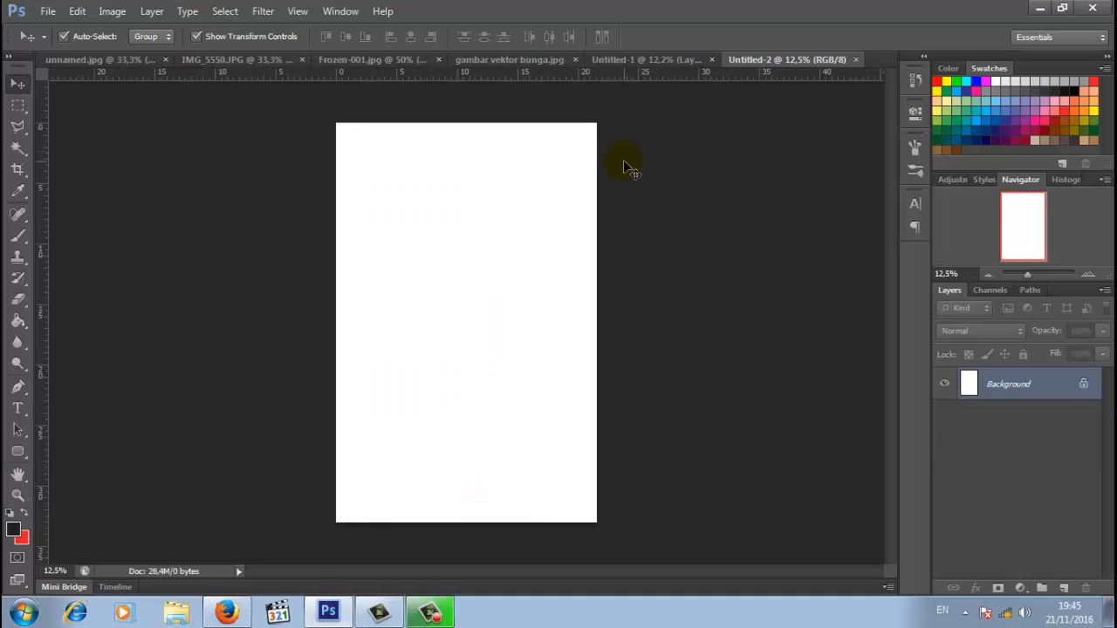
- Drag the Frozen box net from Untitled-1 into the new F4 document
{"action": "left_click", "coordinate": [638, 59]}
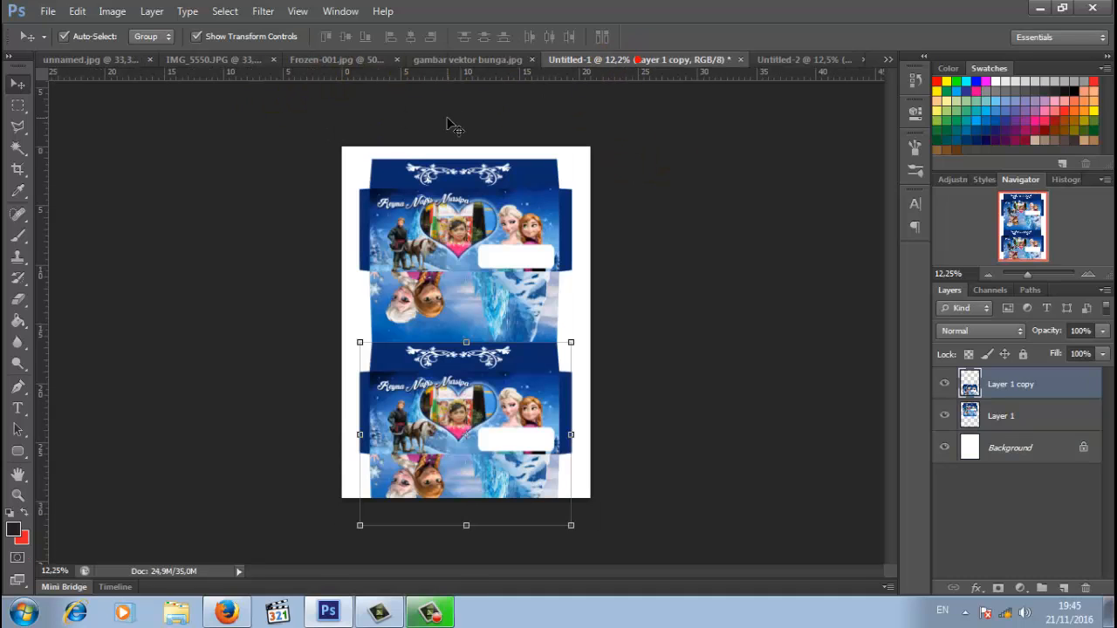
{"action": "left_click", "coordinate": [521, 215]}
{"action": "mouse_move", "coordinate": [521, 215]}
{"action": "left_mouse_down"}
{"action": "mouse_move", "coordinate": [580, 141]}
{"action": "mouse_move", "coordinate": [784, 66]}
{"action": "mouse_move", "coordinate": [449, 217]}
{"action": "mouse_move", "coordinate": [529, 229]}
{"action": "mouse_move", "coordinate": [542, 220]}
{"action": "left_mouse_up"}
- Duplicate the box-net layer and place the copy just below the original on the page
{"action": "right_click", "coordinate": [1008, 391]}
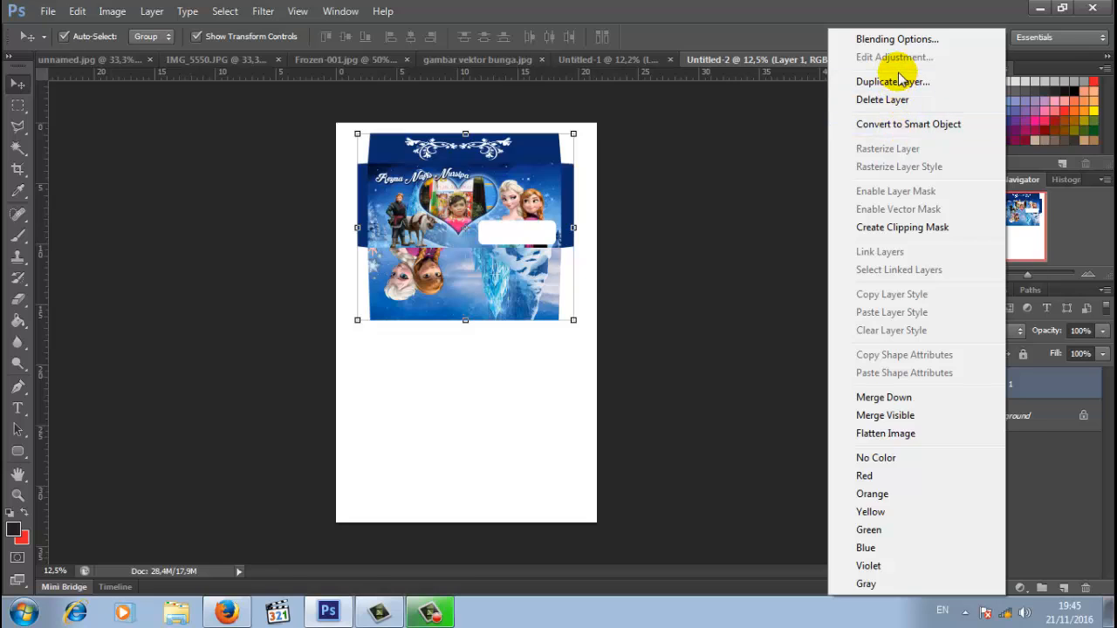
{"action": "left_click", "coordinate": [957, 77]}
{"action": "left_click", "coordinate": [729, 182]}
{"action": "left_click_drag", "start_coordinate": [471, 206], "coordinate": [468, 383]}
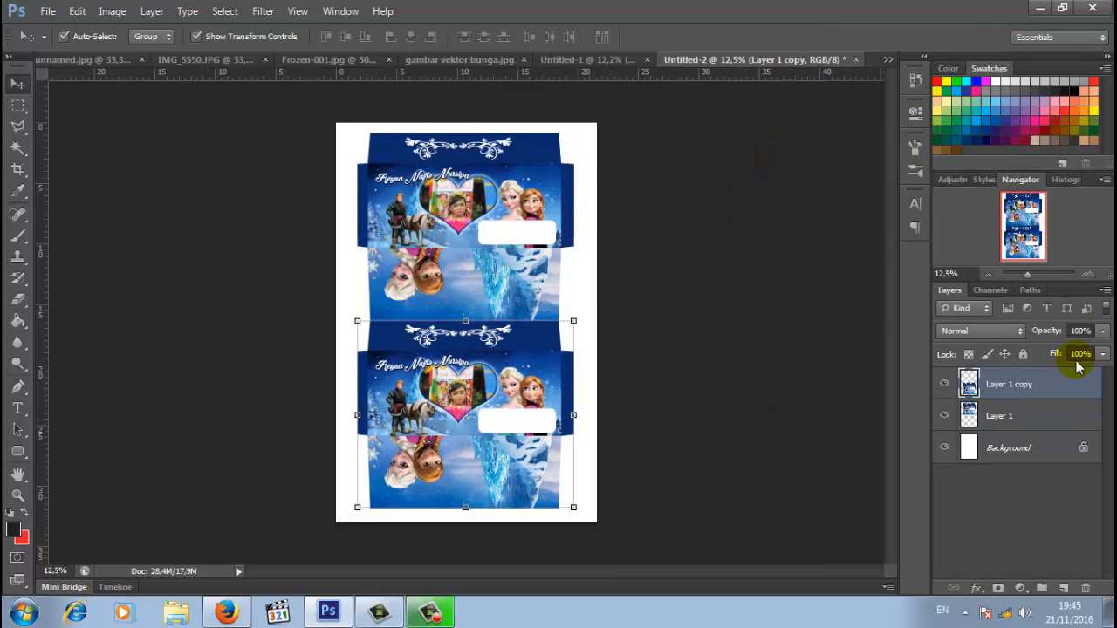
{"action": "left_click_drag", "start_coordinate": [1028, 275], "coordinate": [1031, 275]}
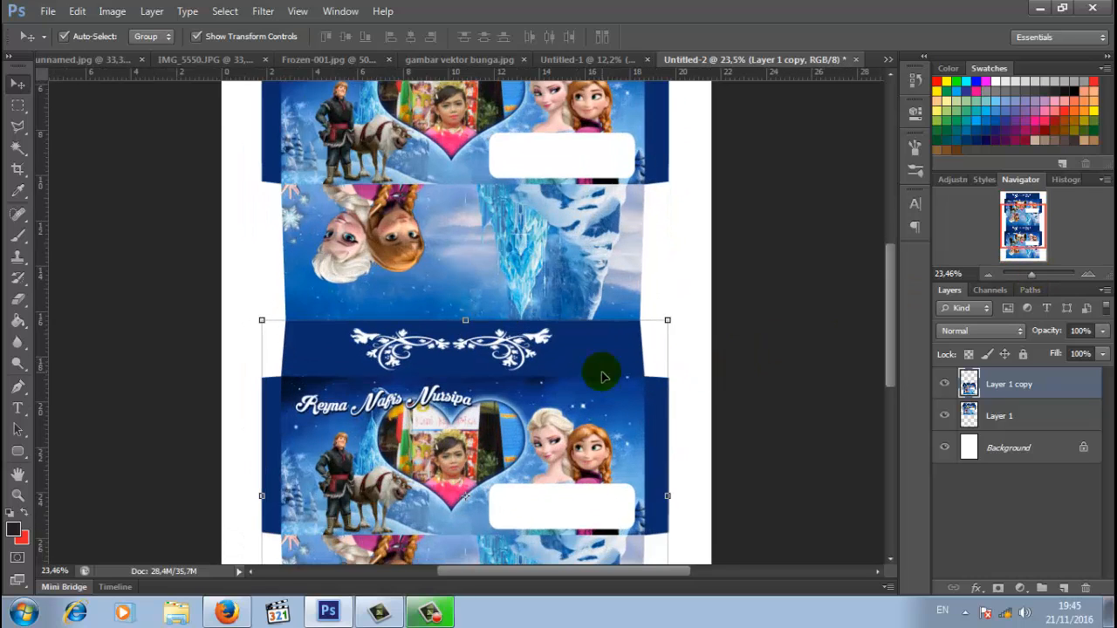
{"action": "left_click_drag", "start_coordinate": [559, 365], "coordinate": [560, 375]}
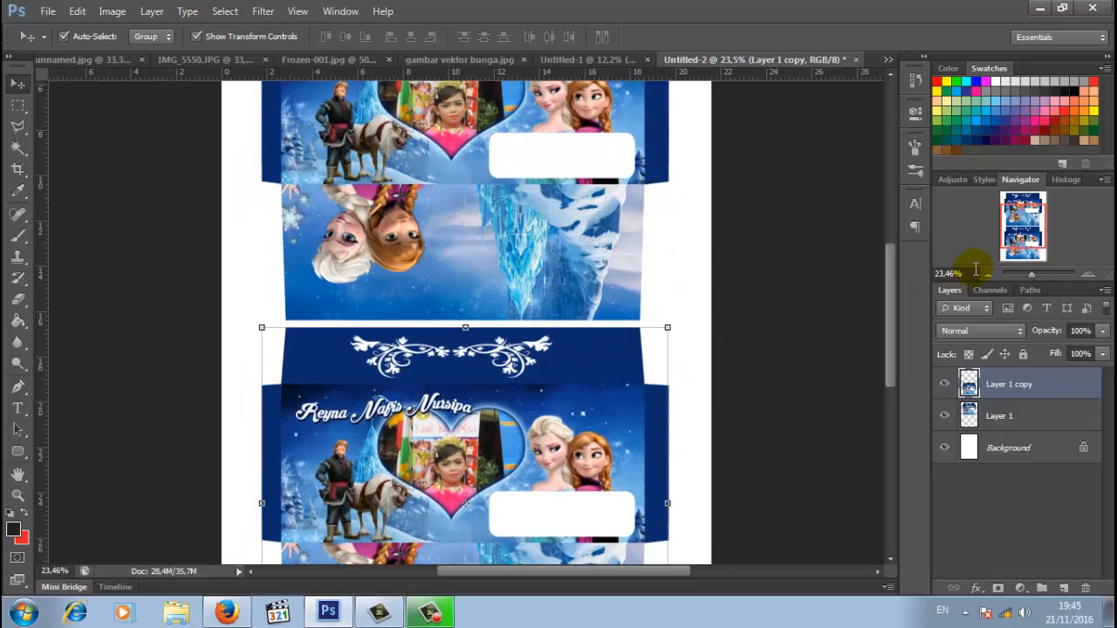
{"action": "left_click_drag", "start_coordinate": [1025, 274], "coordinate": [1029, 273]}
{"action": "left_click", "coordinate": [769, 306]}
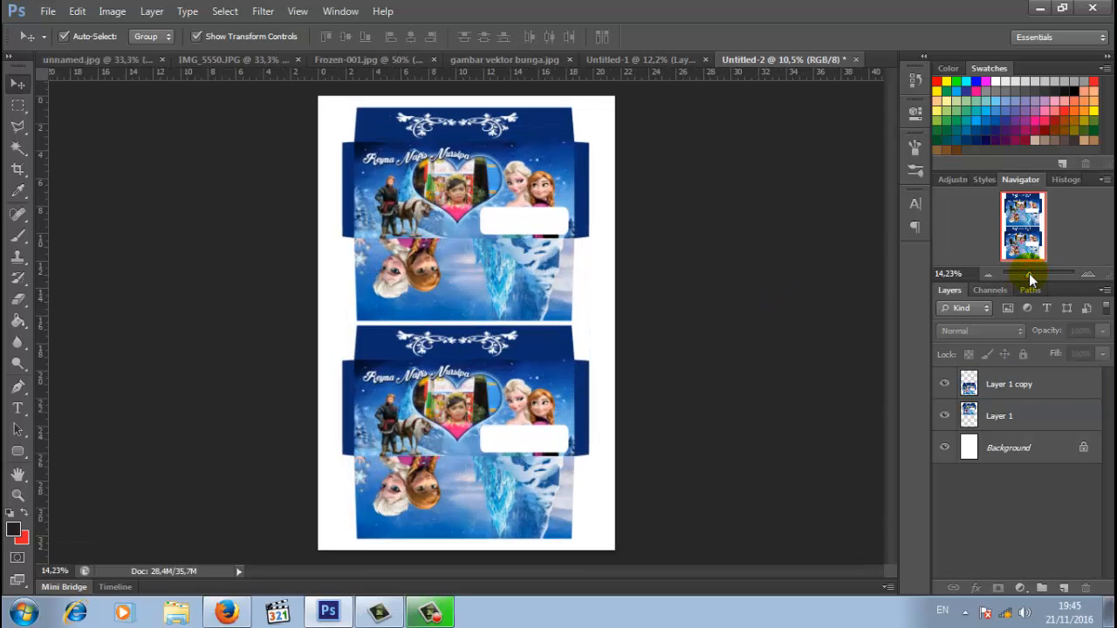